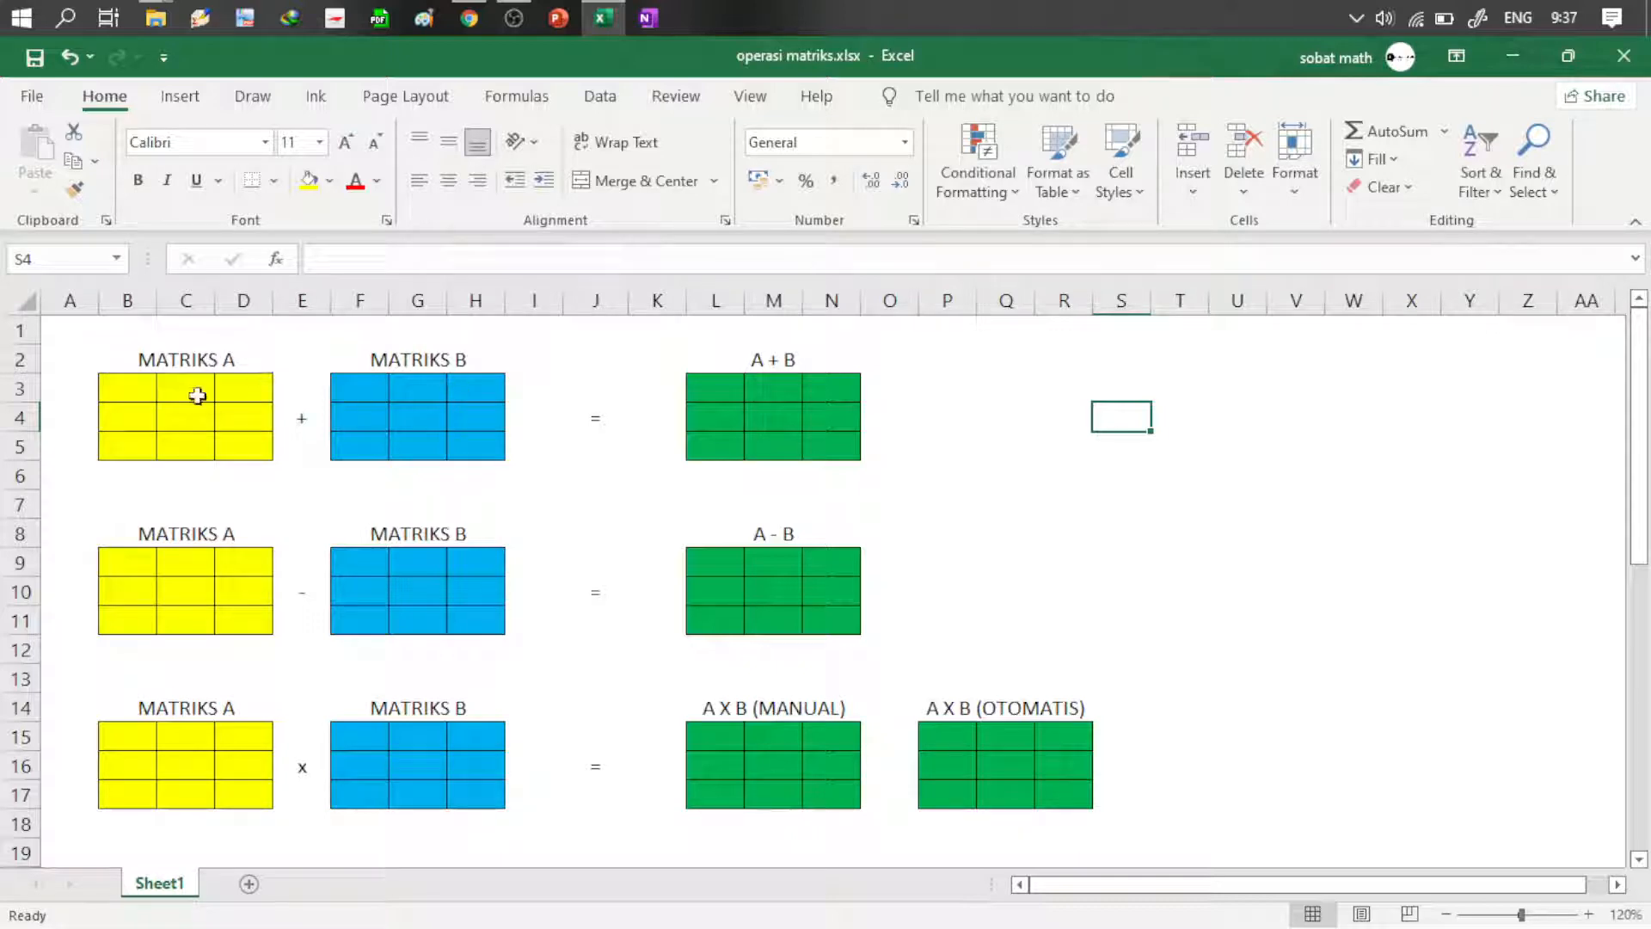
# Step: Fill matrix A of the addition example (B3:D5) with random integers using =RANDBETWEEN(-9;9)
pyautogui.click(129, 394)
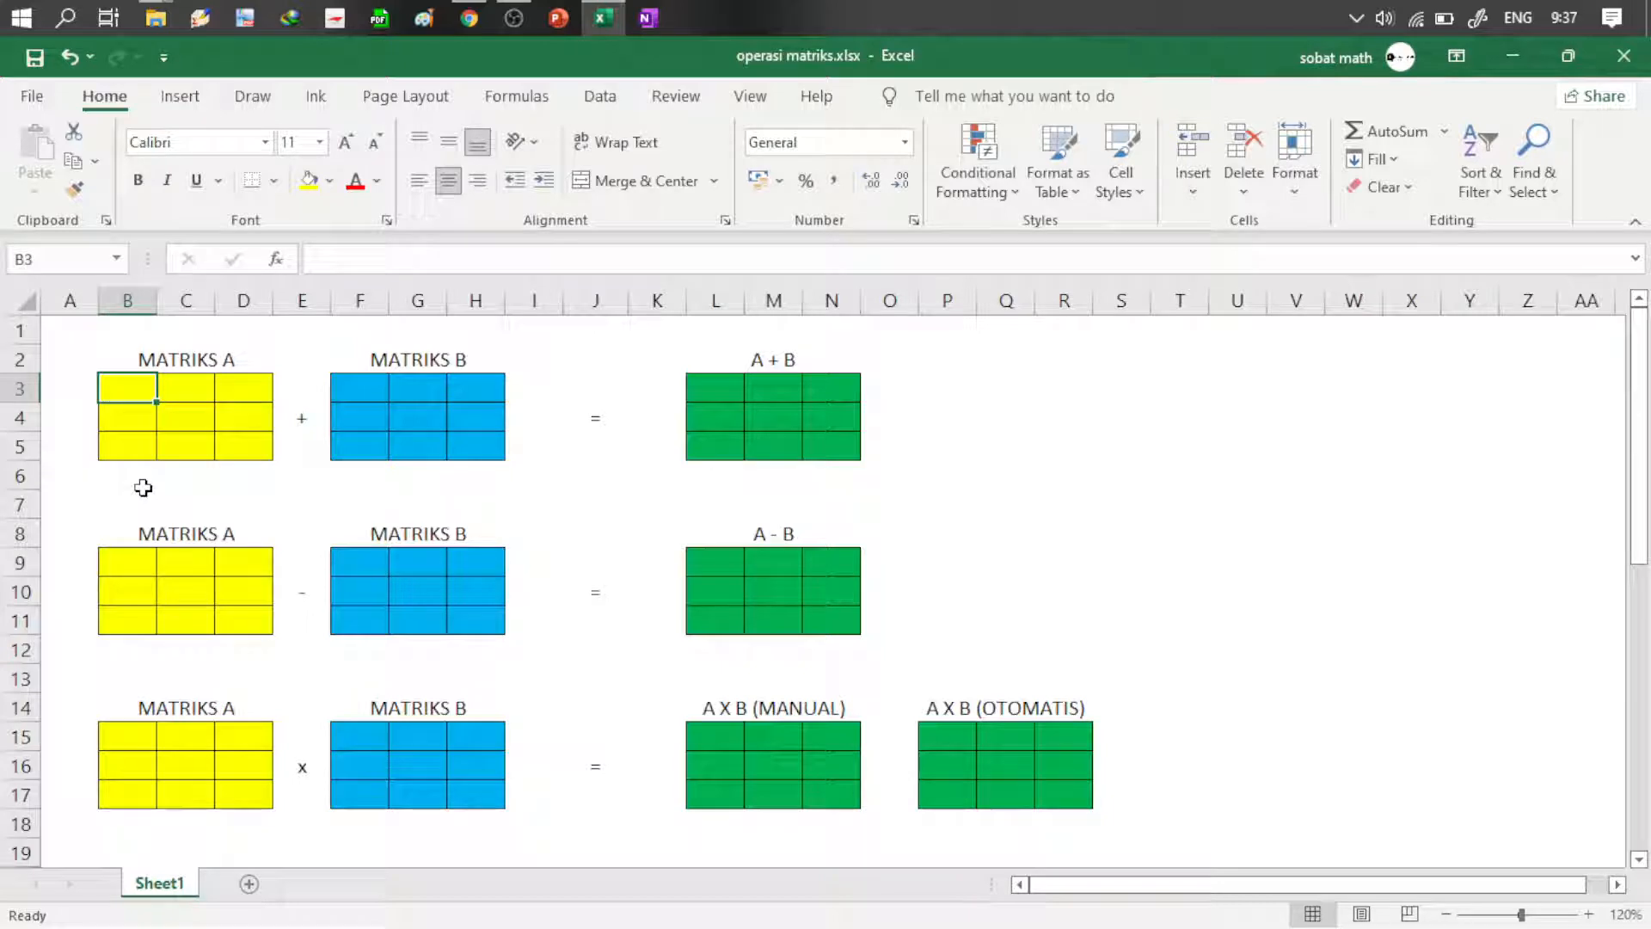
pyautogui.write('=rand')
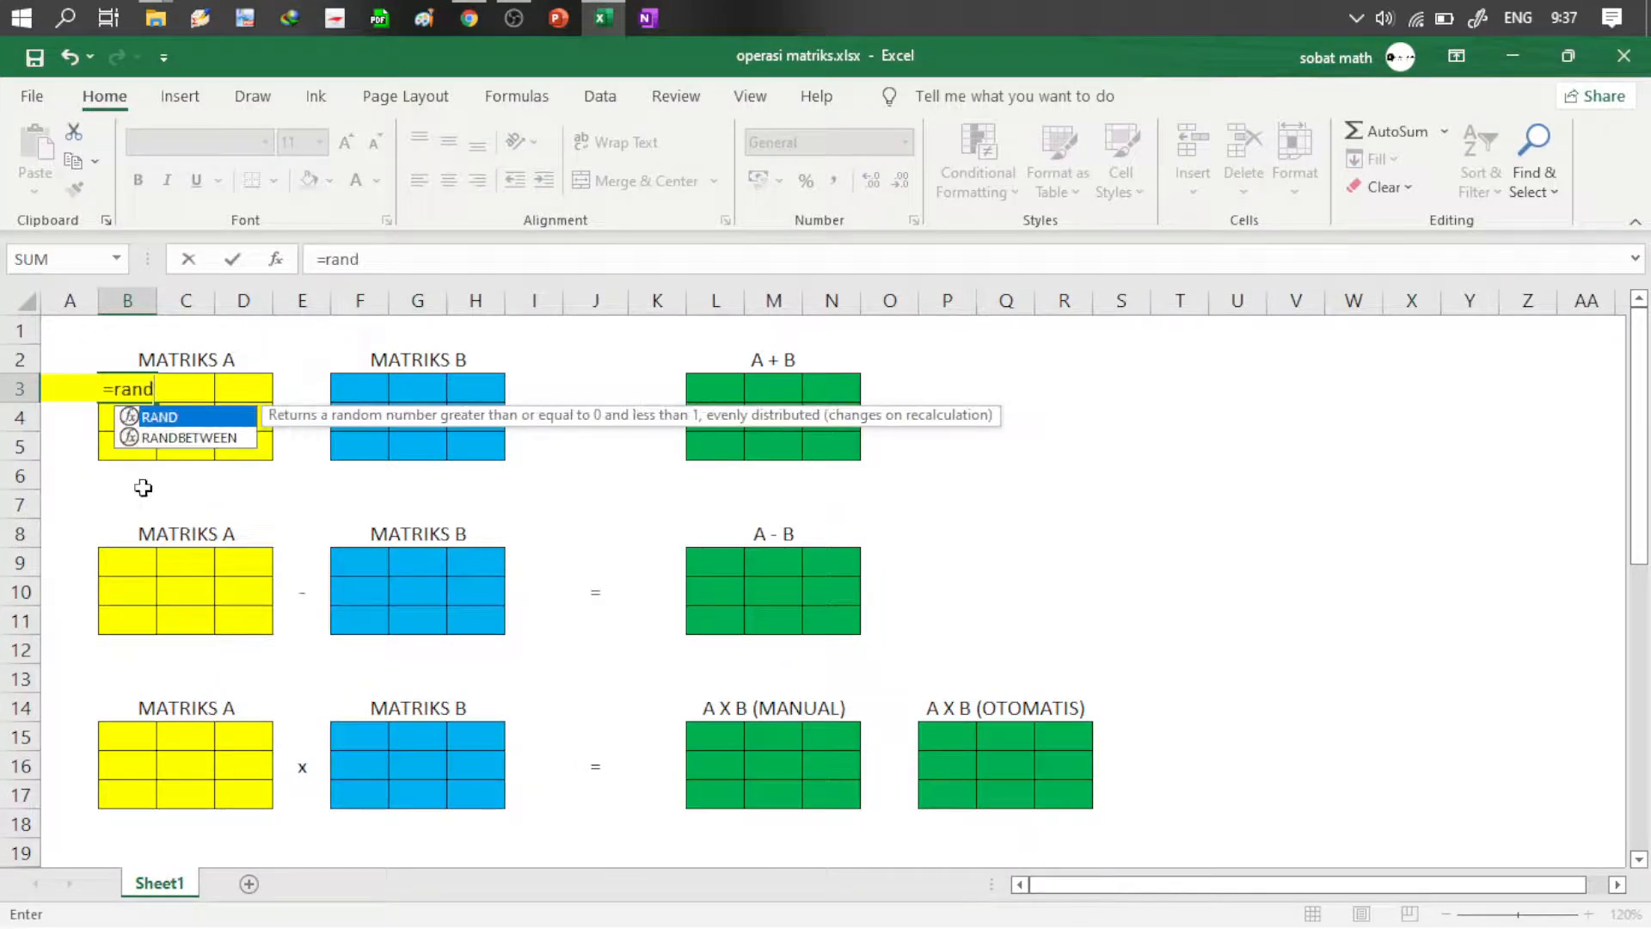
pyautogui.press('Down')
pyautogui.press('Tab')
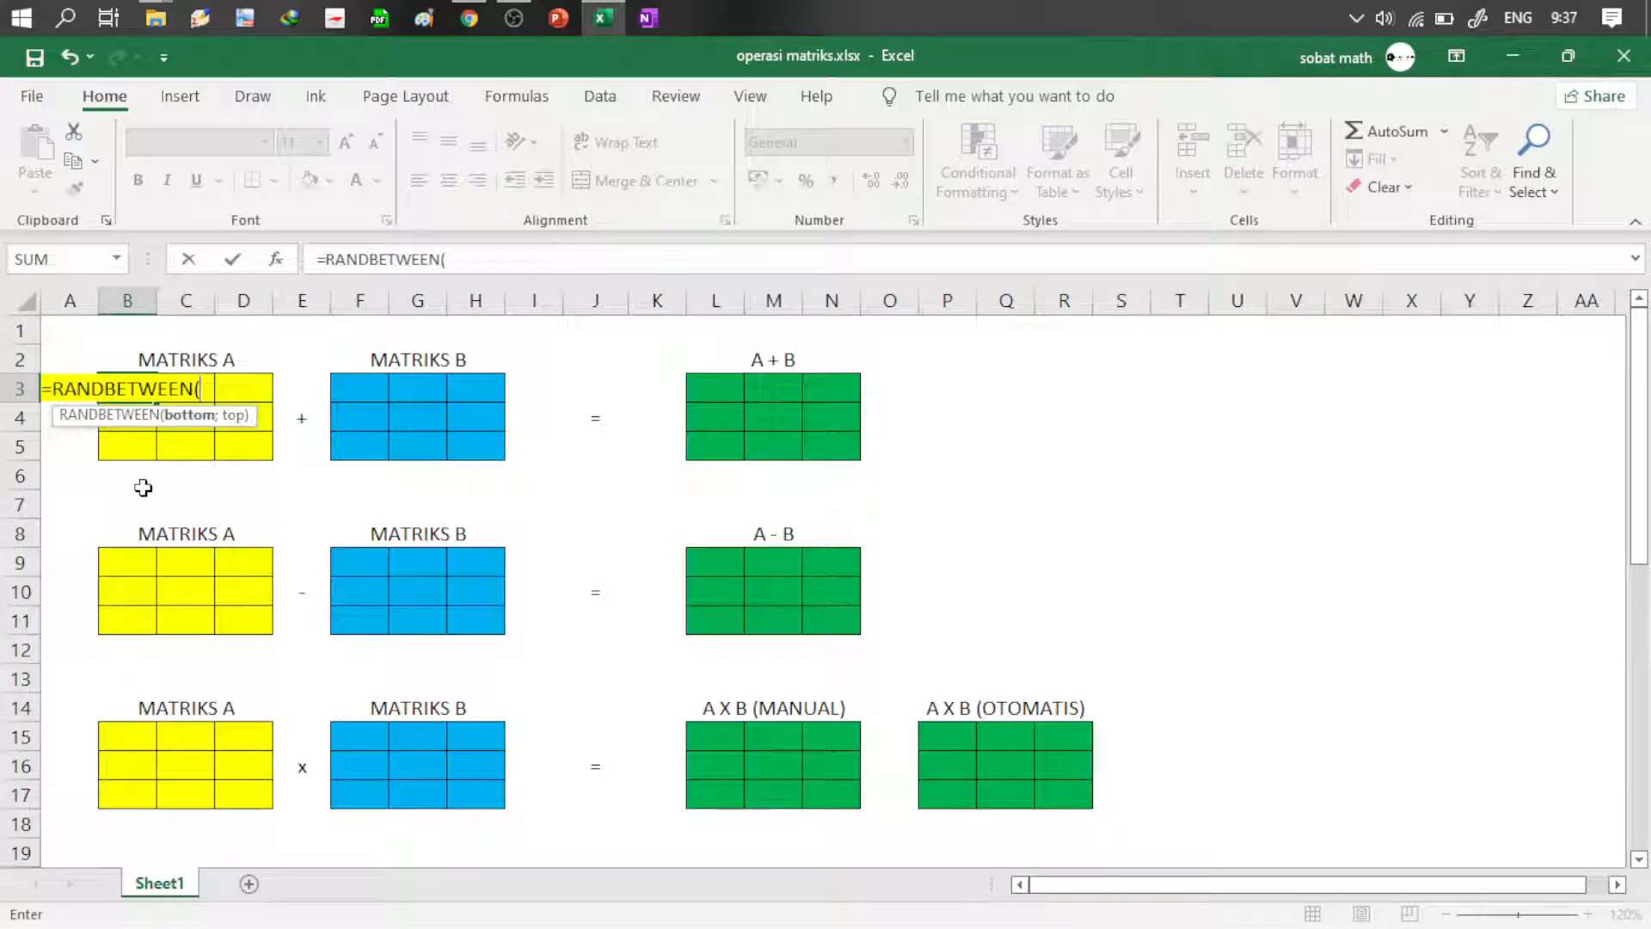
pyautogui.write('-9')
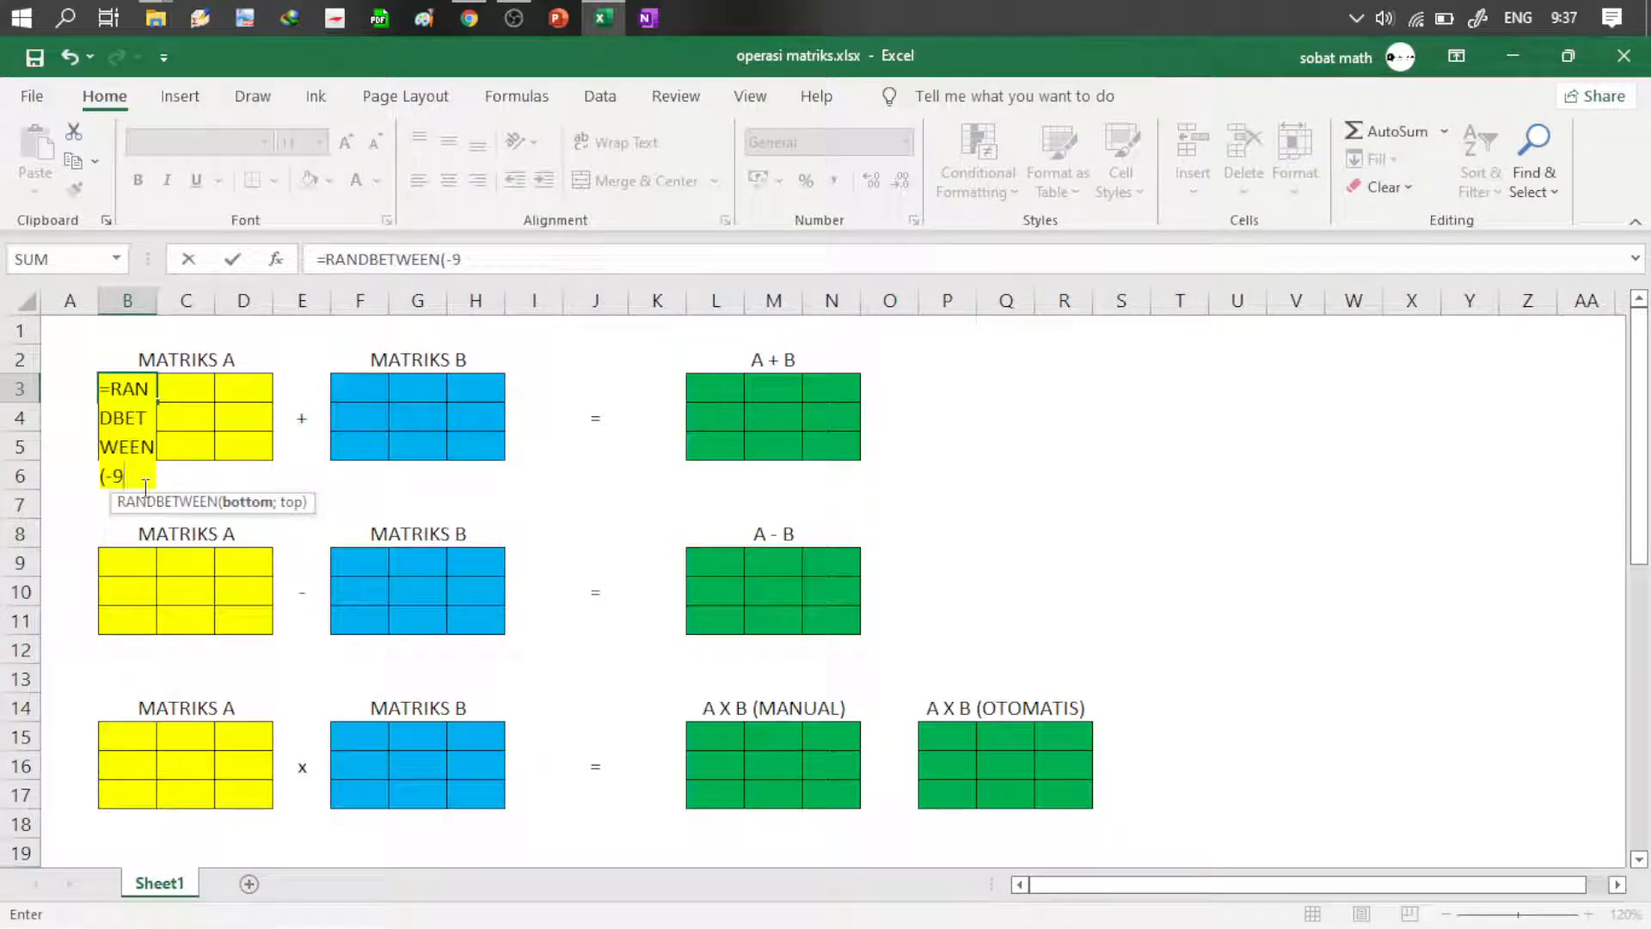
pyautogui.write(';9)')
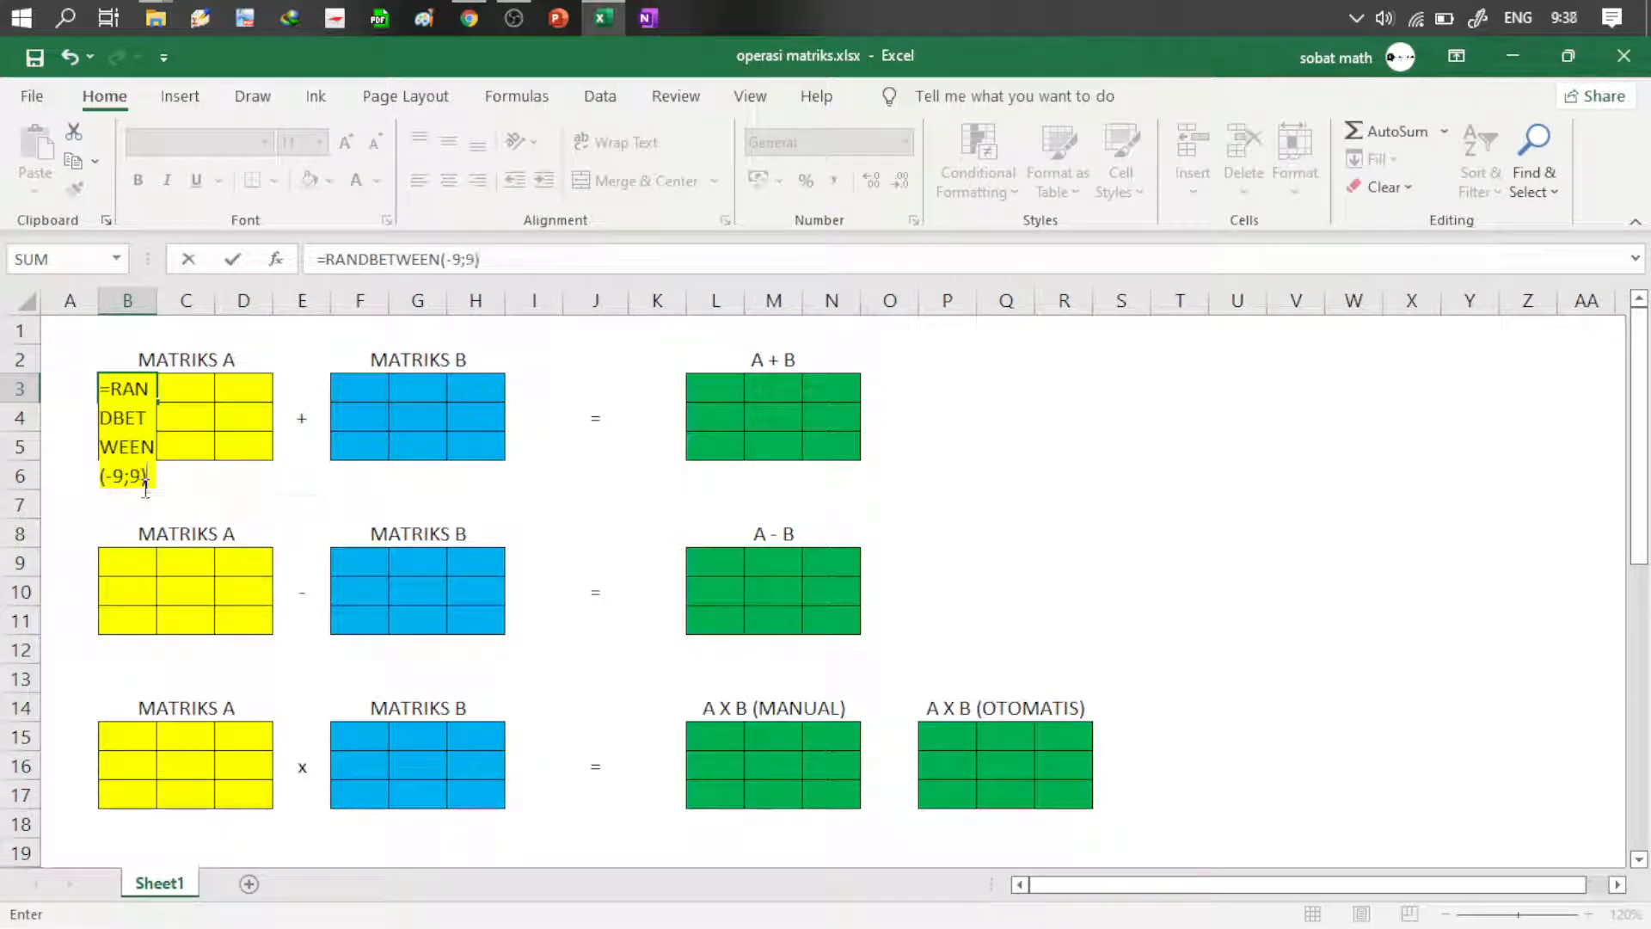
pyautogui.press('Return')
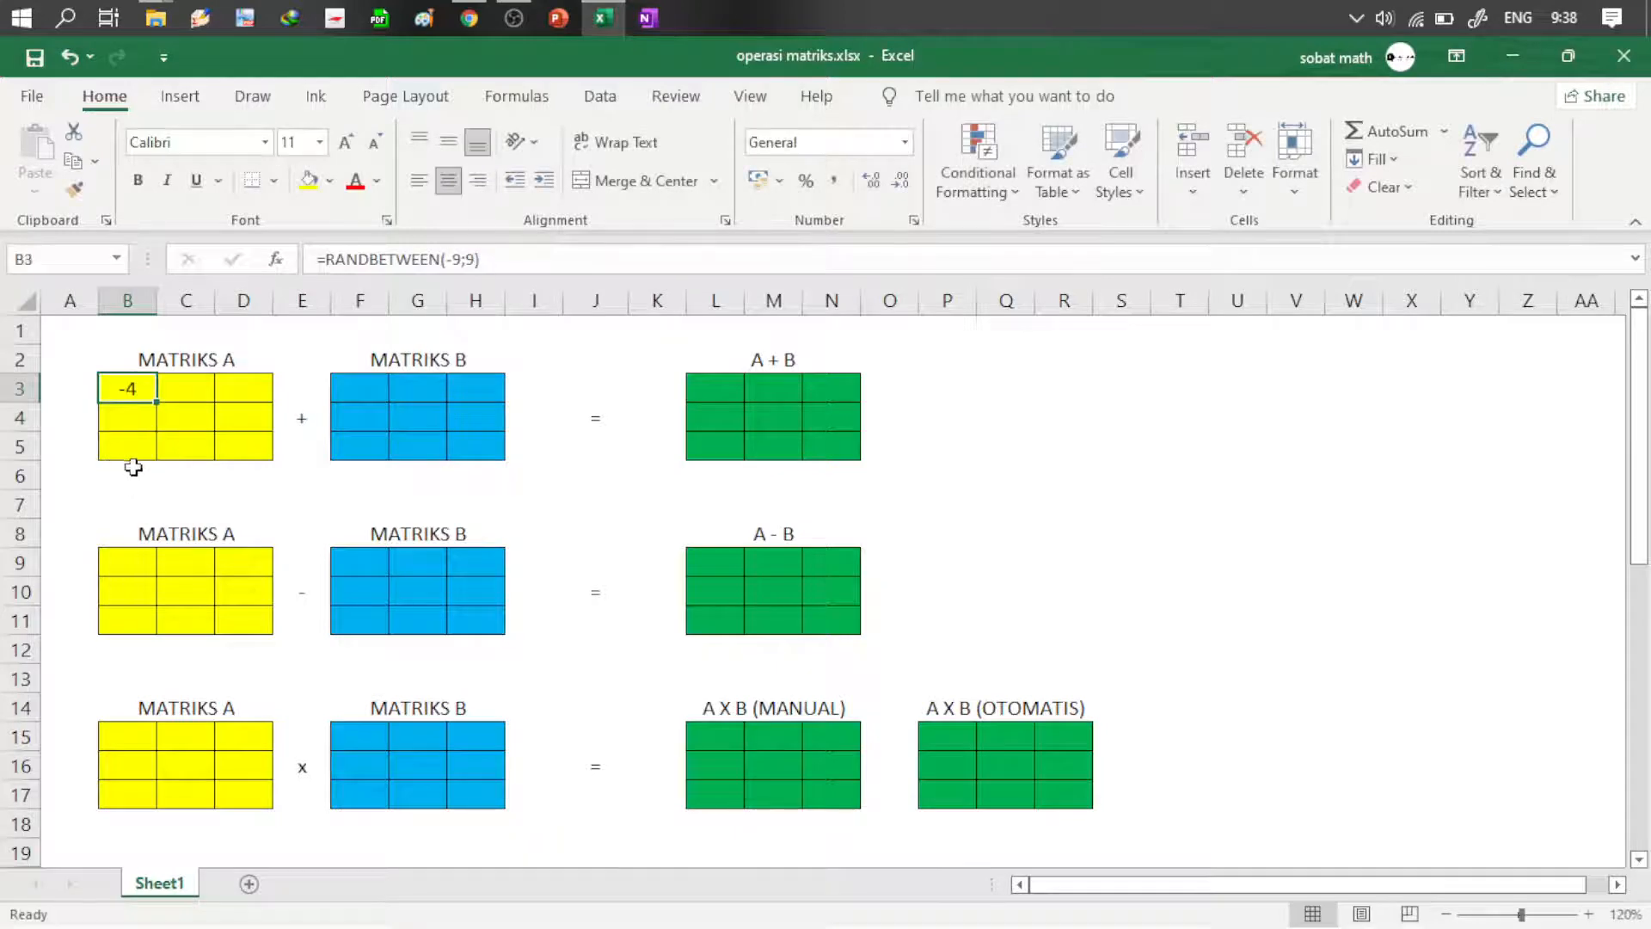
pyautogui.moveTo(156, 401); pyautogui.dragTo(268, 456)
pyautogui.click(153, 428)
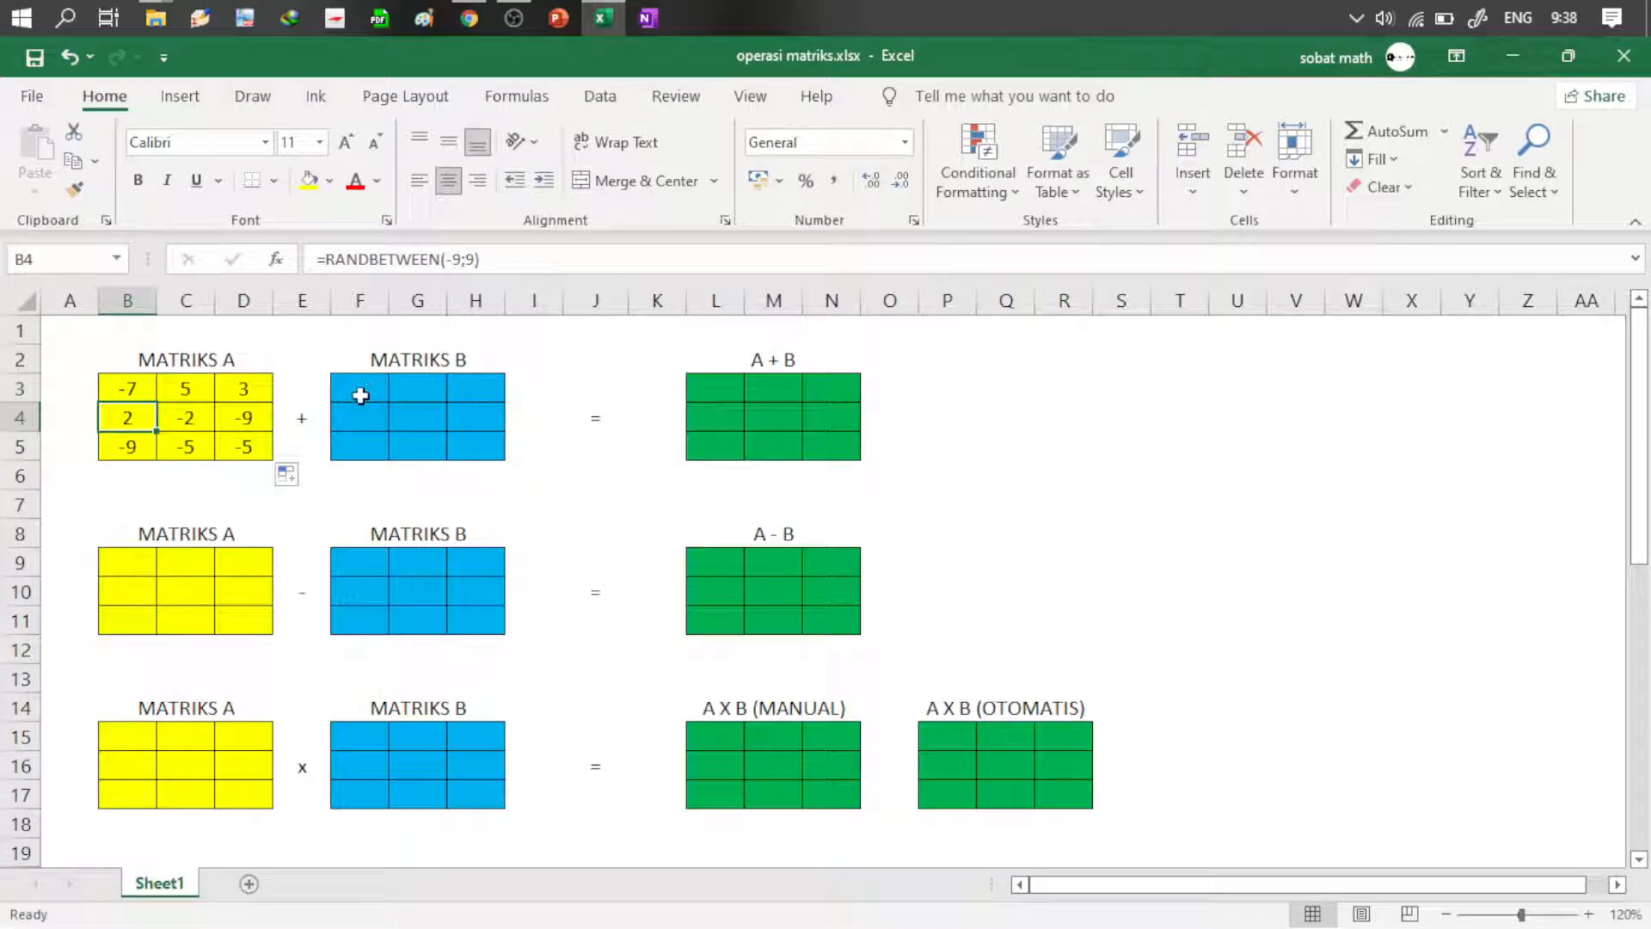
# Step: Fill matrix B of the addition example (F3:H5) with the formula =RANDBETWEEN(-9;9)
pyautogui.click(383, 395)
pyautogui.write('=')
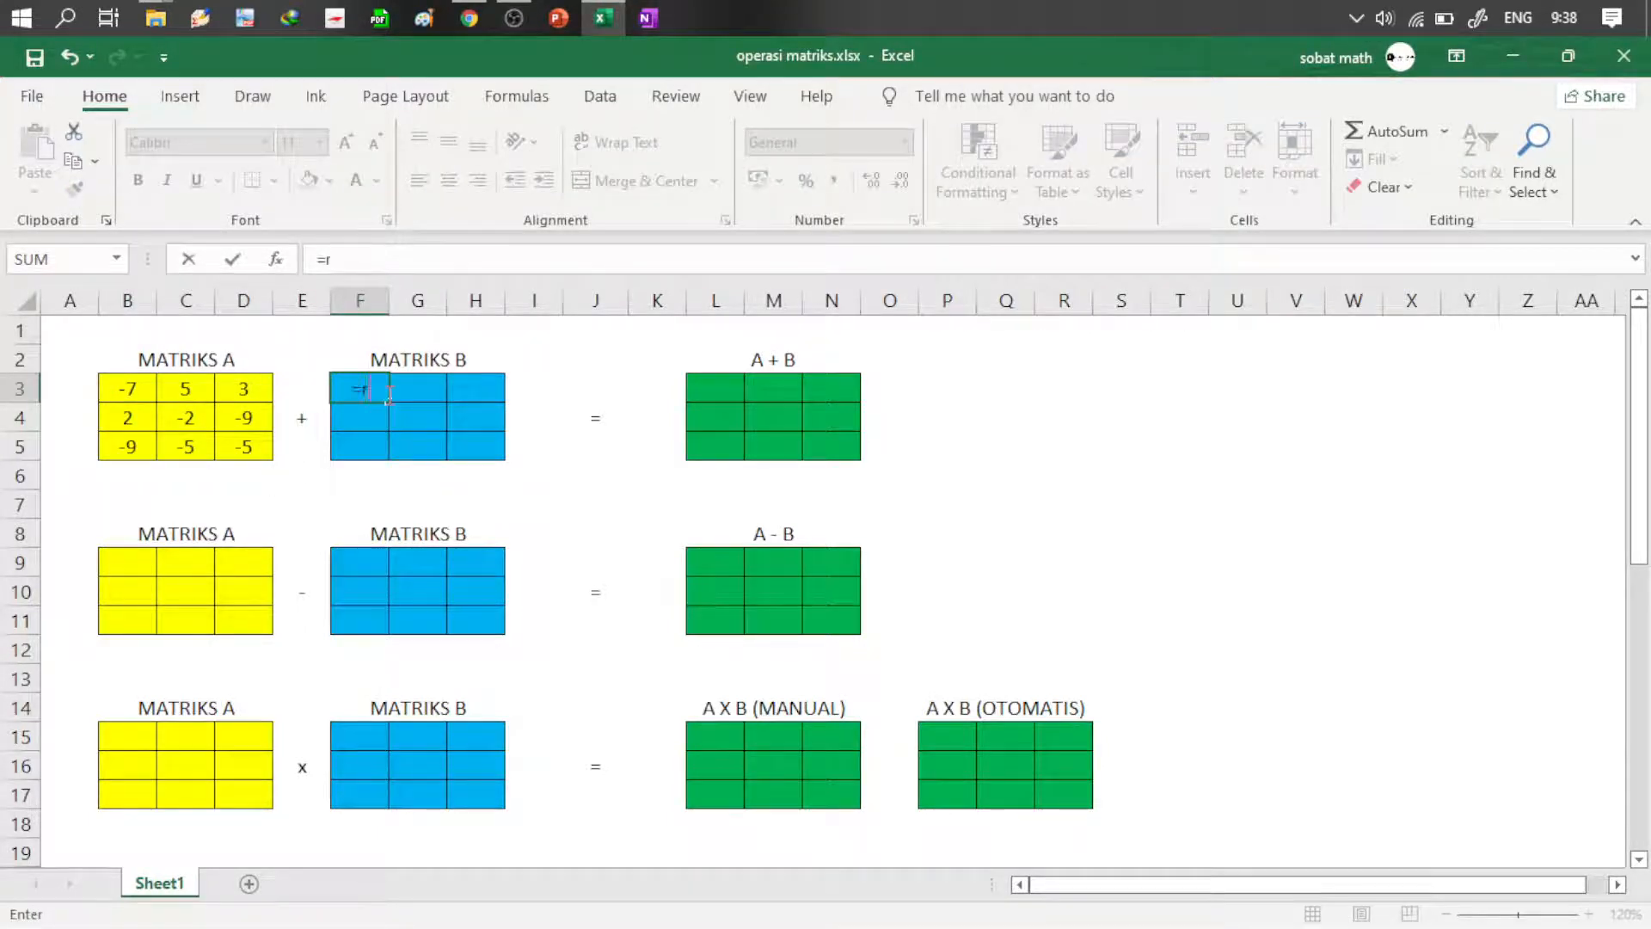
pyautogui.write('rand')
pyautogui.press('Down')
pyautogui.press('Tab')
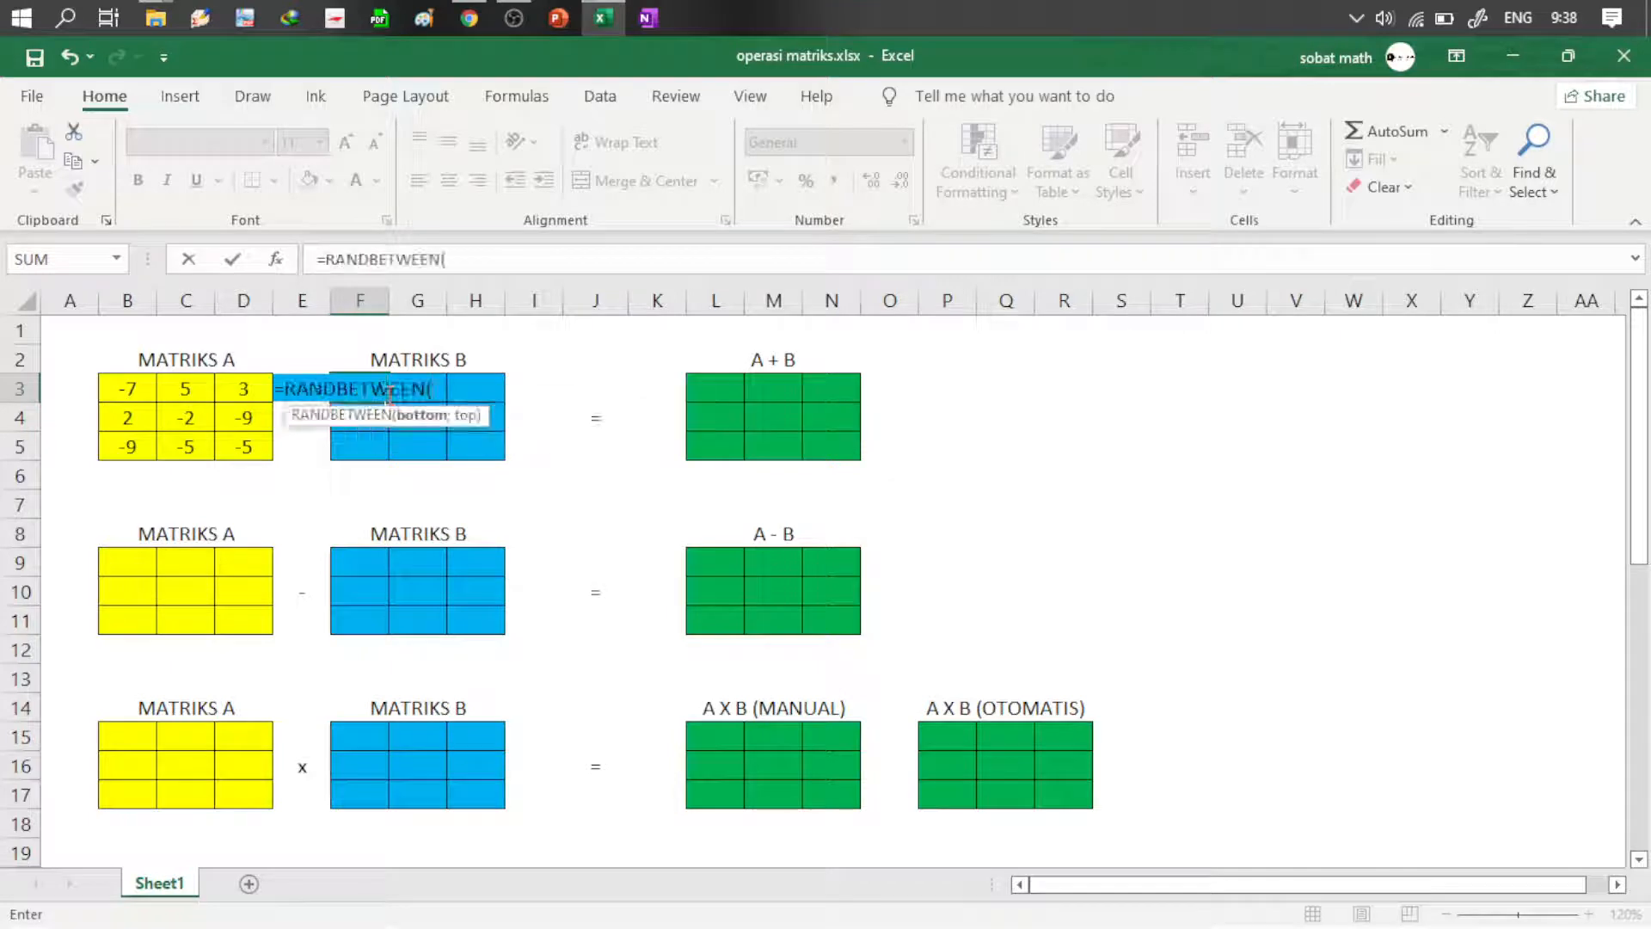
pyautogui.write('-9;9')
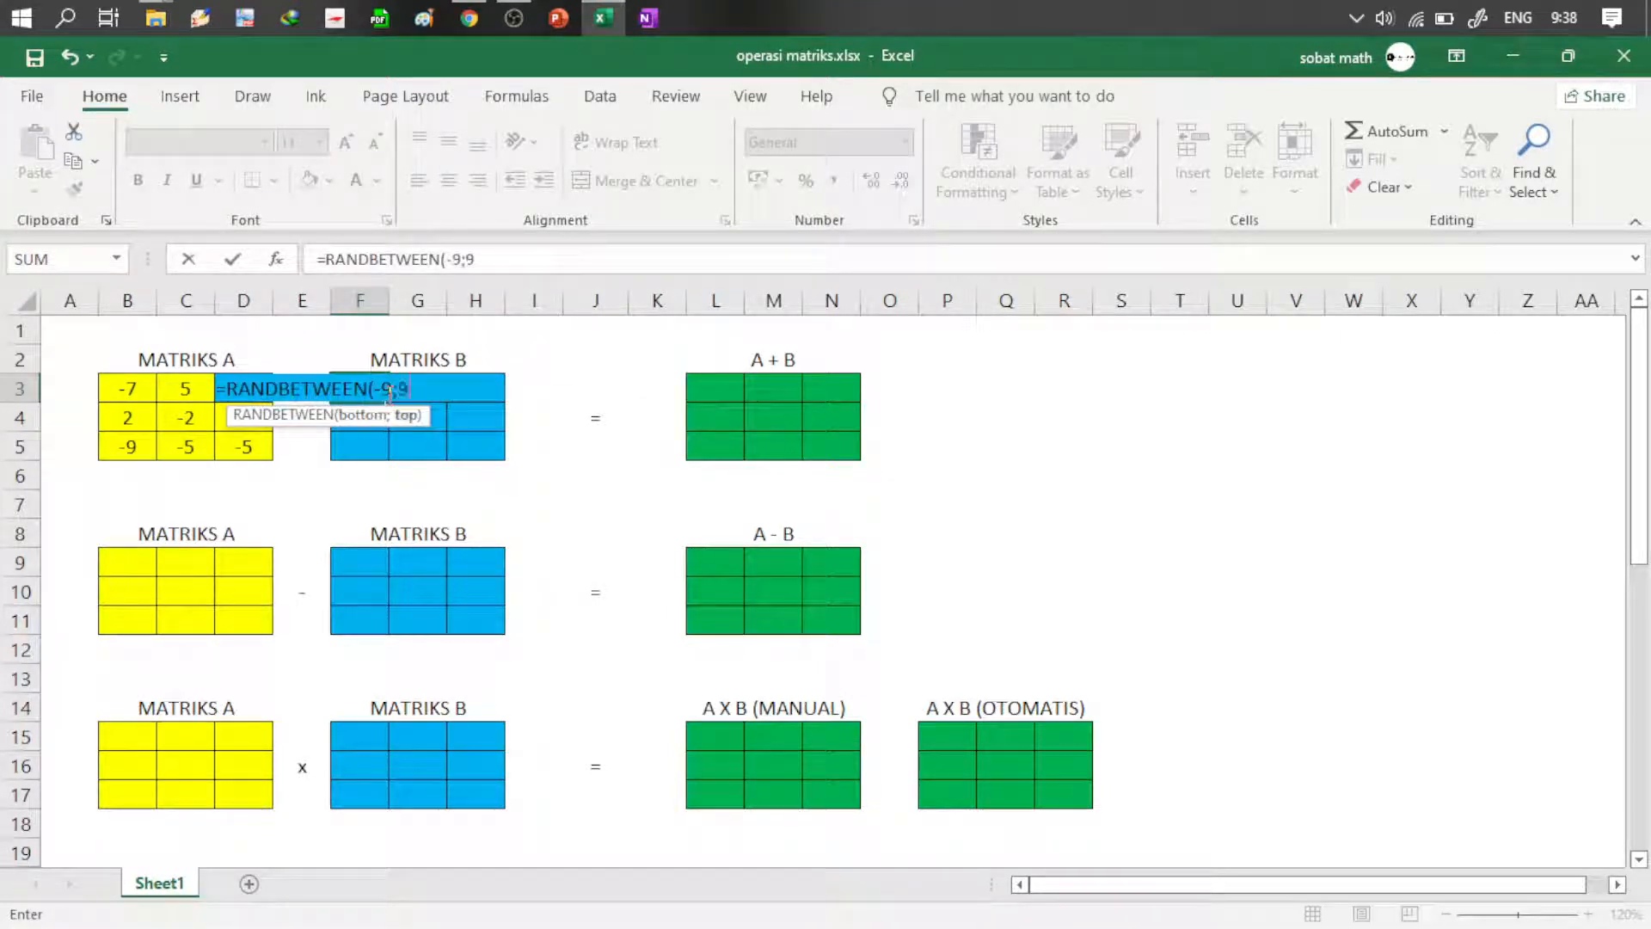
pyautogui.press('Return')
pyautogui.click(385, 389)
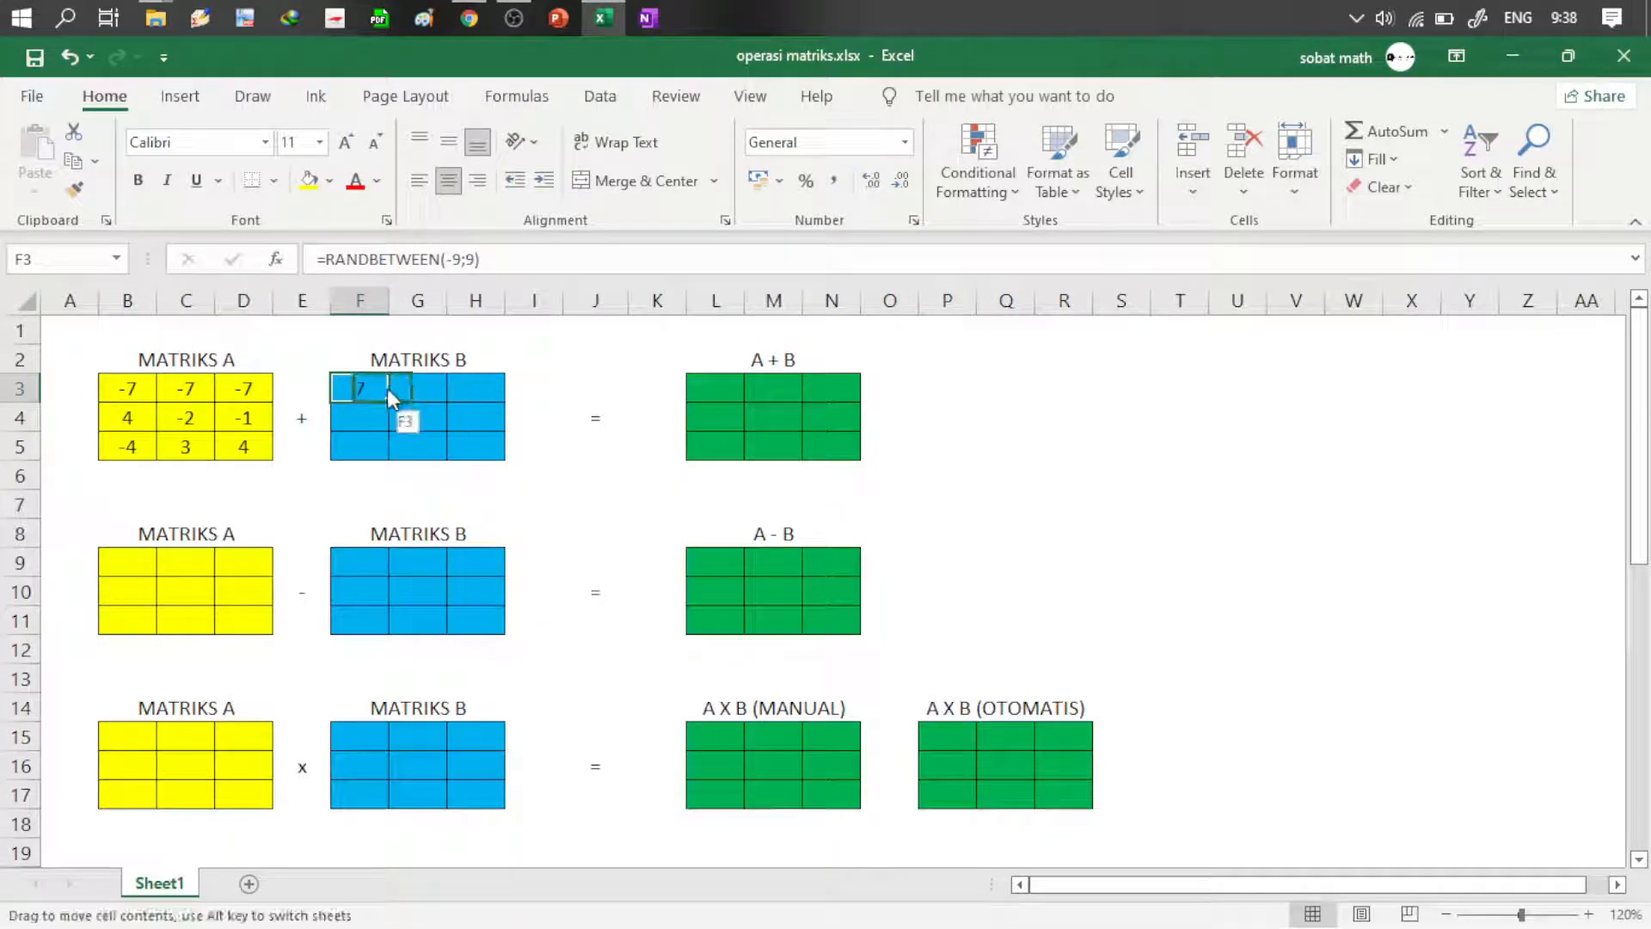
pyautogui.moveTo(390, 398); pyautogui.dragTo(490, 456)
pyautogui.click(405, 417)
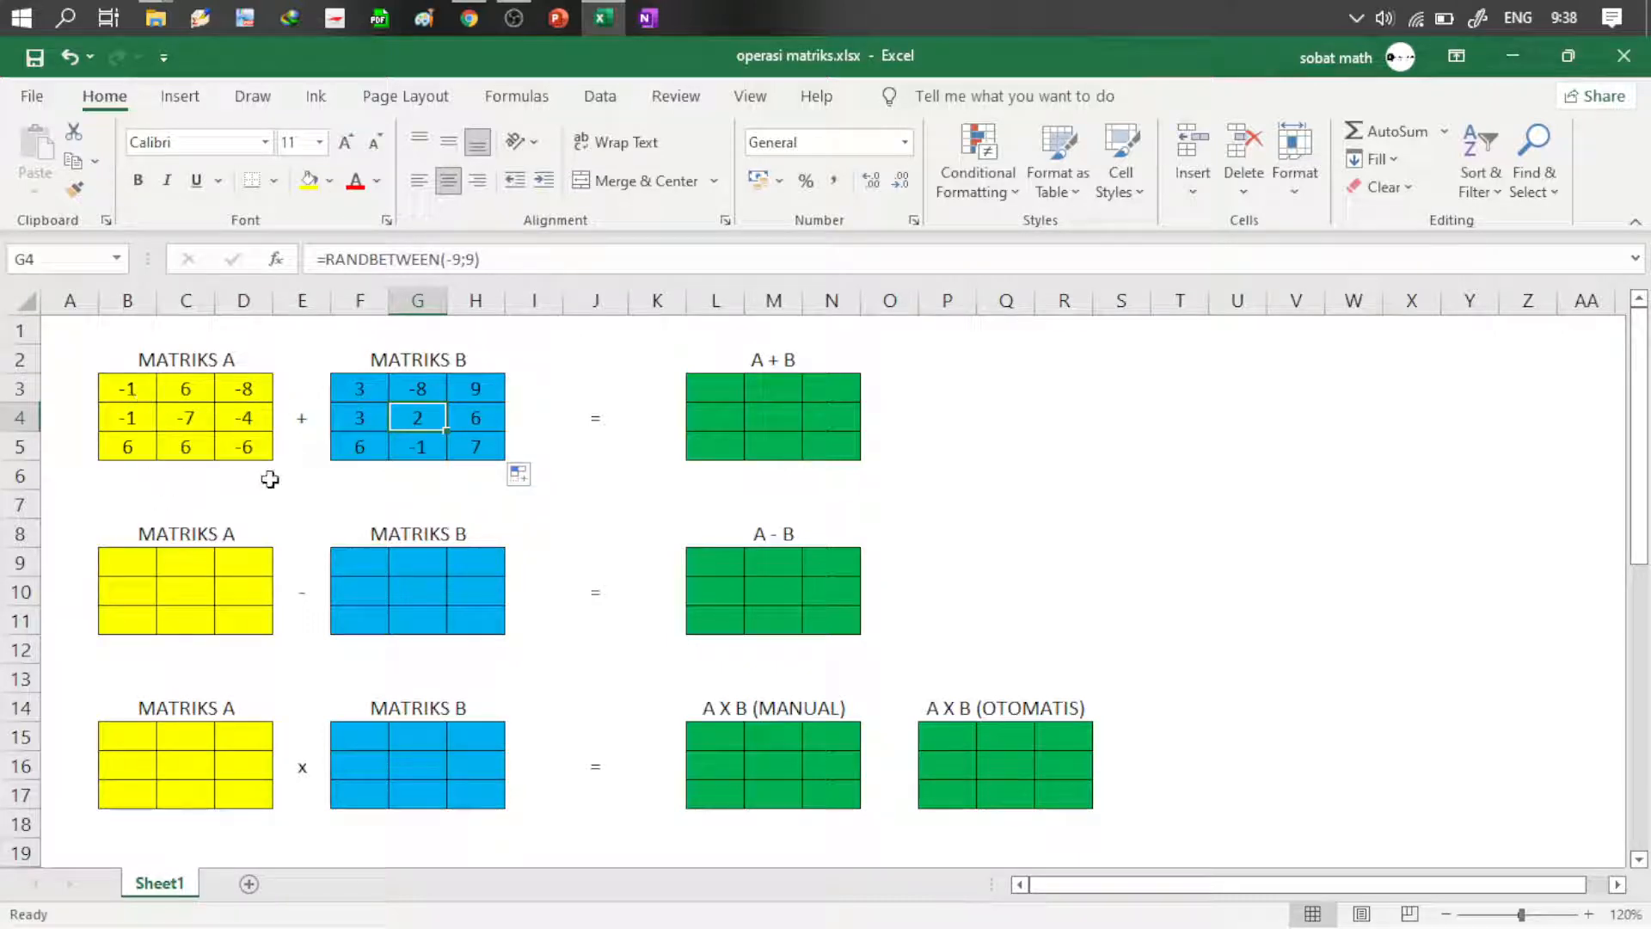
# Step: Replace the random formulas in B3:H5 with fixed numbers by copying the range and pasting it over itself as values
pyautogui.click(138, 389)
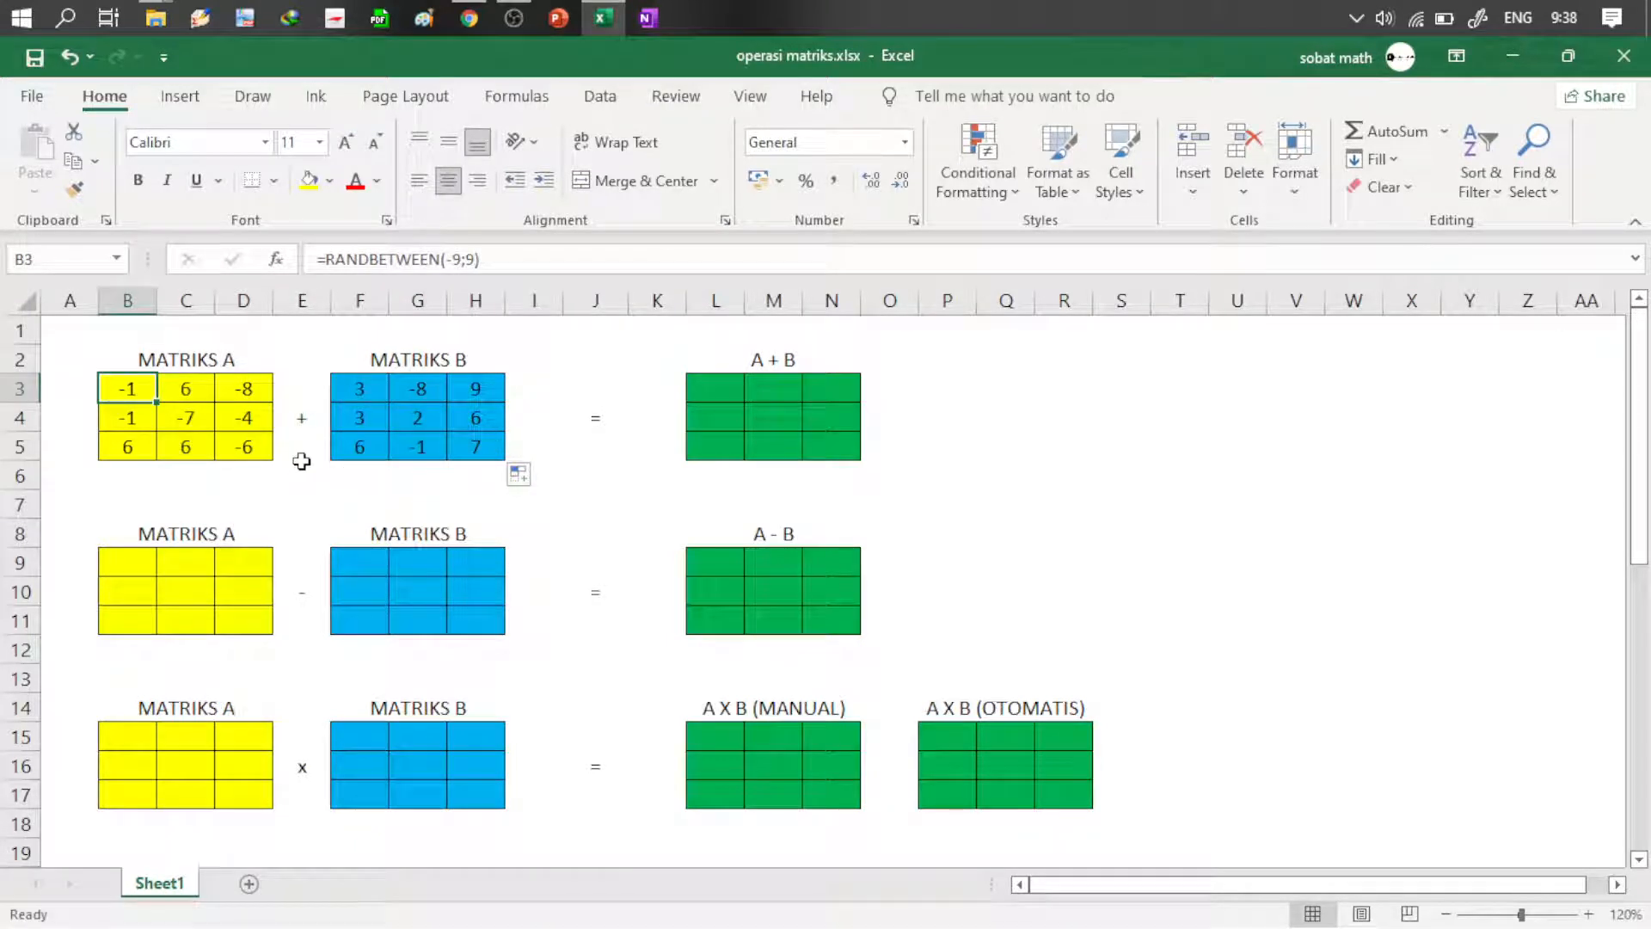
pyautogui.keyDown('shift'); pyautogui.click(492, 441); pyautogui.keyUp('shift')
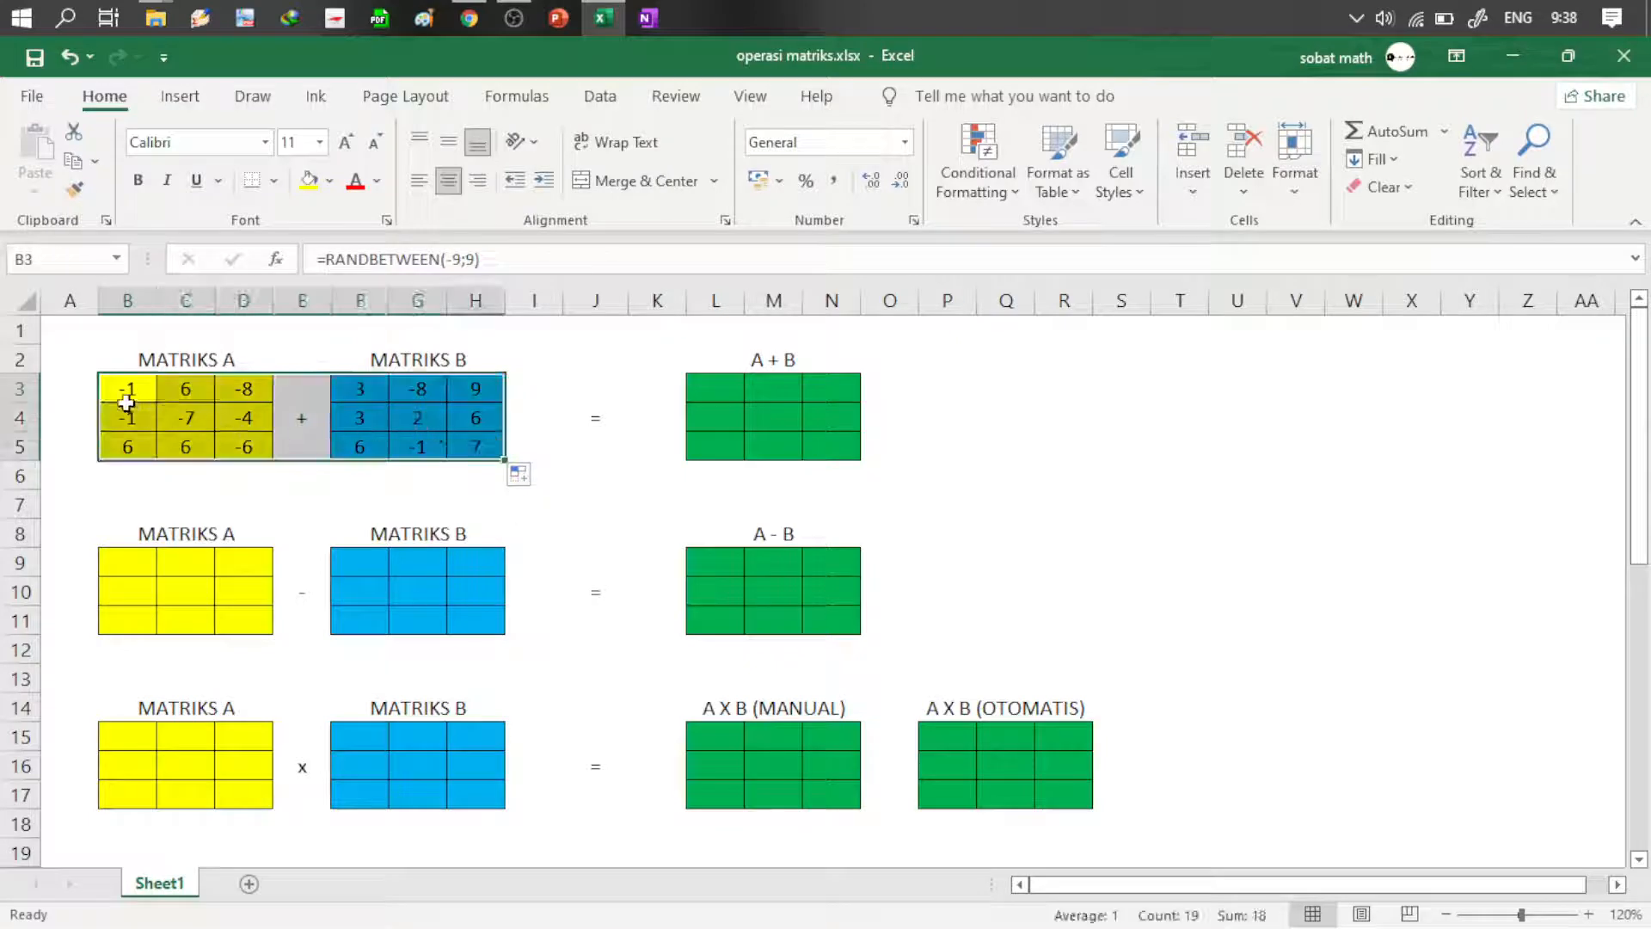
pyautogui.hotkey('ctrl', 'c')
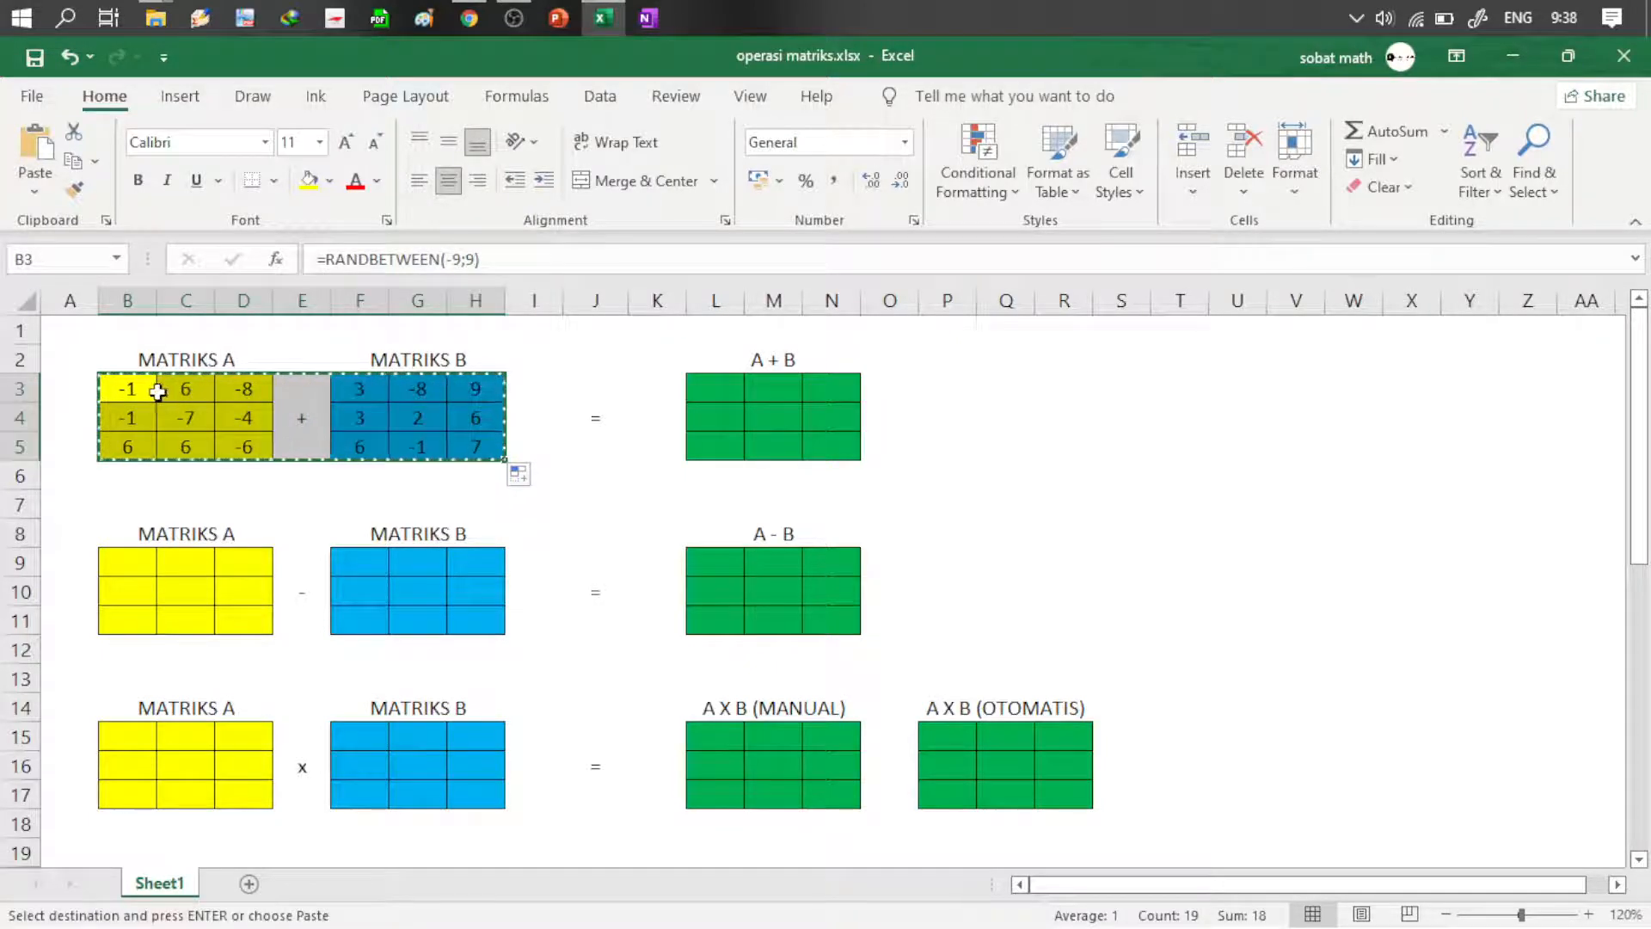
pyautogui.rightClick(158, 391)
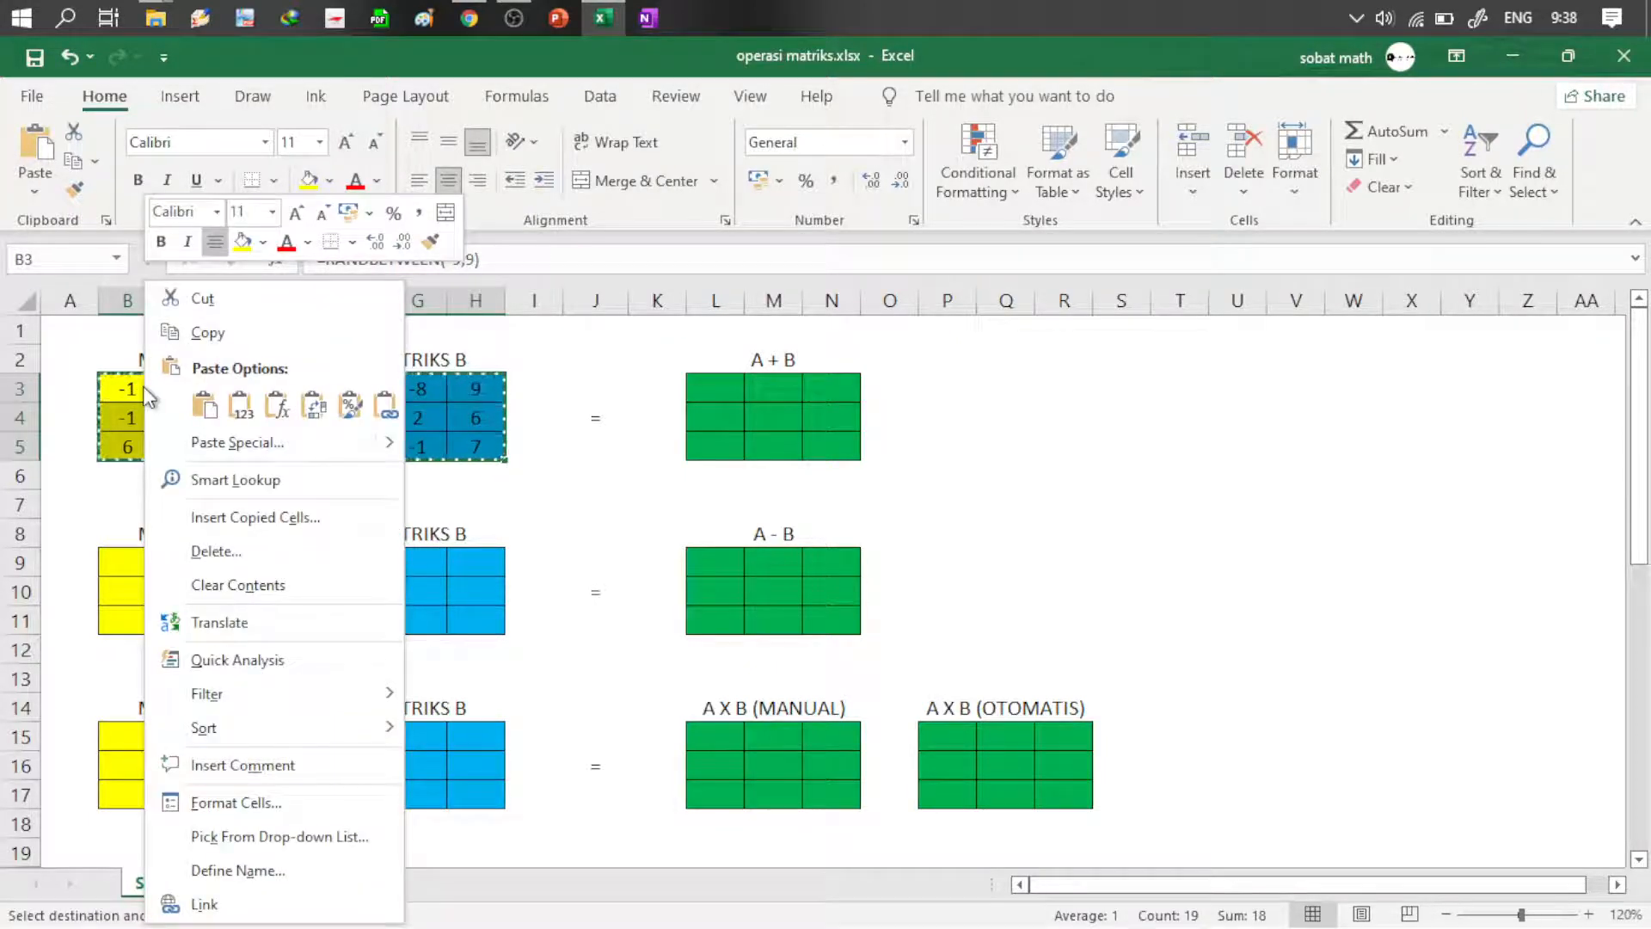
pyautogui.click(240, 408)
pyautogui.click(207, 419)
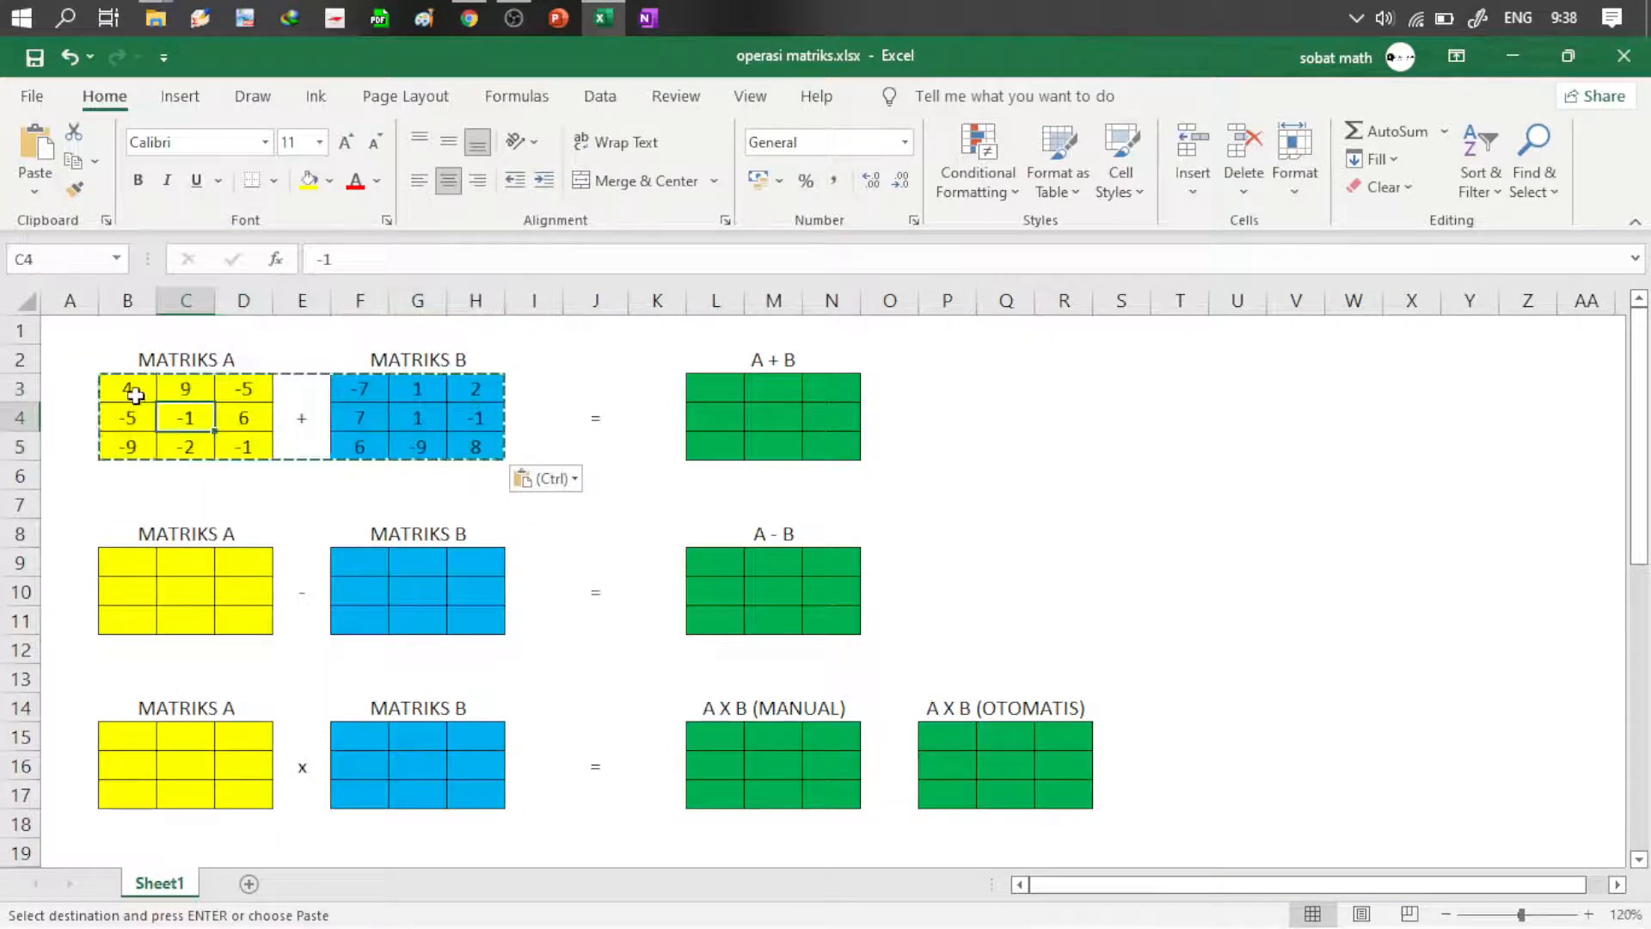
pyautogui.click(136, 395)
pyautogui.click(243, 417)
pyautogui.press('Escape')
pyautogui.click(417, 419)
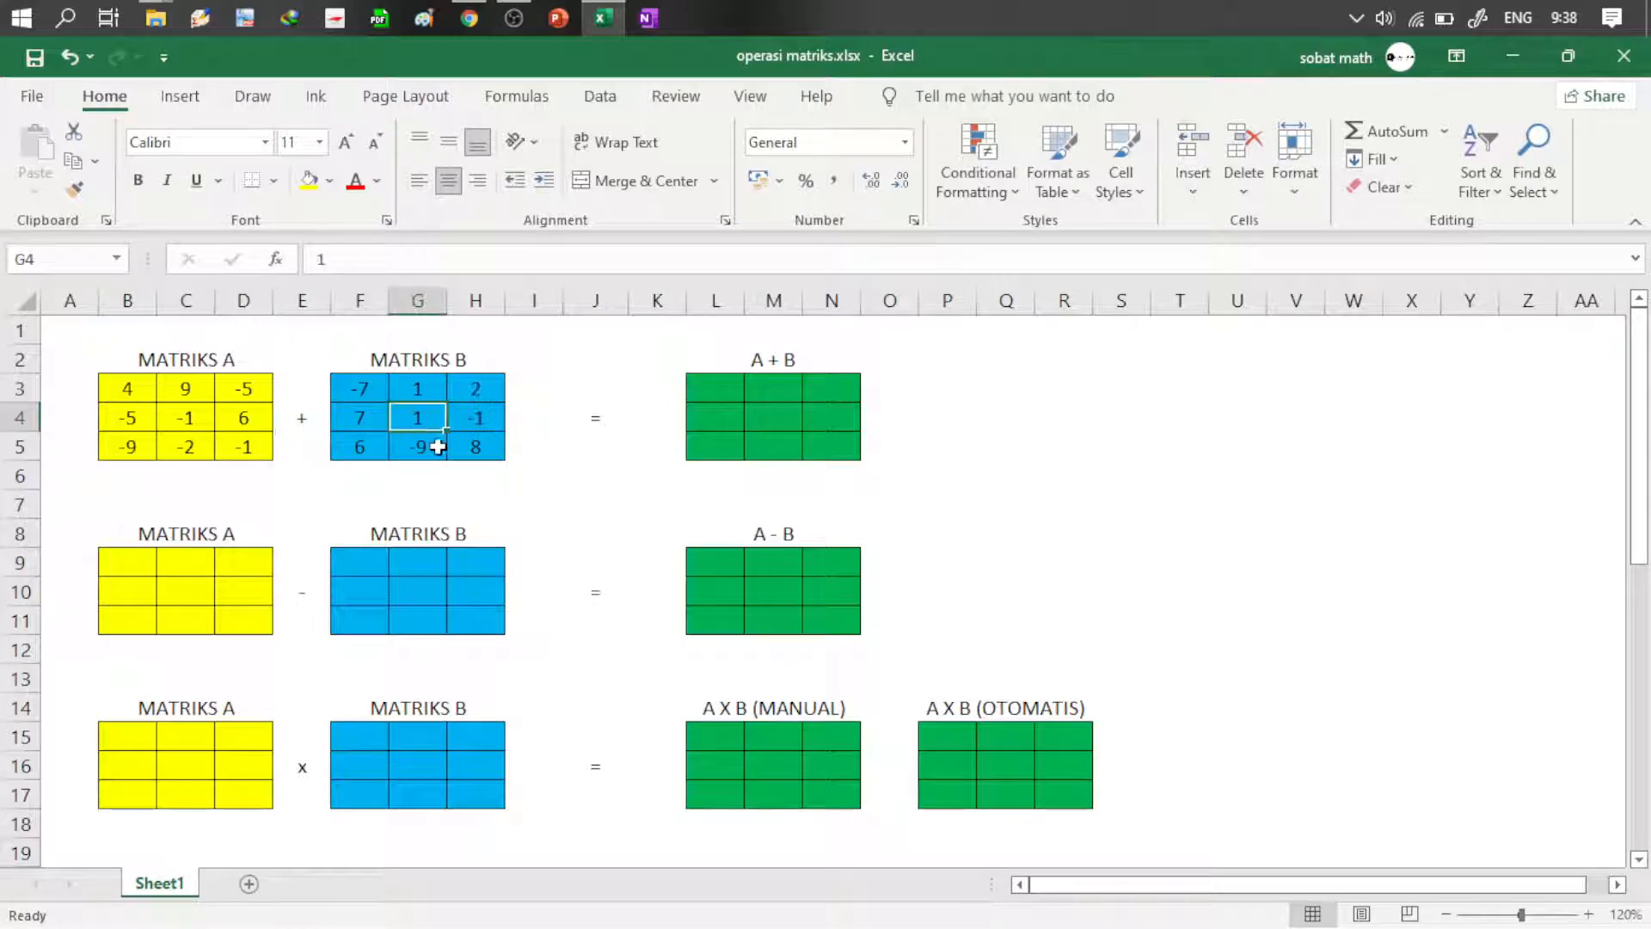
# Step: Examine which entries of matrices A and B correspond in the addition, comparing B3 with F3 and C3 with G3
pyautogui.click(719, 384)
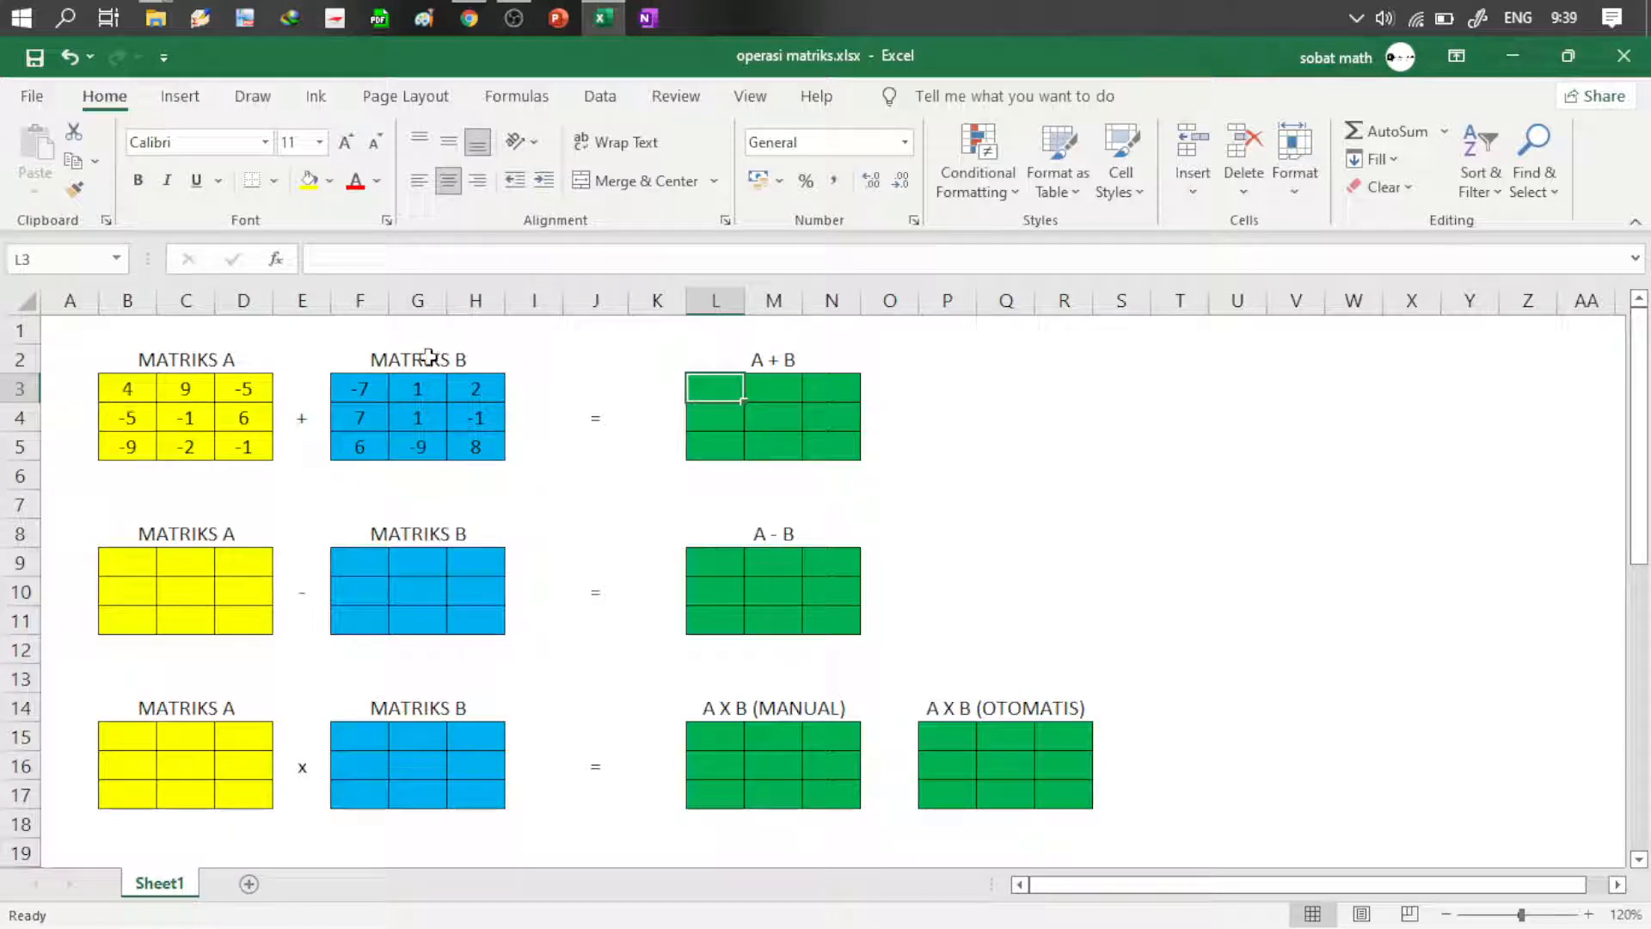
pyautogui.click(131, 387)
pyautogui.keyDown('ctrl'); pyautogui.click(374, 387); pyautogui.keyUp('ctrl')
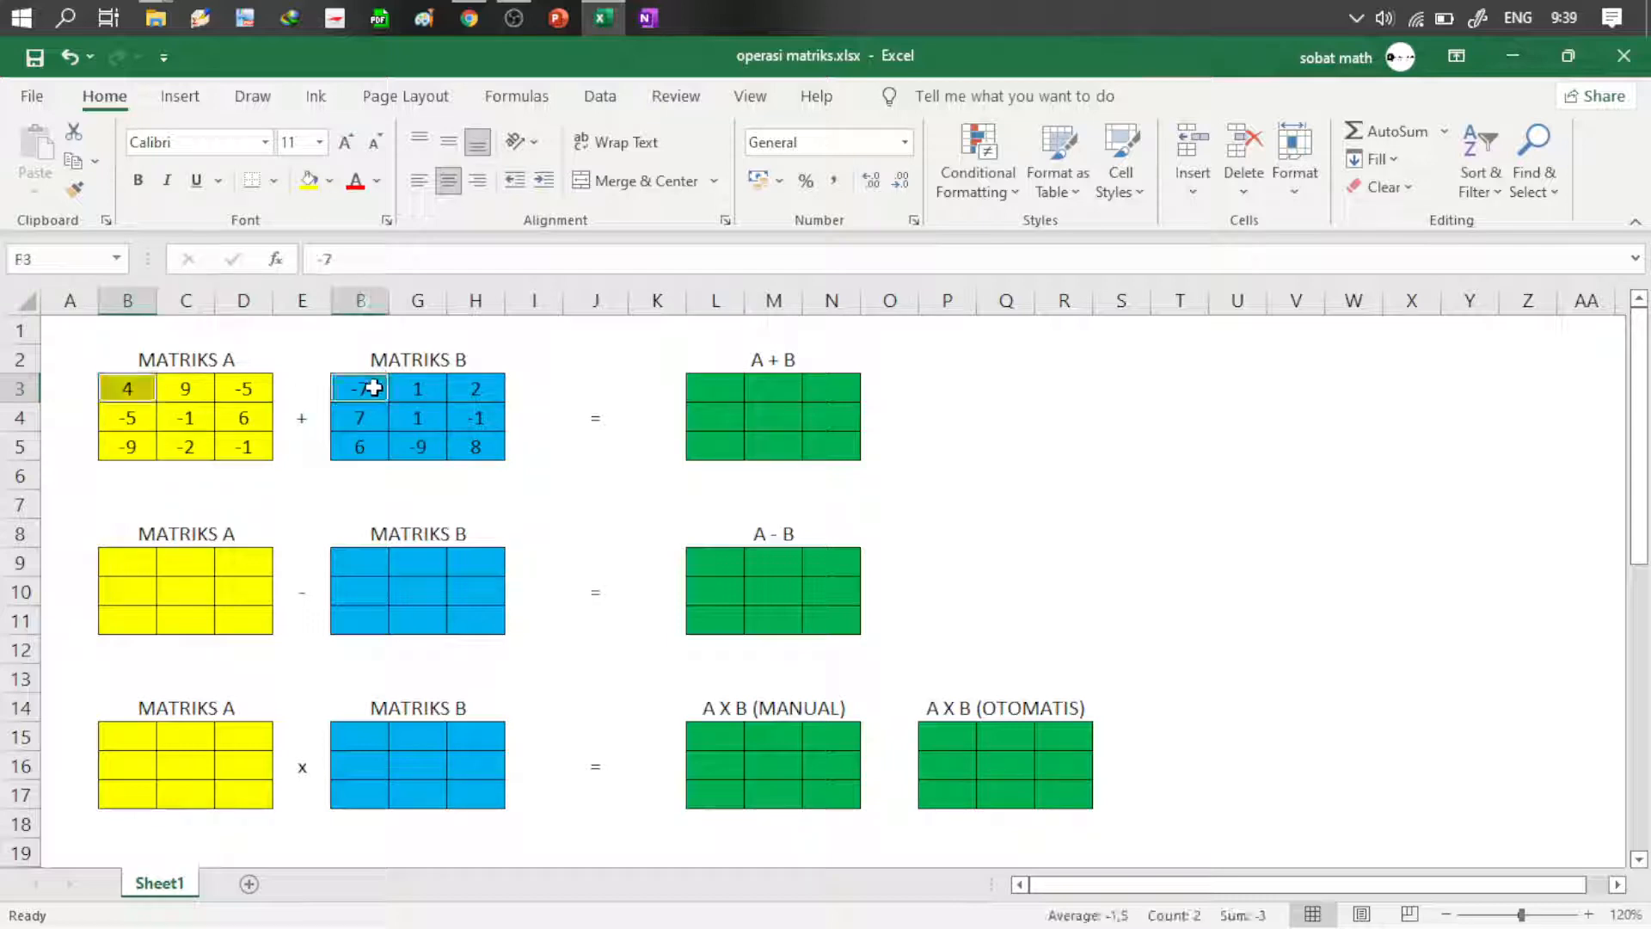
pyautogui.keyDown('ctrl'); pyautogui.click(723, 390); pyautogui.keyUp('ctrl')
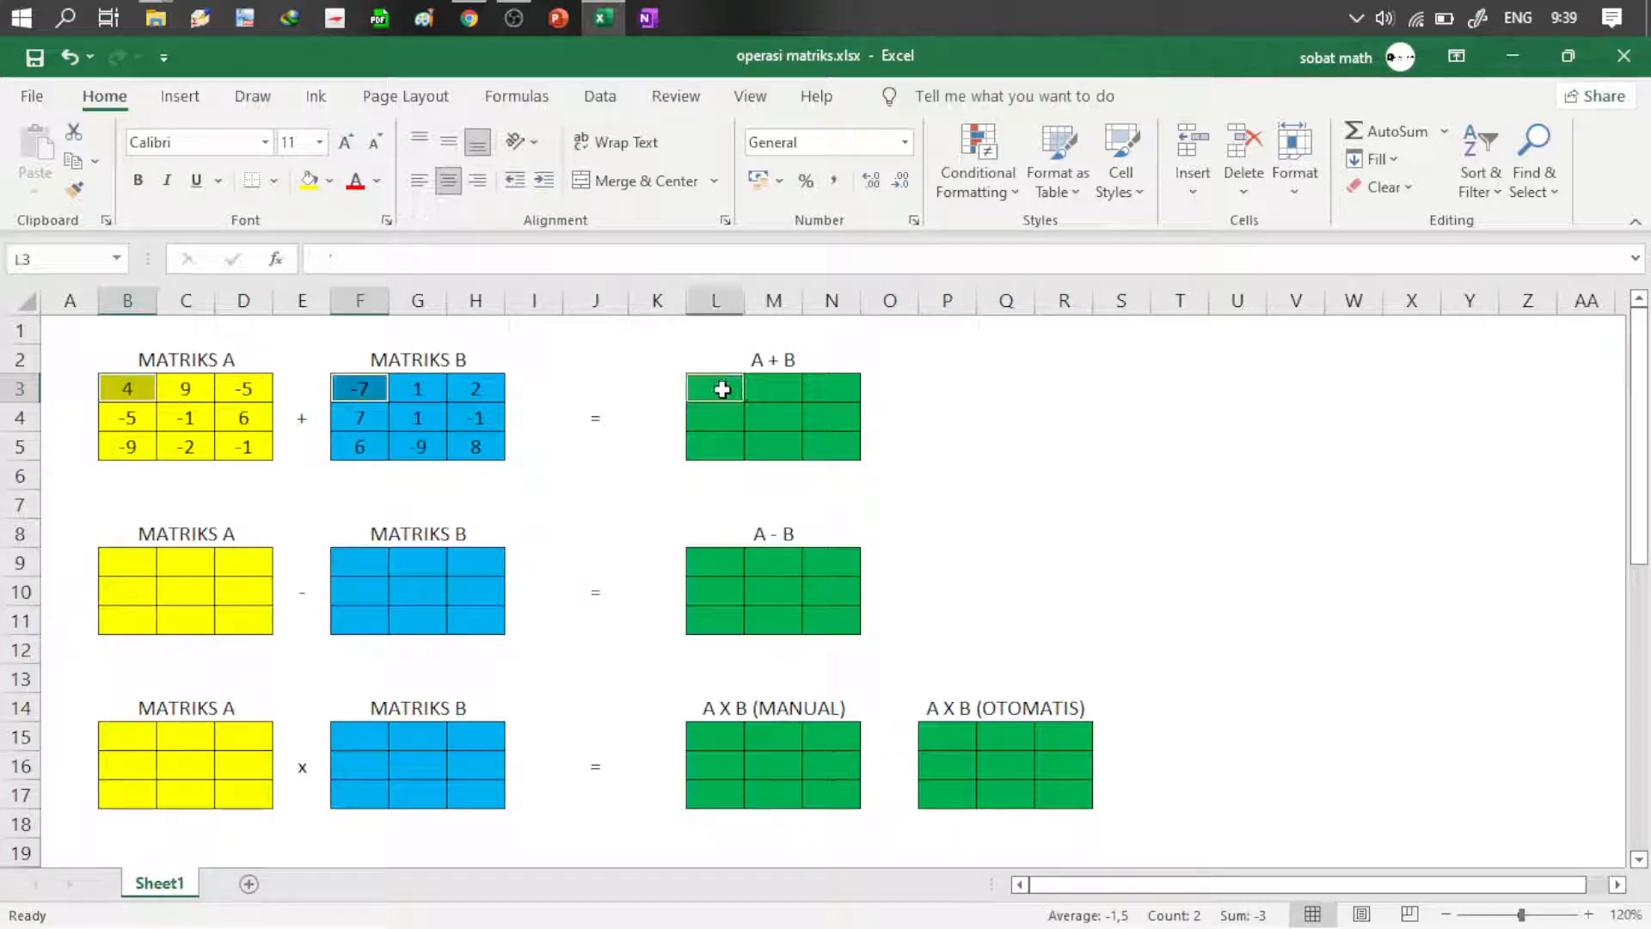
pyautogui.click(196, 394)
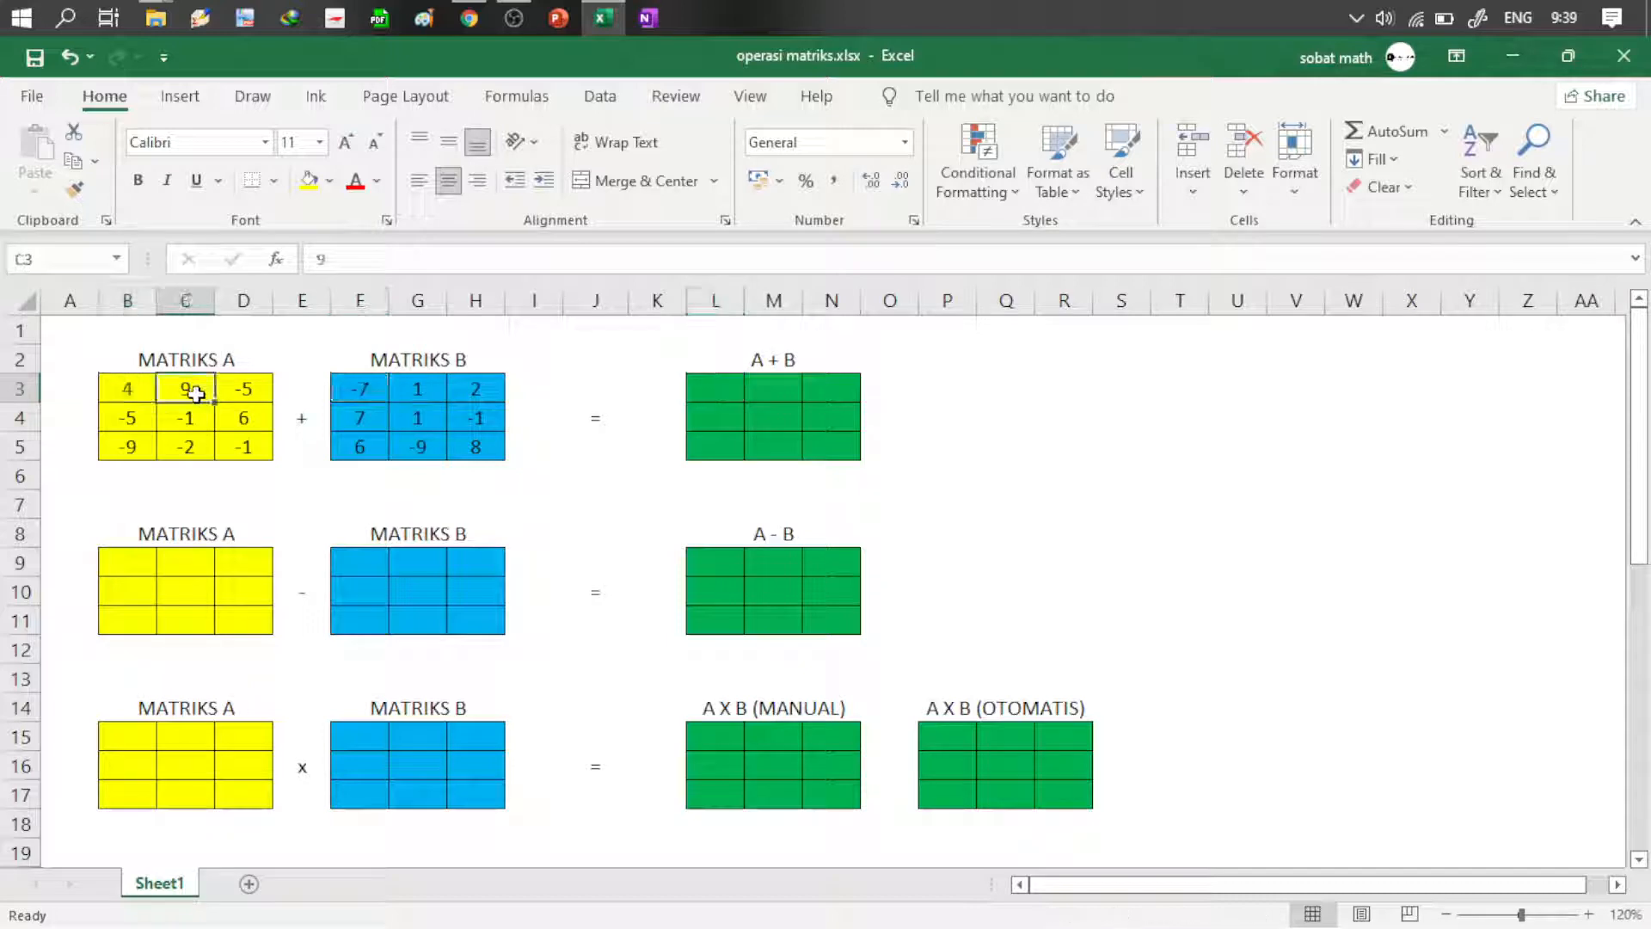
pyautogui.keyDown('ctrl'); pyautogui.click(422, 389); pyautogui.keyUp('ctrl')
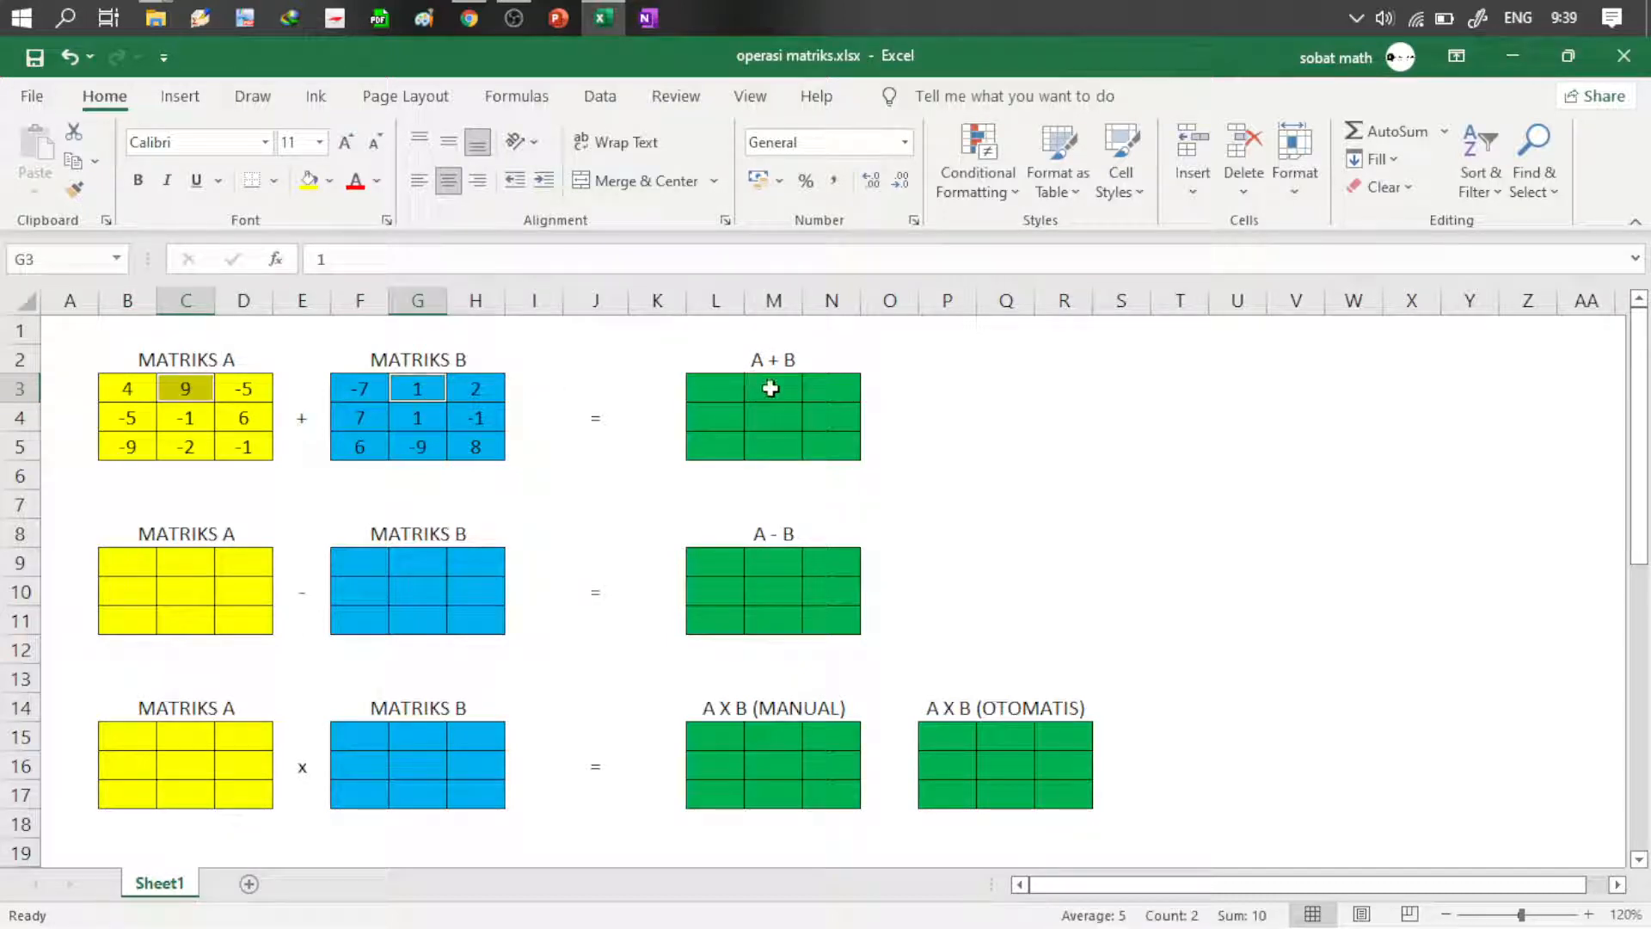
pyautogui.click(573, 419)
# Step: Enter the formula =B3+F3 in L3, the first cell of the A + B result matrix
pyautogui.click(712, 390)
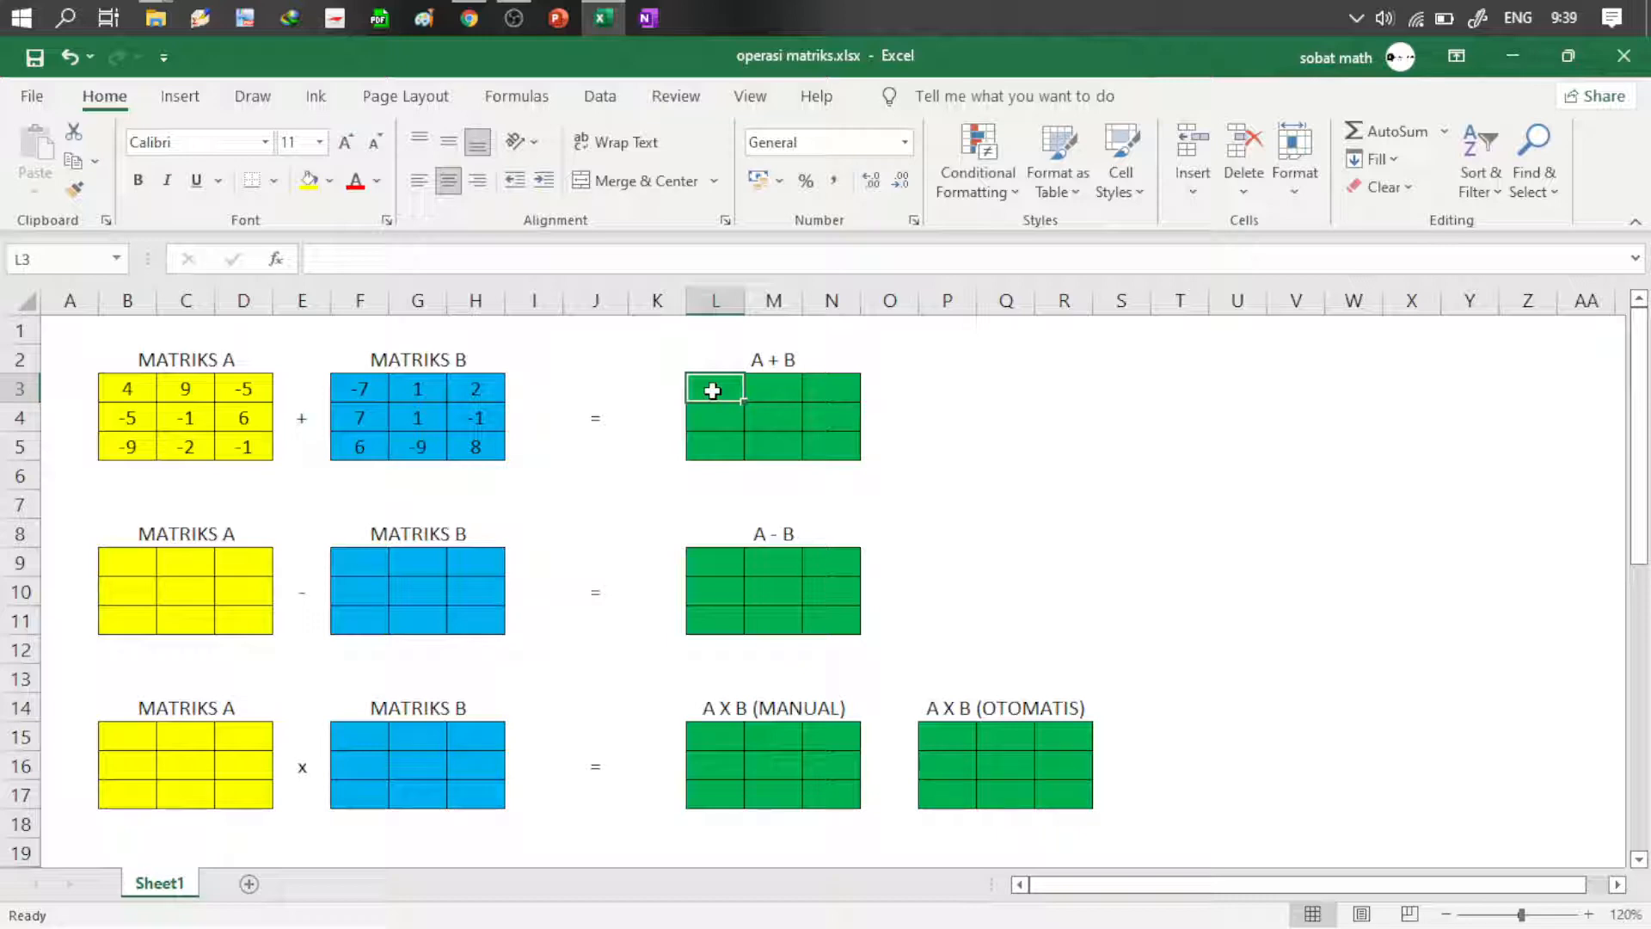
pyautogui.write('=')
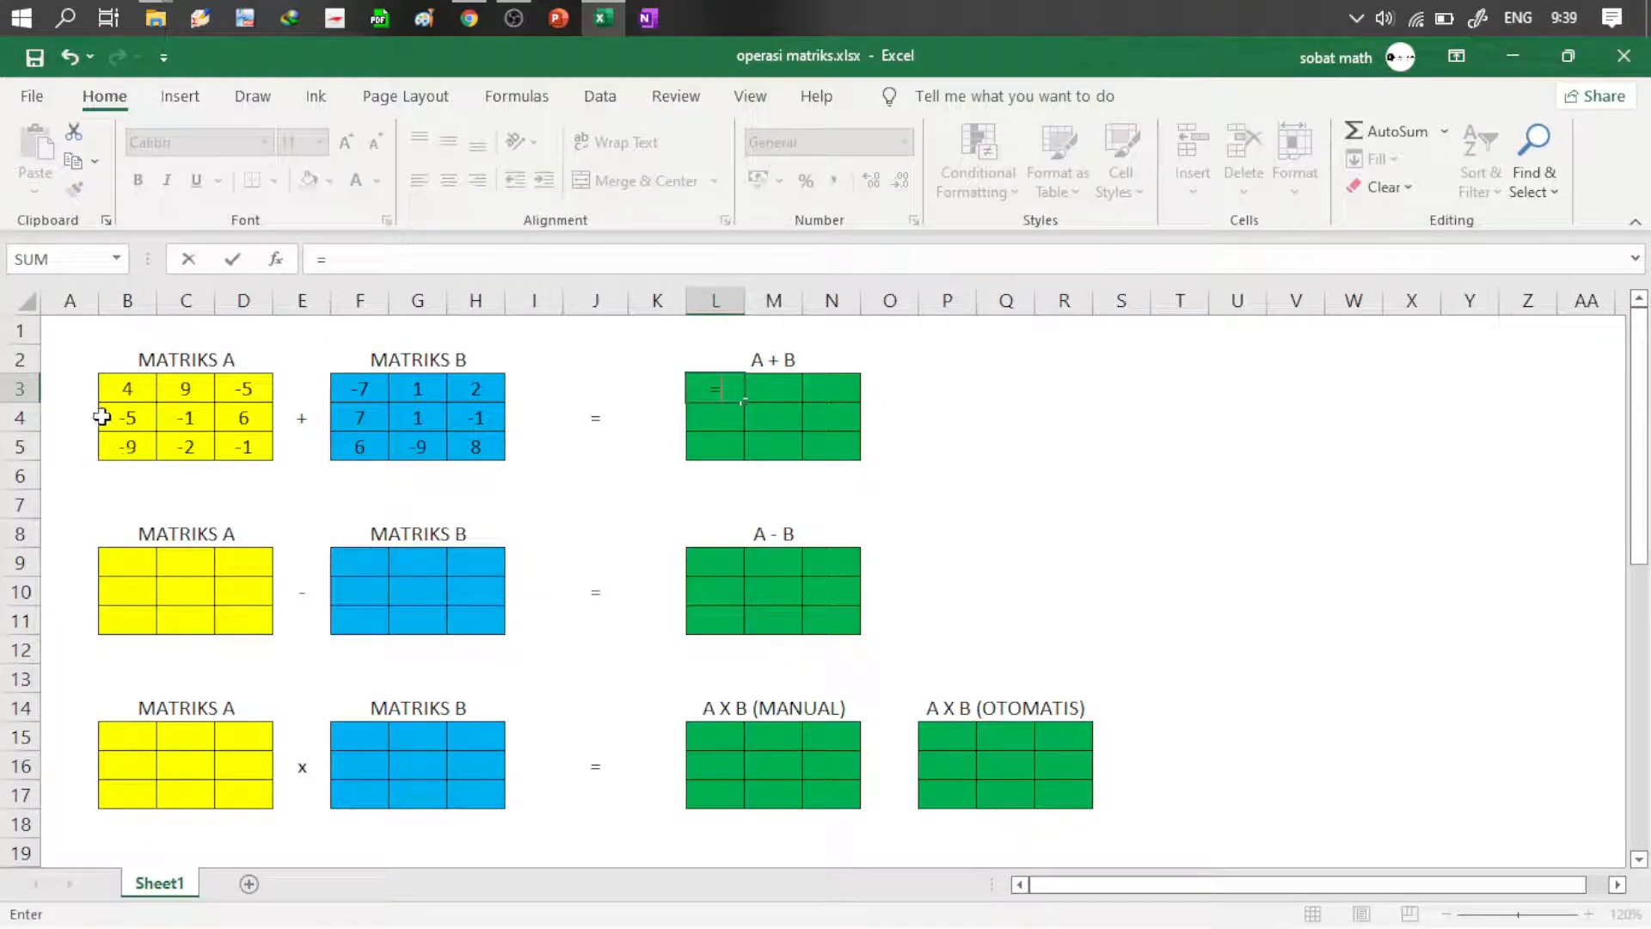
pyautogui.click(135, 388)
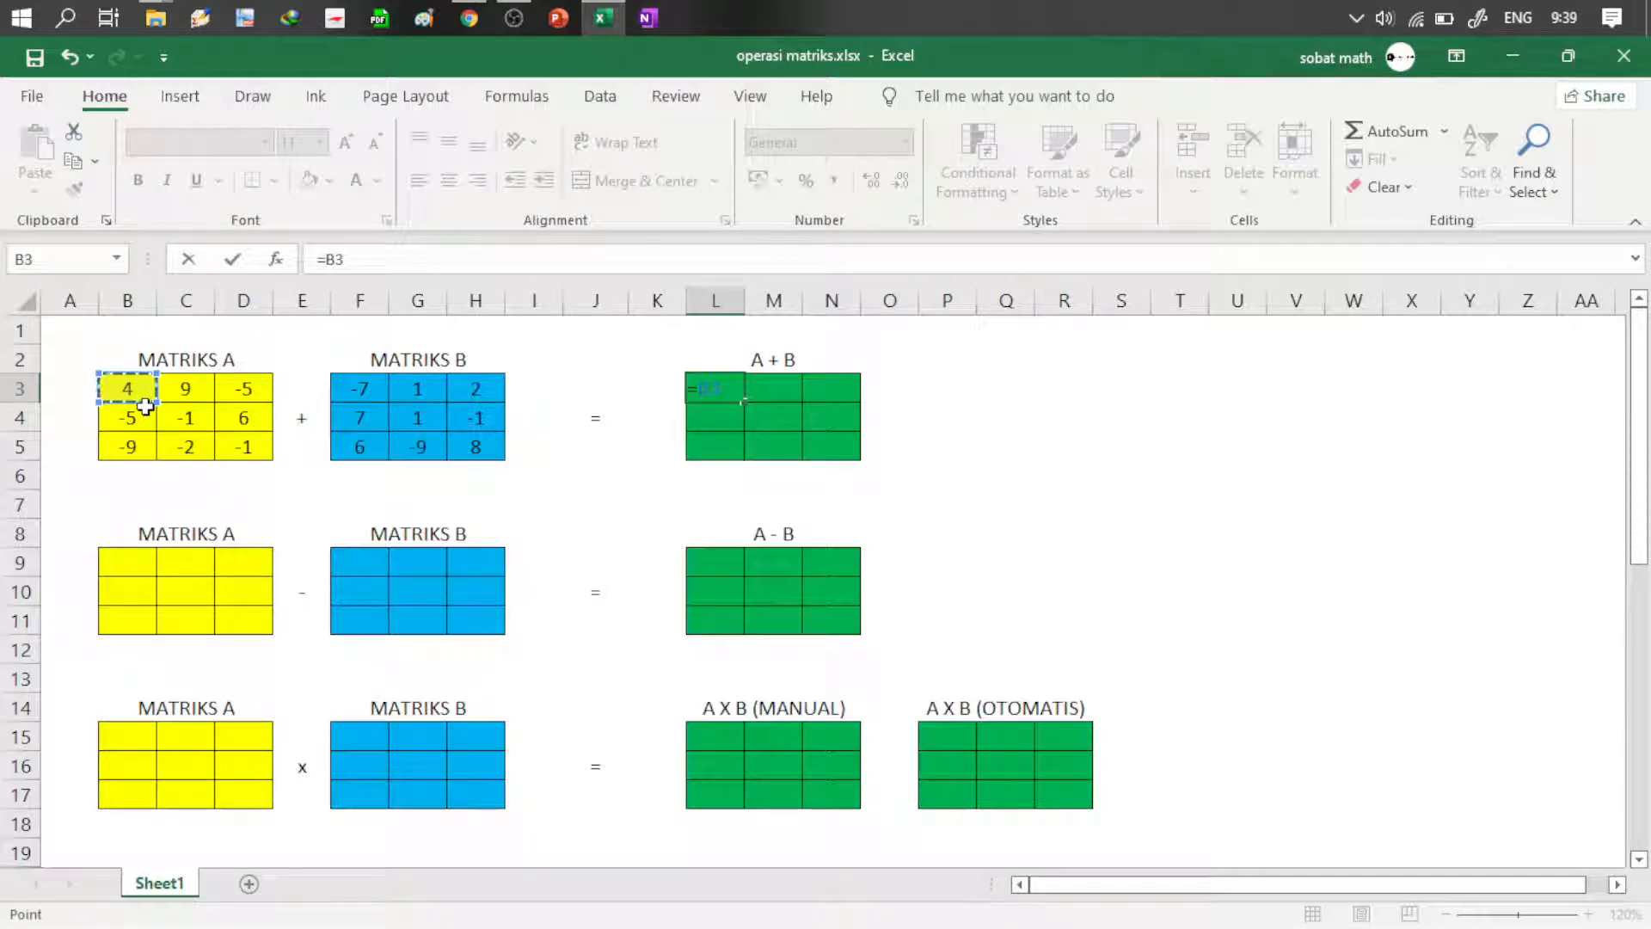
pyautogui.write('+')
pyautogui.click(365, 385)
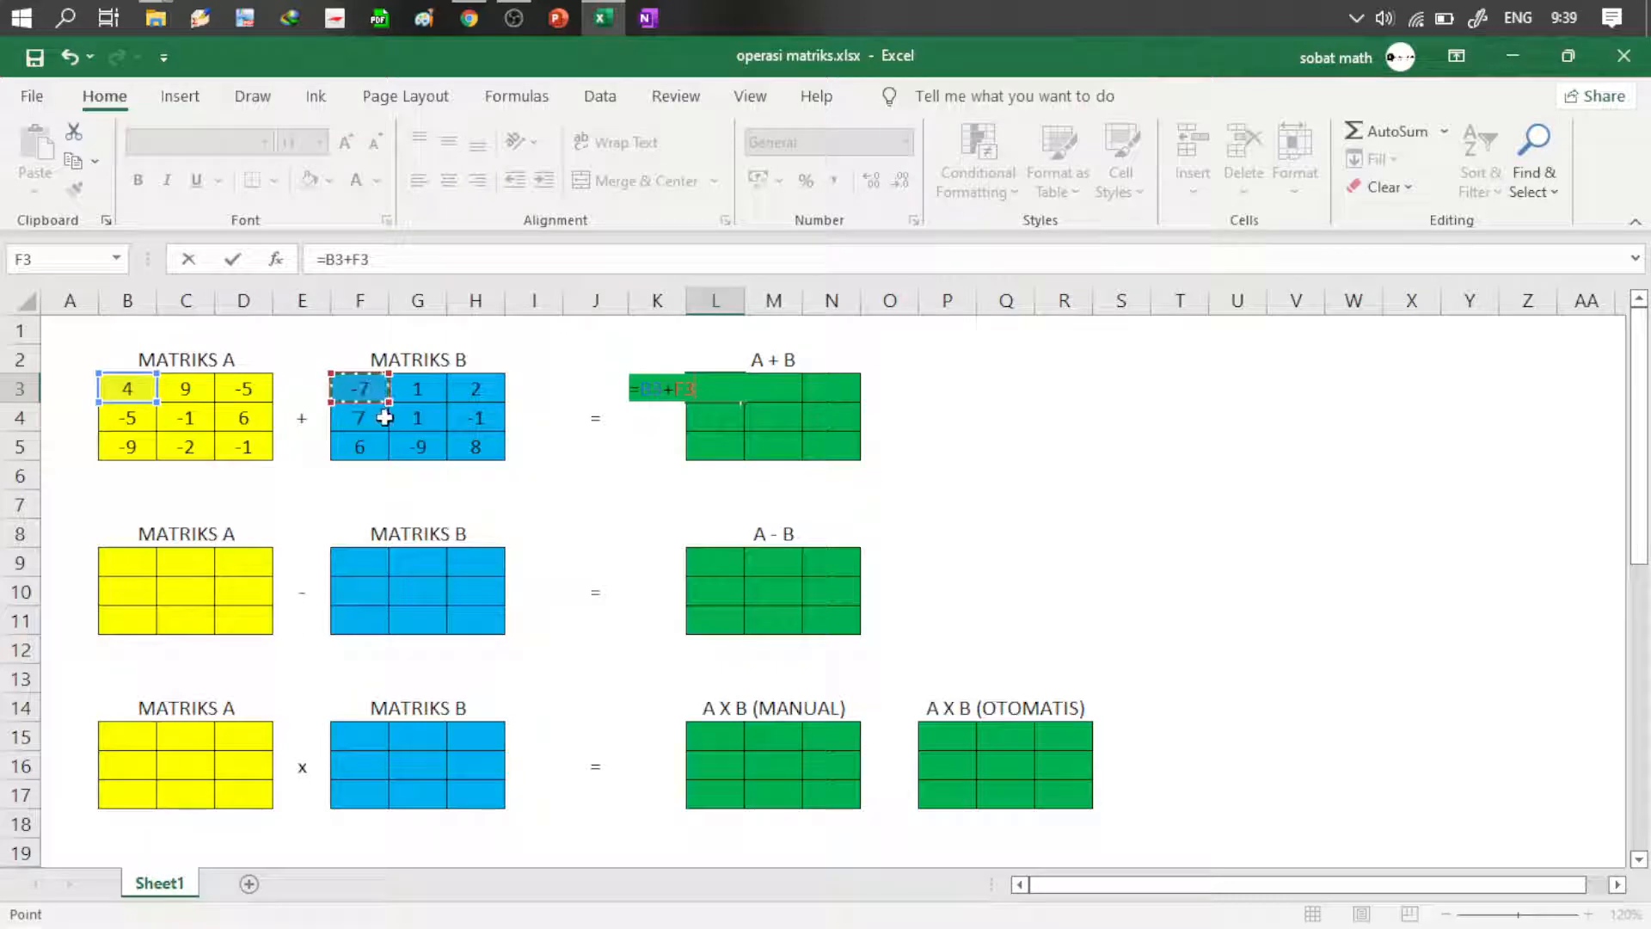
pyautogui.hotkey('ctrl', 'Return')
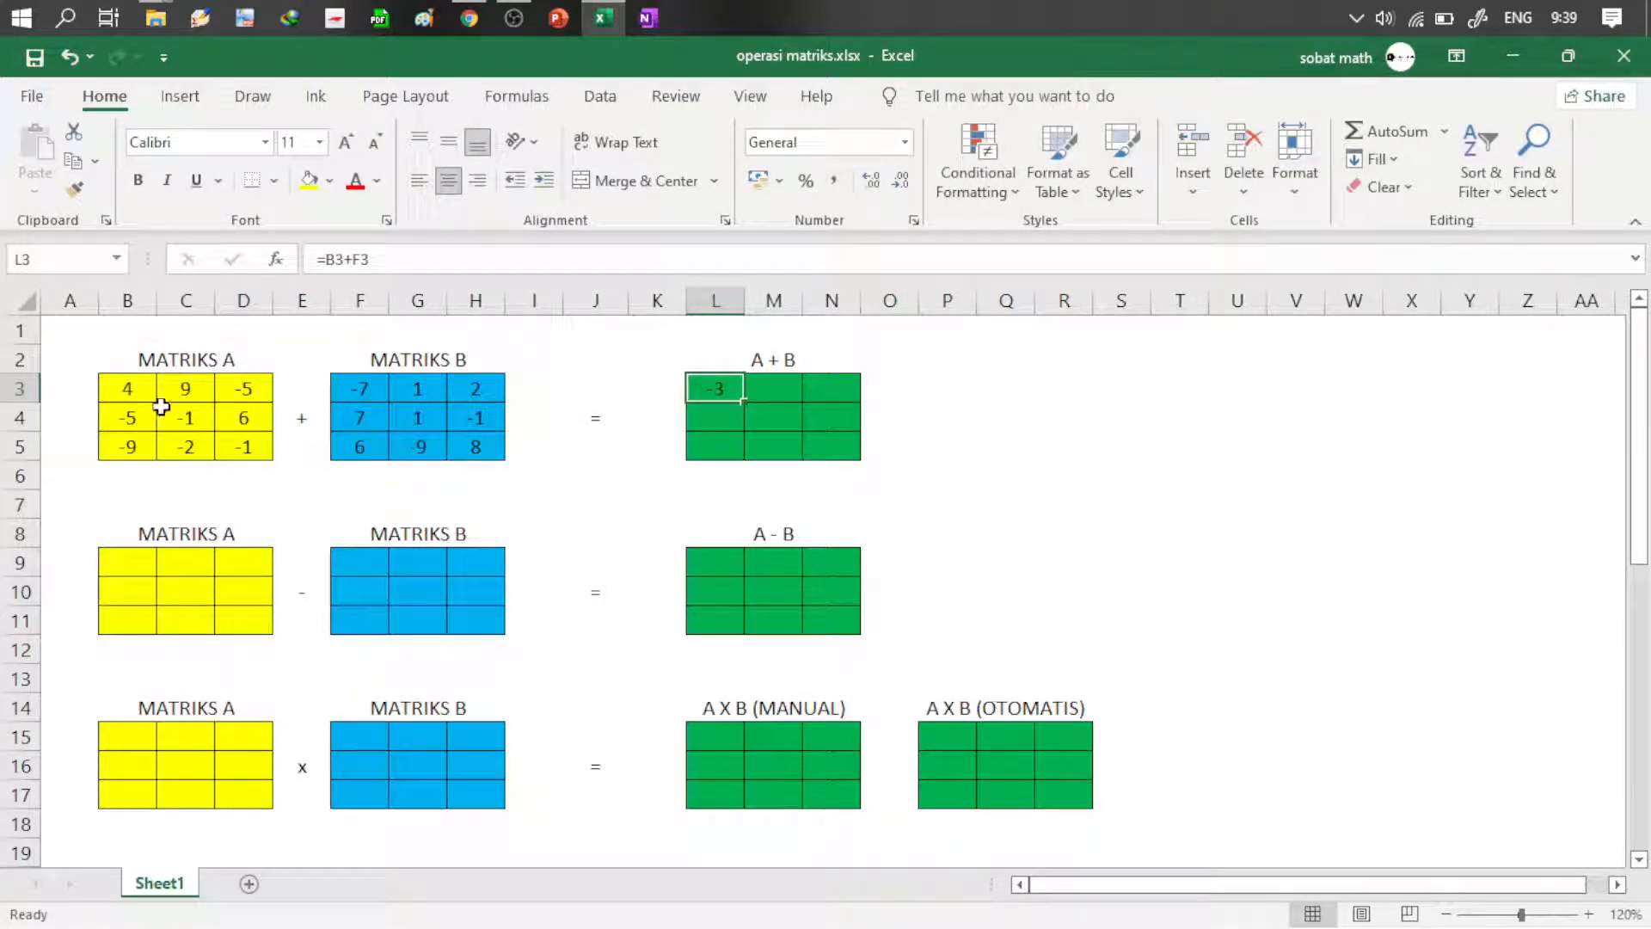
# Step: Extend the addition formula from L3 across the whole A + B result matrix, L3:N5
pyautogui.click(129, 387)
pyautogui.keyDown('ctrl'); pyautogui.click(360, 393); pyautogui.keyUp('ctrl')
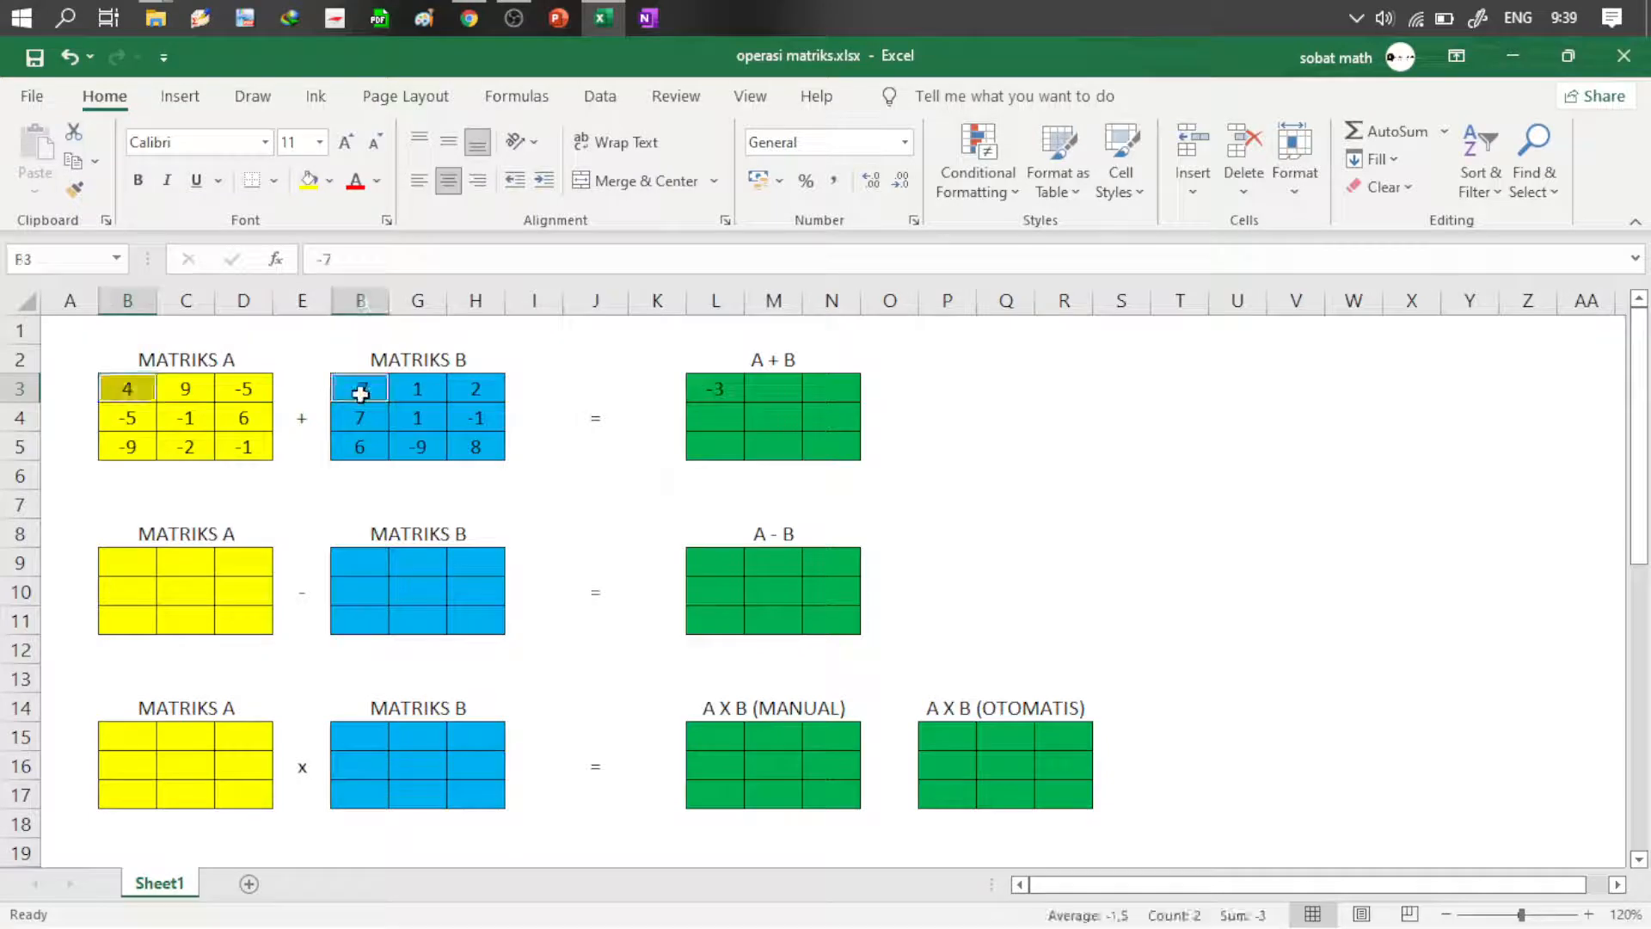
pyautogui.click(724, 393)
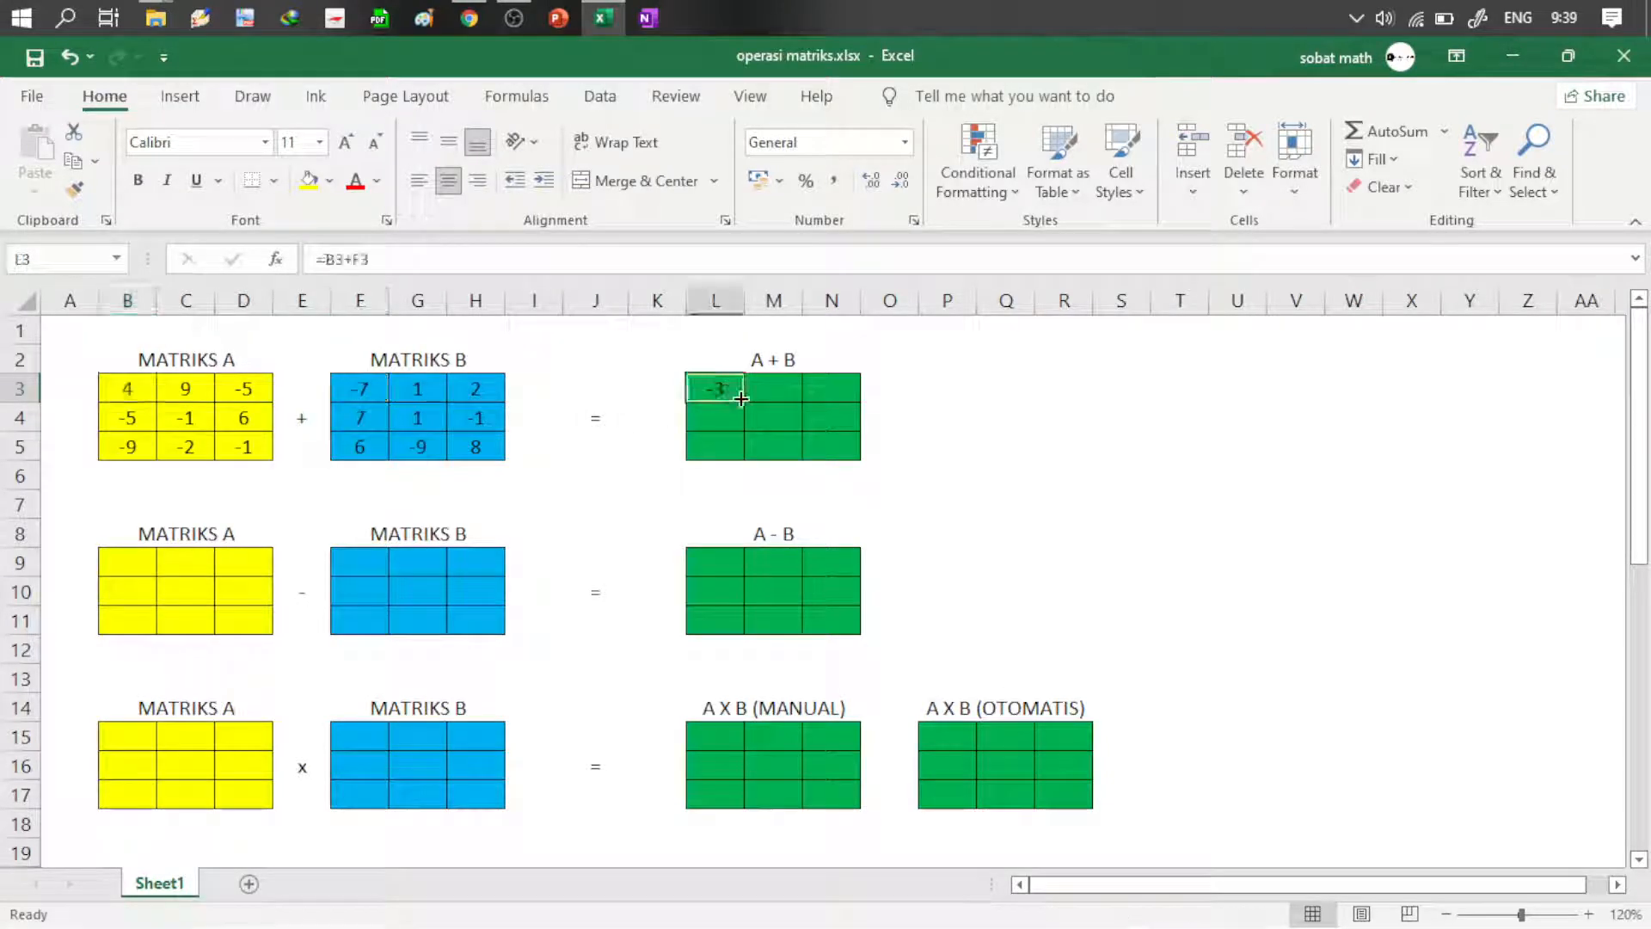
pyautogui.moveTo(744, 403); pyautogui.dragTo(855, 457)
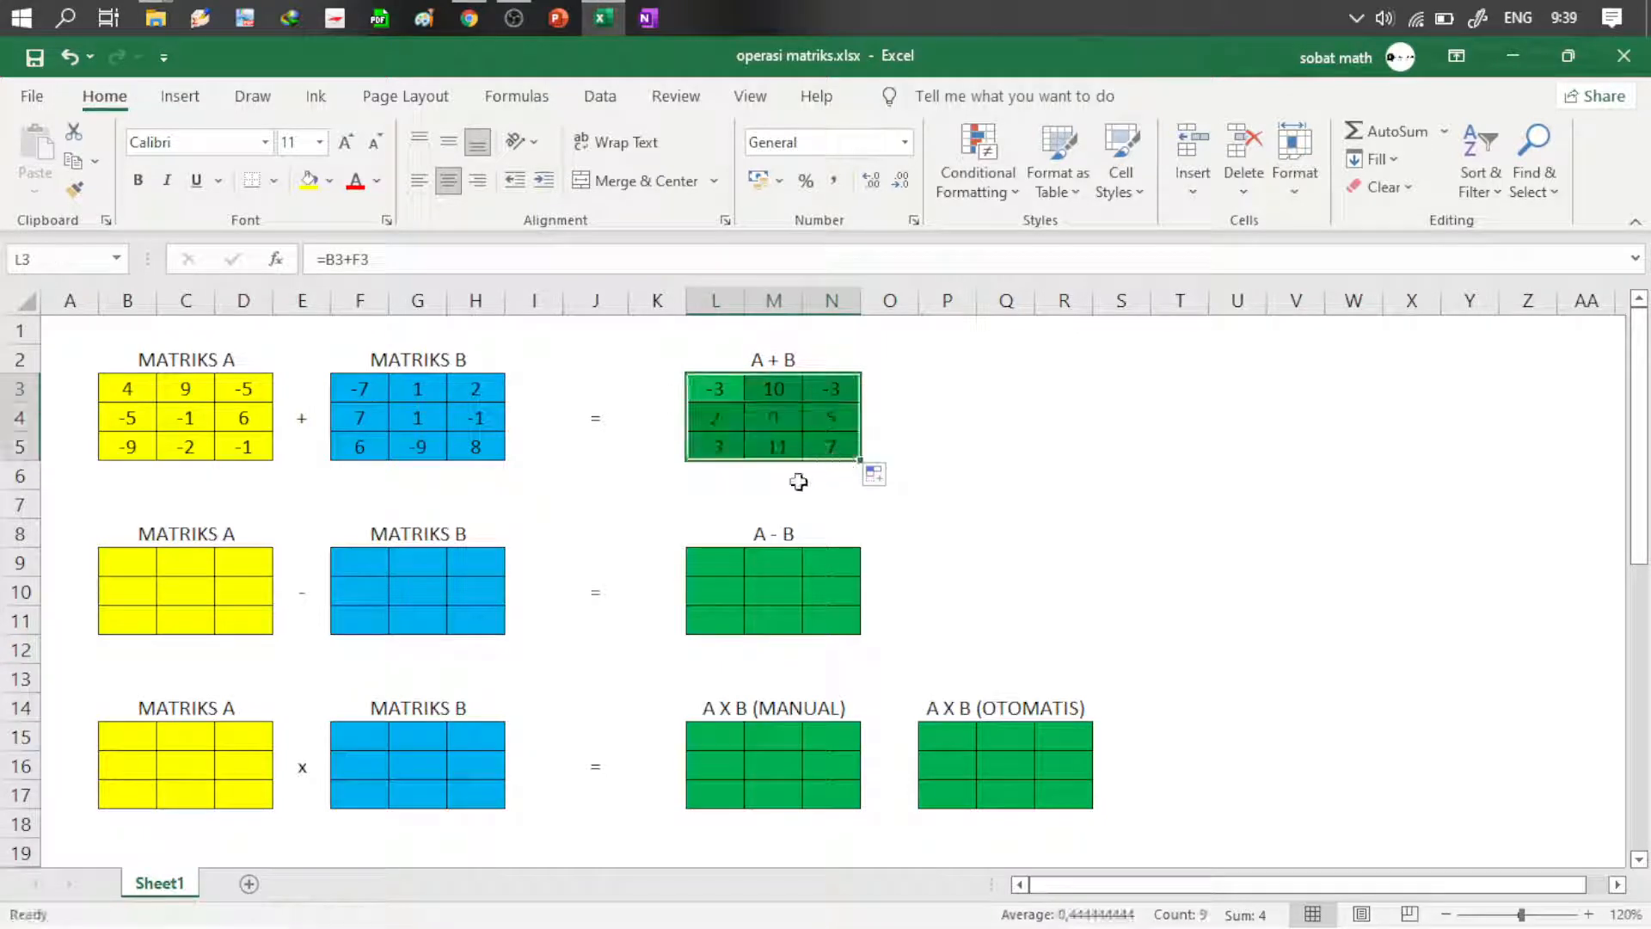
pyautogui.click(786, 442)
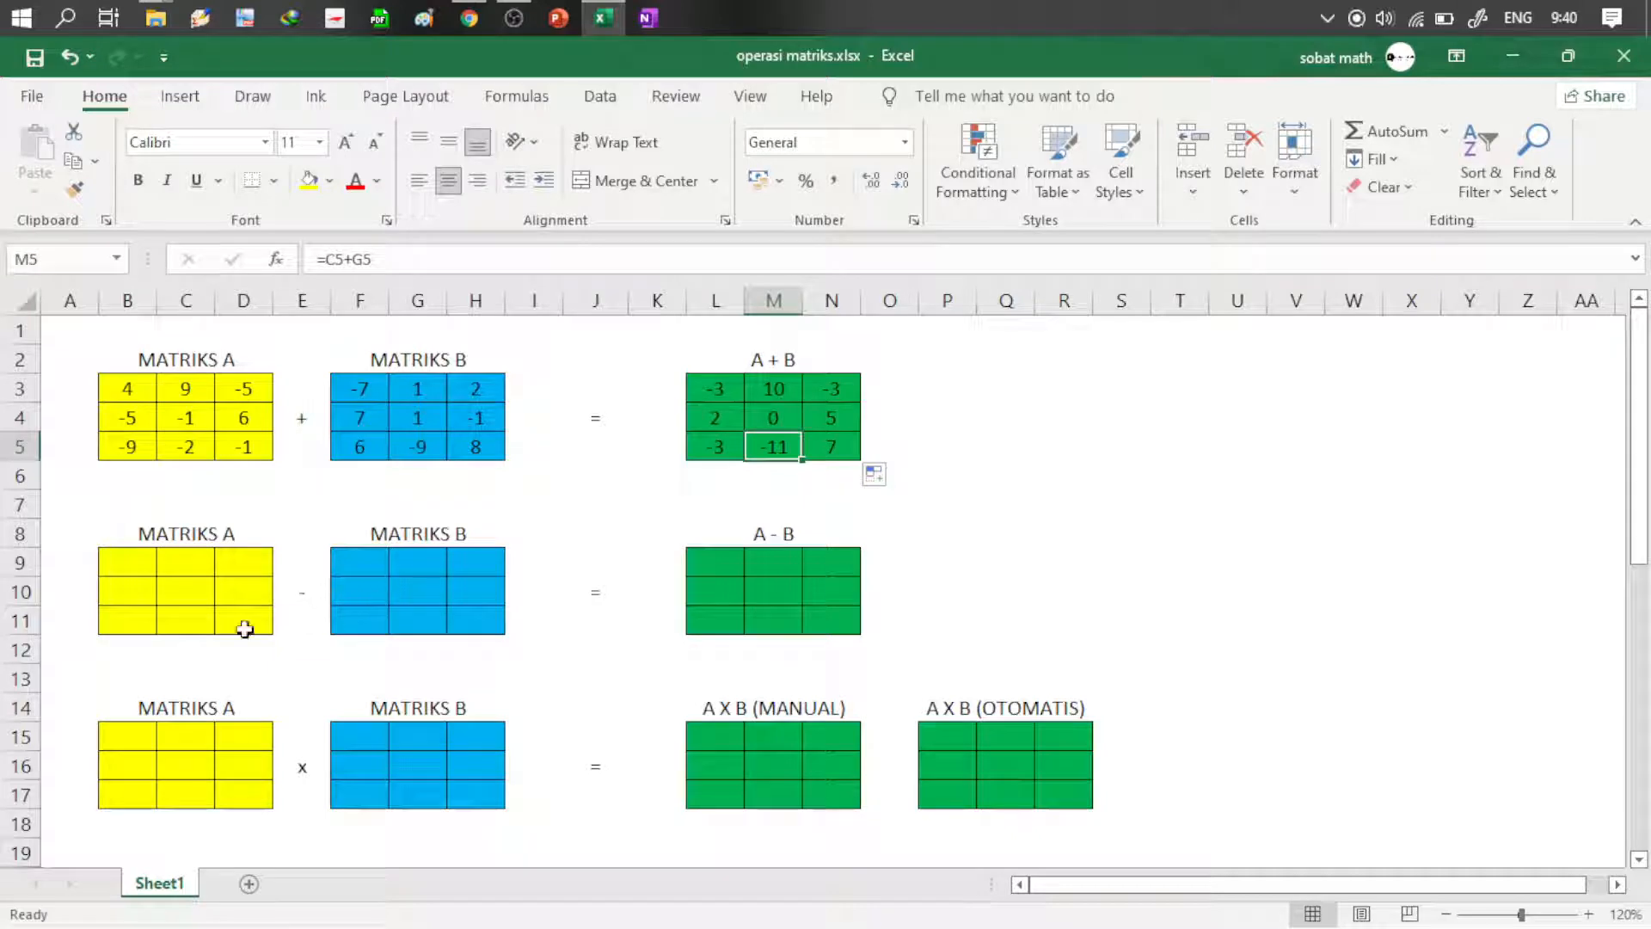
# Step: Fill matrix A of the subtraction section, B9:D11, with the formula =RANDBETWEEN(-5;5)
pyautogui.click(137, 565)
pyautogui.write('=rand')
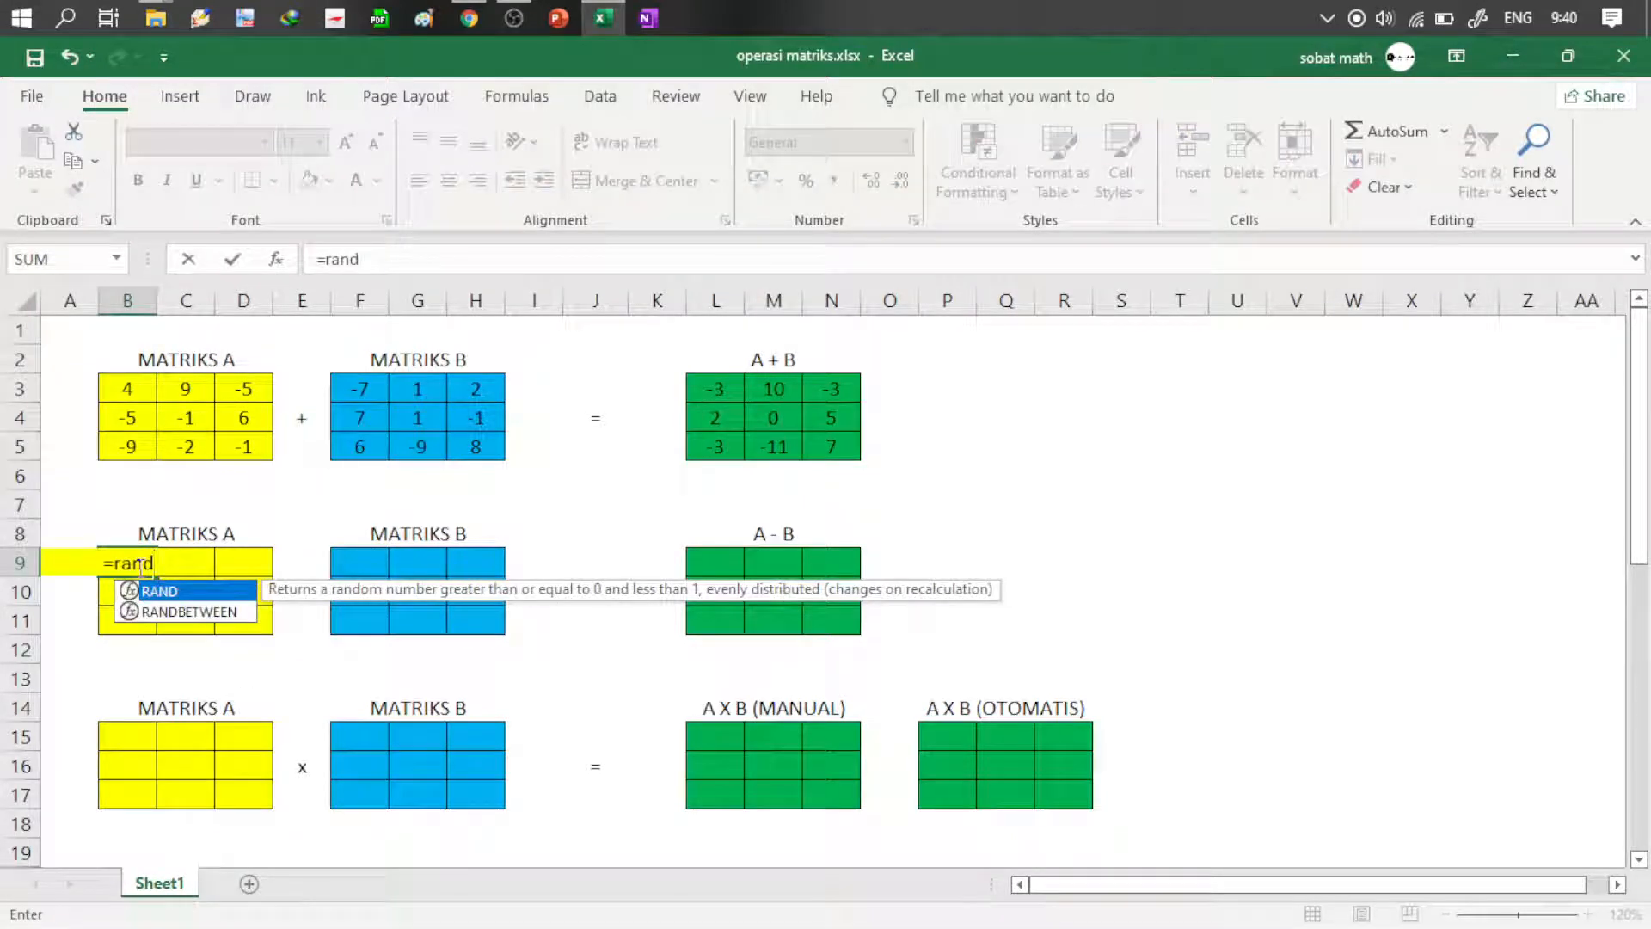
pyautogui.press('Down')
pyautogui.press('Tab')
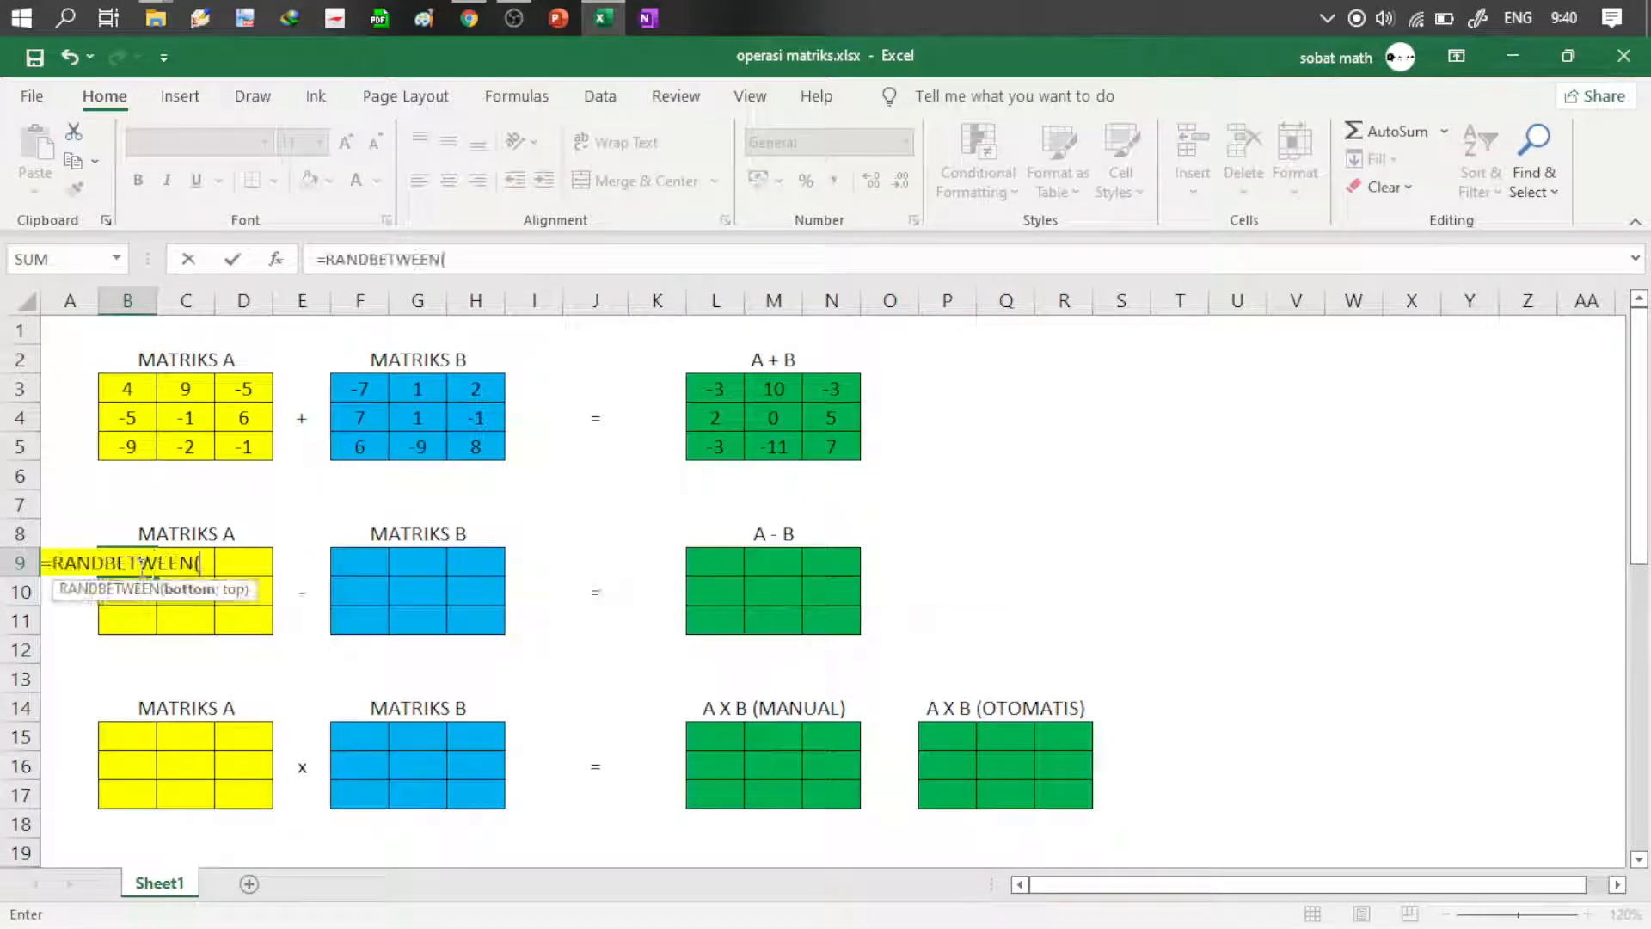
pyautogui.write('-5')
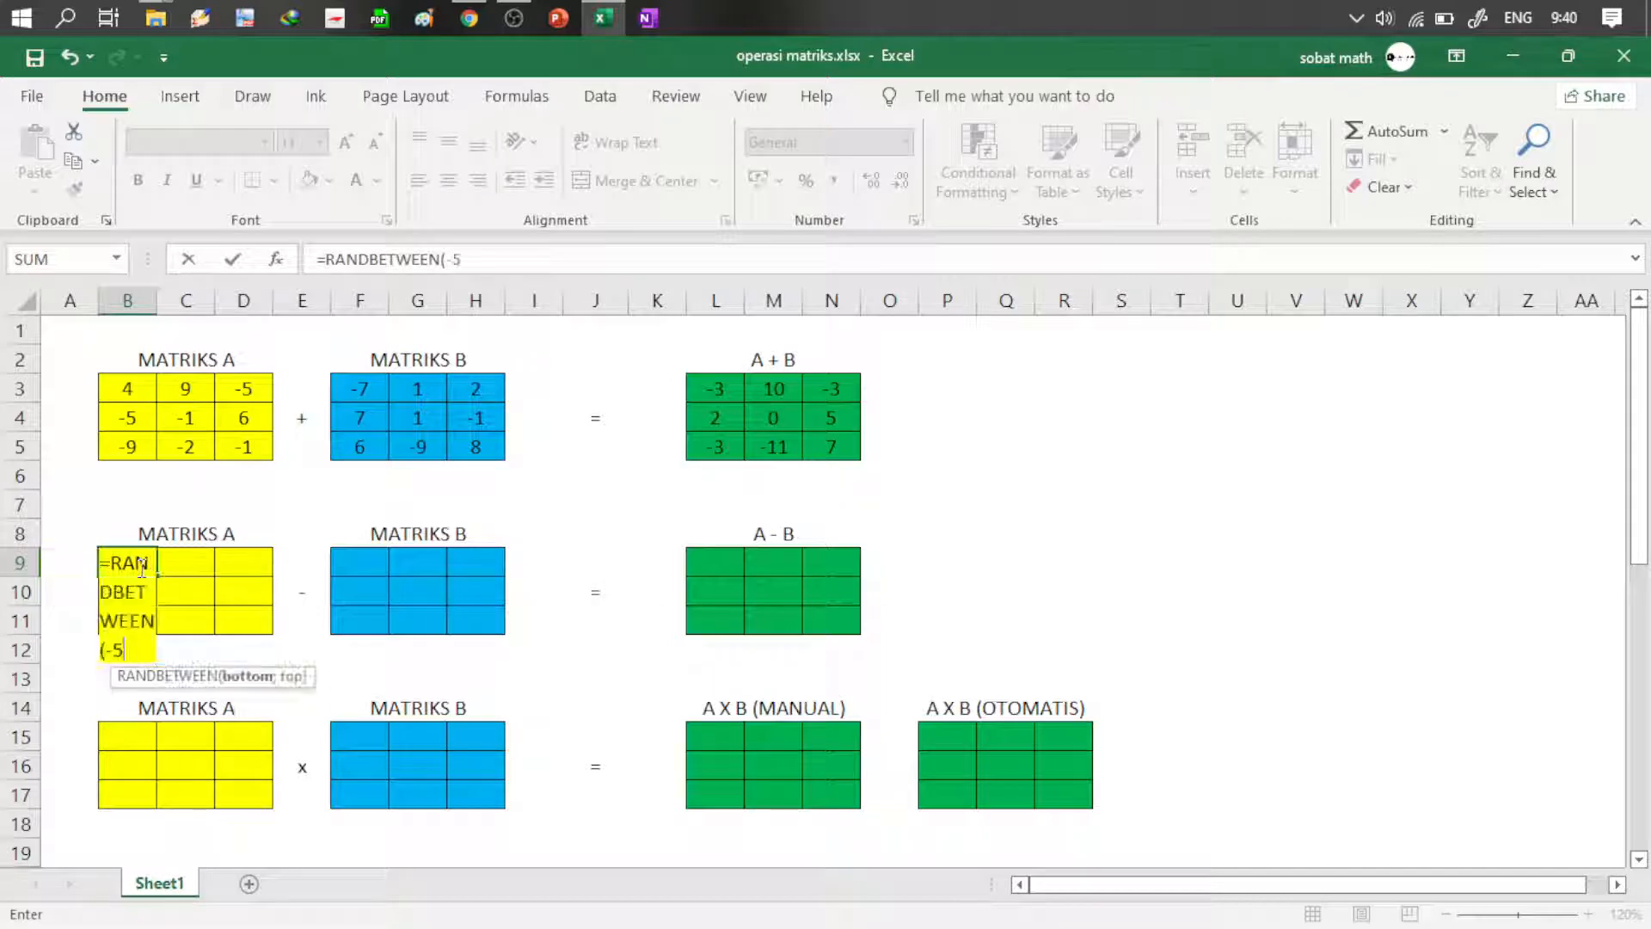
pyautogui.write(';5)')
pyautogui.hotkey('ctrl', 'Return')
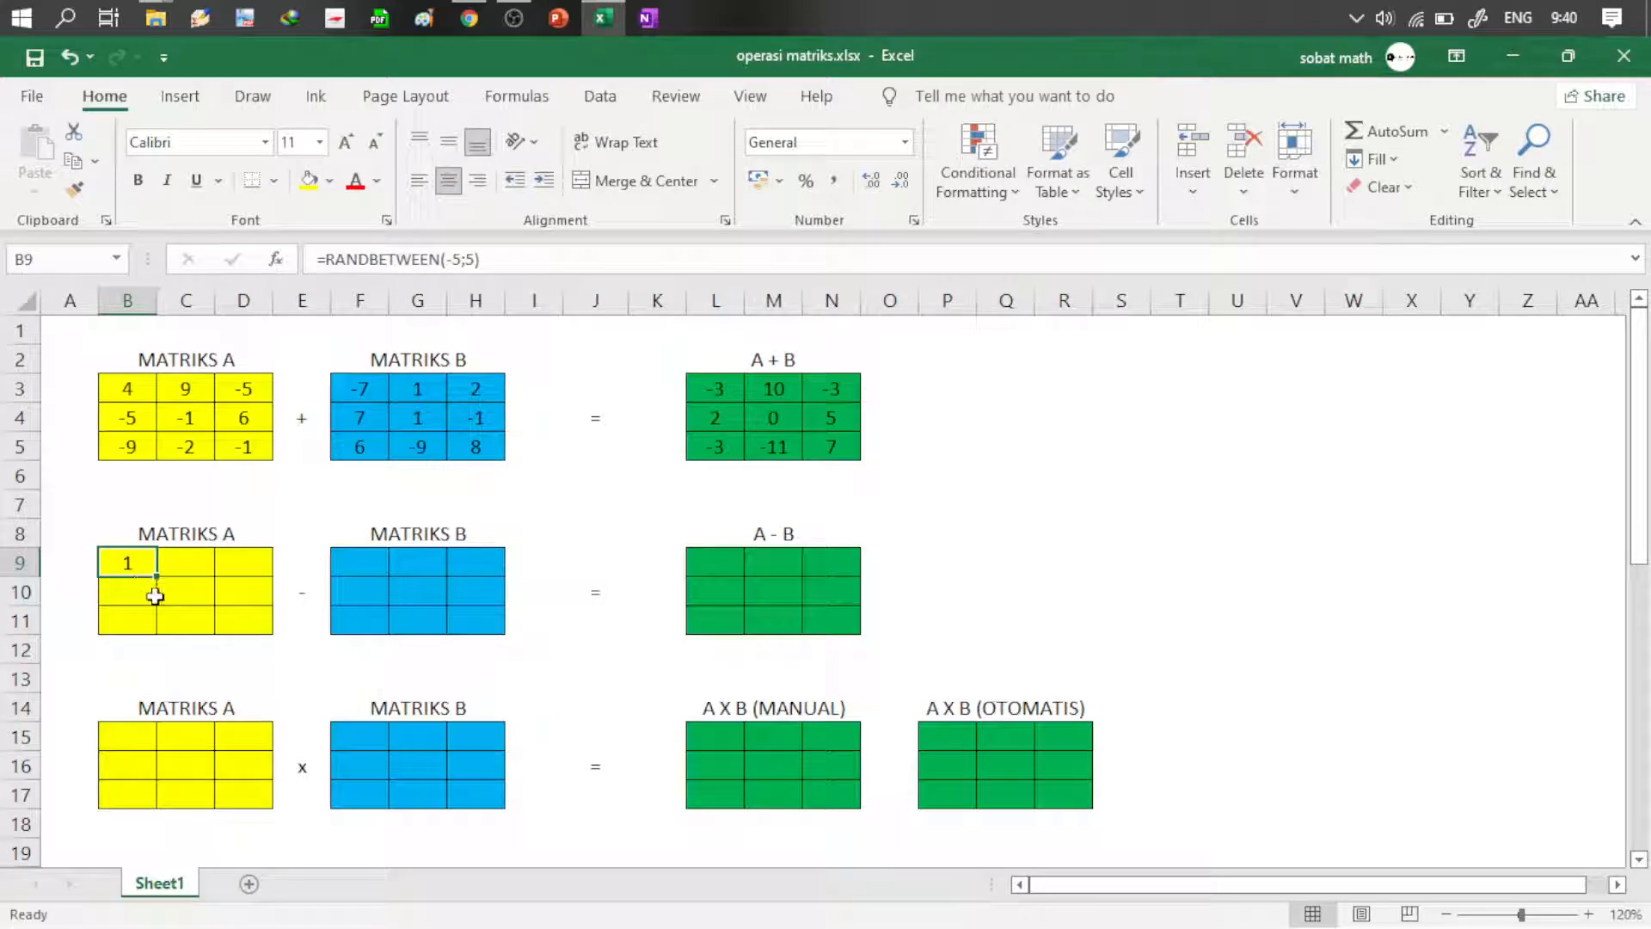
pyautogui.moveTo(162, 576); pyautogui.dragTo(276, 631)
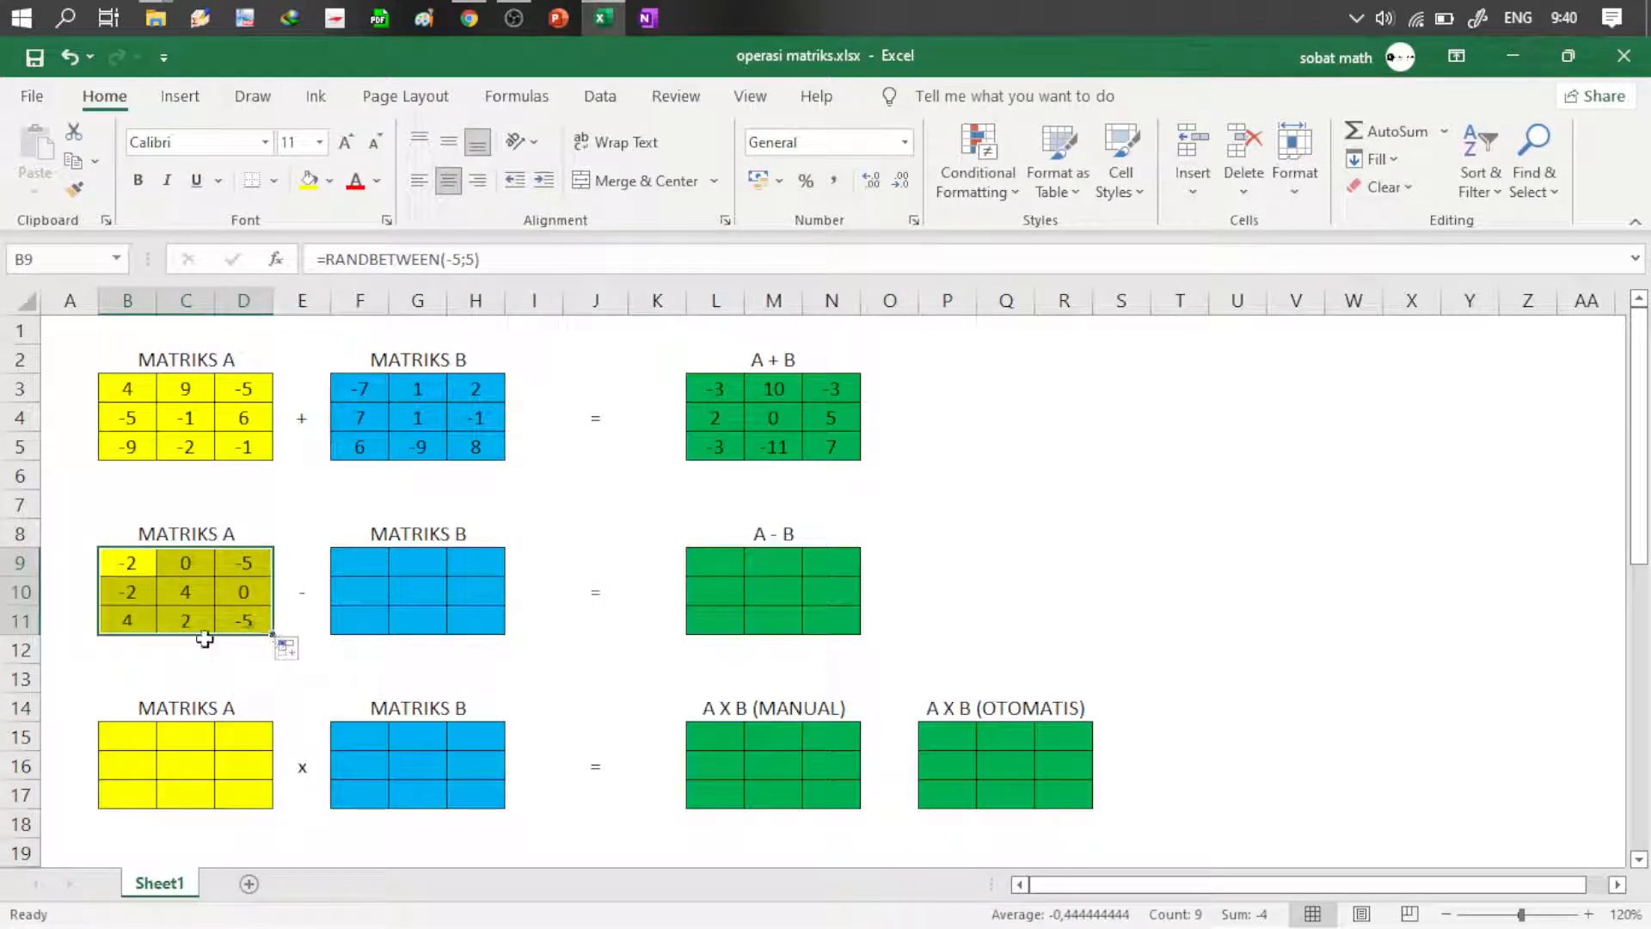
# Step: Fill matrix B of the subtraction section, F9:H11, with the formula =RANDBETWEEN(-7;7)
pyautogui.click(337, 562)
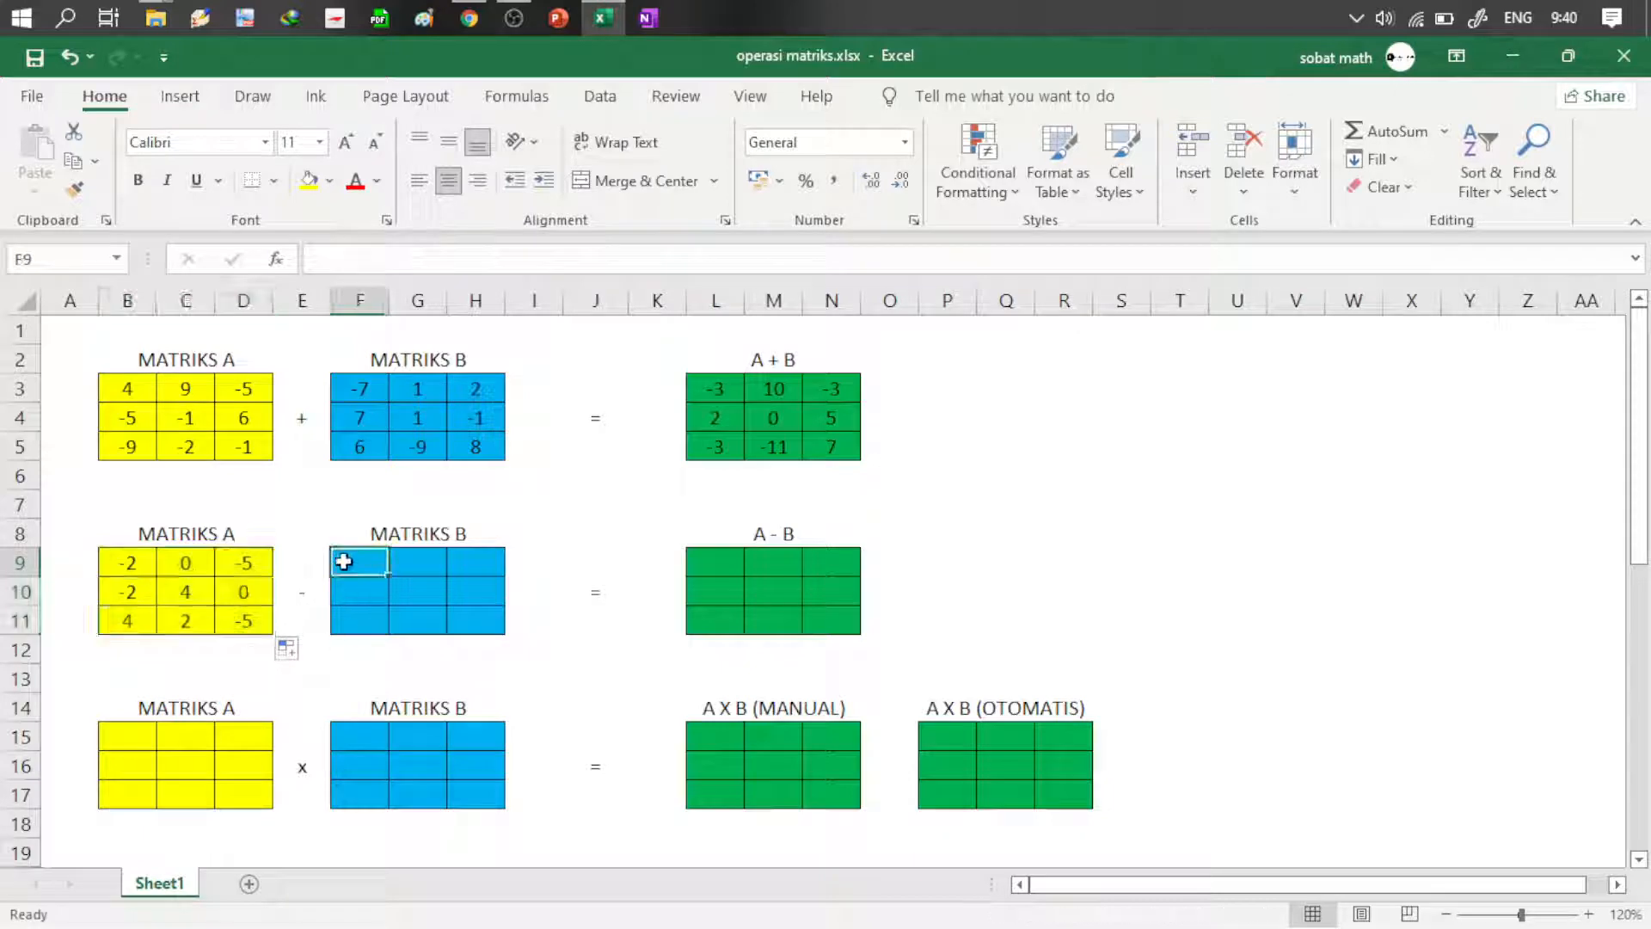
pyautogui.write('=')
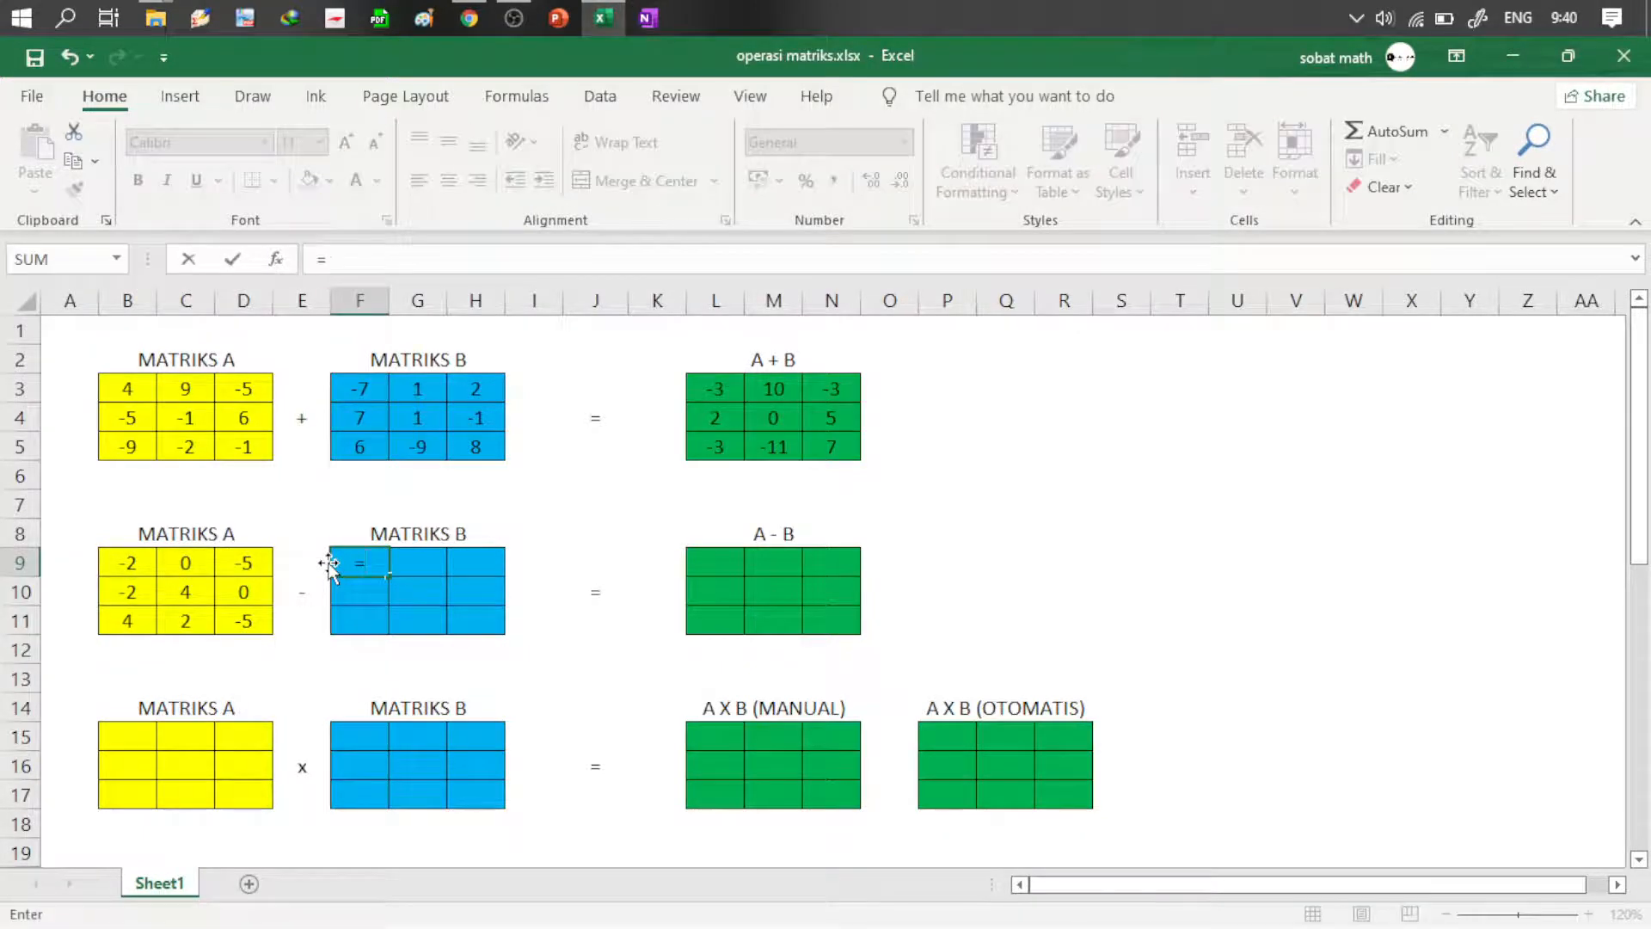
pyautogui.write('rand')
pyautogui.press('Down')
pyautogui.press('Tab')
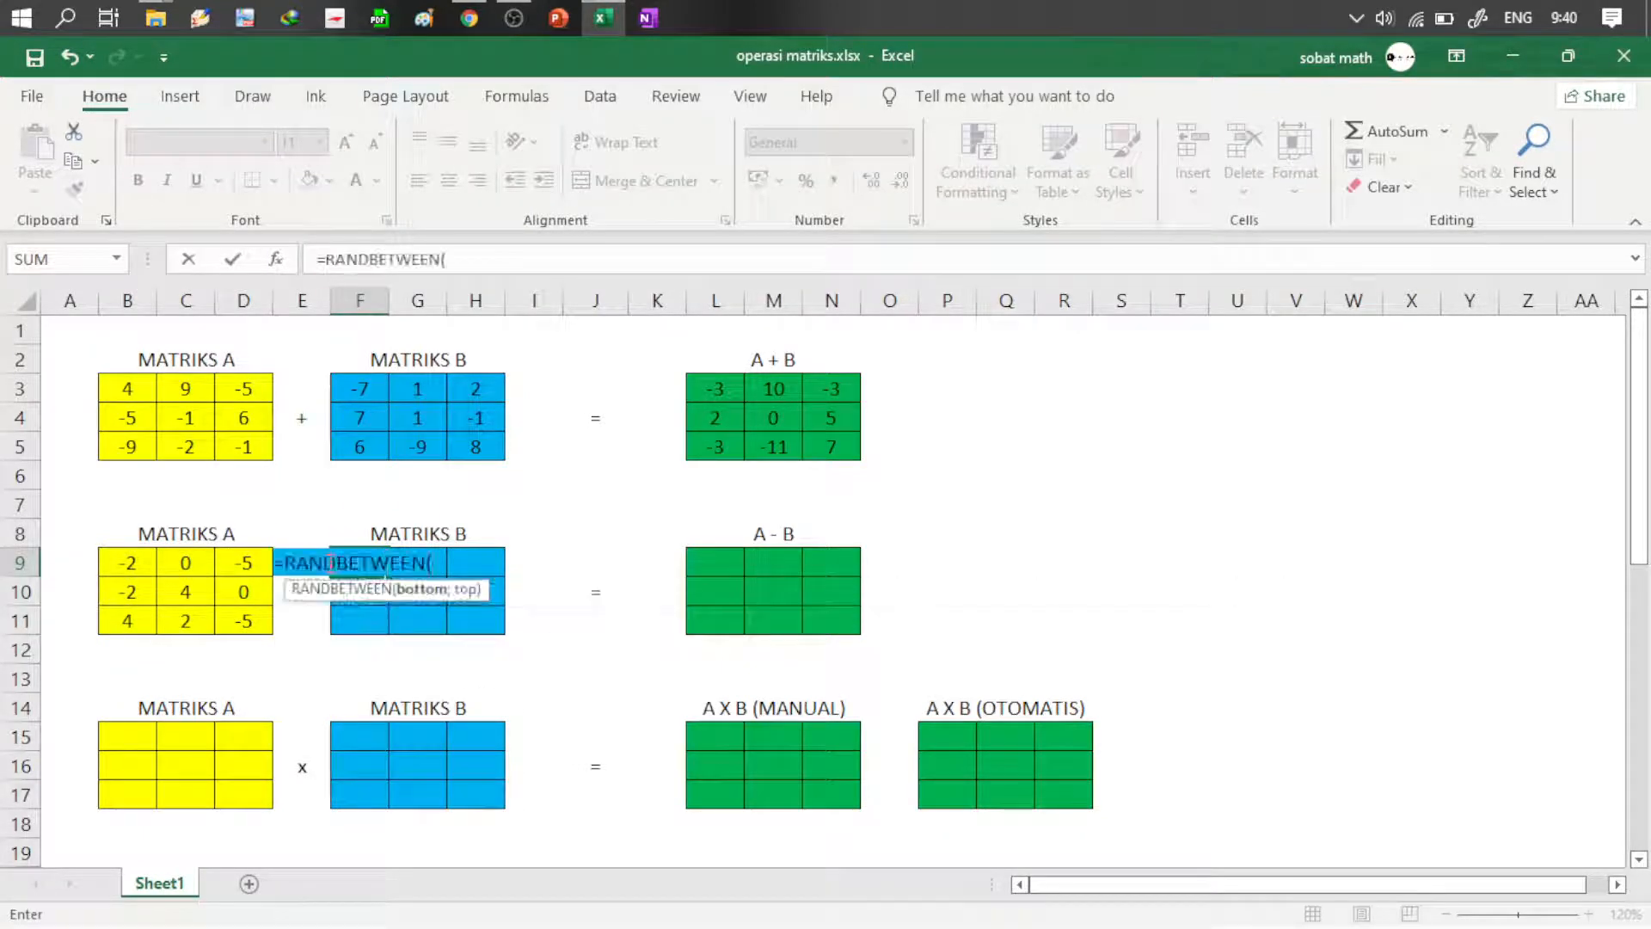
pyautogui.write('-7')
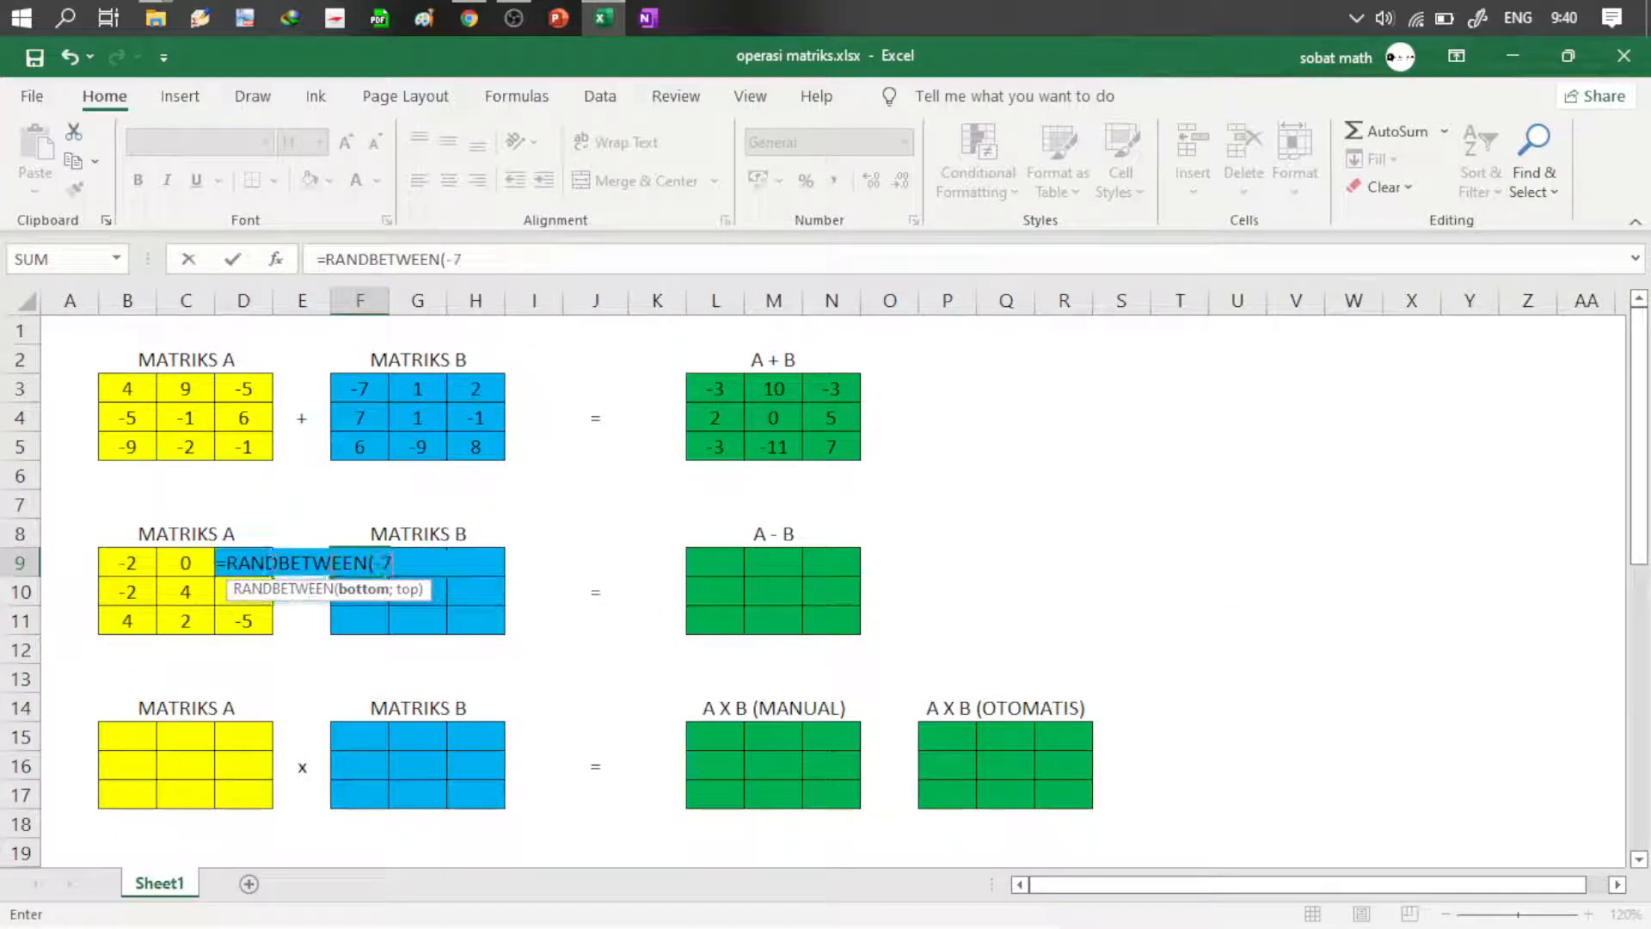
pyautogui.write(';')
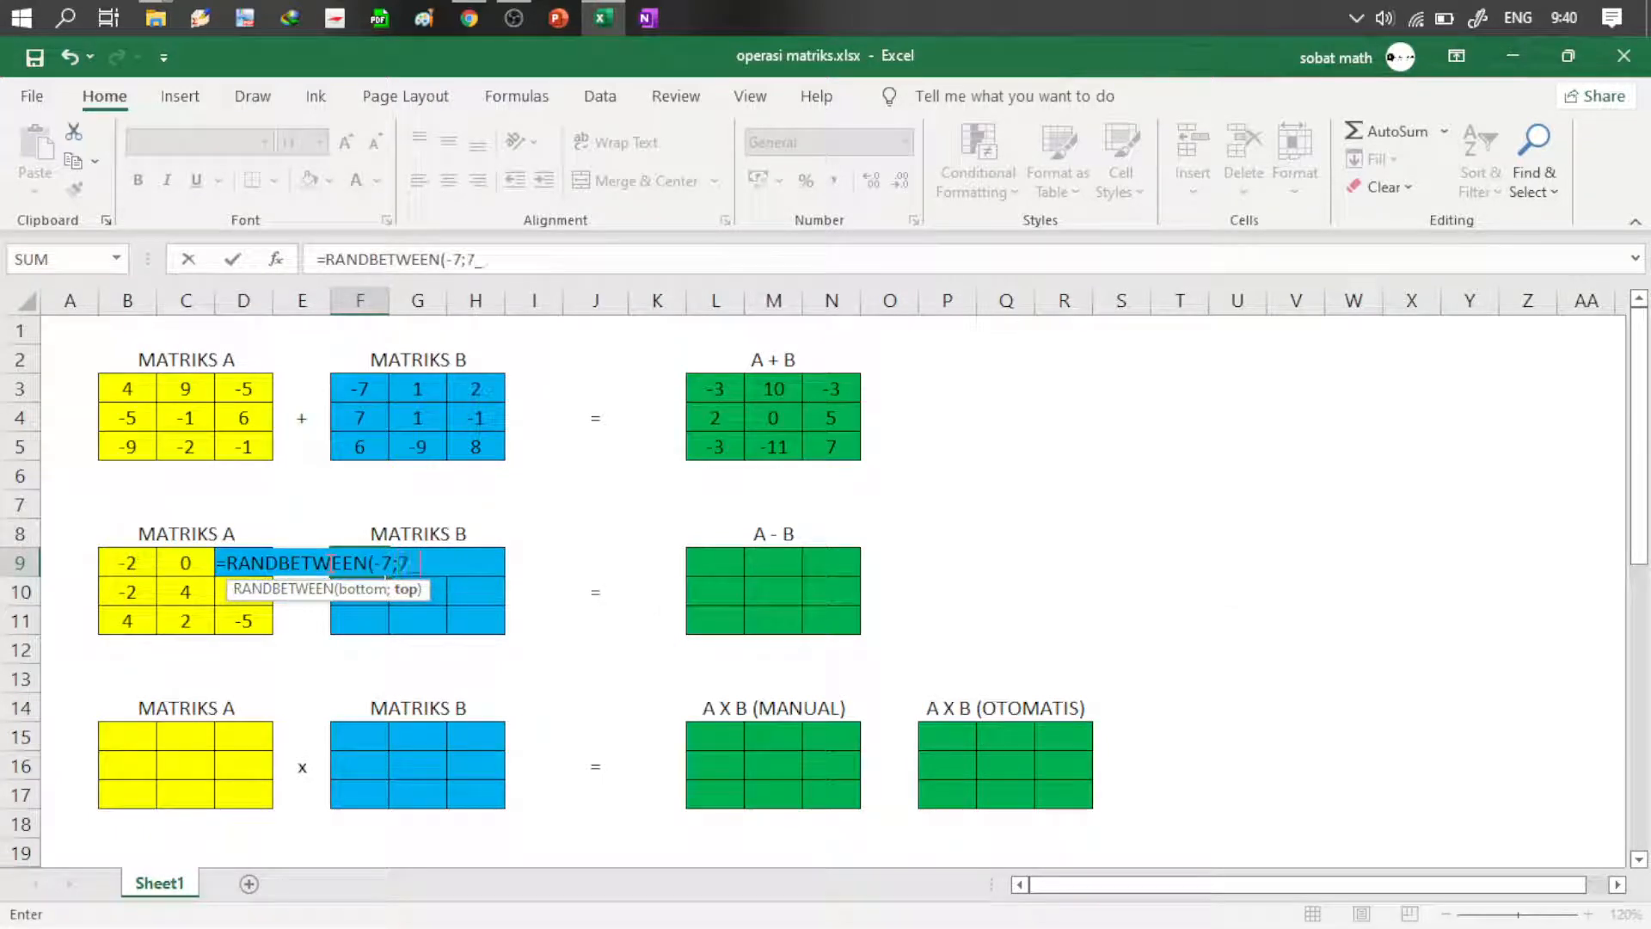
pyautogui.write('7)')
pyautogui.press('Return')
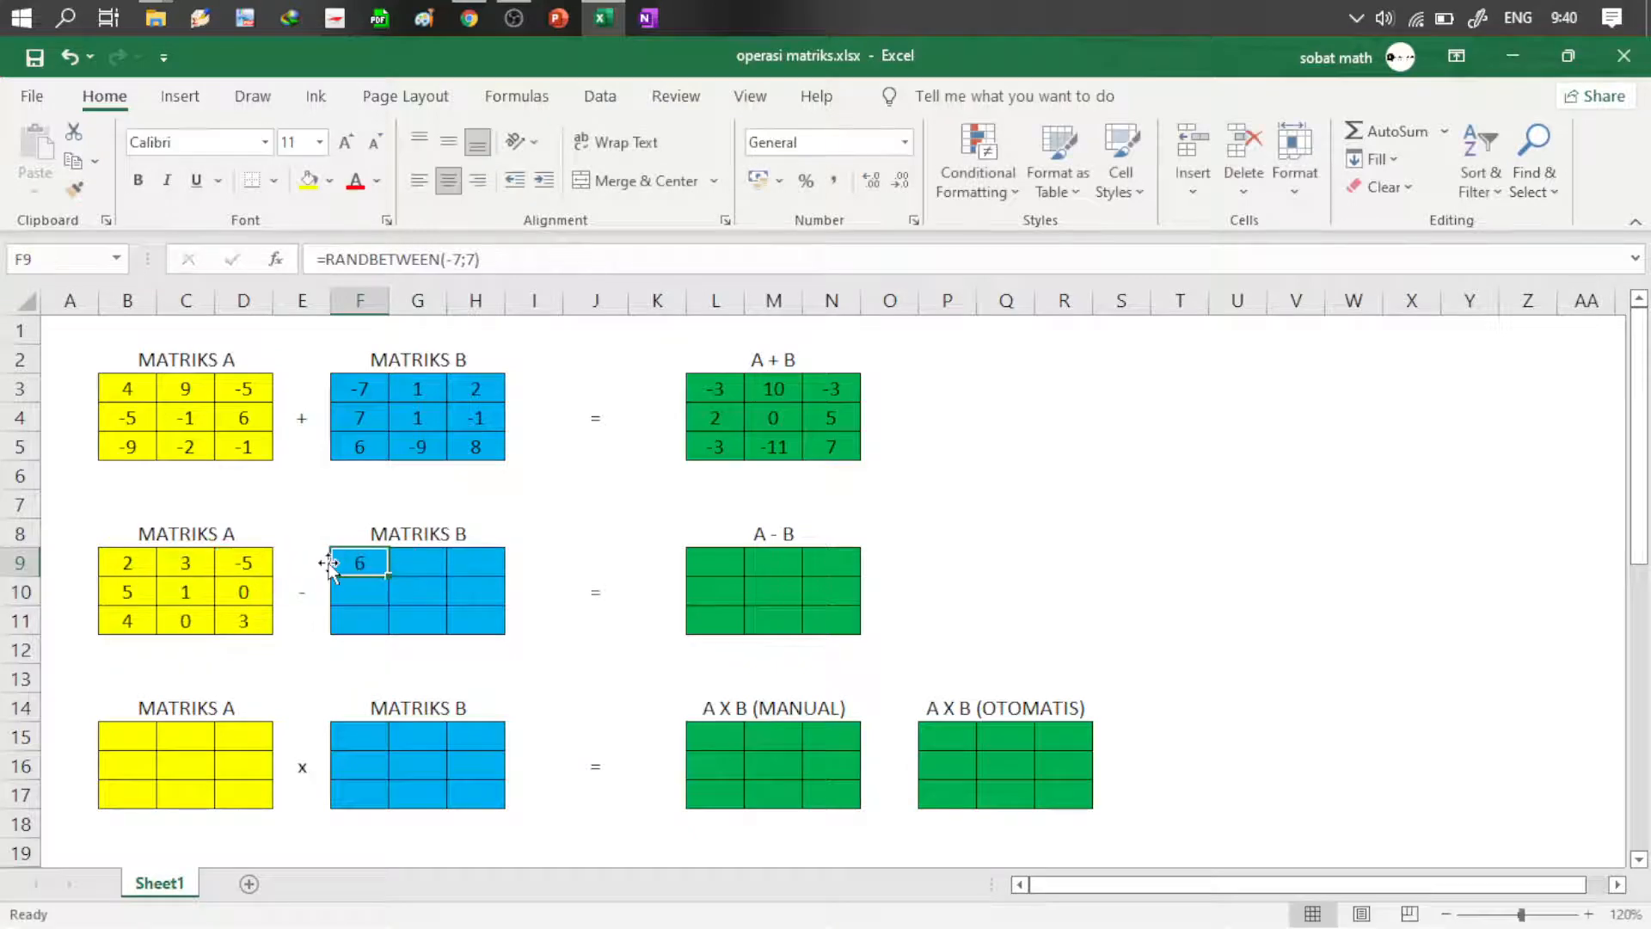
pyautogui.click(339, 564)
pyautogui.moveTo(393, 581); pyautogui.dragTo(504, 640)
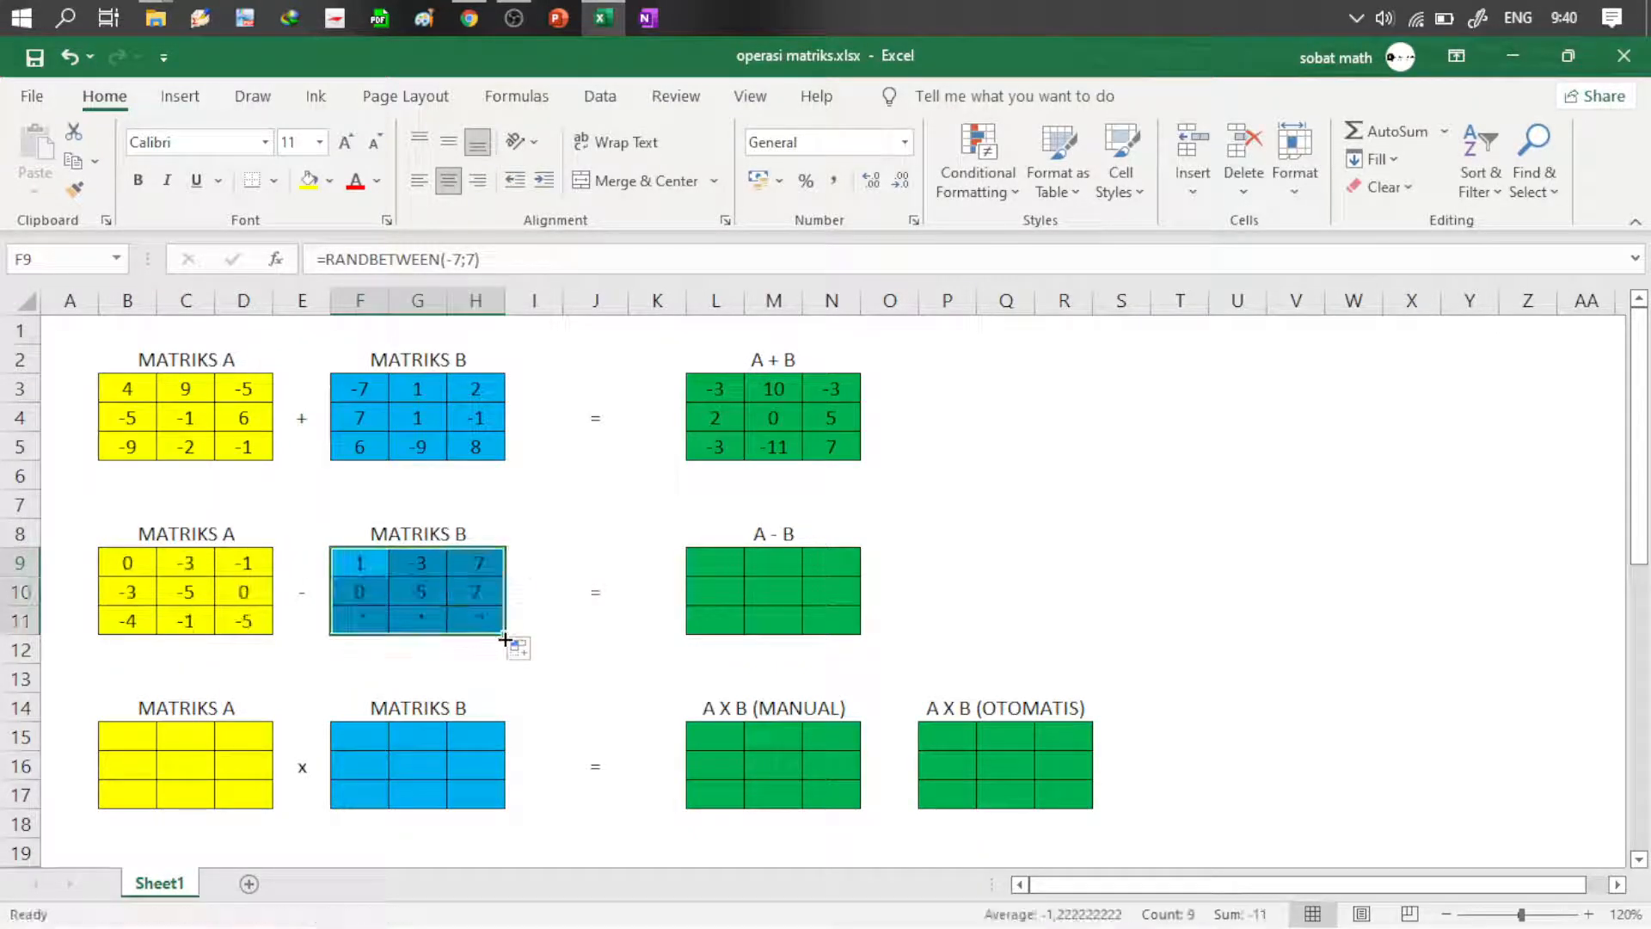
# Step: Replace the random formulas in B9:H11 with fixed numbers by copying the range and pasting it over itself as values
pyautogui.moveTo(140, 568); pyautogui.dragTo(472, 619)
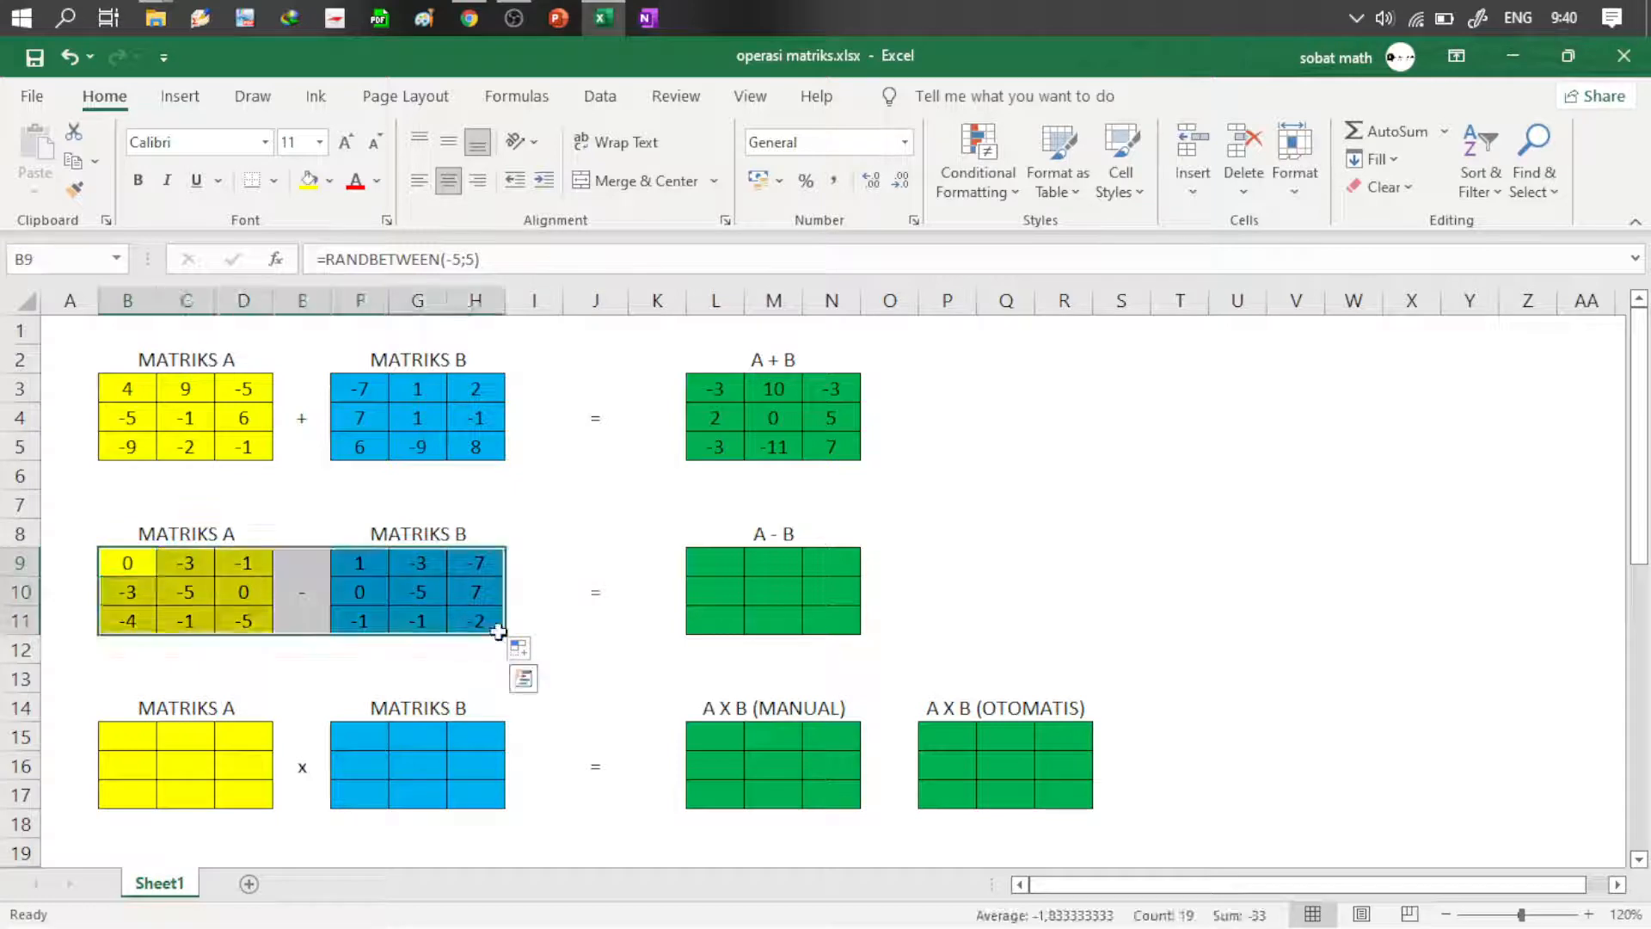
pyautogui.hotkey('ctrl', 'c')
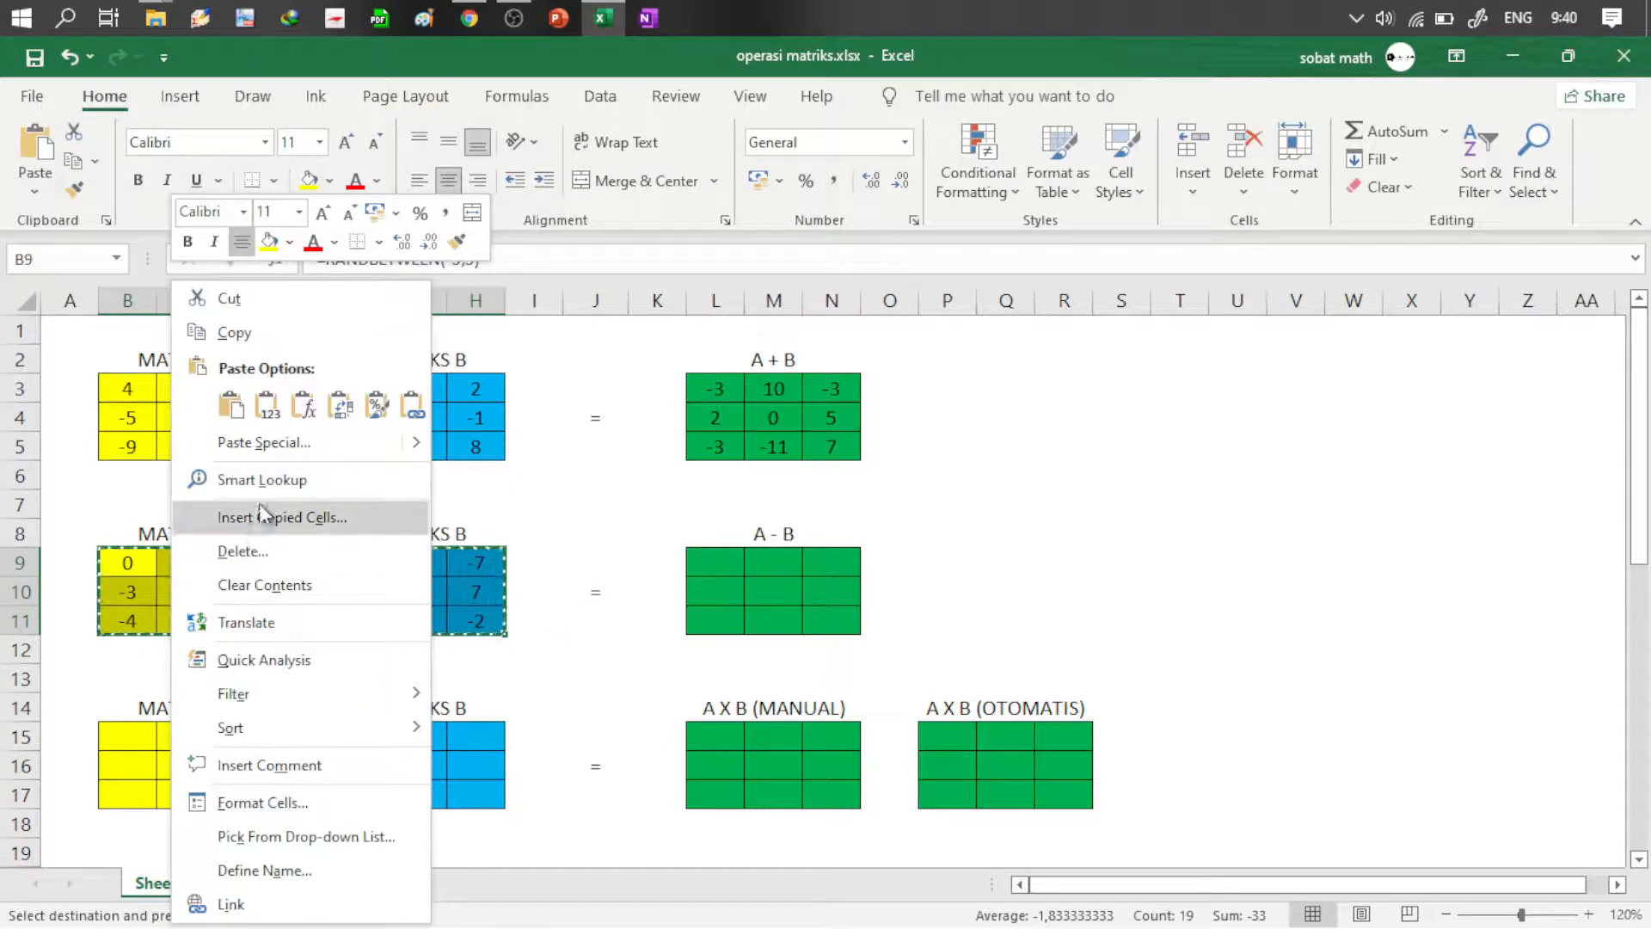
pyautogui.click(279, 407)
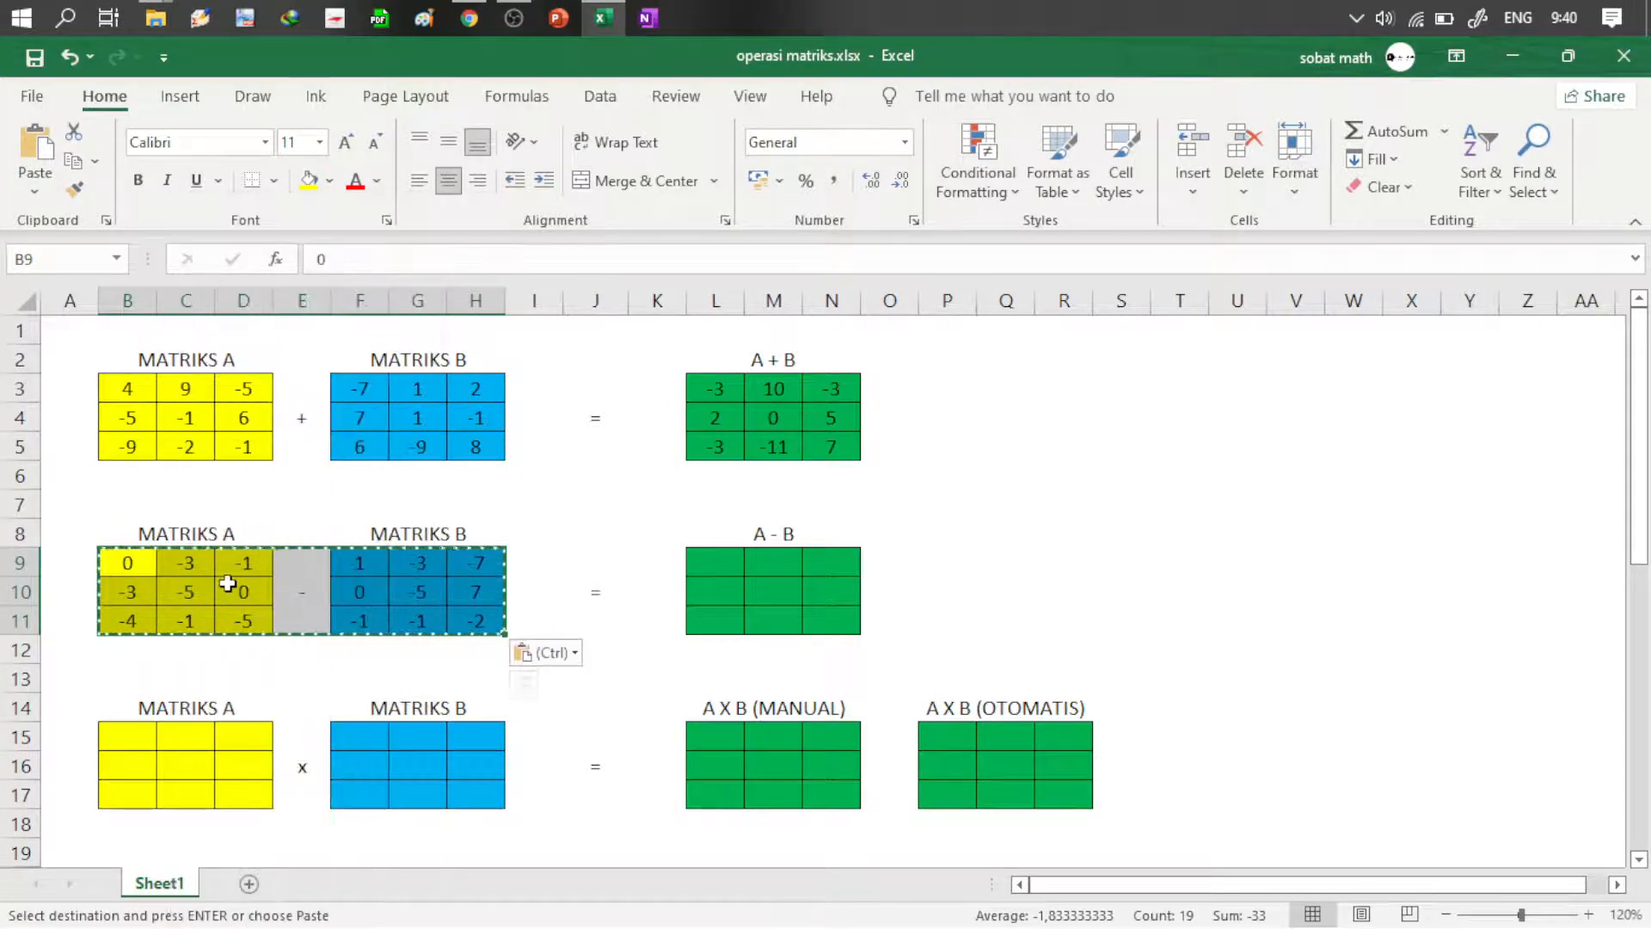
pyautogui.press('Escape')
# Step: Examine which entries correspond in the subtraction, comparing B9 with F9 for L9 and C9 with G9 for M9
pyautogui.click(697, 564)
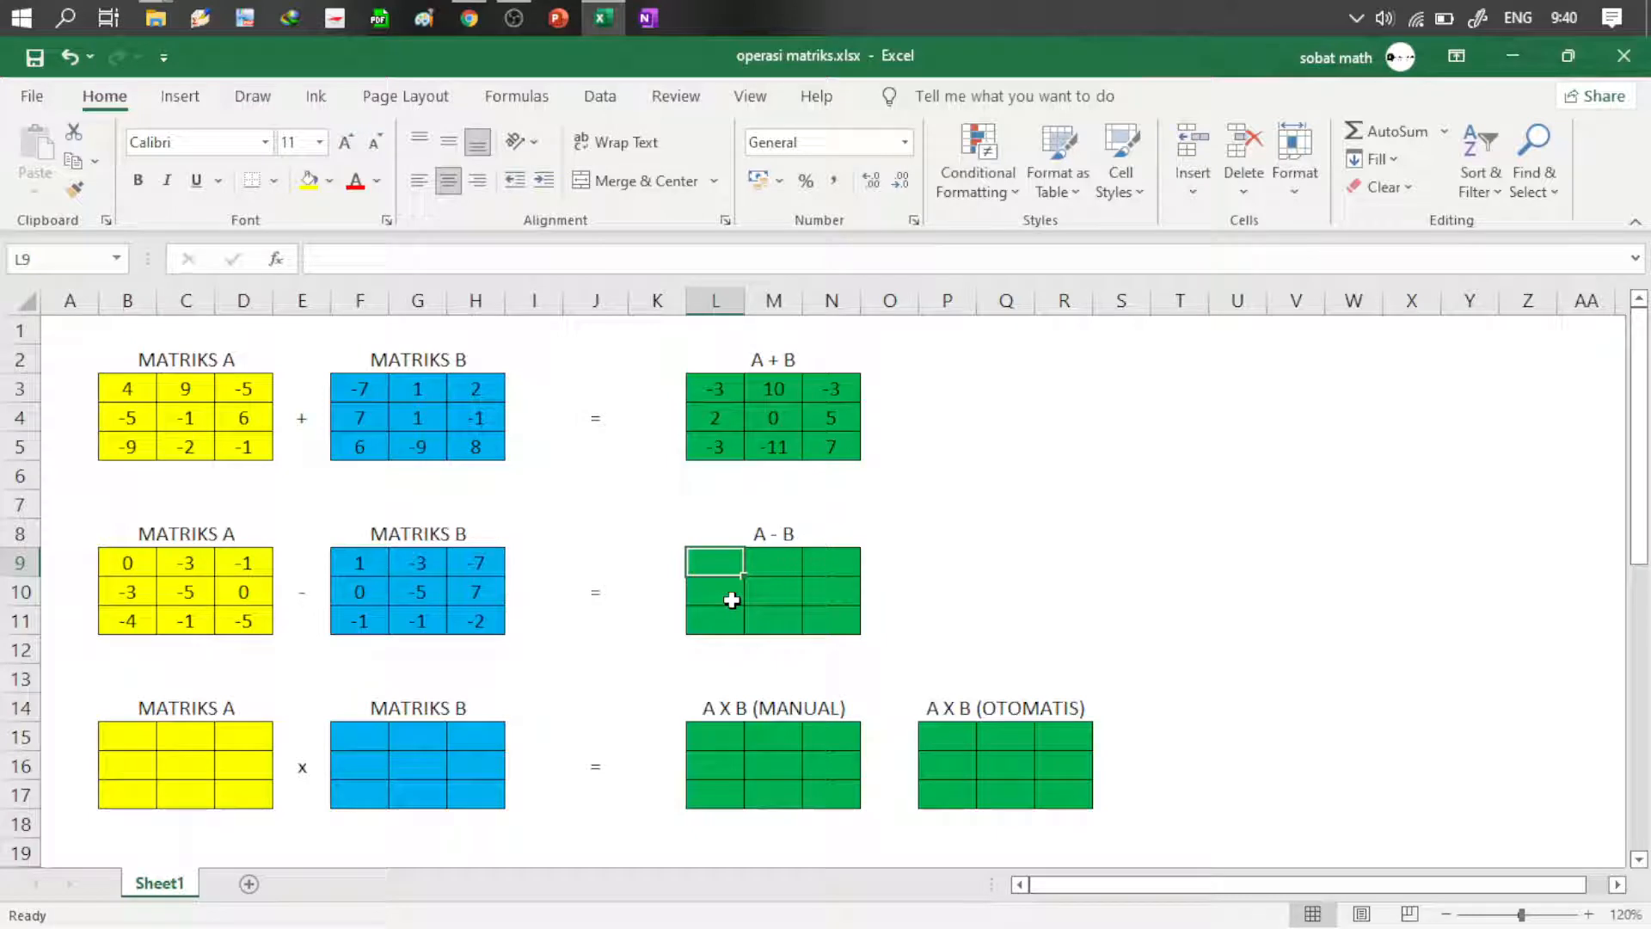
pyautogui.click(130, 565)
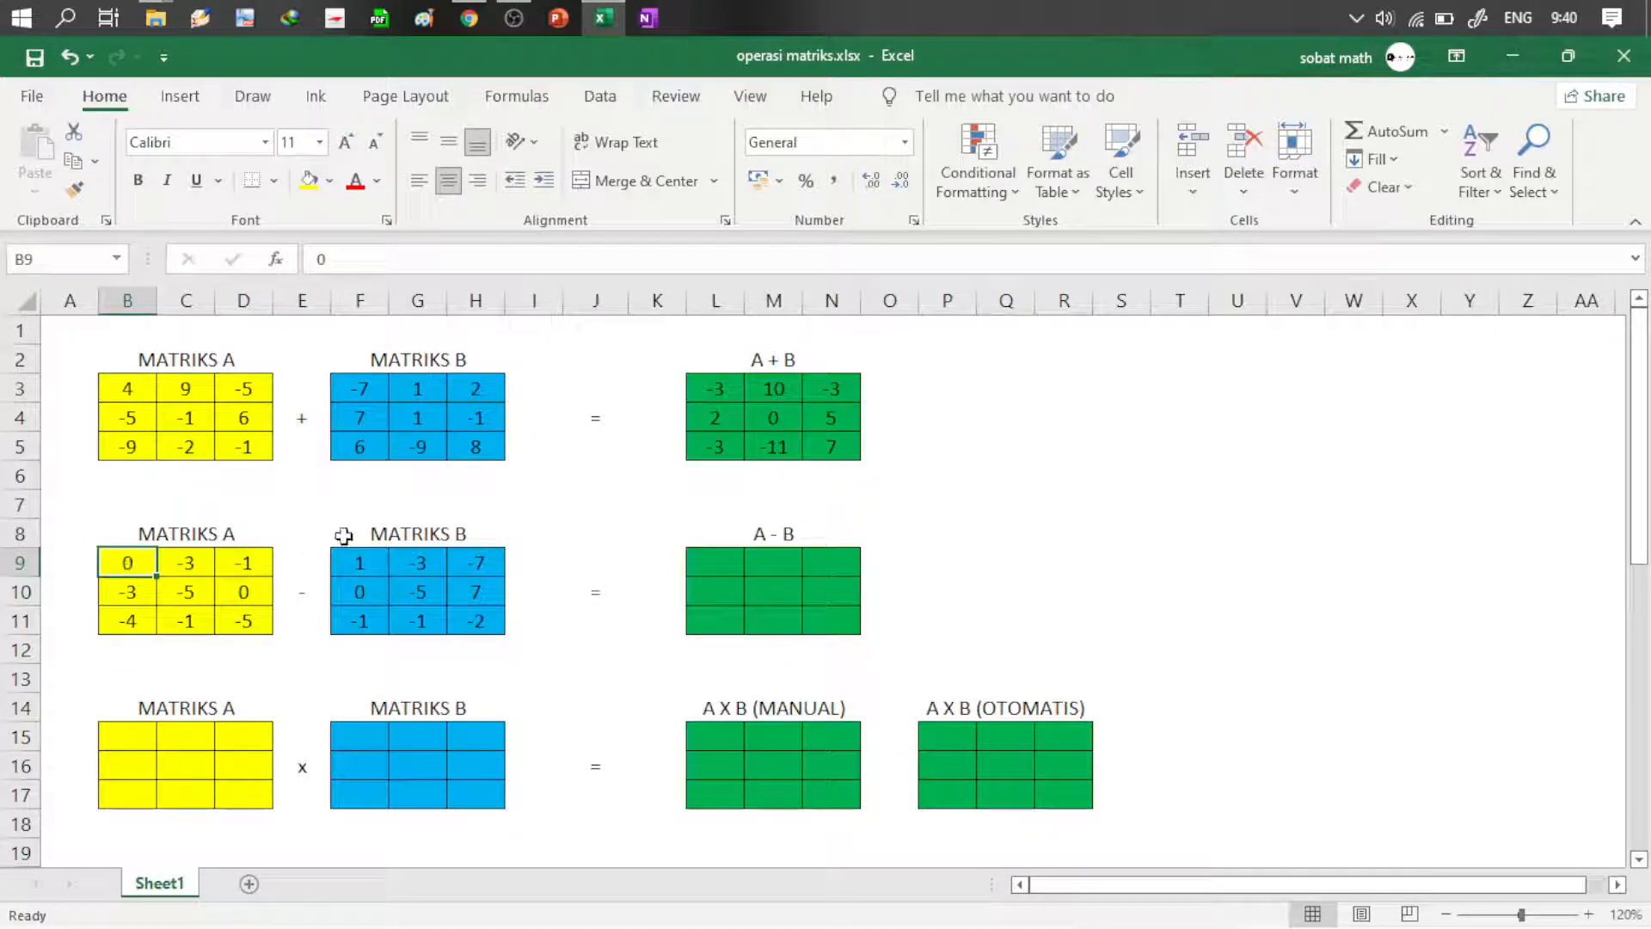
pyautogui.keyDown('ctrl'); pyautogui.click(357, 560); pyautogui.keyUp('ctrl')
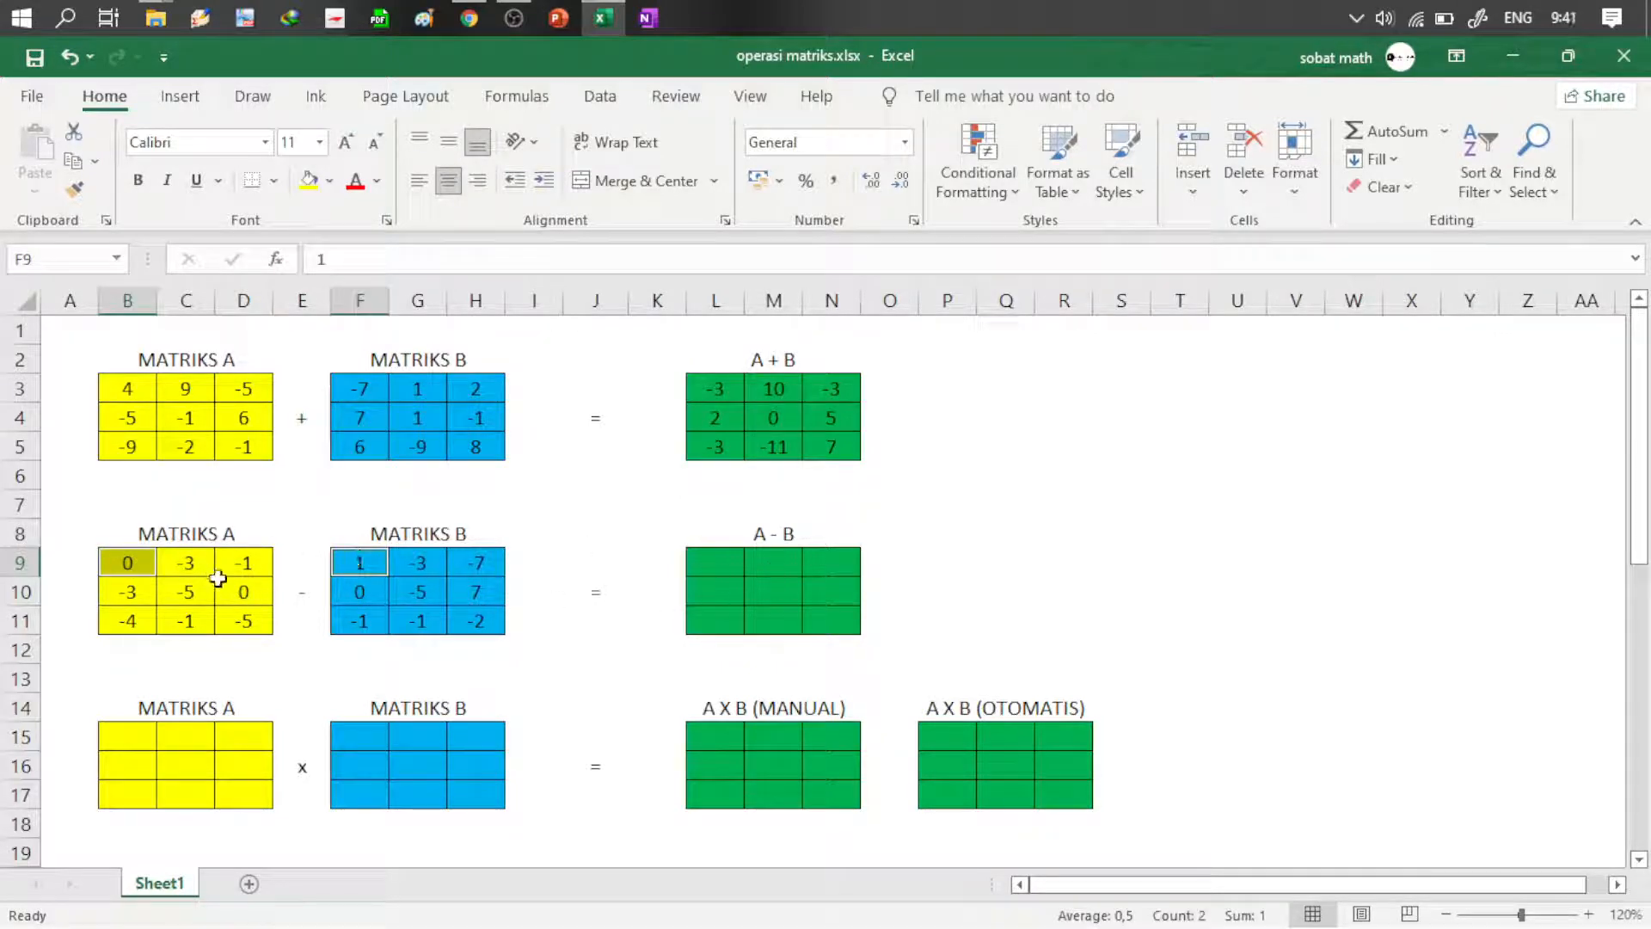
pyautogui.keyDown('ctrl'); pyautogui.click(727, 567); pyautogui.keyUp('ctrl')
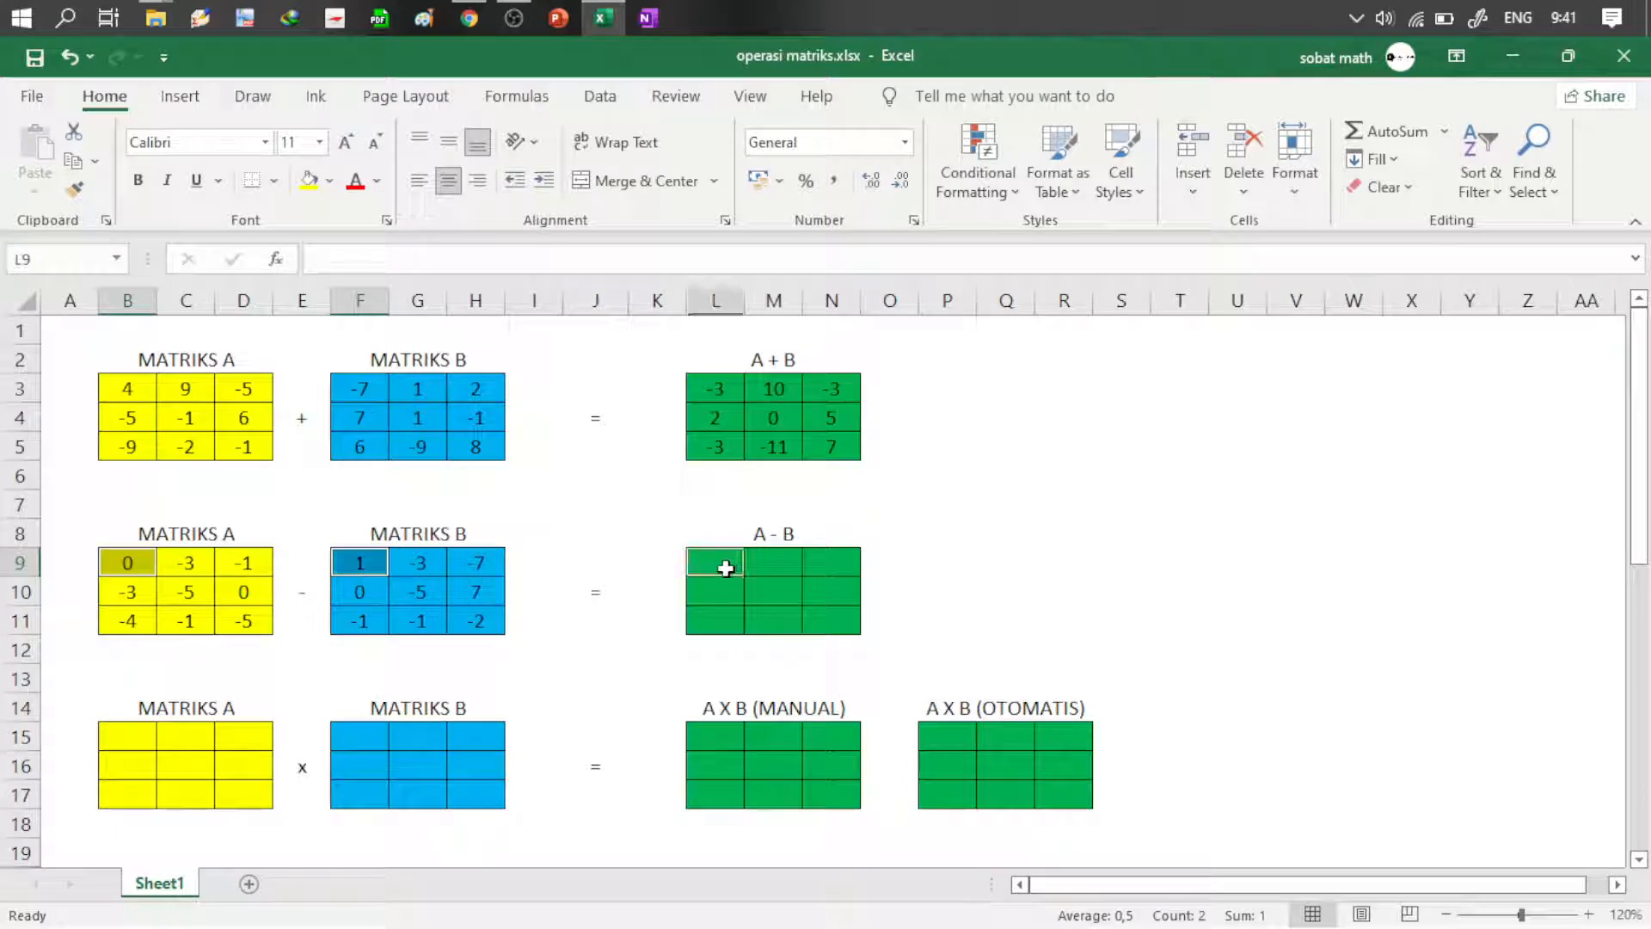
pyautogui.click(195, 564)
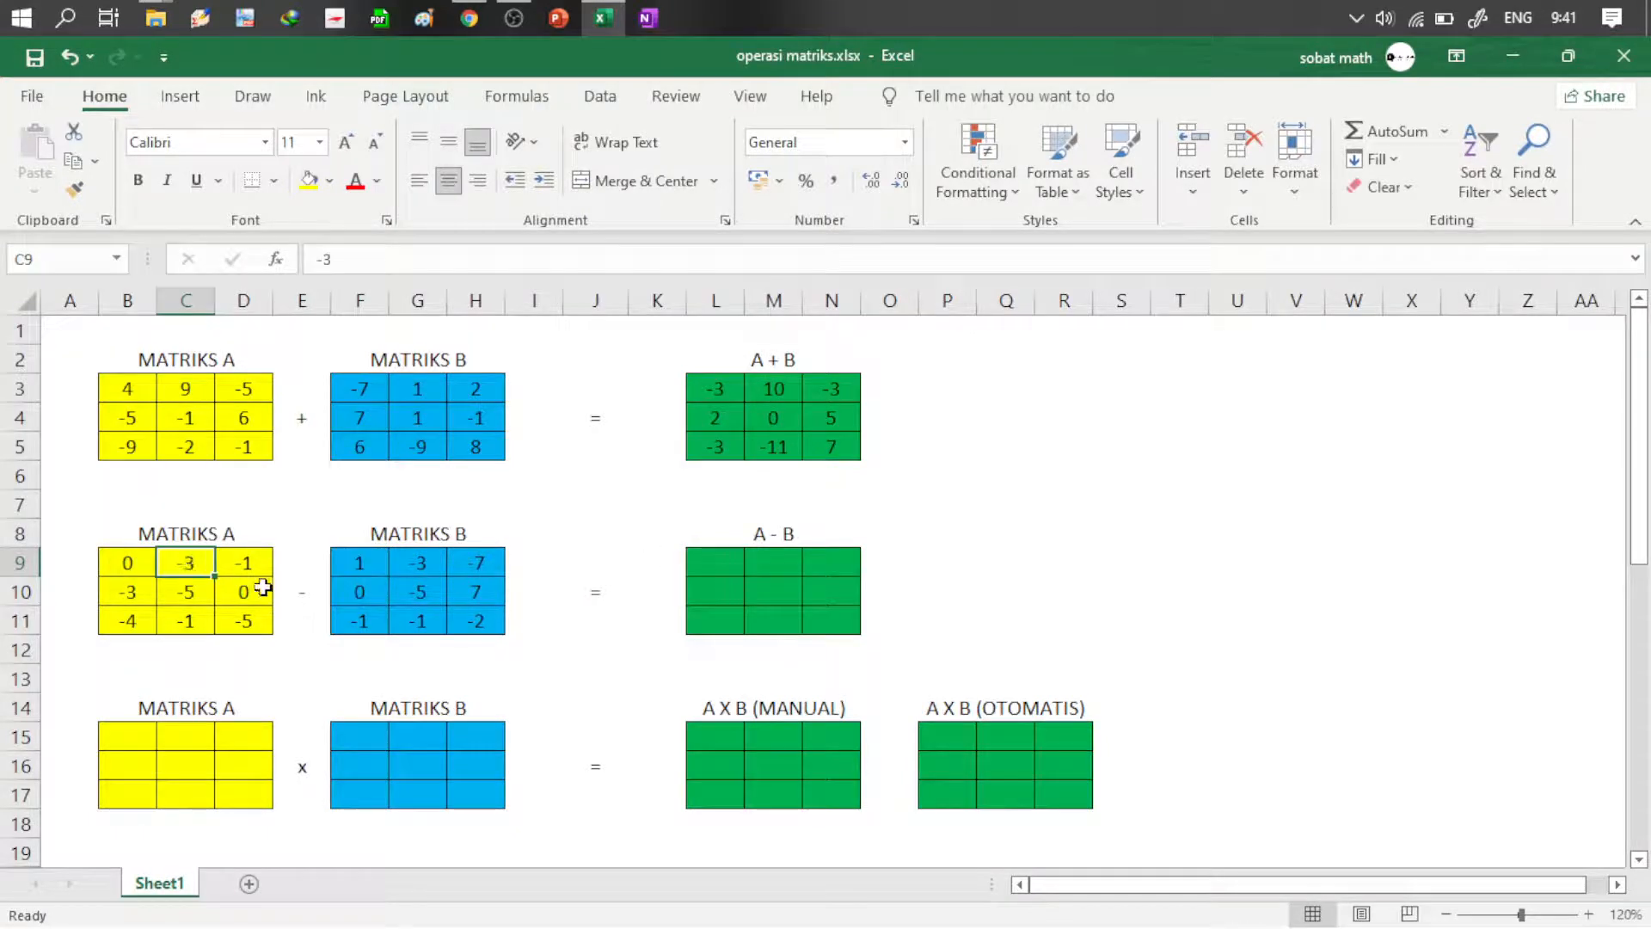
pyautogui.keyDown('ctrl'); pyautogui.click(436, 561); pyautogui.keyUp('ctrl')
pyautogui.click(776, 559)
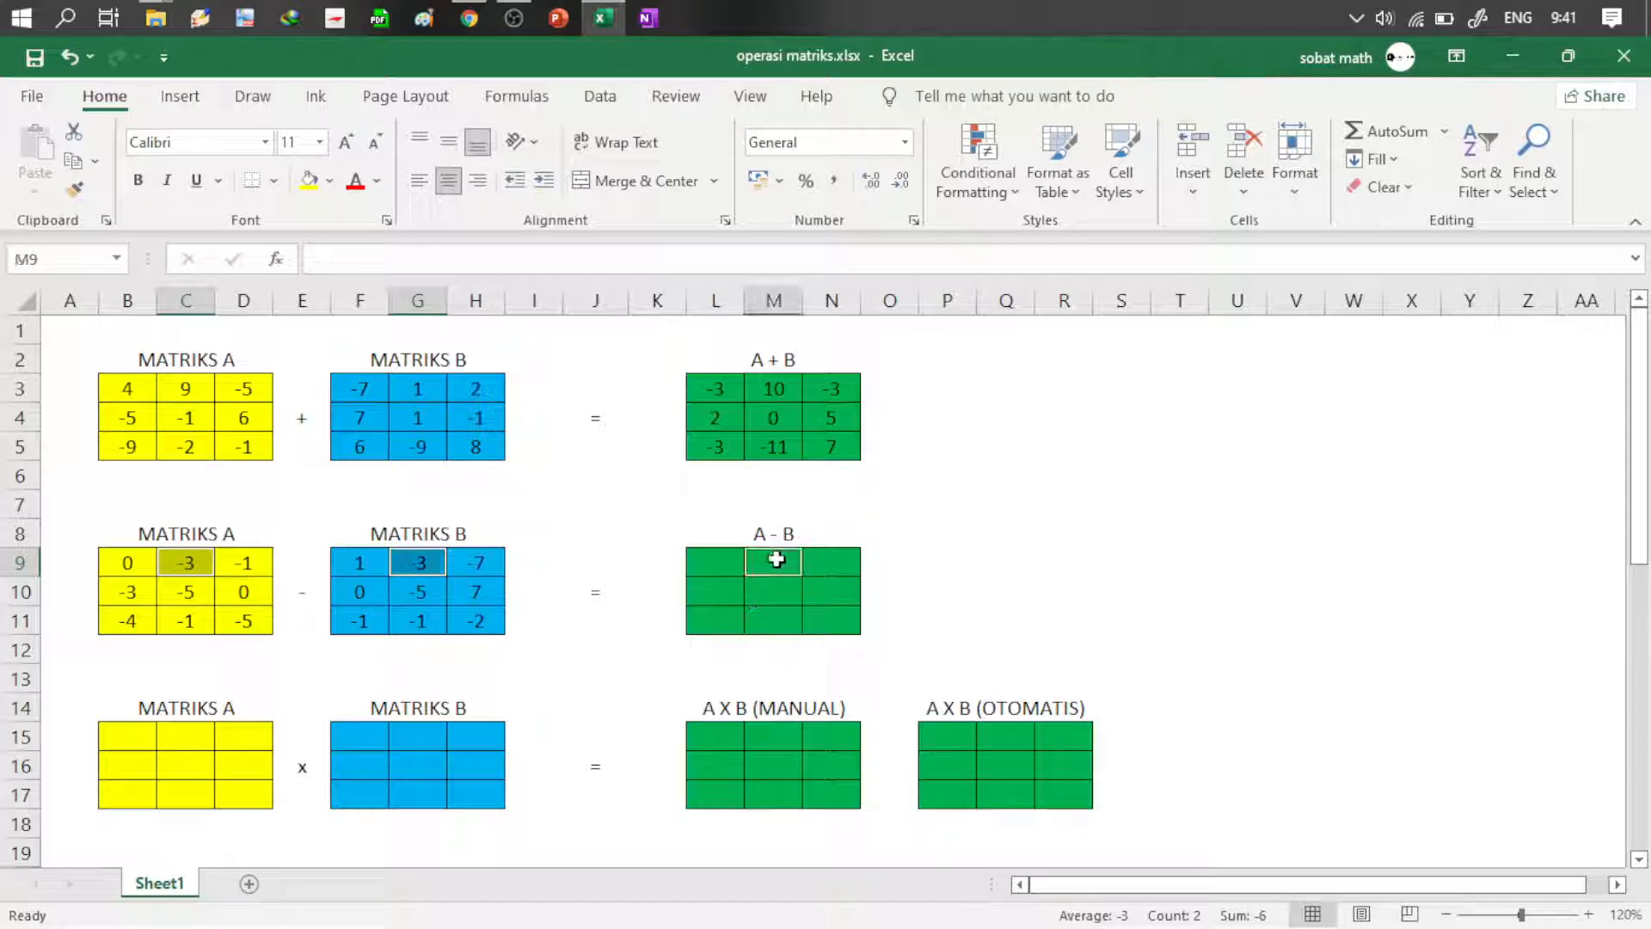
# Step: Enter the formula =B9+F9 in L9, the first cell of the A - B result matrix
pyautogui.click(710, 561)
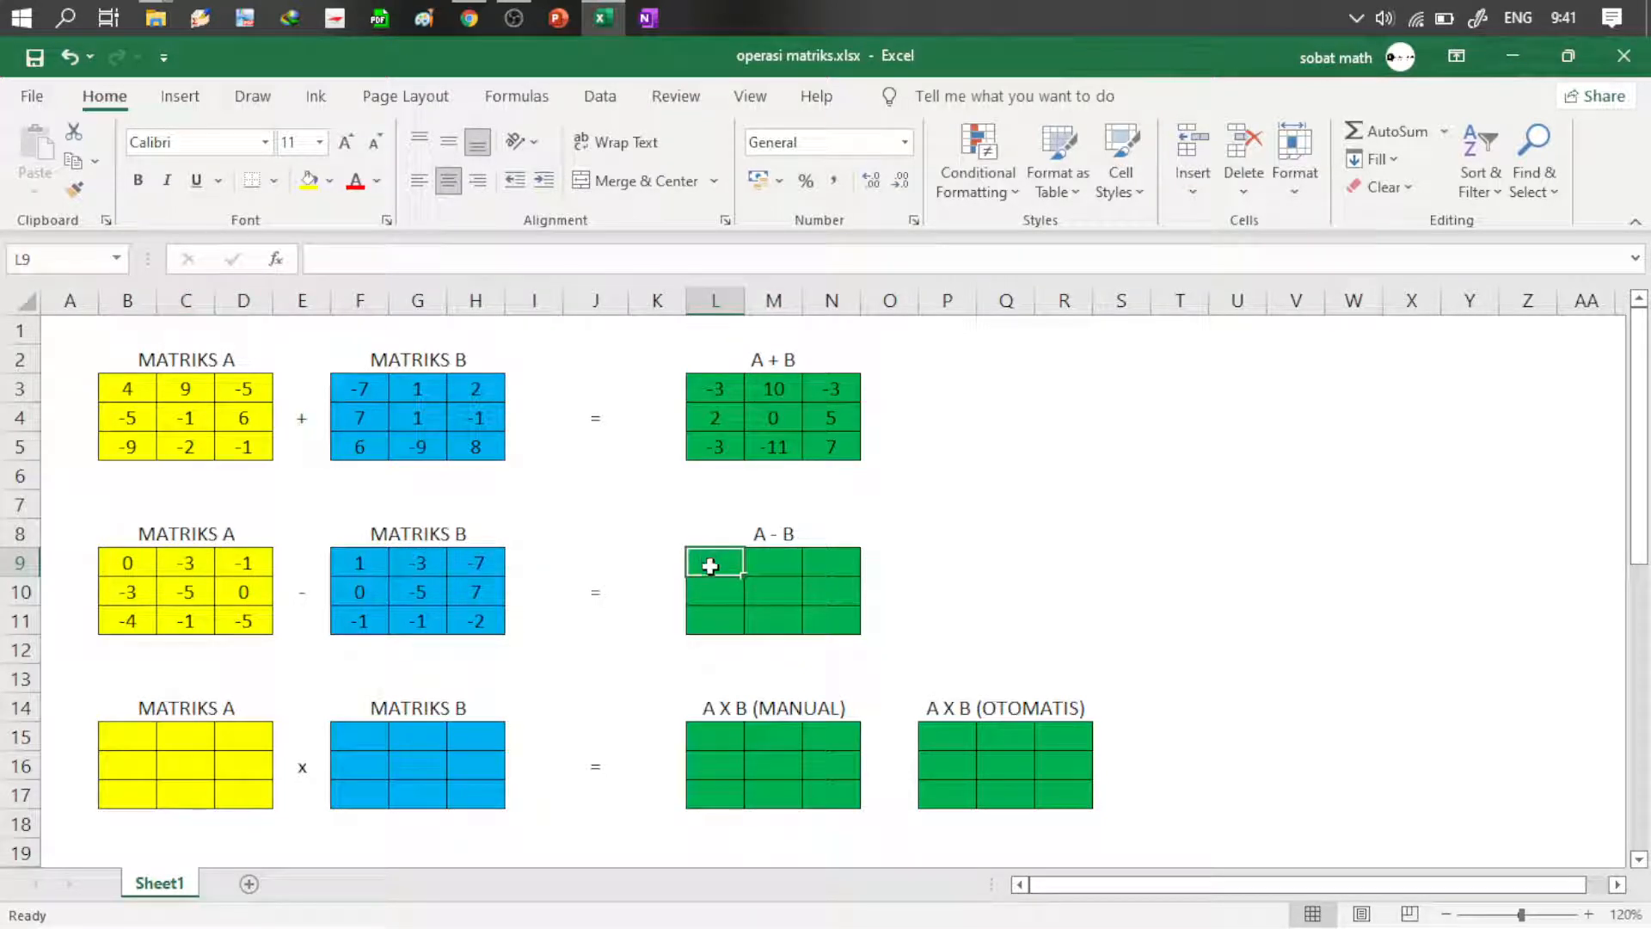
pyautogui.write('=')
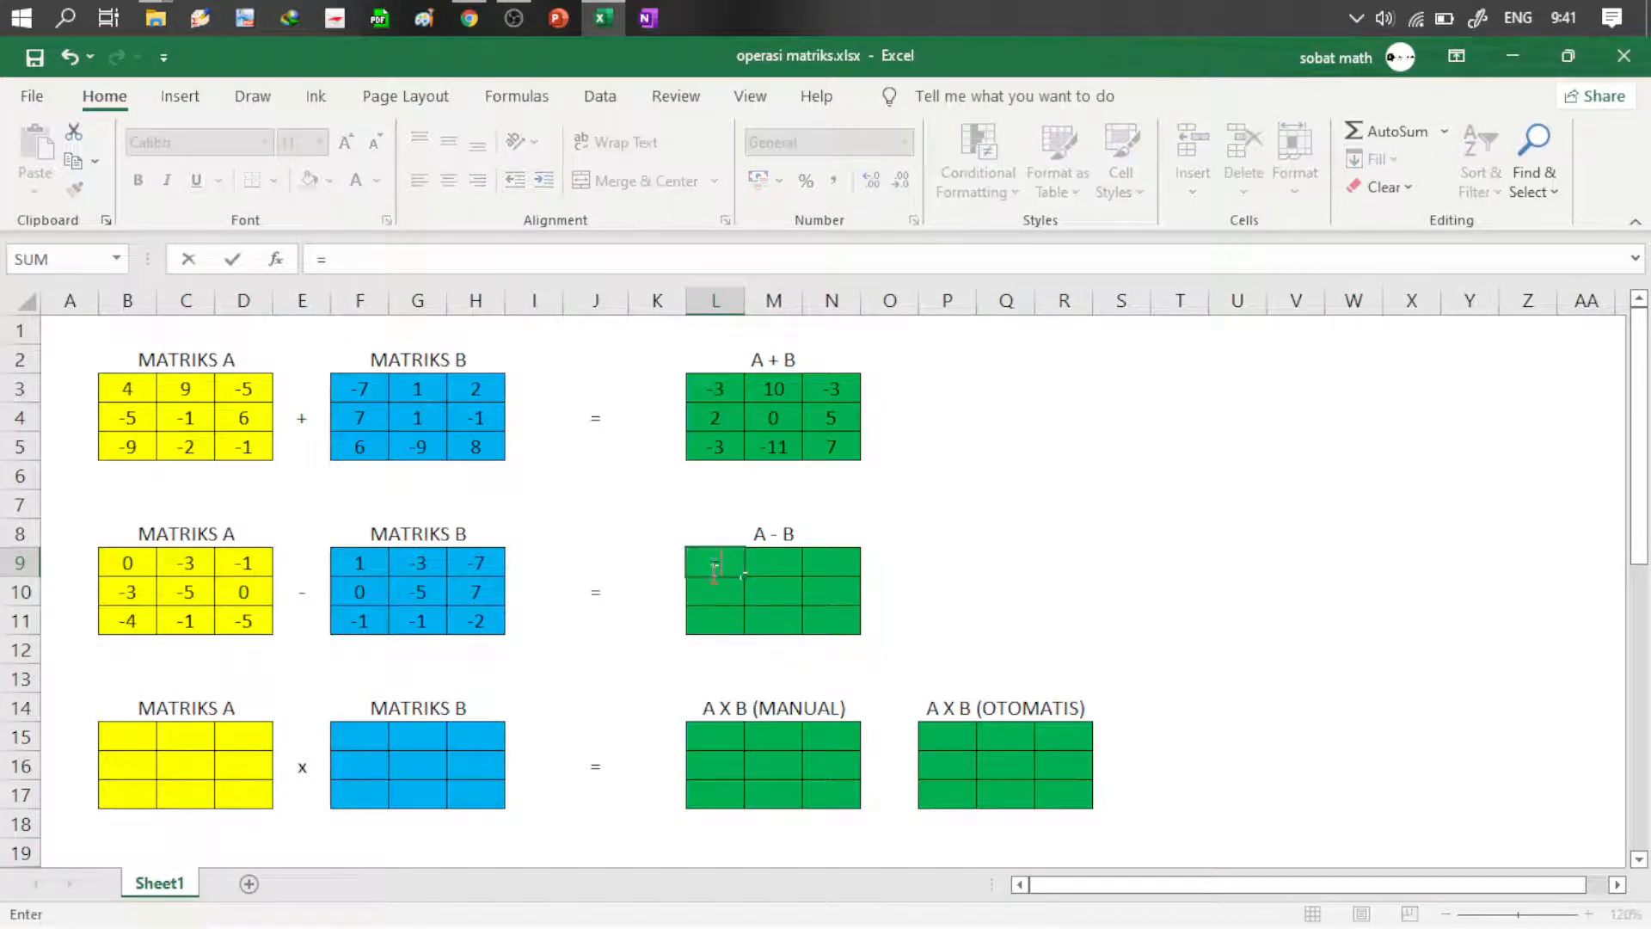
pyautogui.click(118, 569)
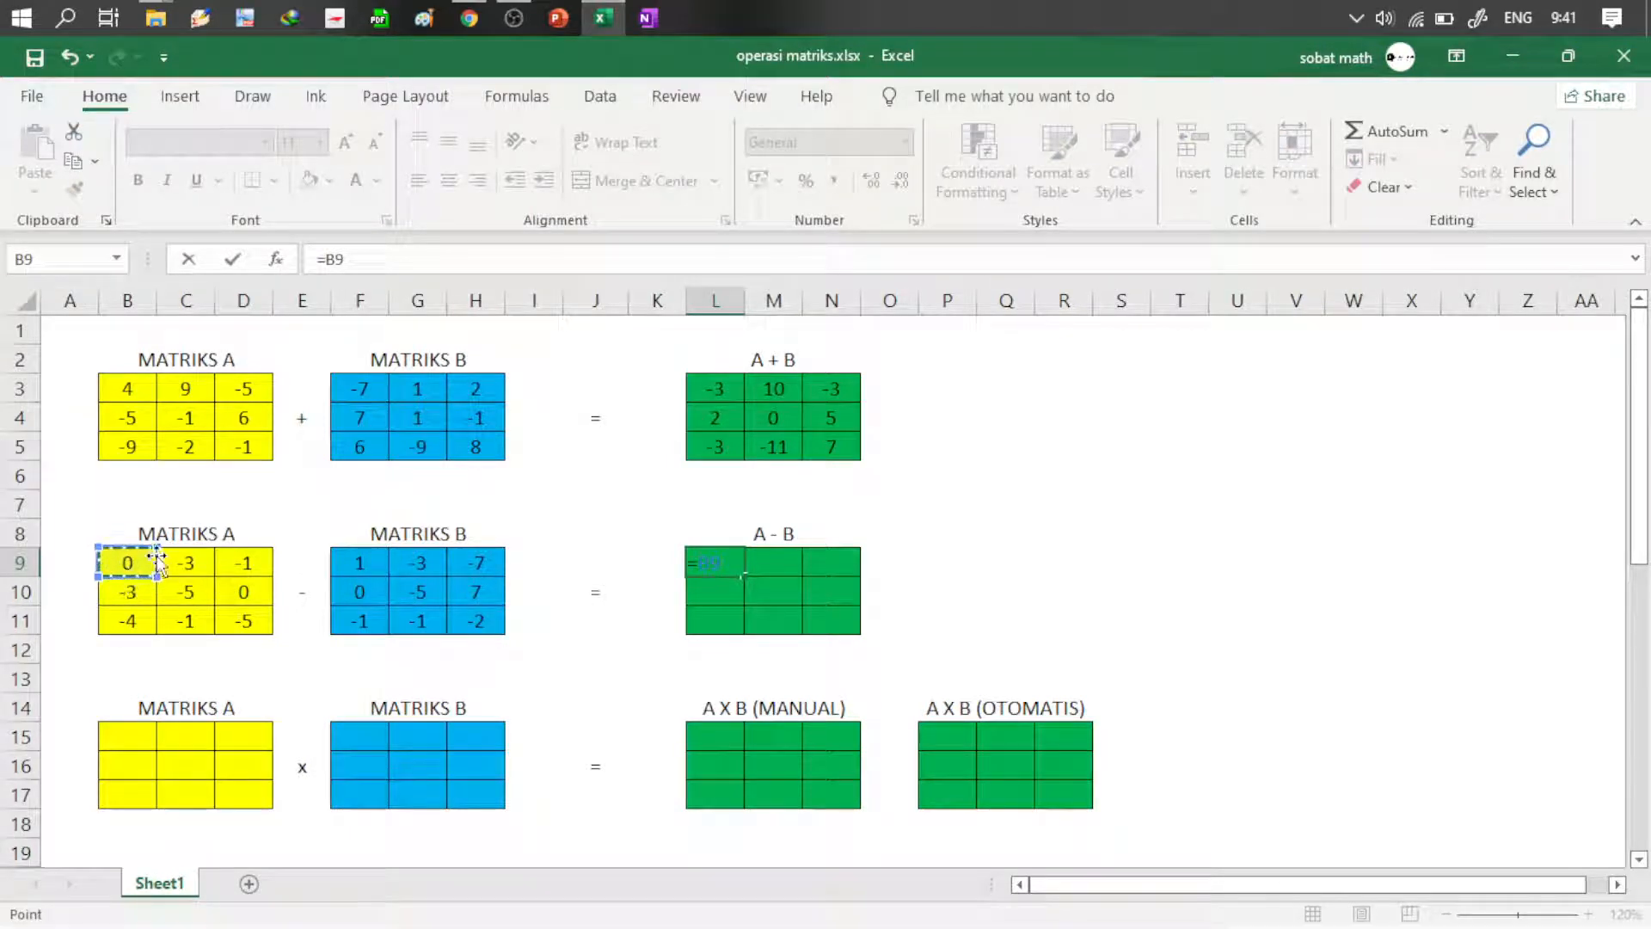
pyautogui.write('+')
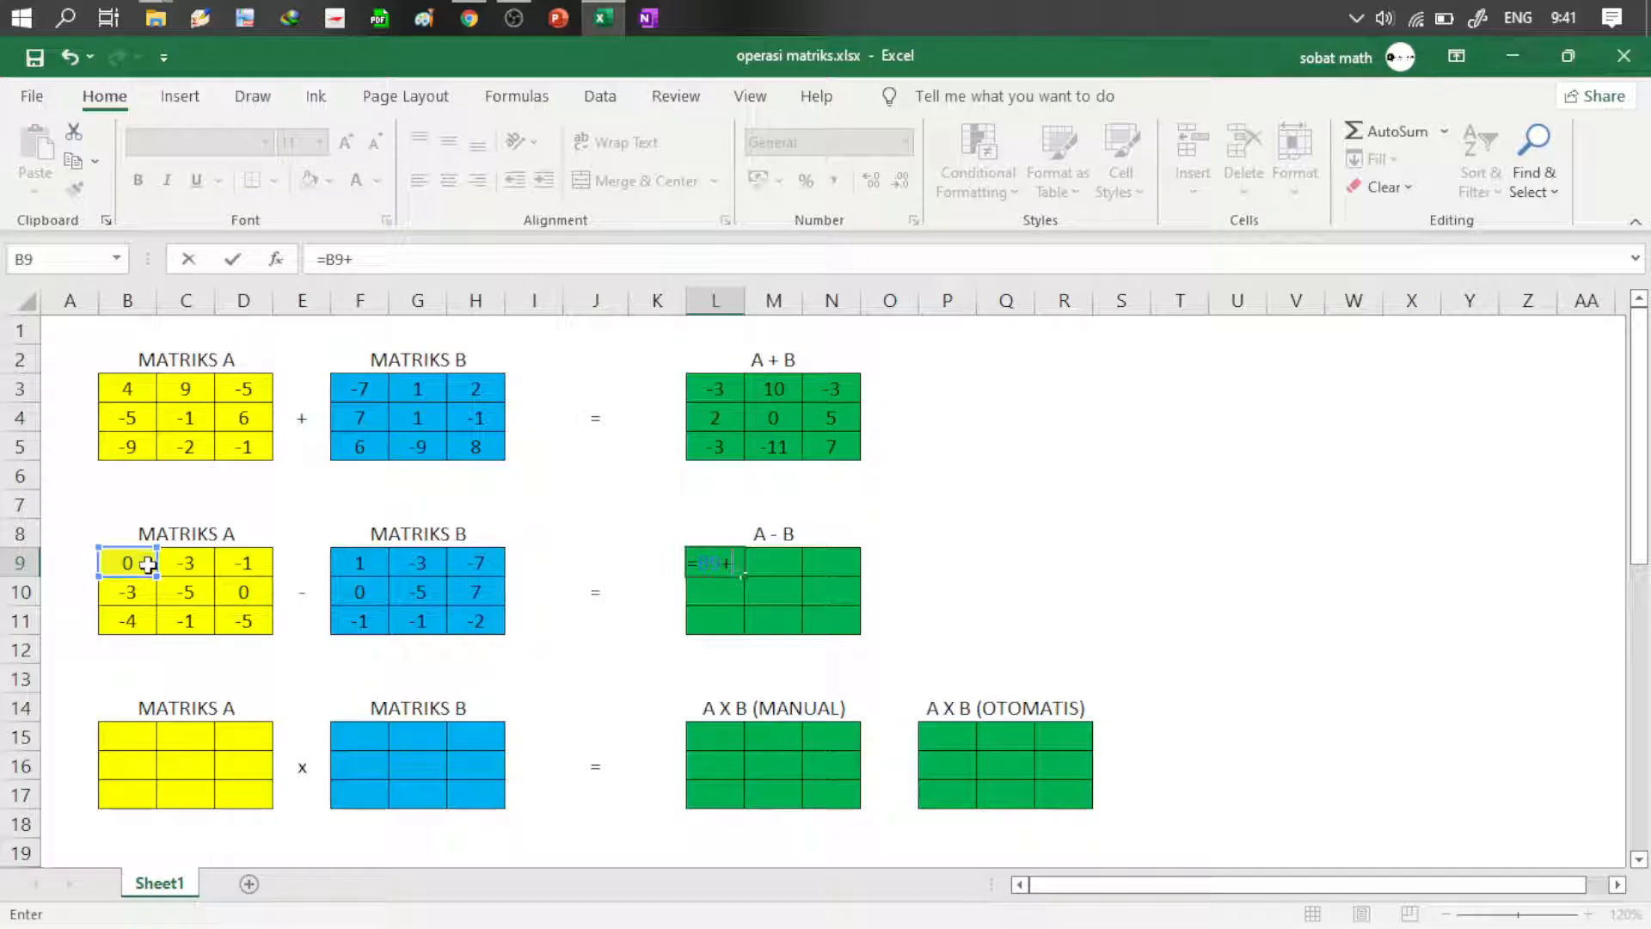
pyautogui.click(350, 561)
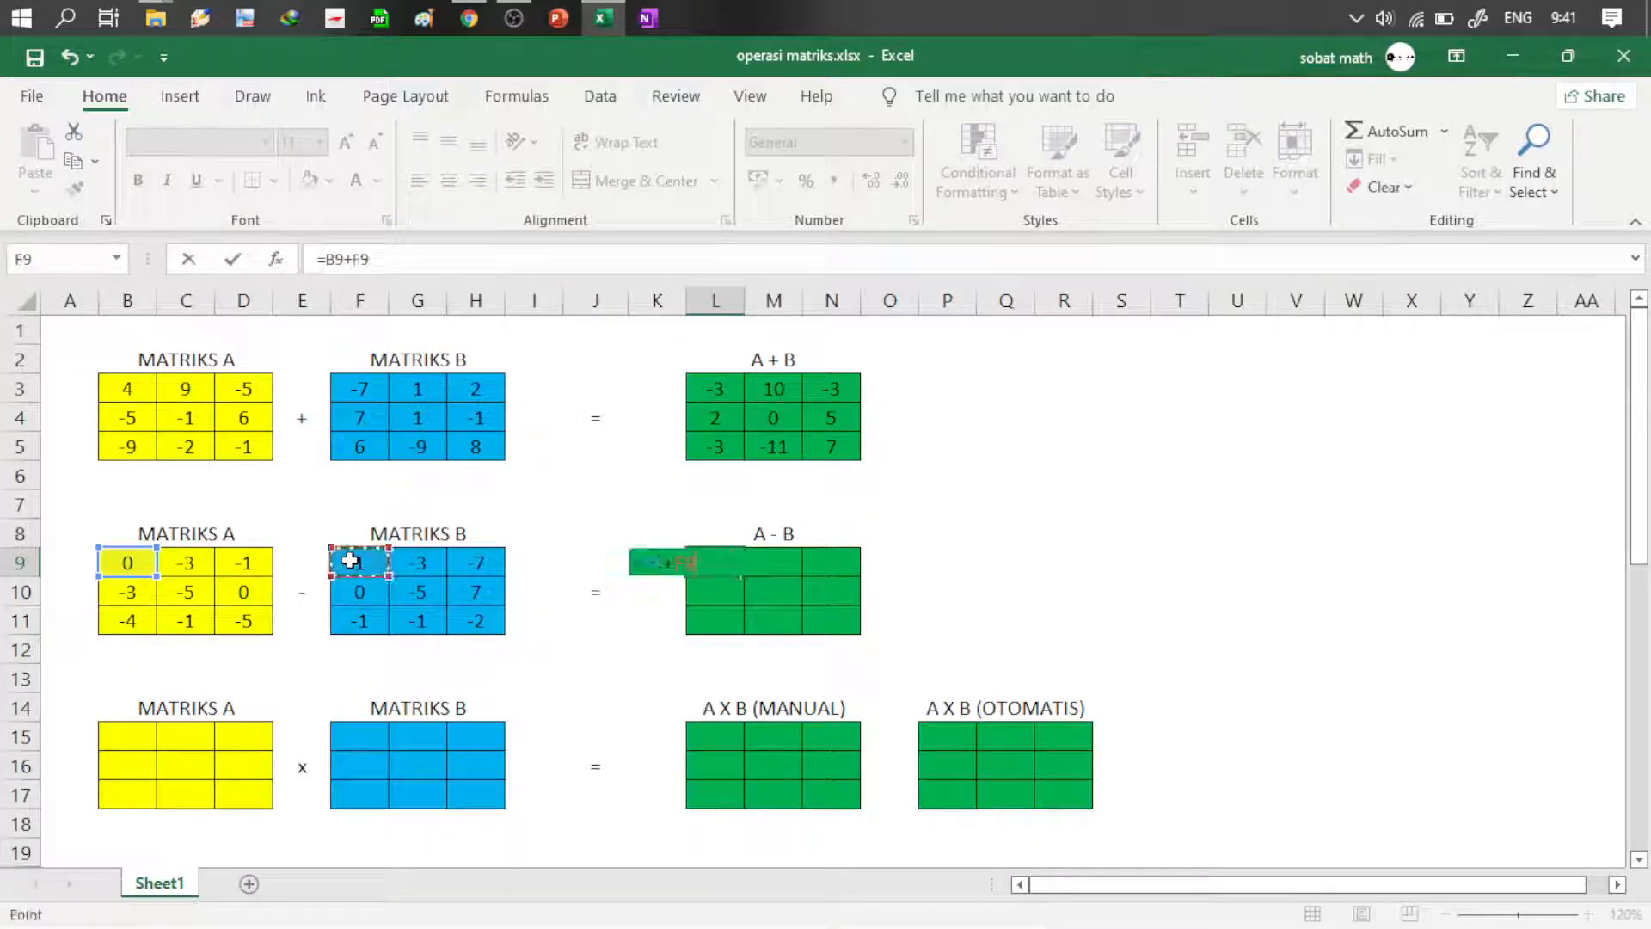
pyautogui.hotkey('ctrl', 'Return')
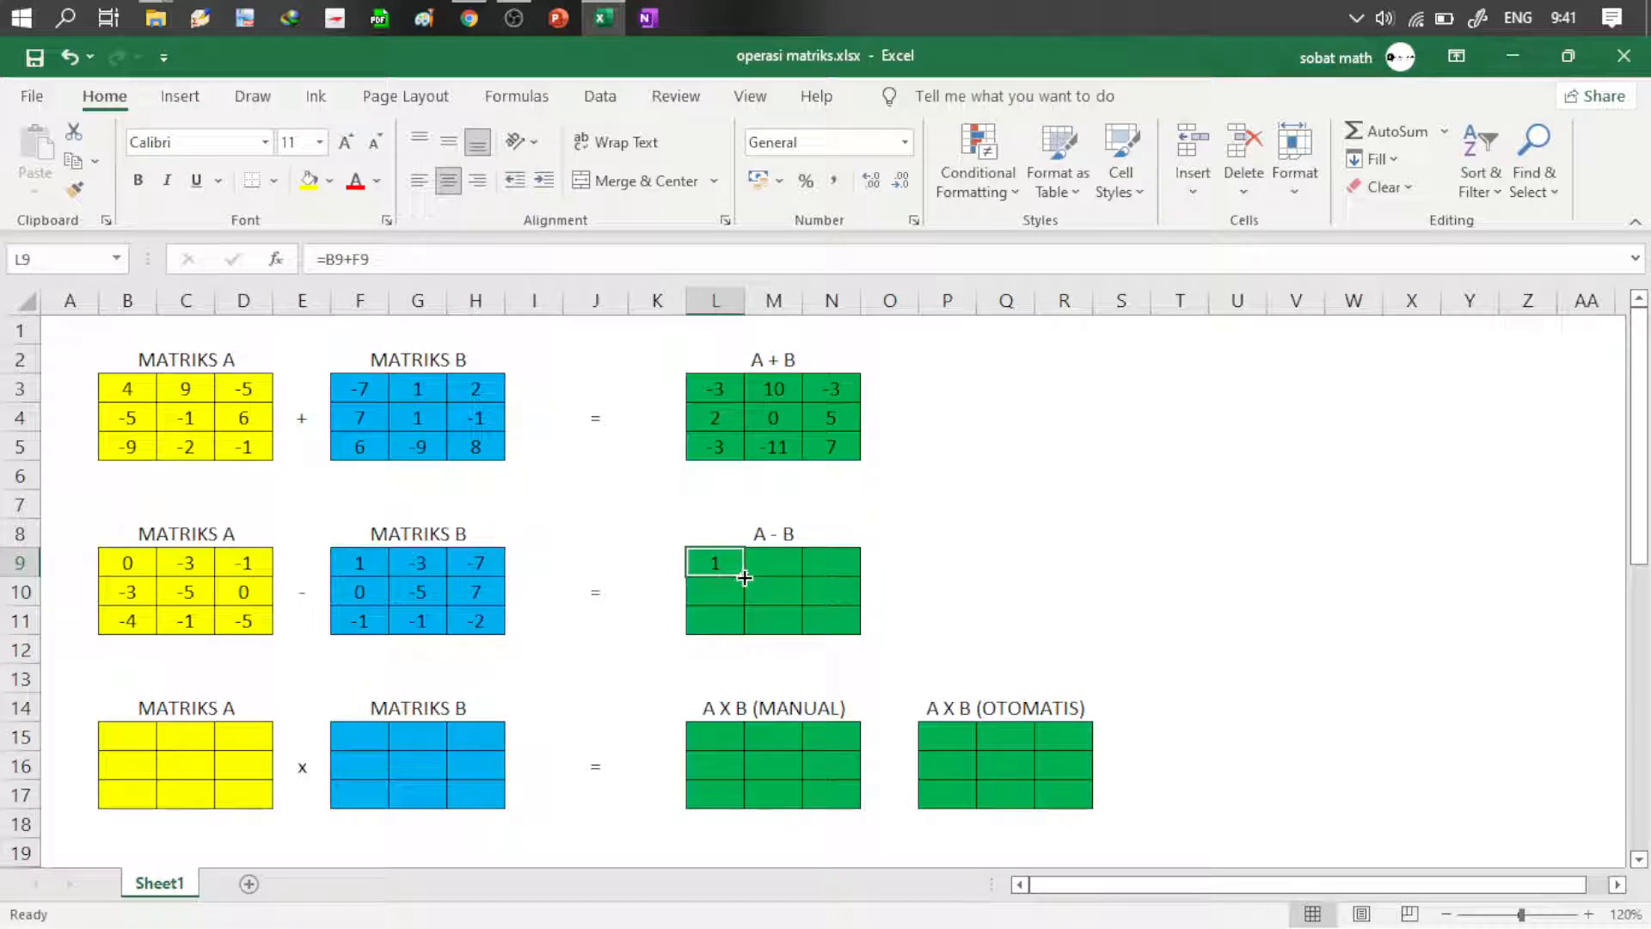
# Step: Correct the formula in L9 to the subtraction =B9-F9
pyautogui.doubleClick(729, 565)
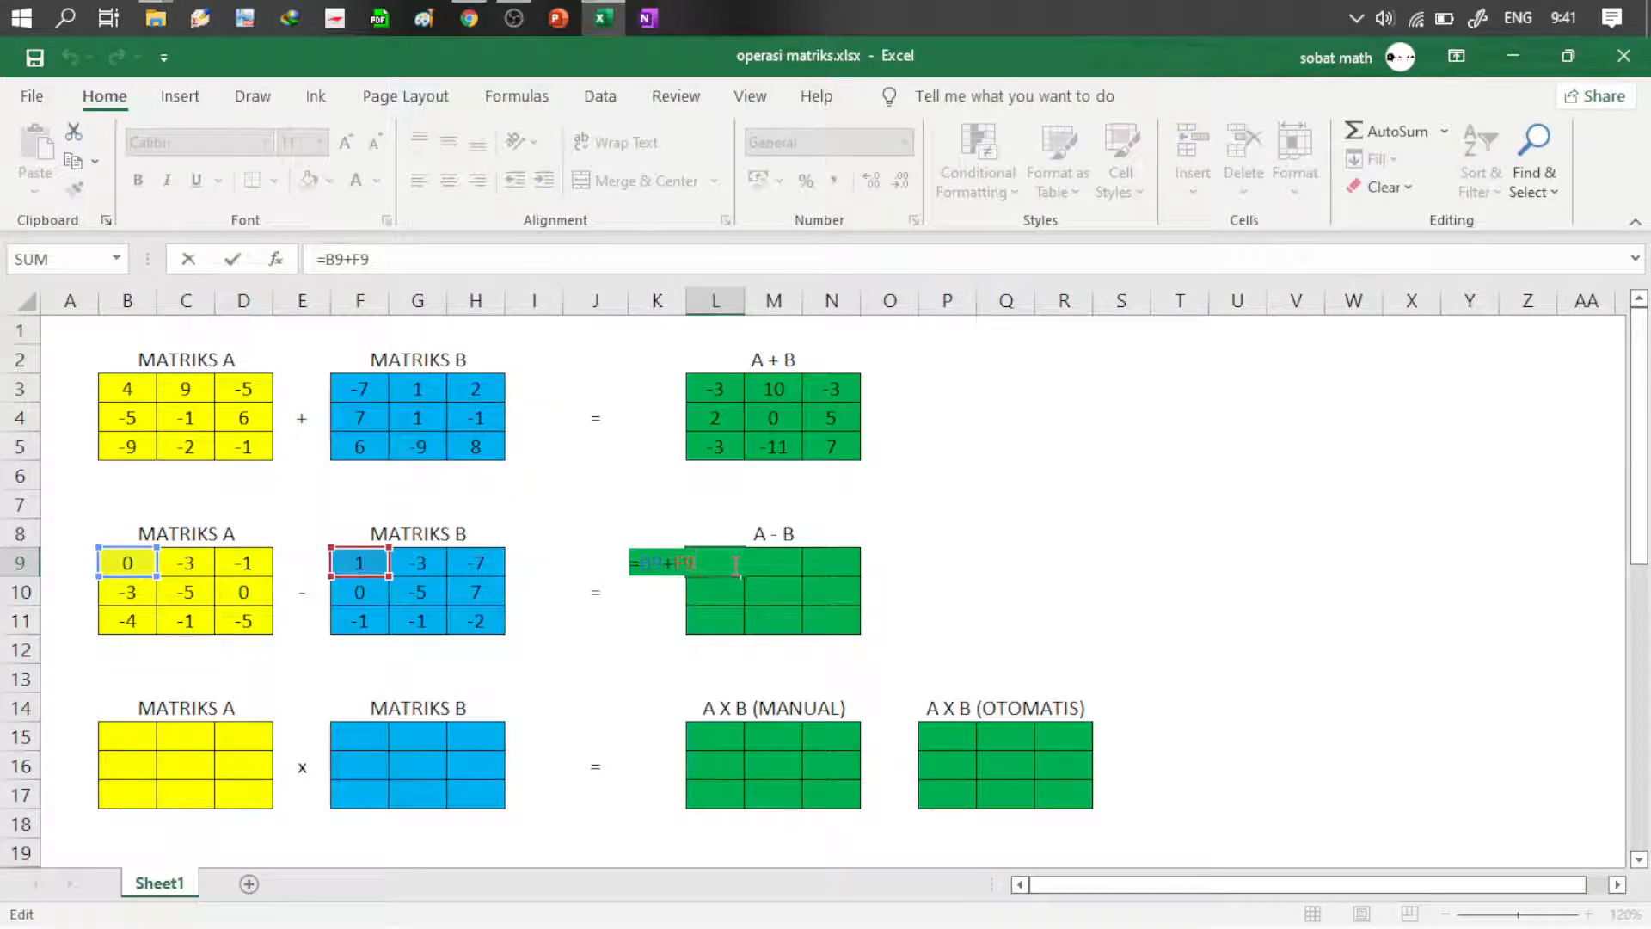
pyautogui.press('BackSpace')
pyautogui.press('BackSpace')
pyautogui.press('BackSpace')
pyautogui.write('-')
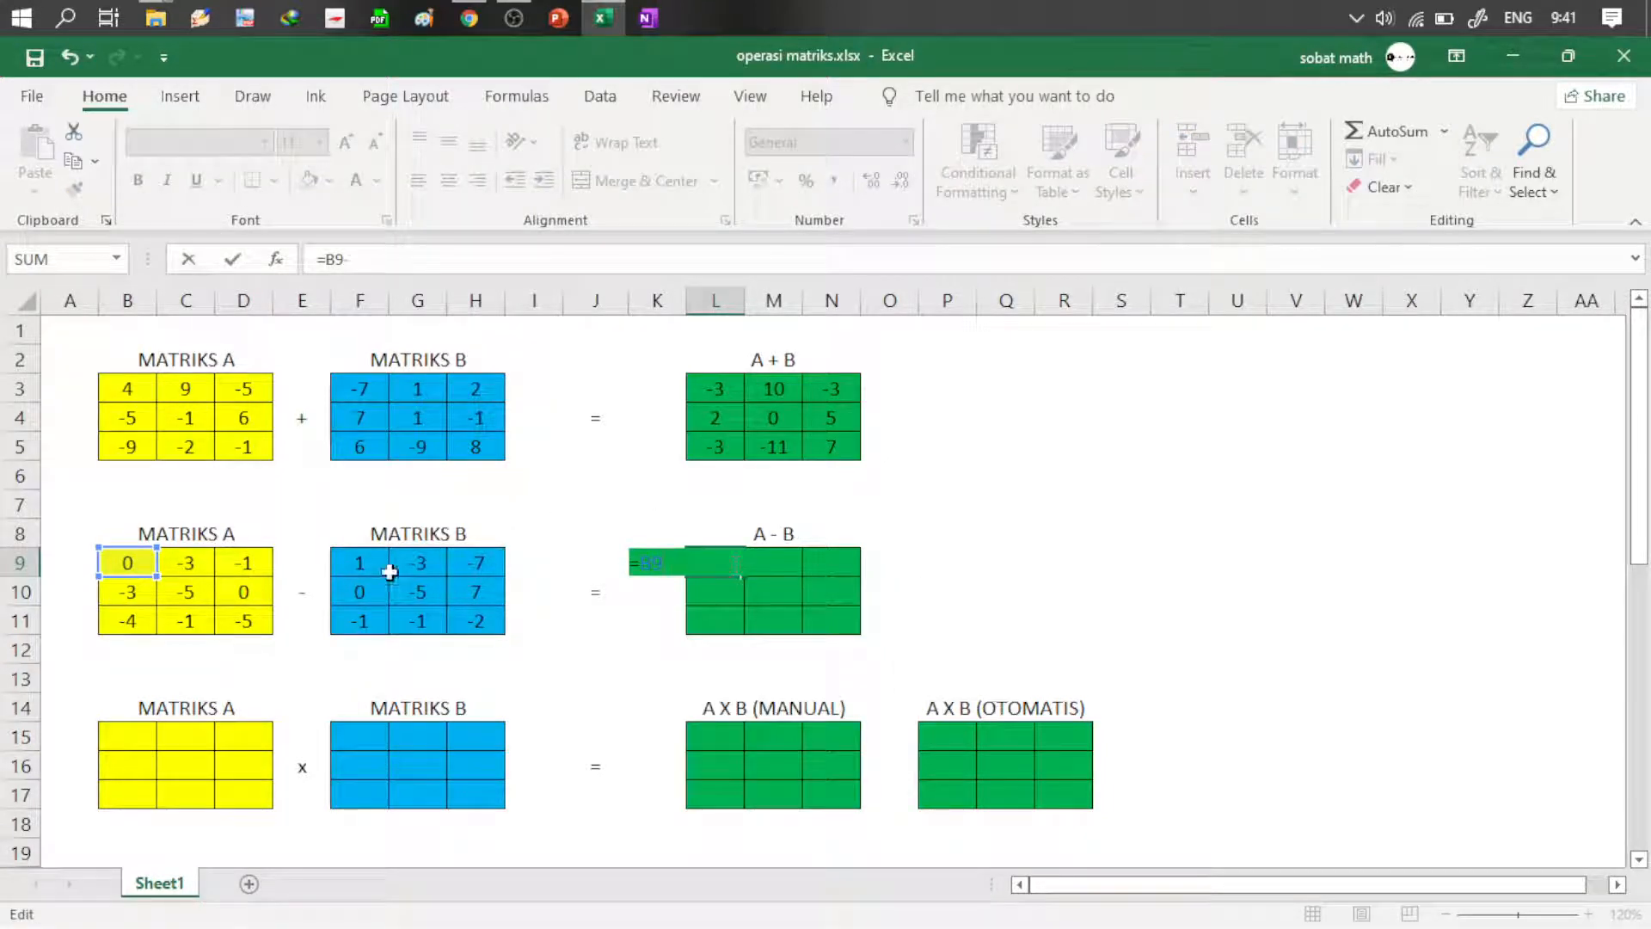
pyautogui.click(366, 568)
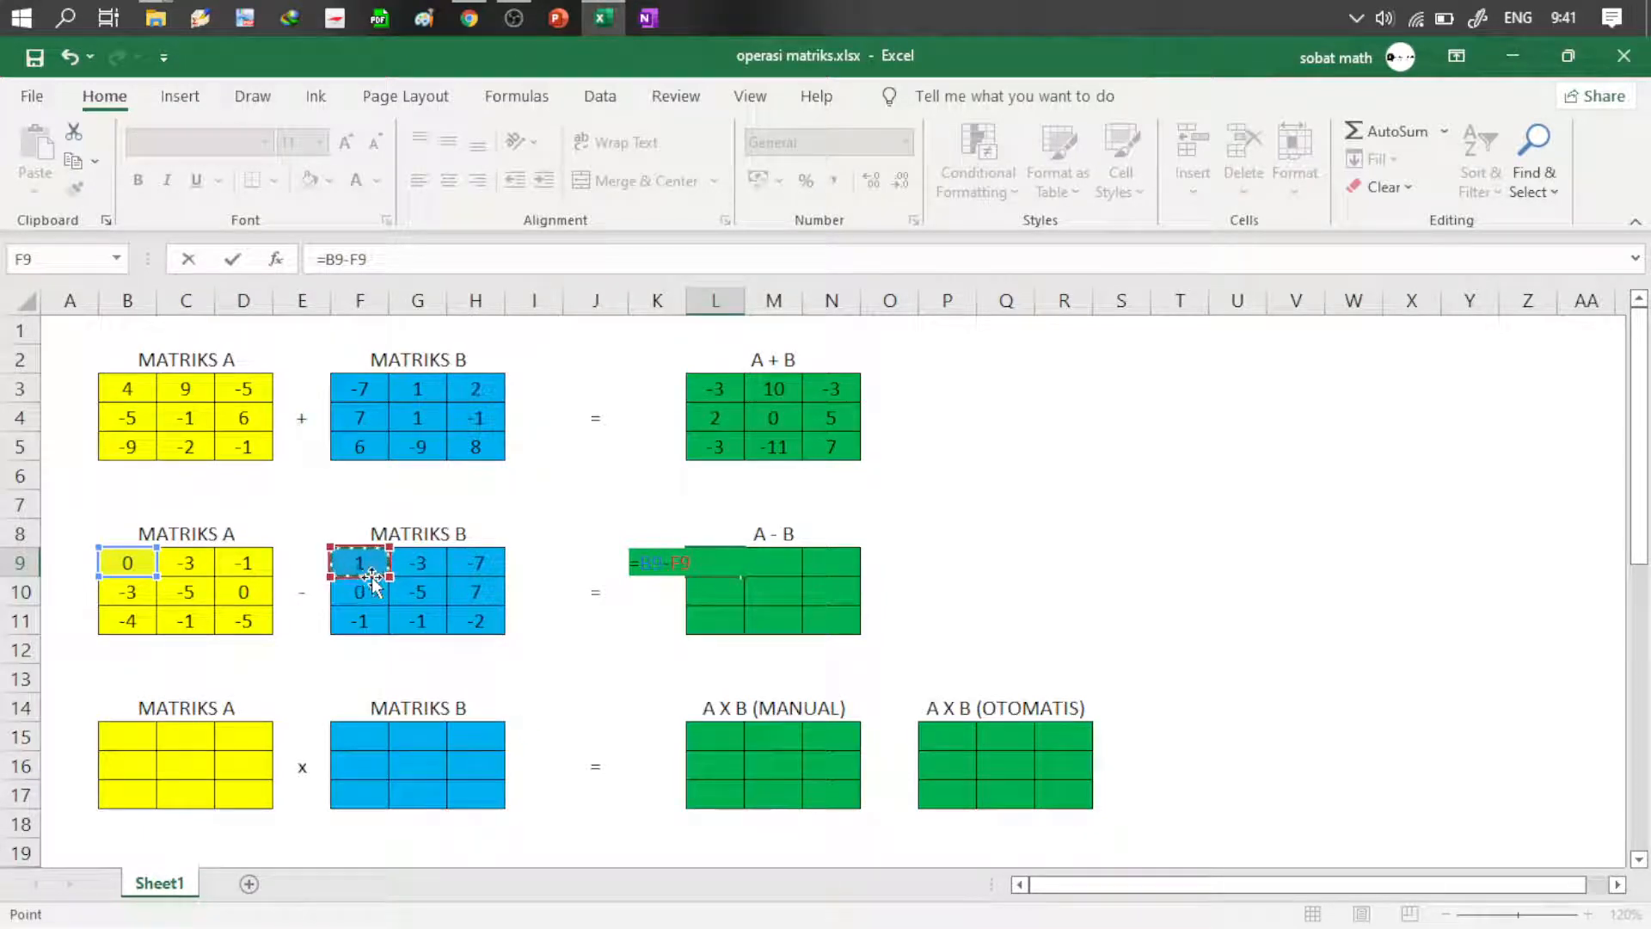
pyautogui.press('Tab')
# Step: Extend the subtraction formula from L9 across the whole A - B result matrix, L9:N11
pyautogui.click(722, 563)
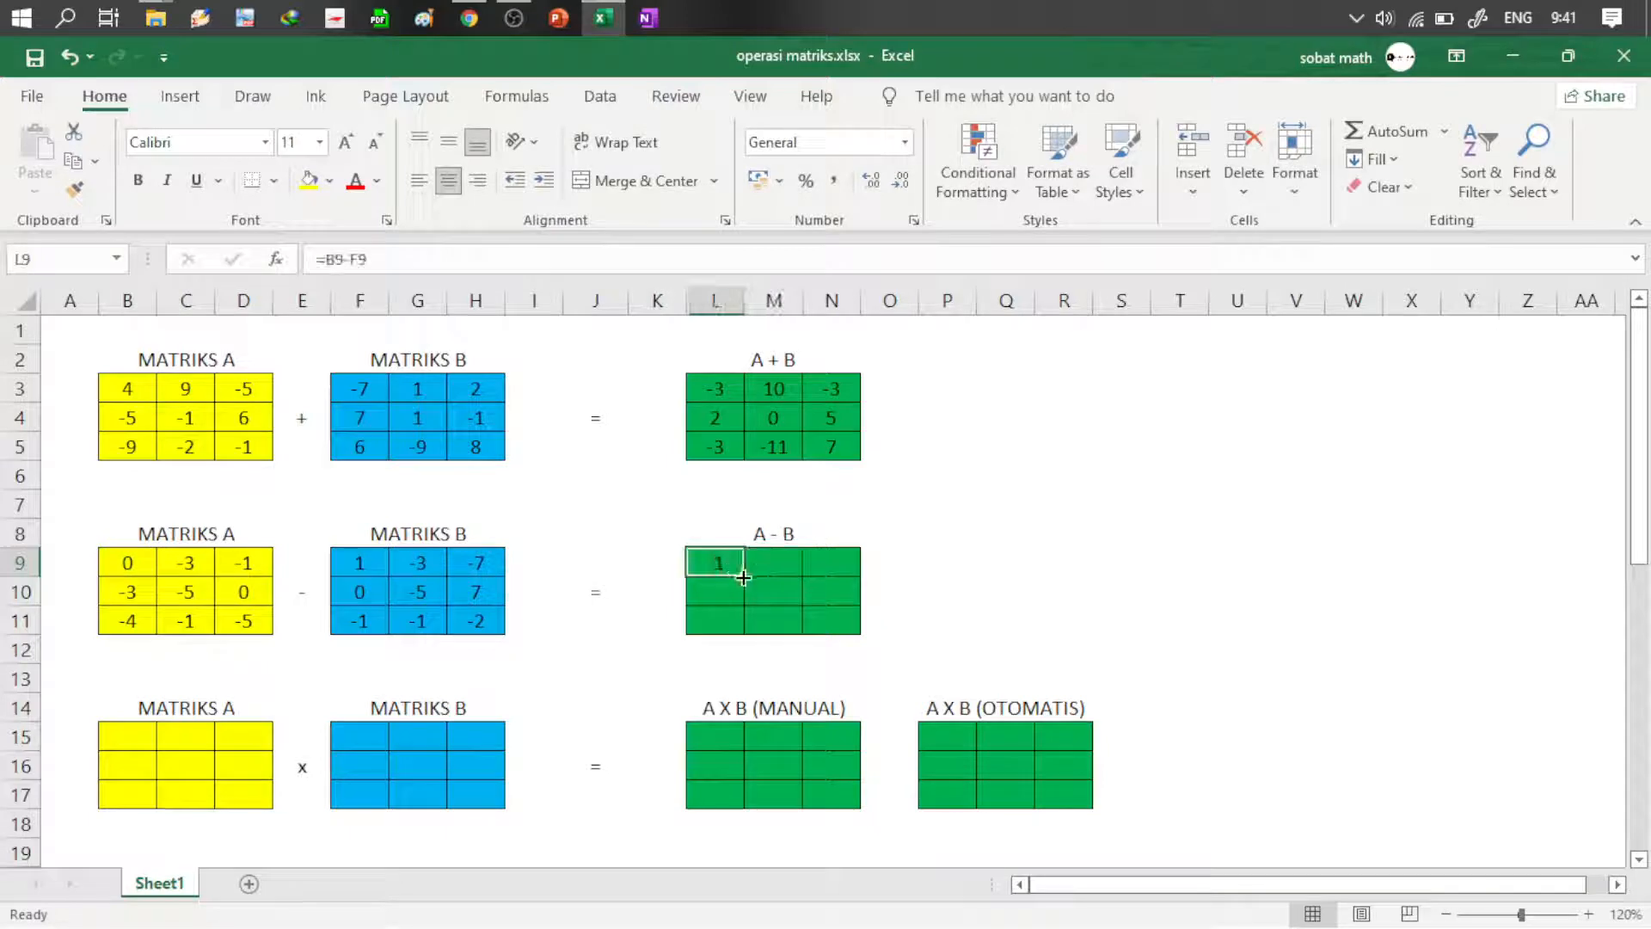
pyautogui.moveTo(744, 577); pyautogui.dragTo(843, 638)
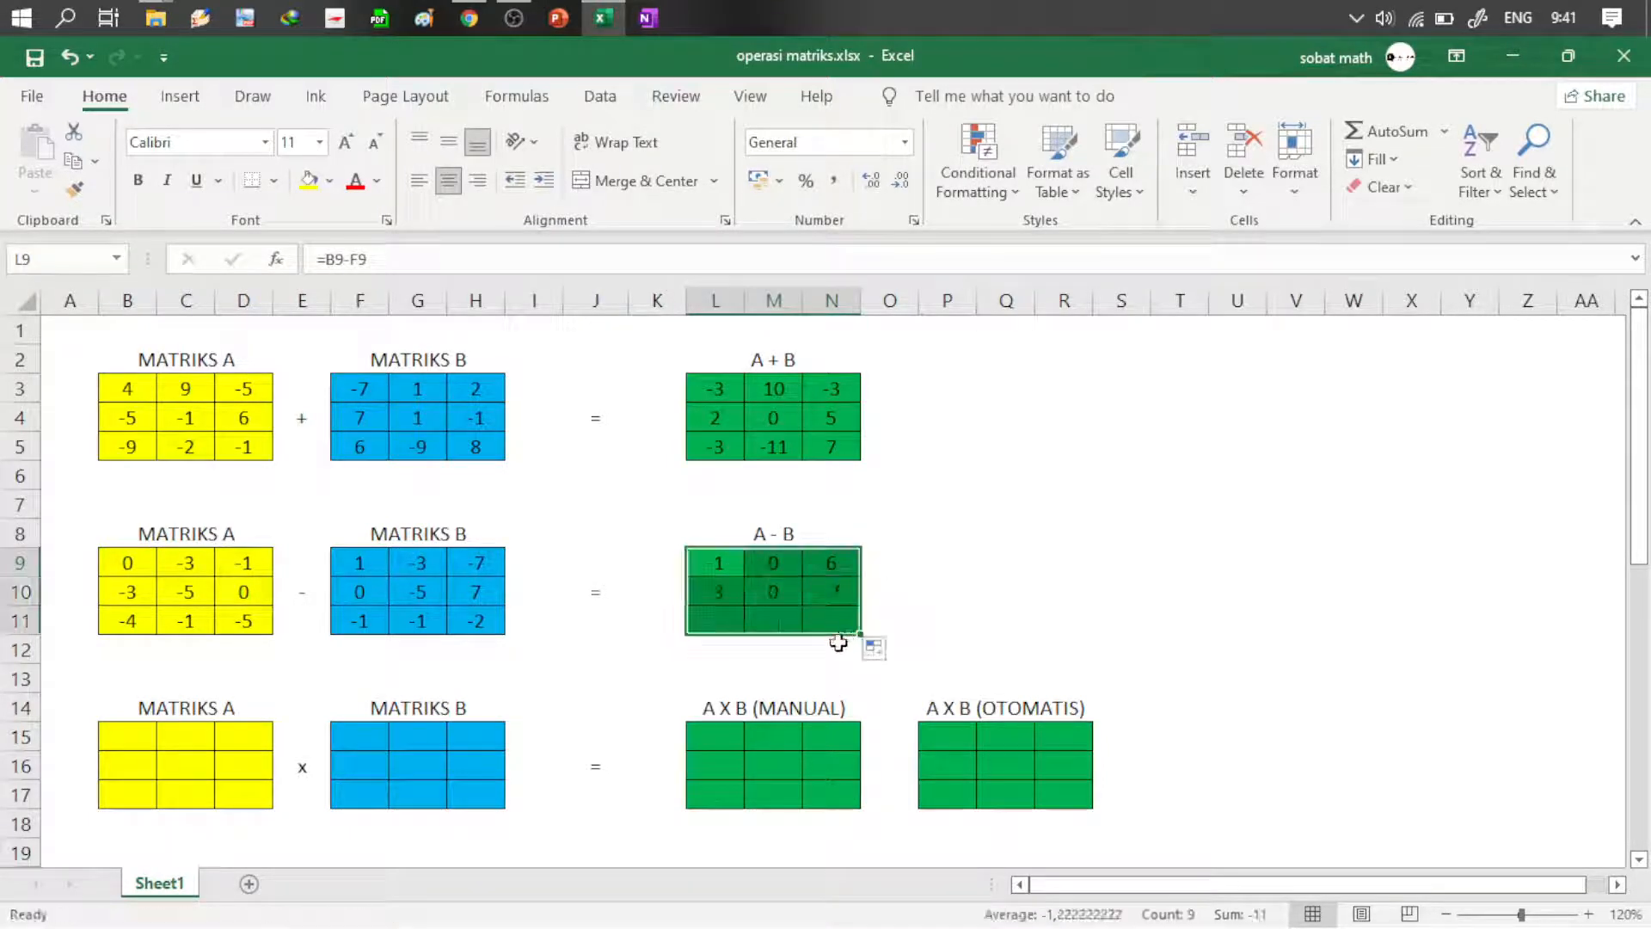
pyautogui.click(781, 617)
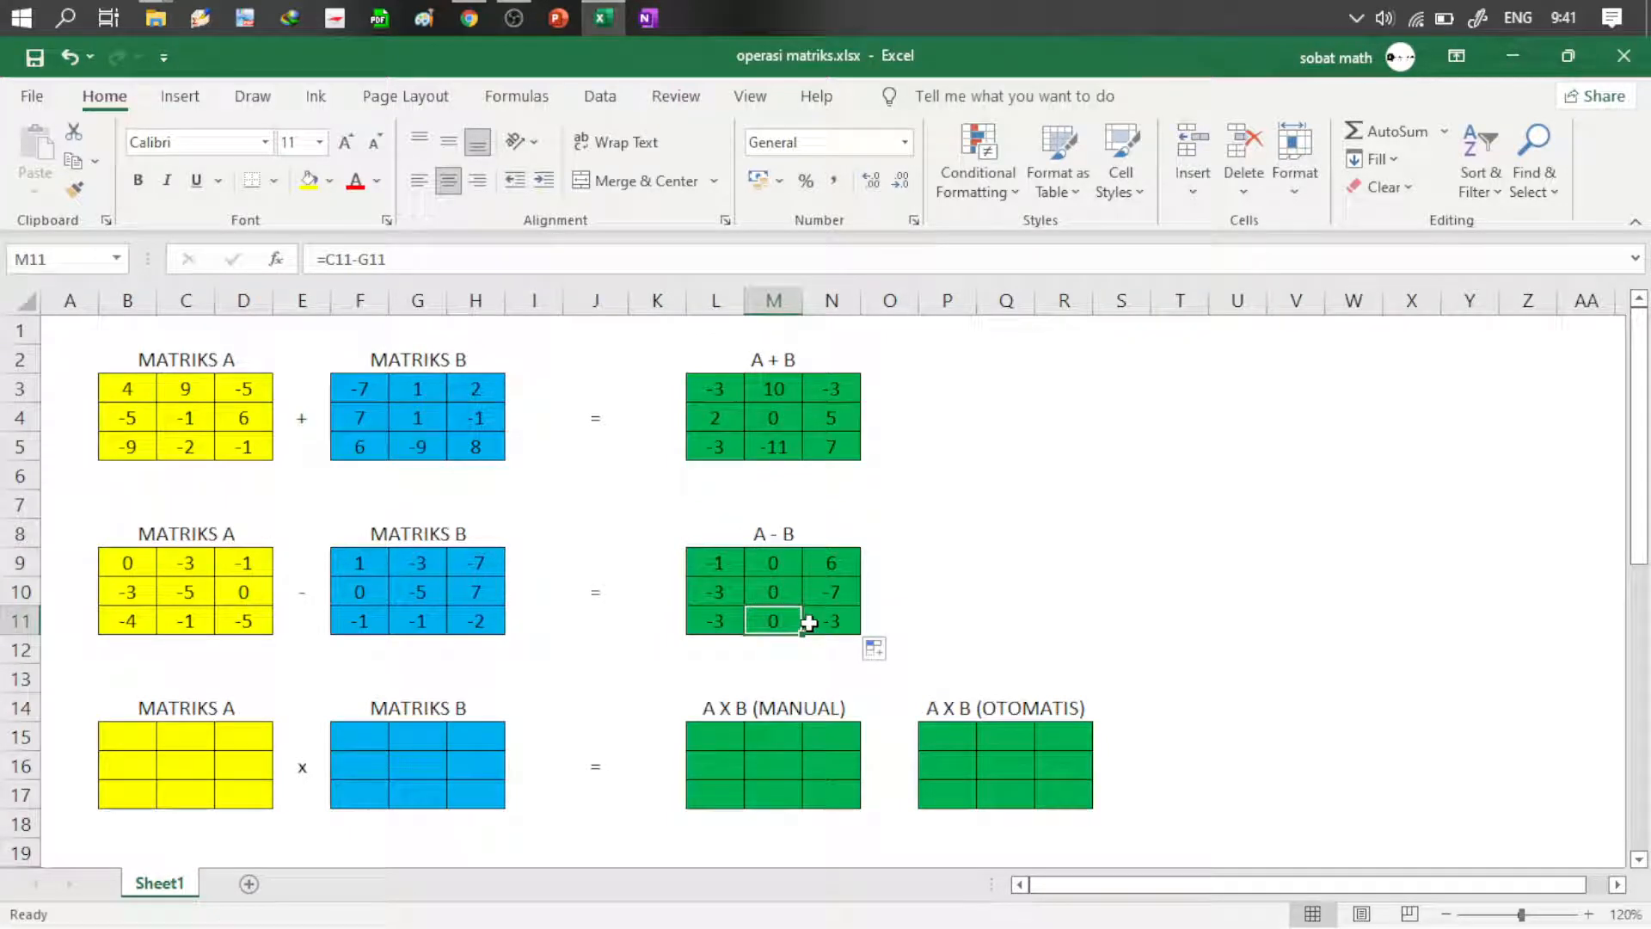
# Step: Fill Matrix A of the multiplication, B15:D17, with random integers using =RANDBETWEEN(-8;4)
pyautogui.click(139, 733)
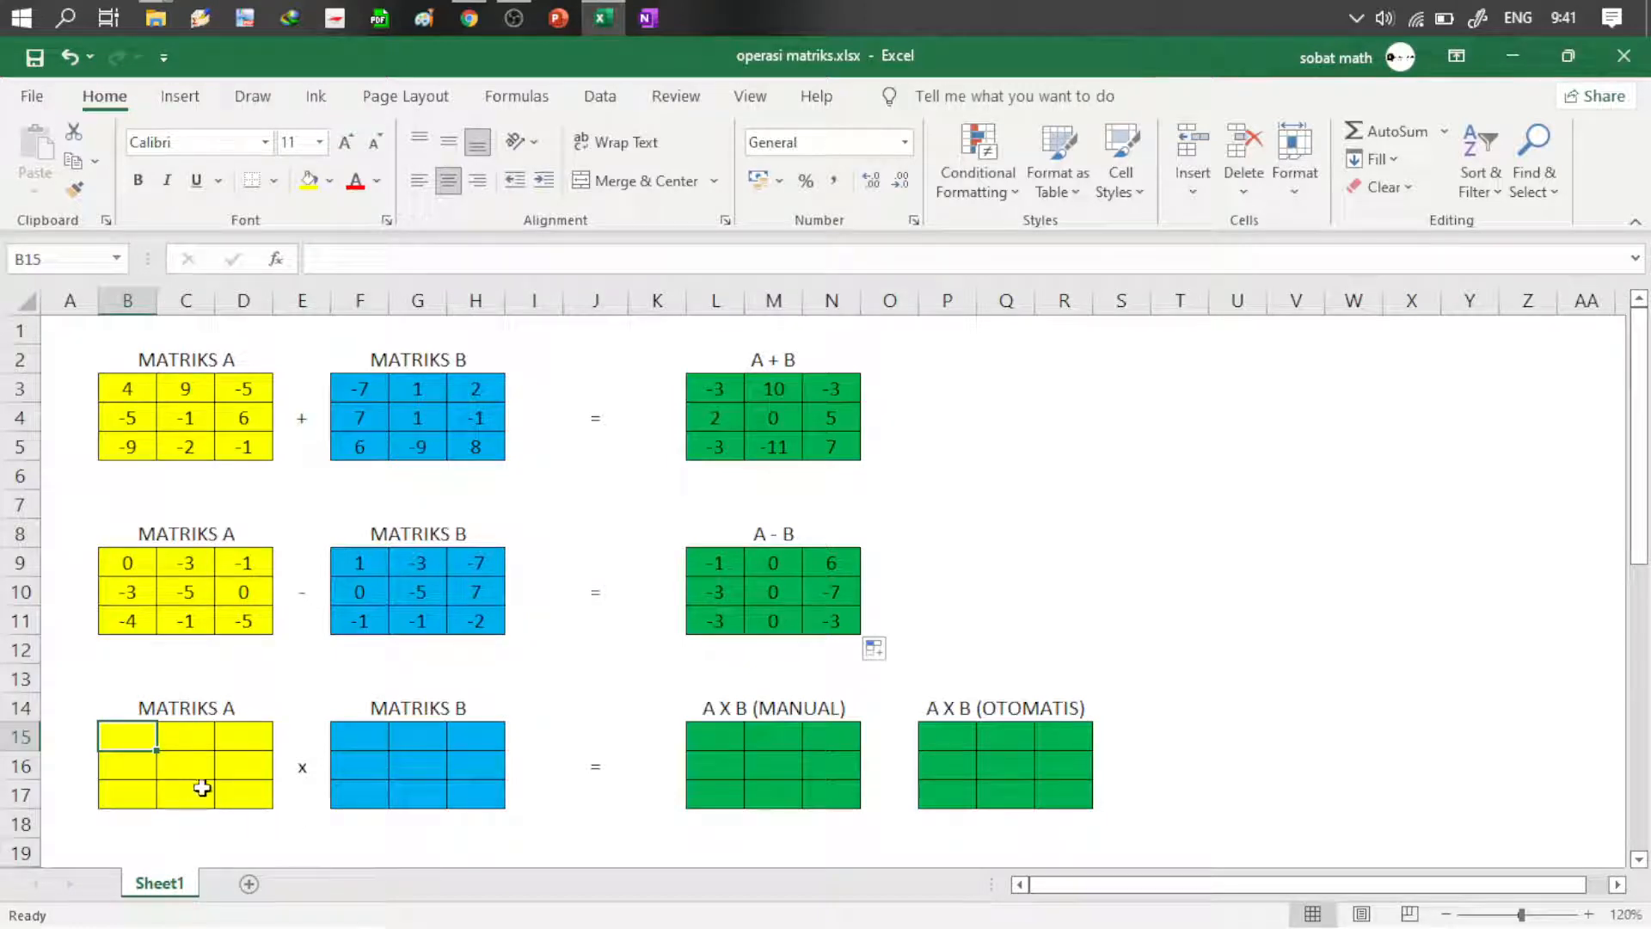
pyautogui.write('=r')
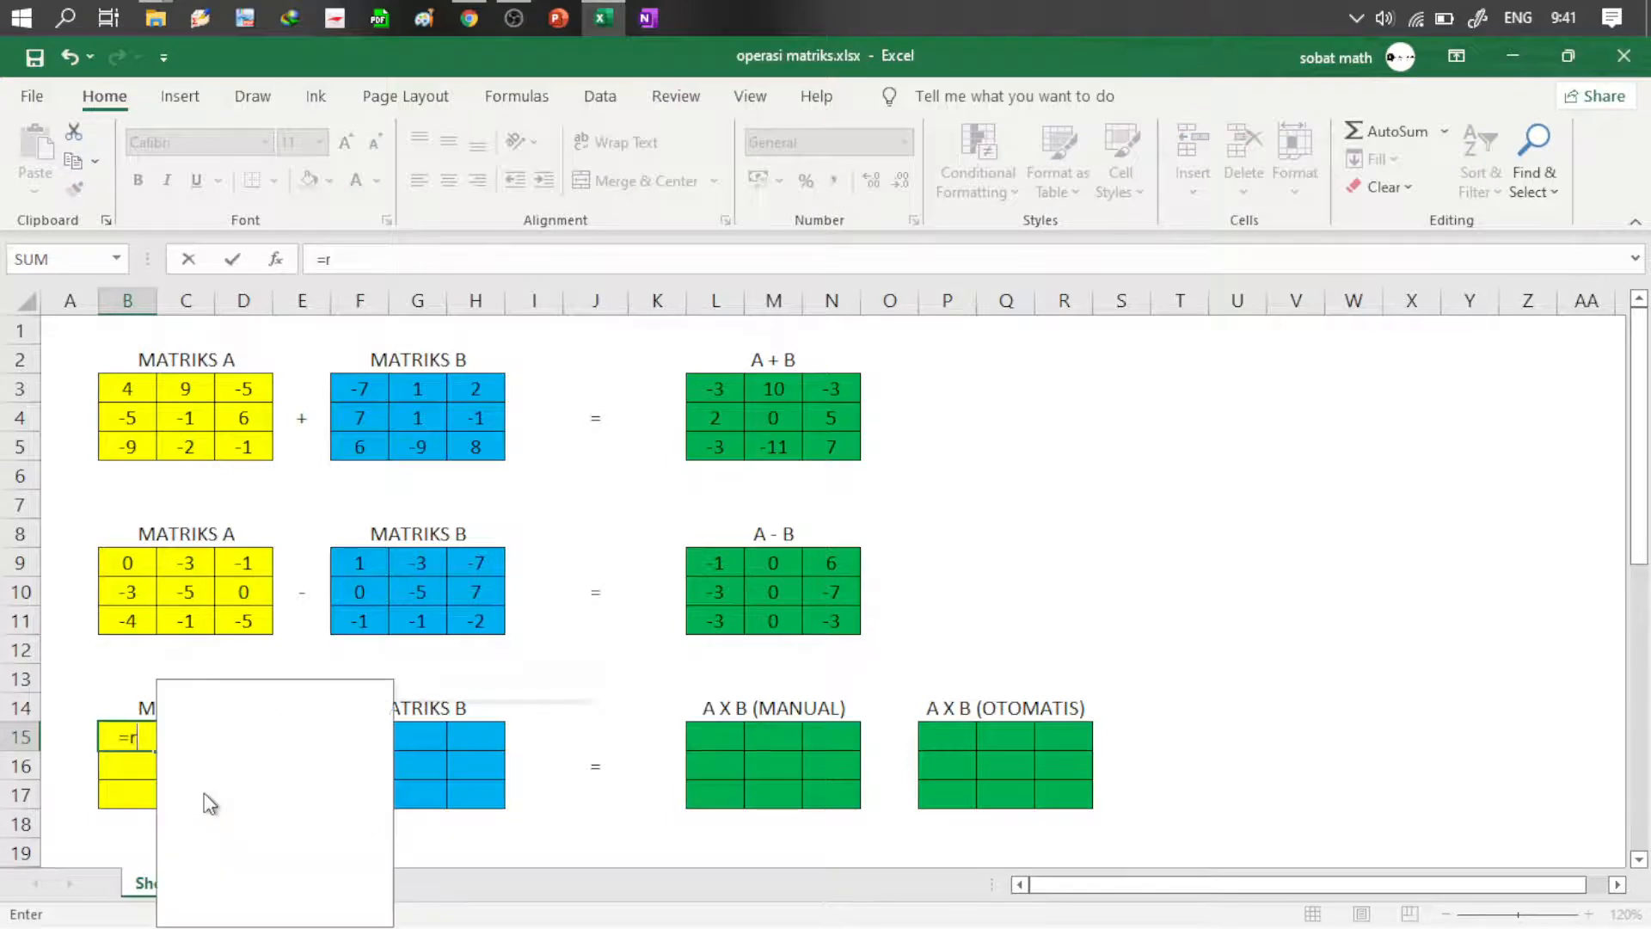
pyautogui.write('and')
pyautogui.doubleClick(204, 786)
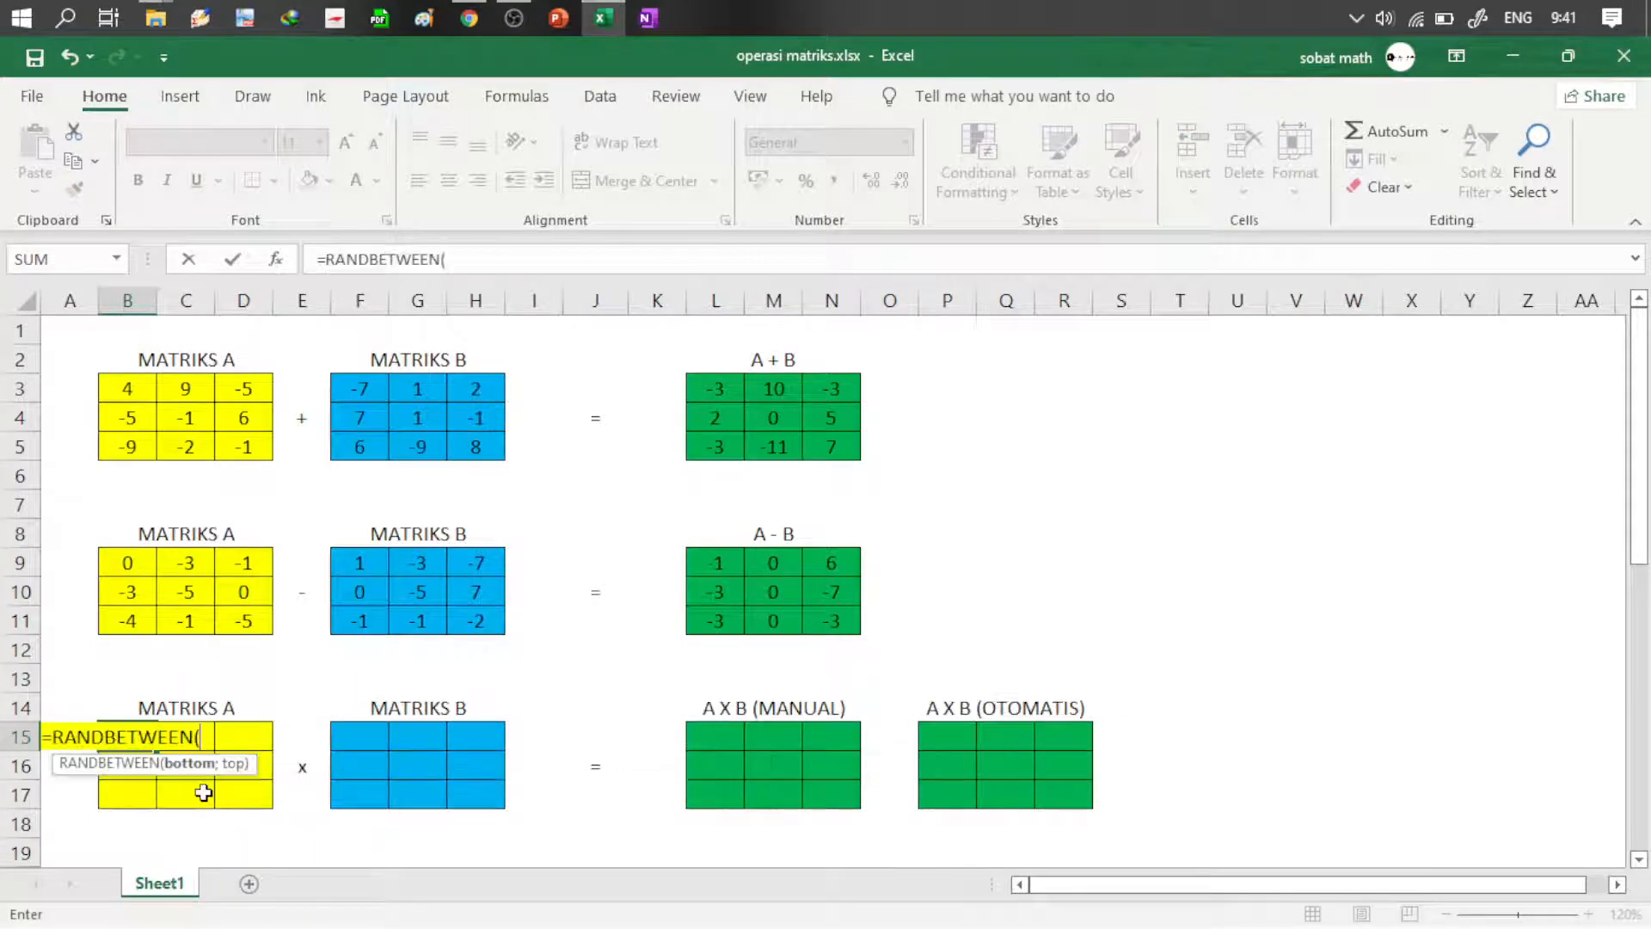
pyautogui.write('-8')
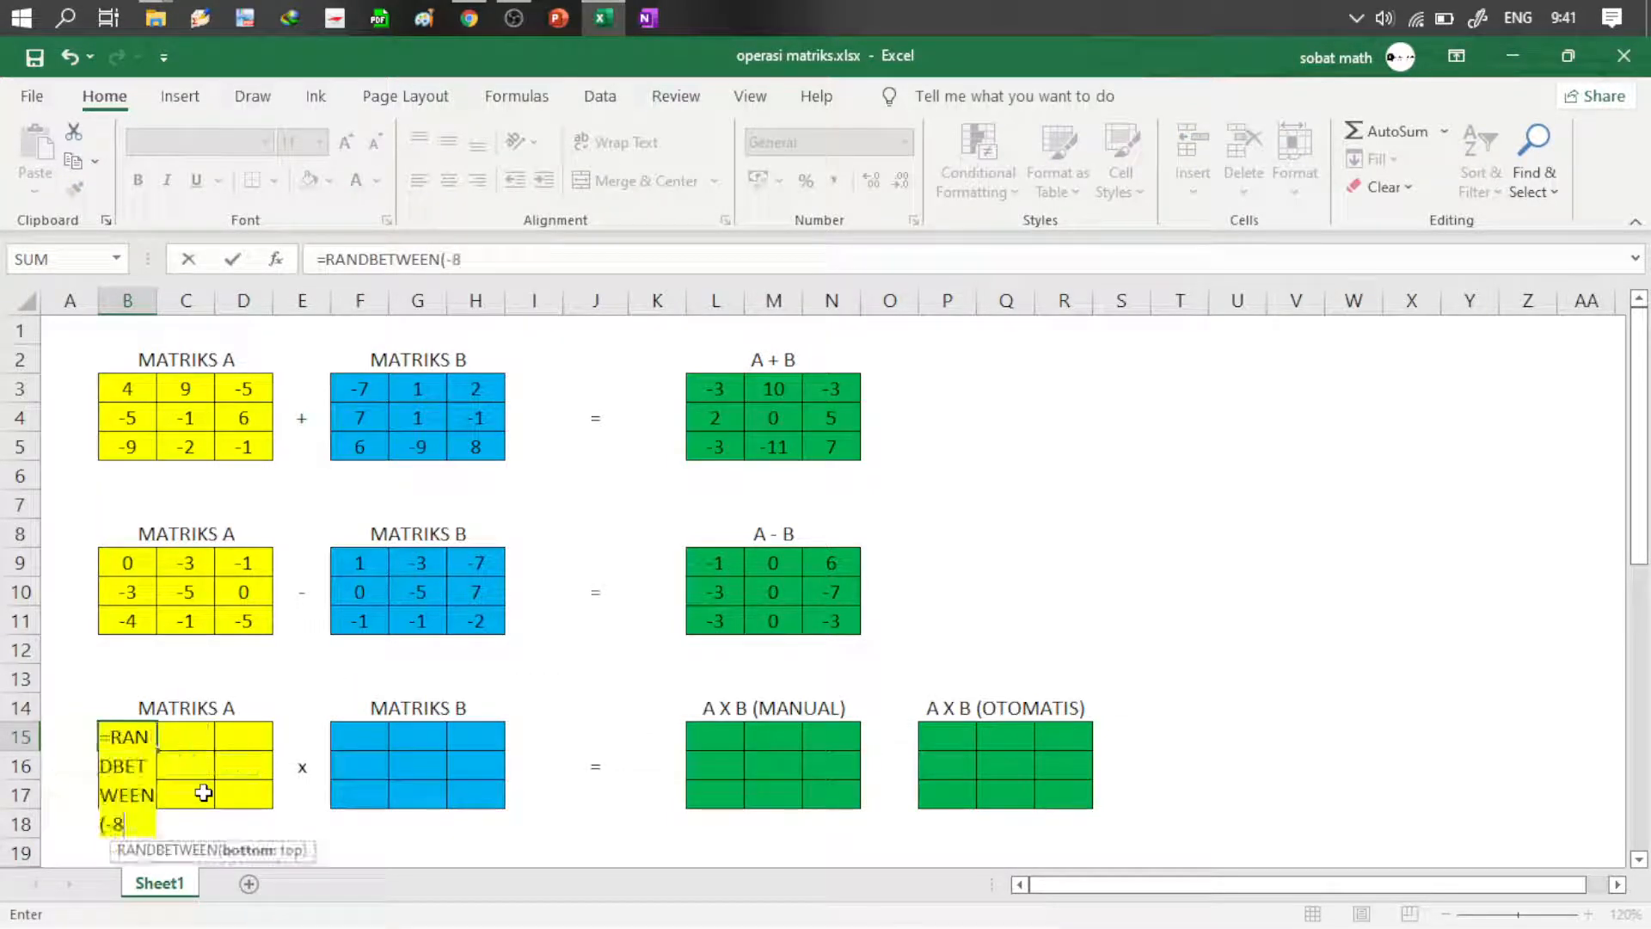
pyautogui.write(';4)')
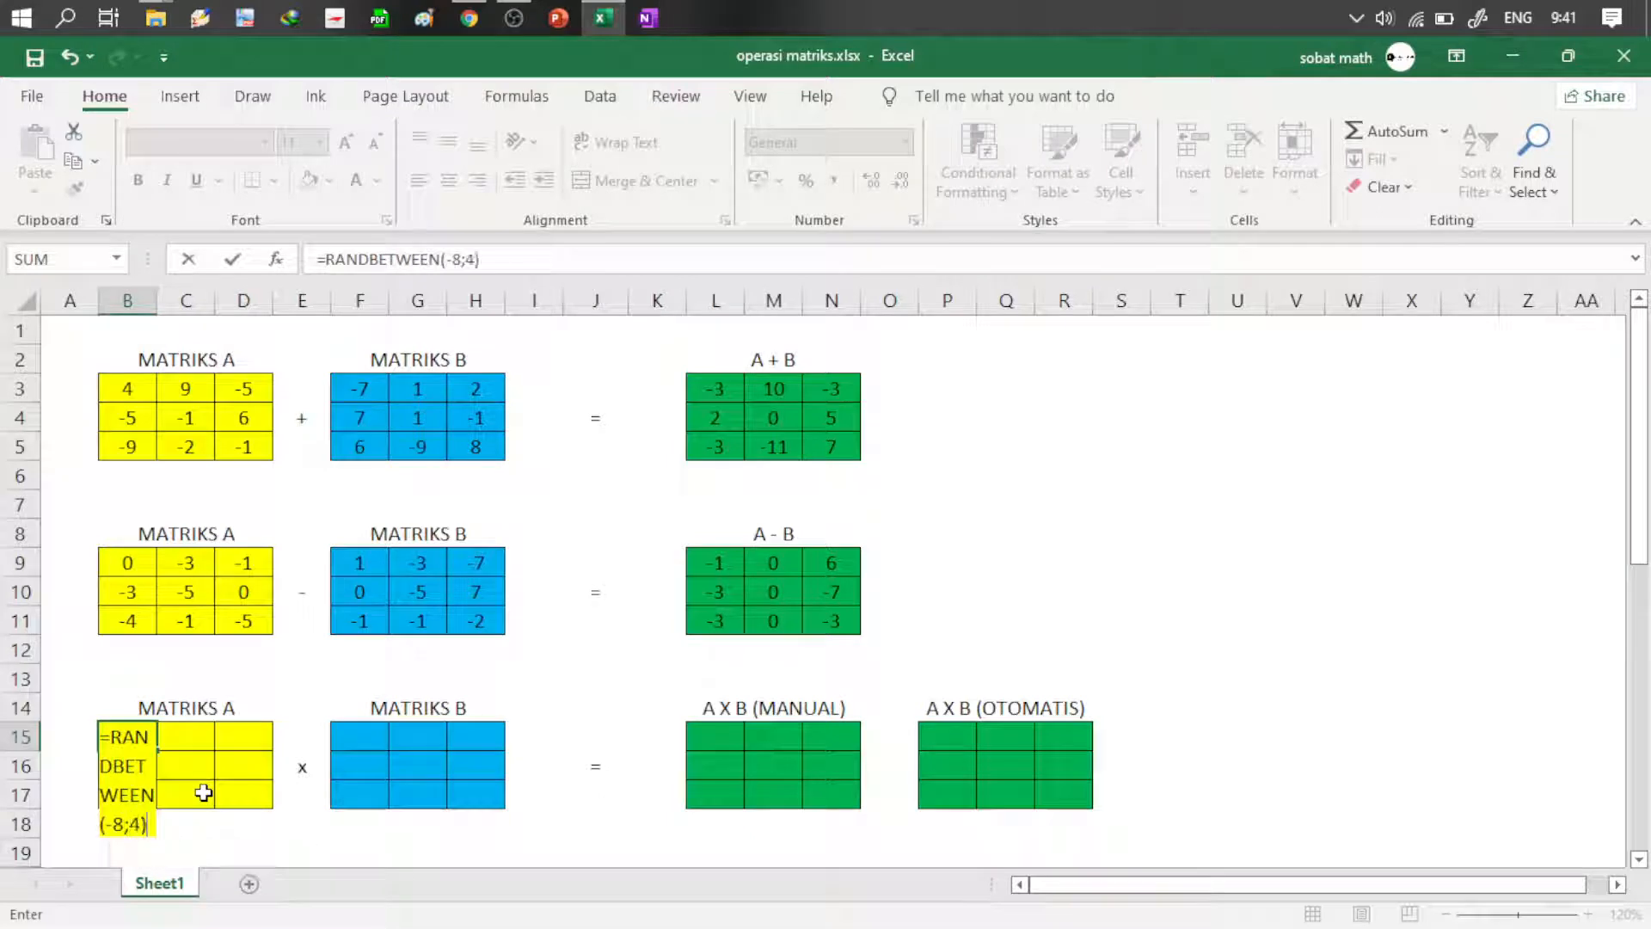
pyautogui.hotkey('ctrl', 'Return')
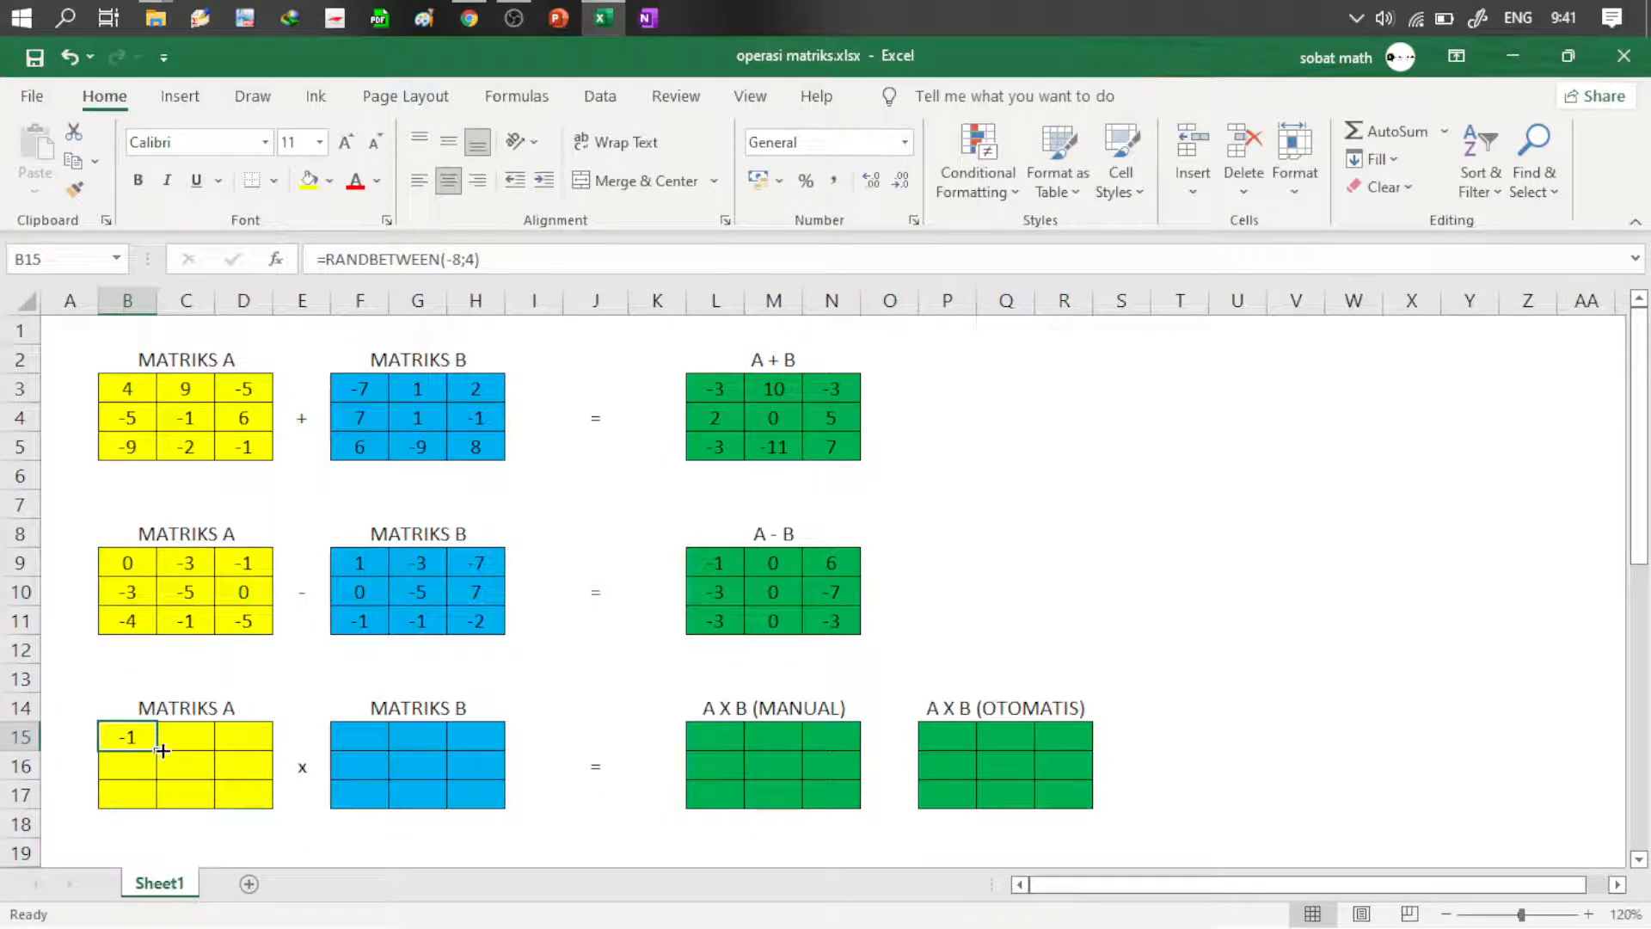
pyautogui.moveTo(157, 750); pyautogui.dragTo(277, 798)
# Step: Fill Matrix B of the multiplication, F15:H17, with random integers using =RANDBETWEEN(-5;9)
pyautogui.click(355, 736)
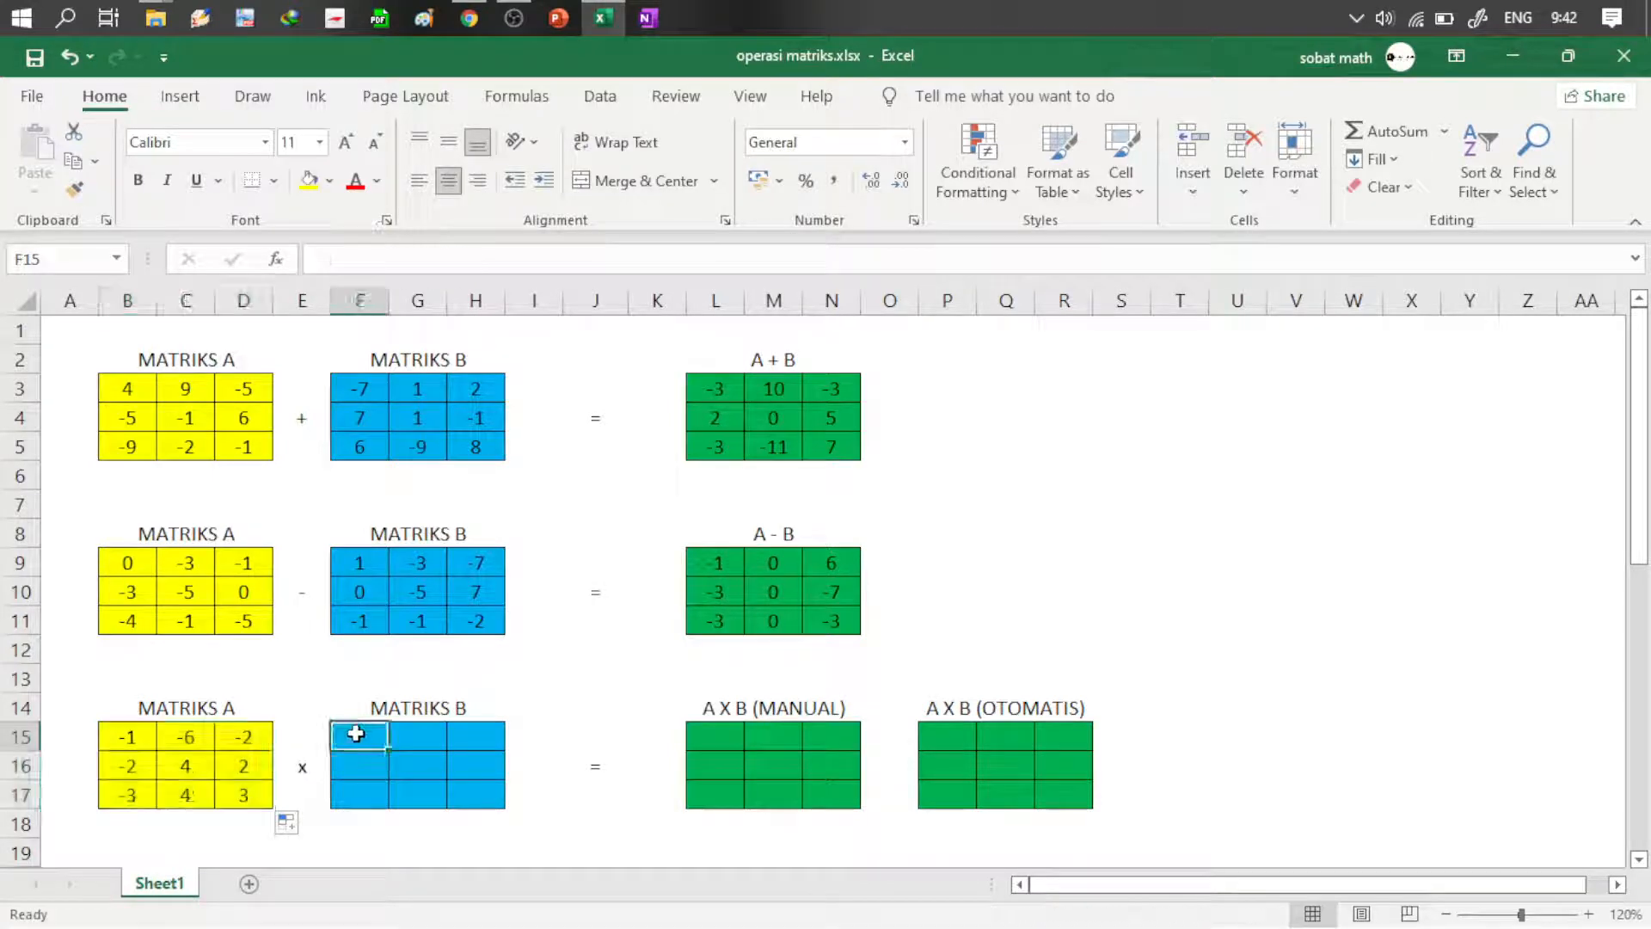
pyautogui.write('=rnad')
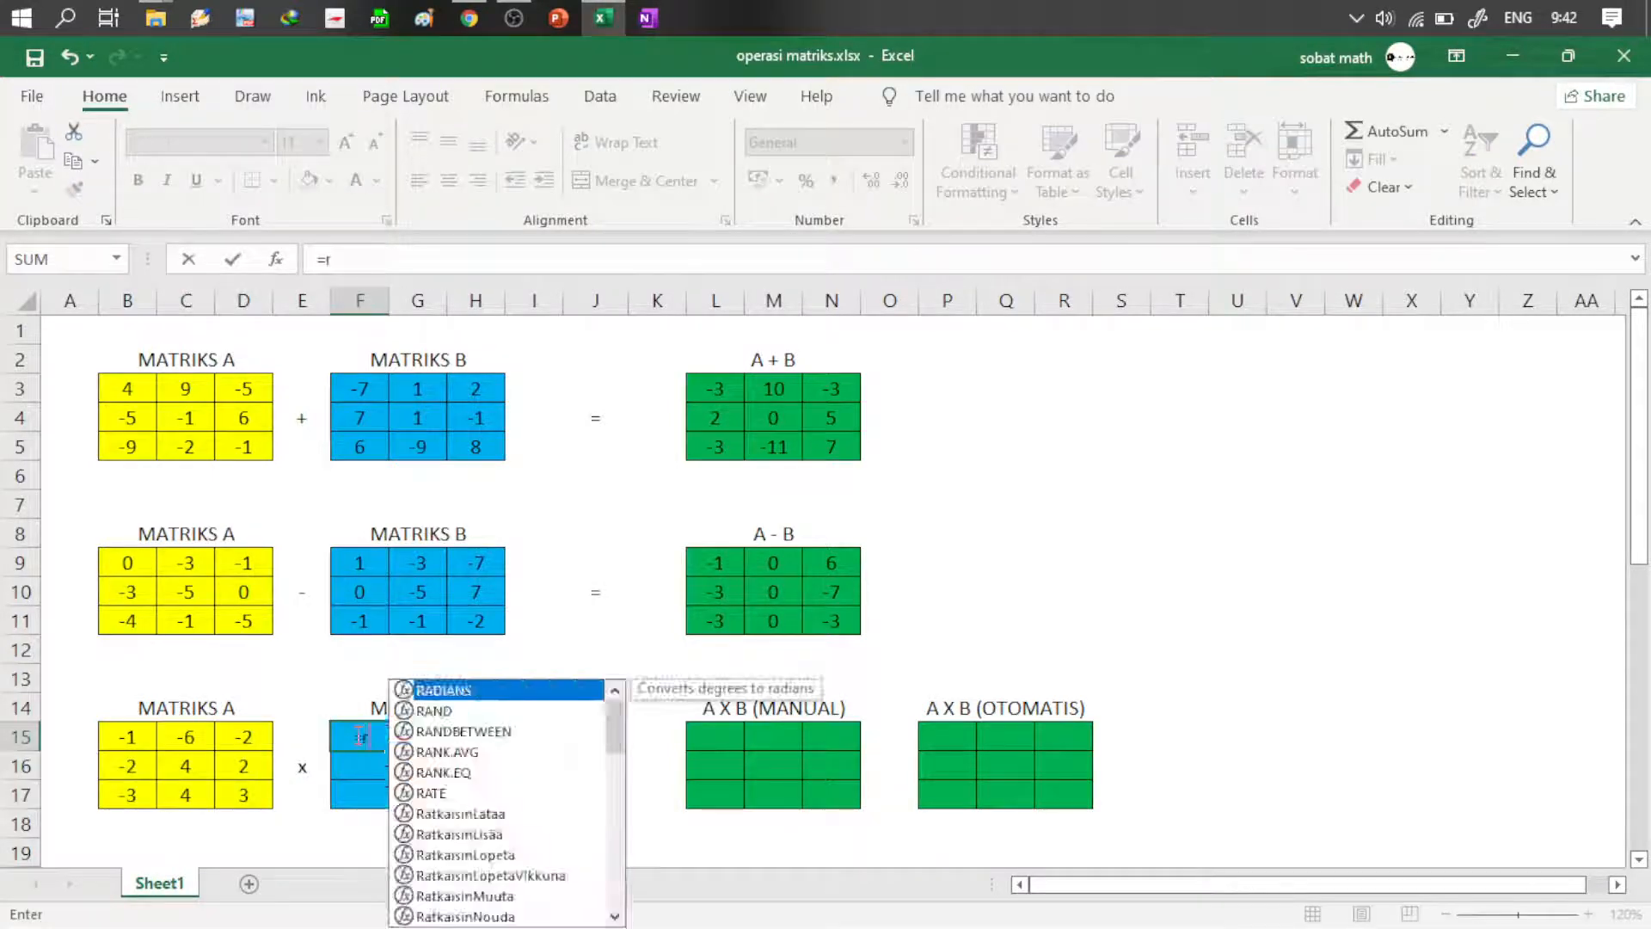
pyautogui.press('BackSpace')
pyautogui.press('BackSpace')
pyautogui.press('BackSpace')
pyautogui.write('and')
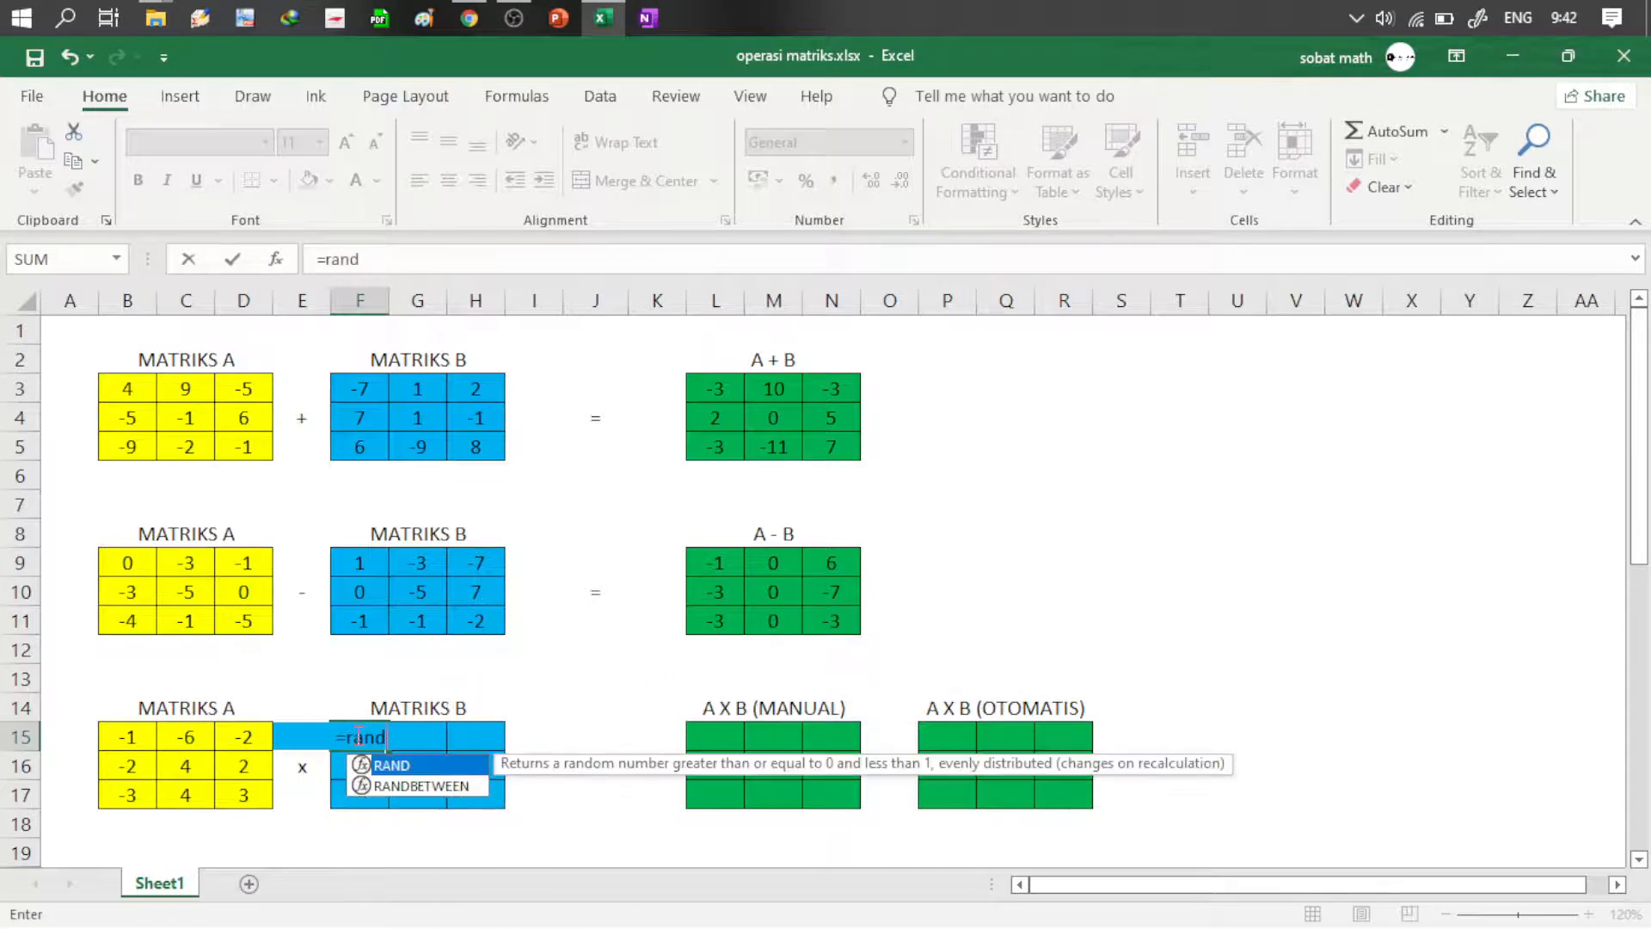
pyautogui.press('Down')
pyautogui.press('Tab')
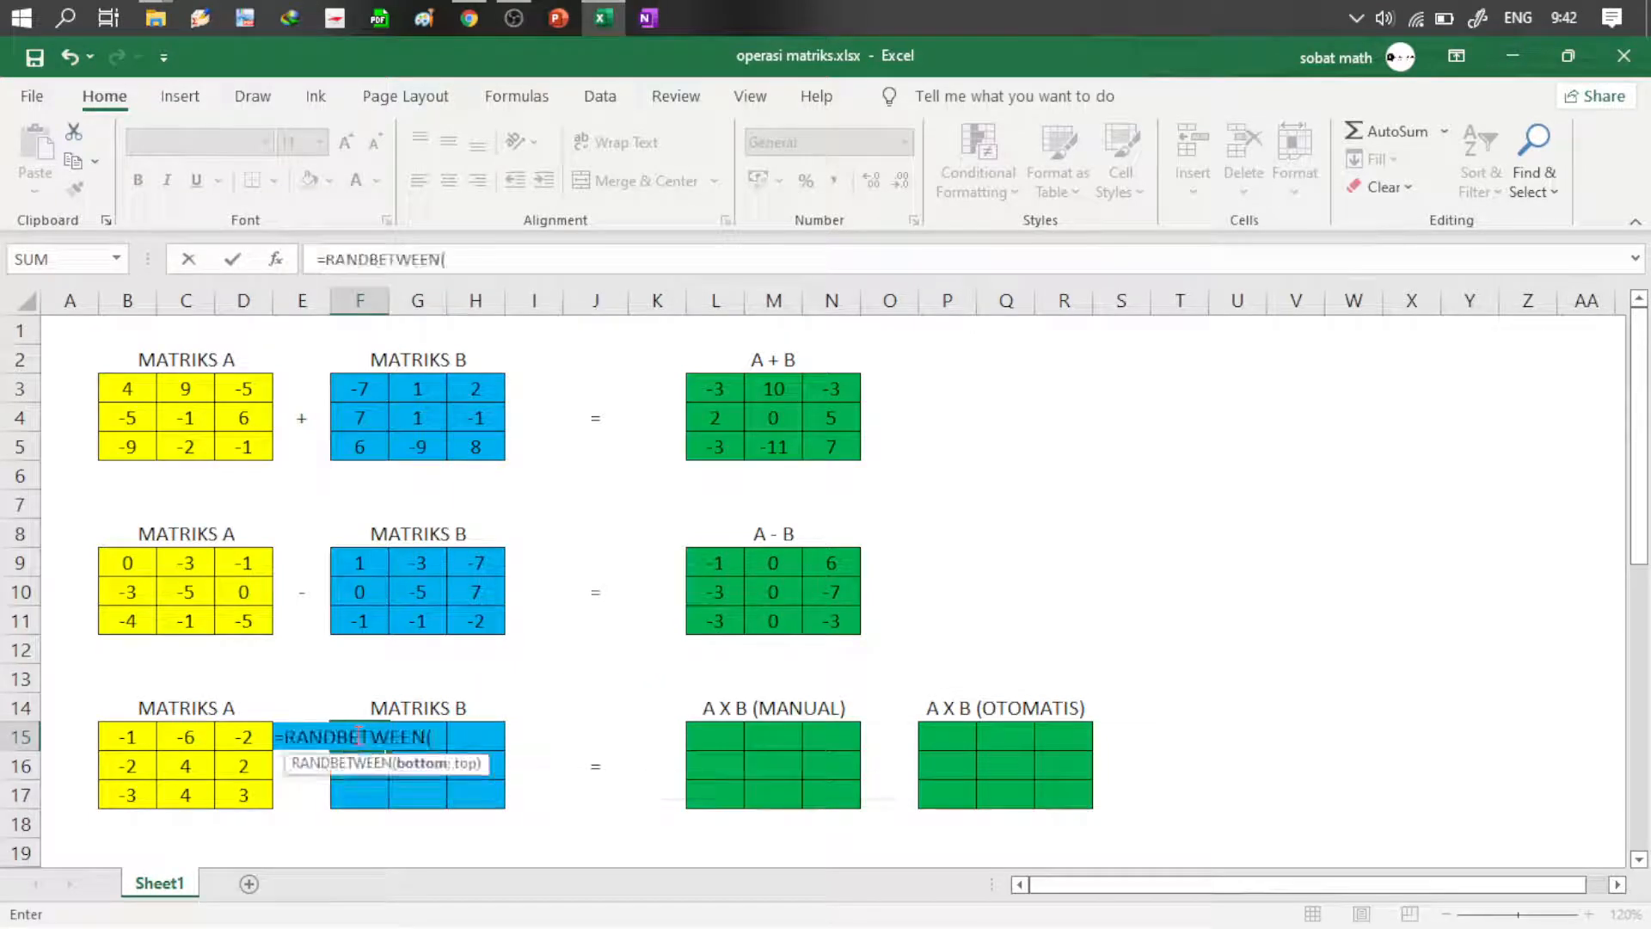
pyautogui.write('-5;')
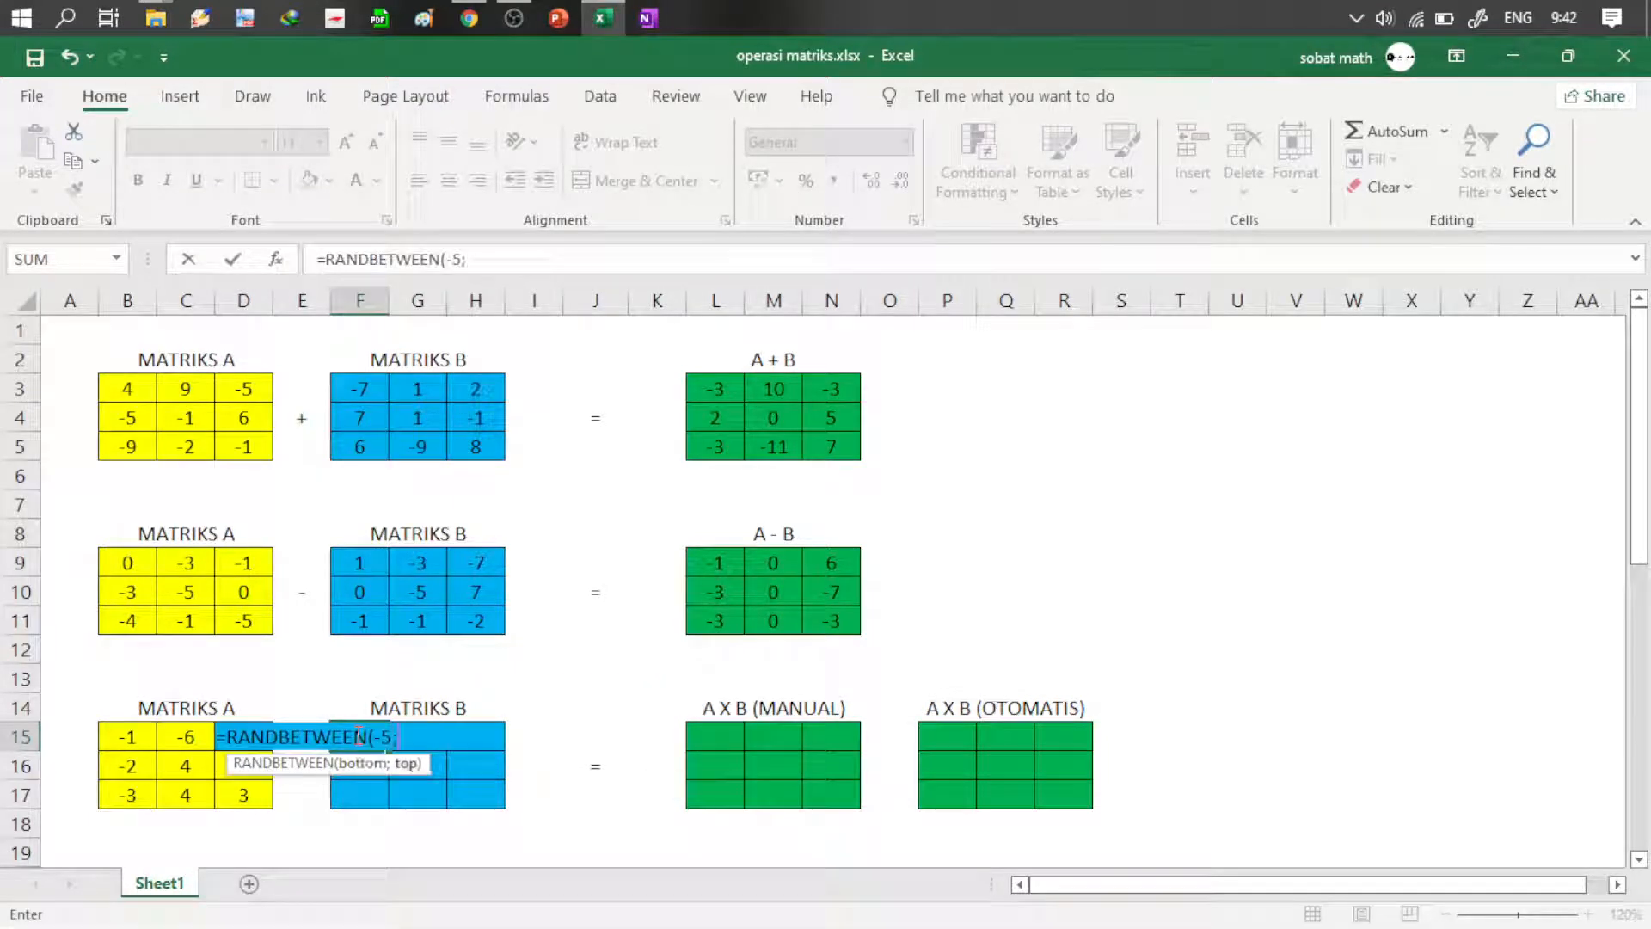
pyautogui.write('9)')
pyautogui.click(356, 736)
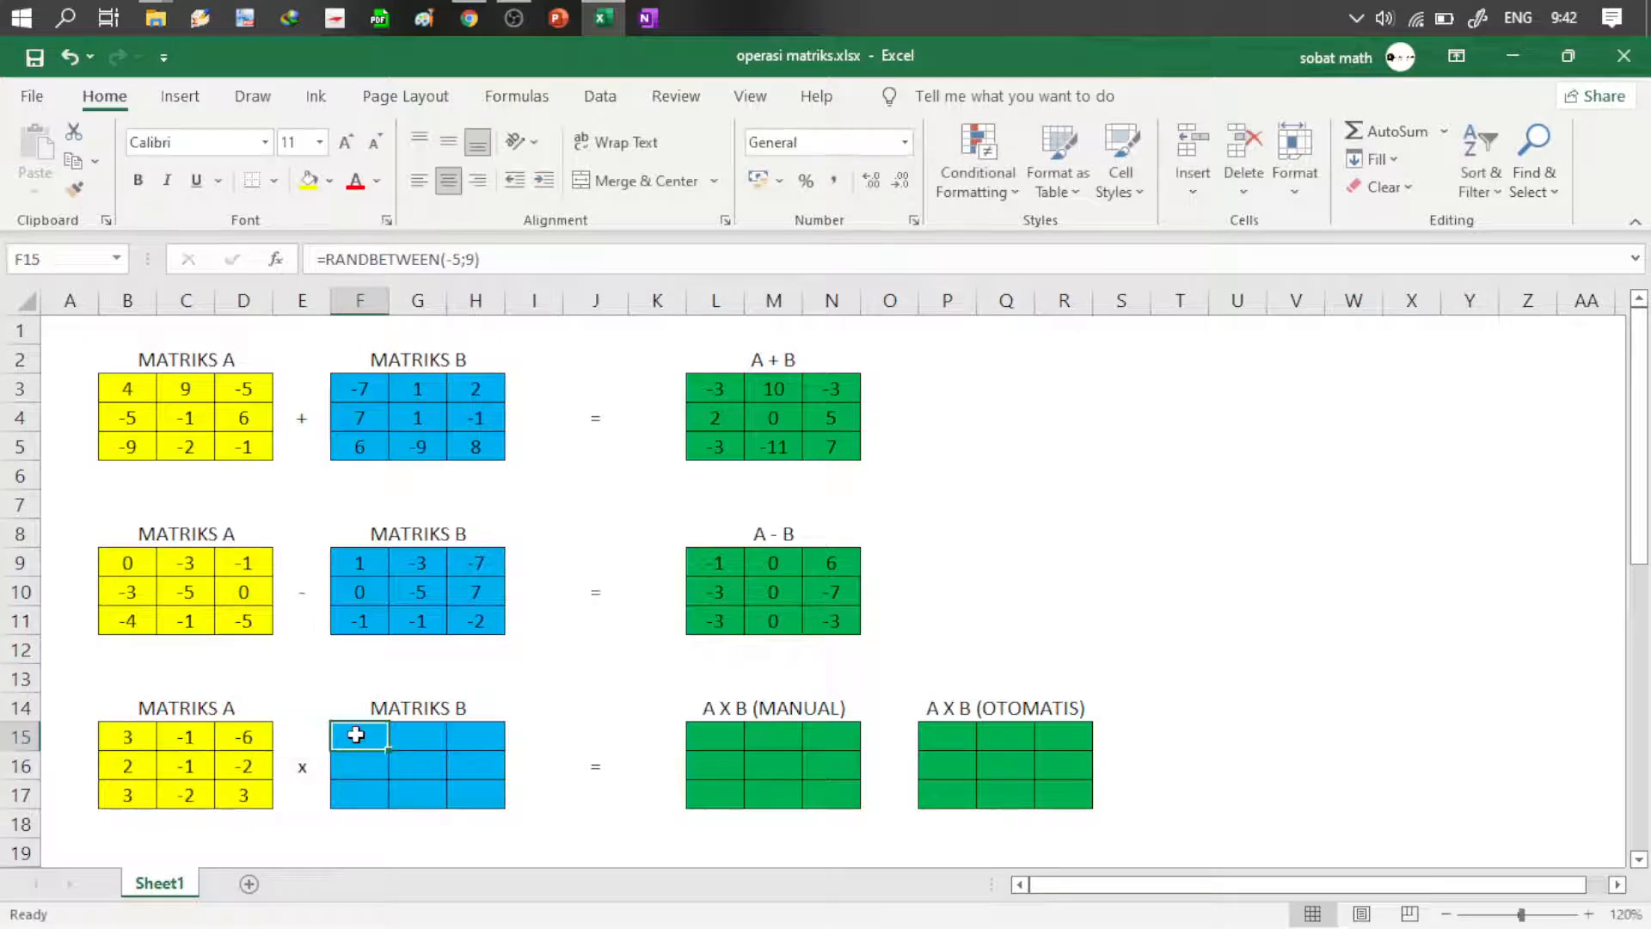
pyautogui.moveTo(389, 755); pyautogui.dragTo(503, 804)
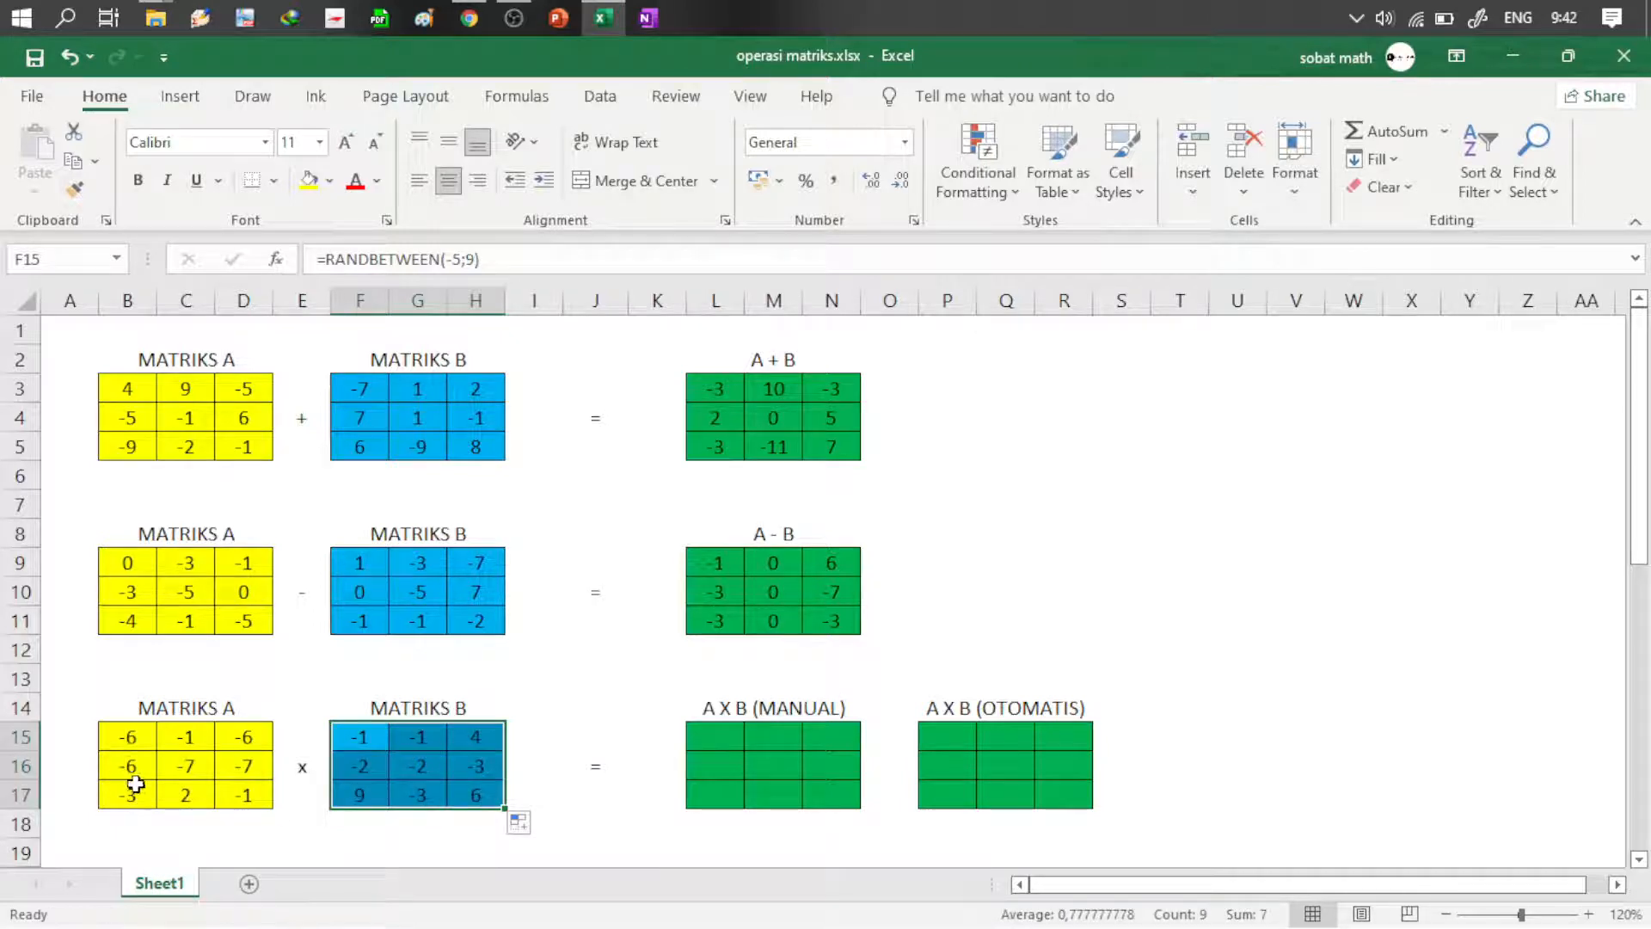
# Step: Replace the random-number formulas in both multiplication matrices, B15:H17, with their static values
pyautogui.moveTo(144, 737); pyautogui.dragTo(475, 798)
pyautogui.hotkey('ctrl', 'c')
pyautogui.rightClick(194, 776)
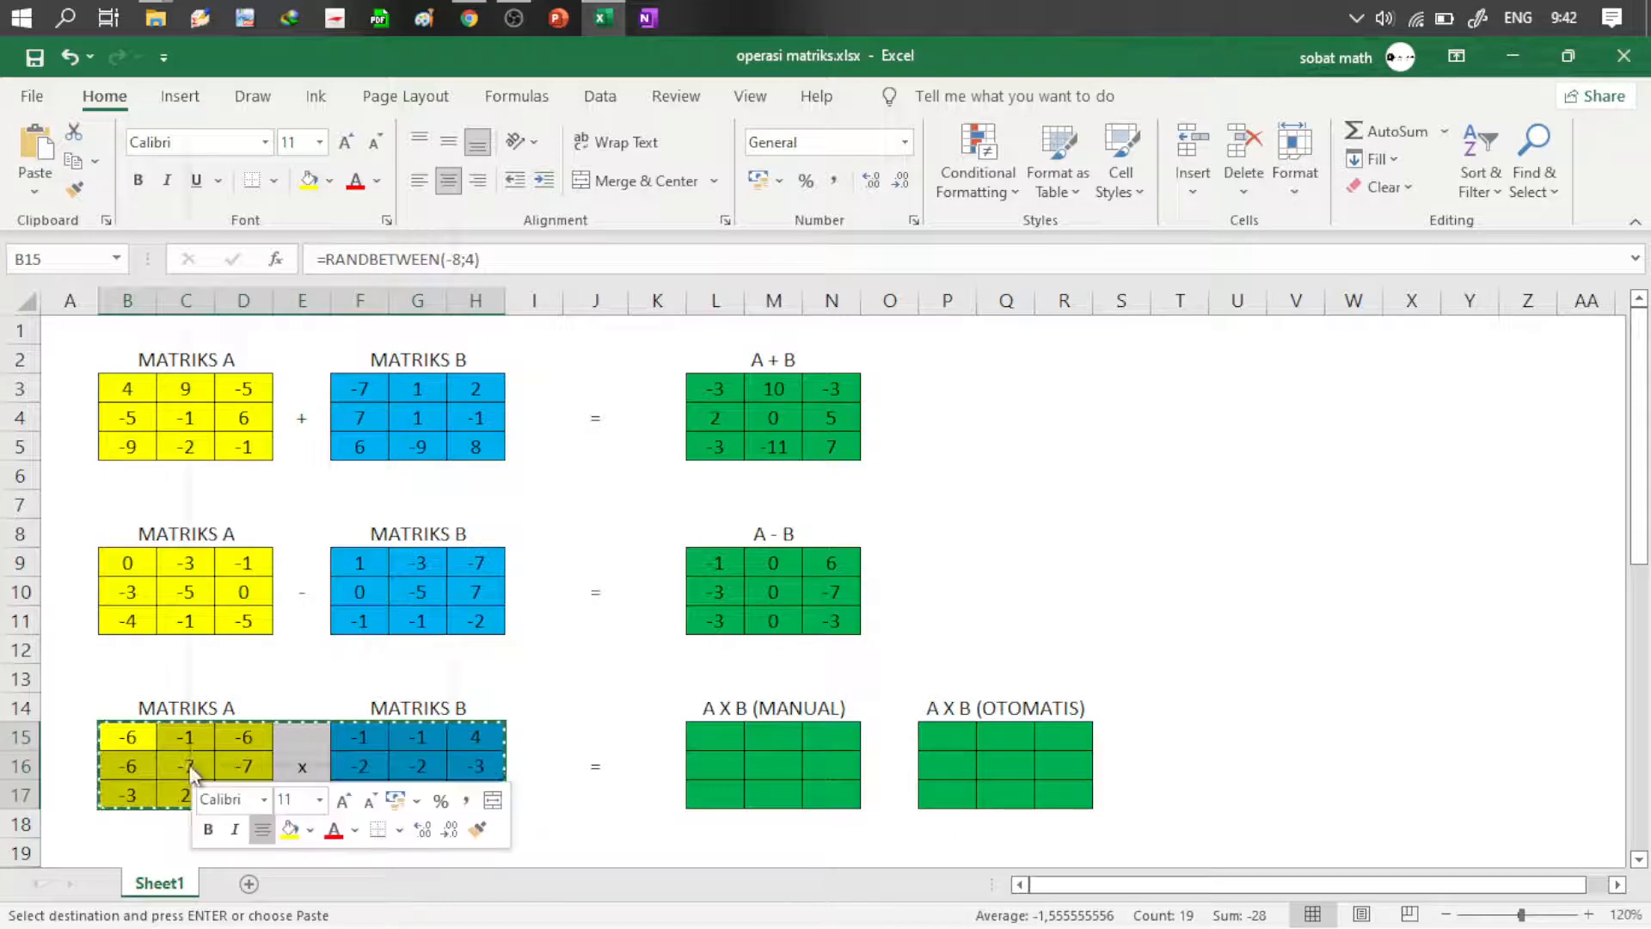
pyautogui.click(284, 247)
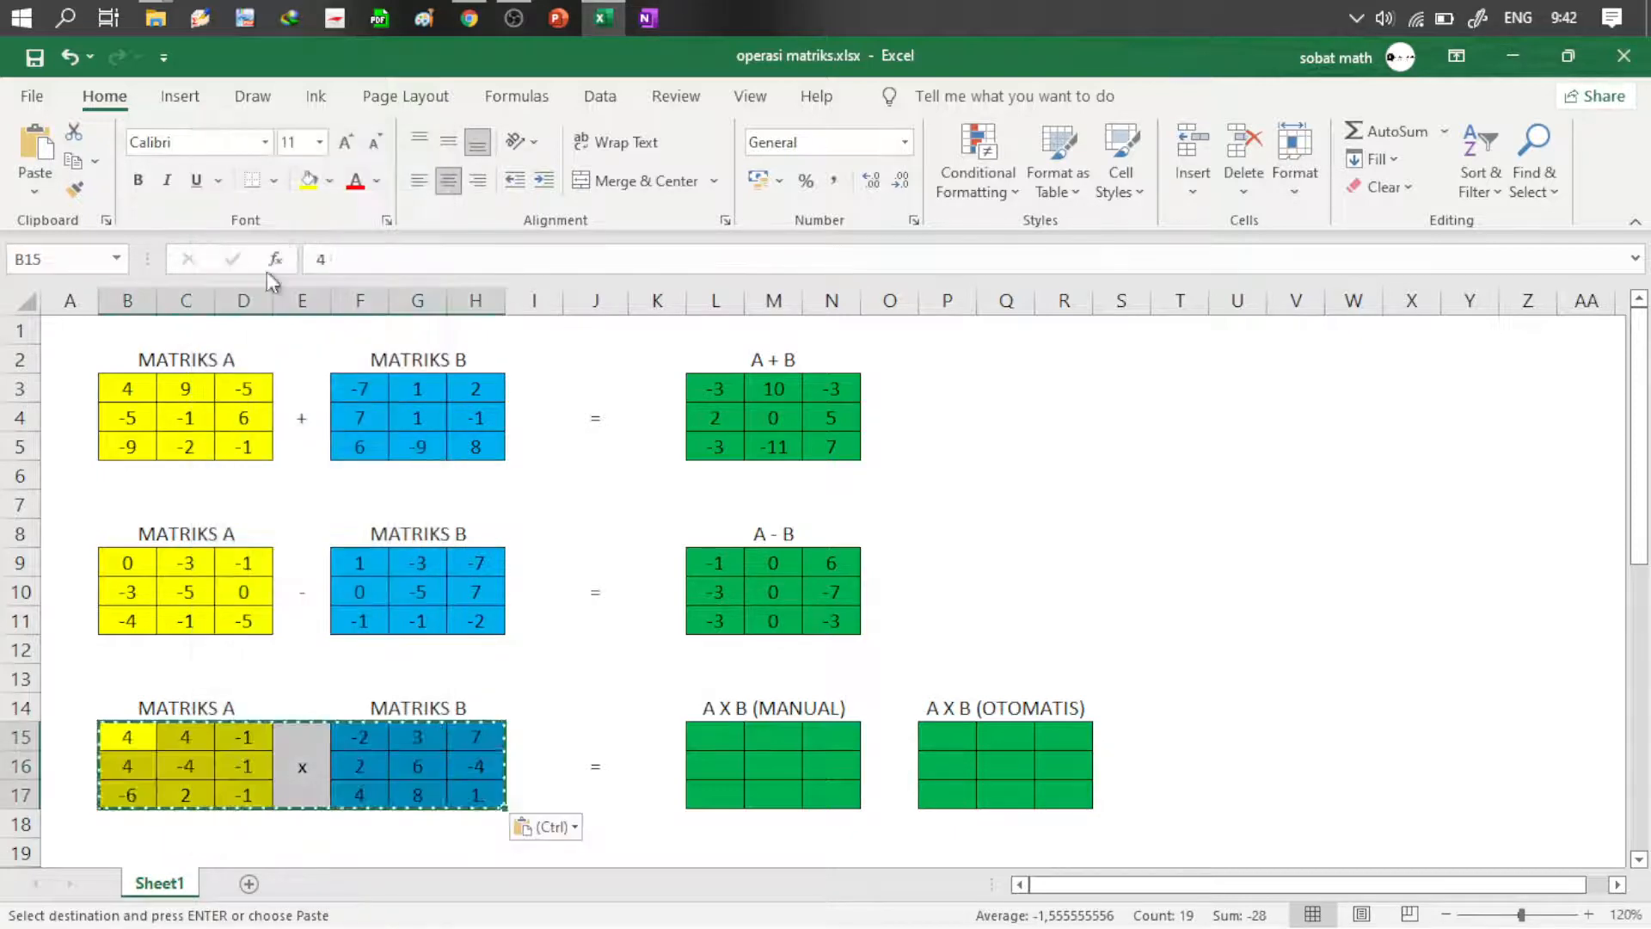
pyautogui.click(243, 766)
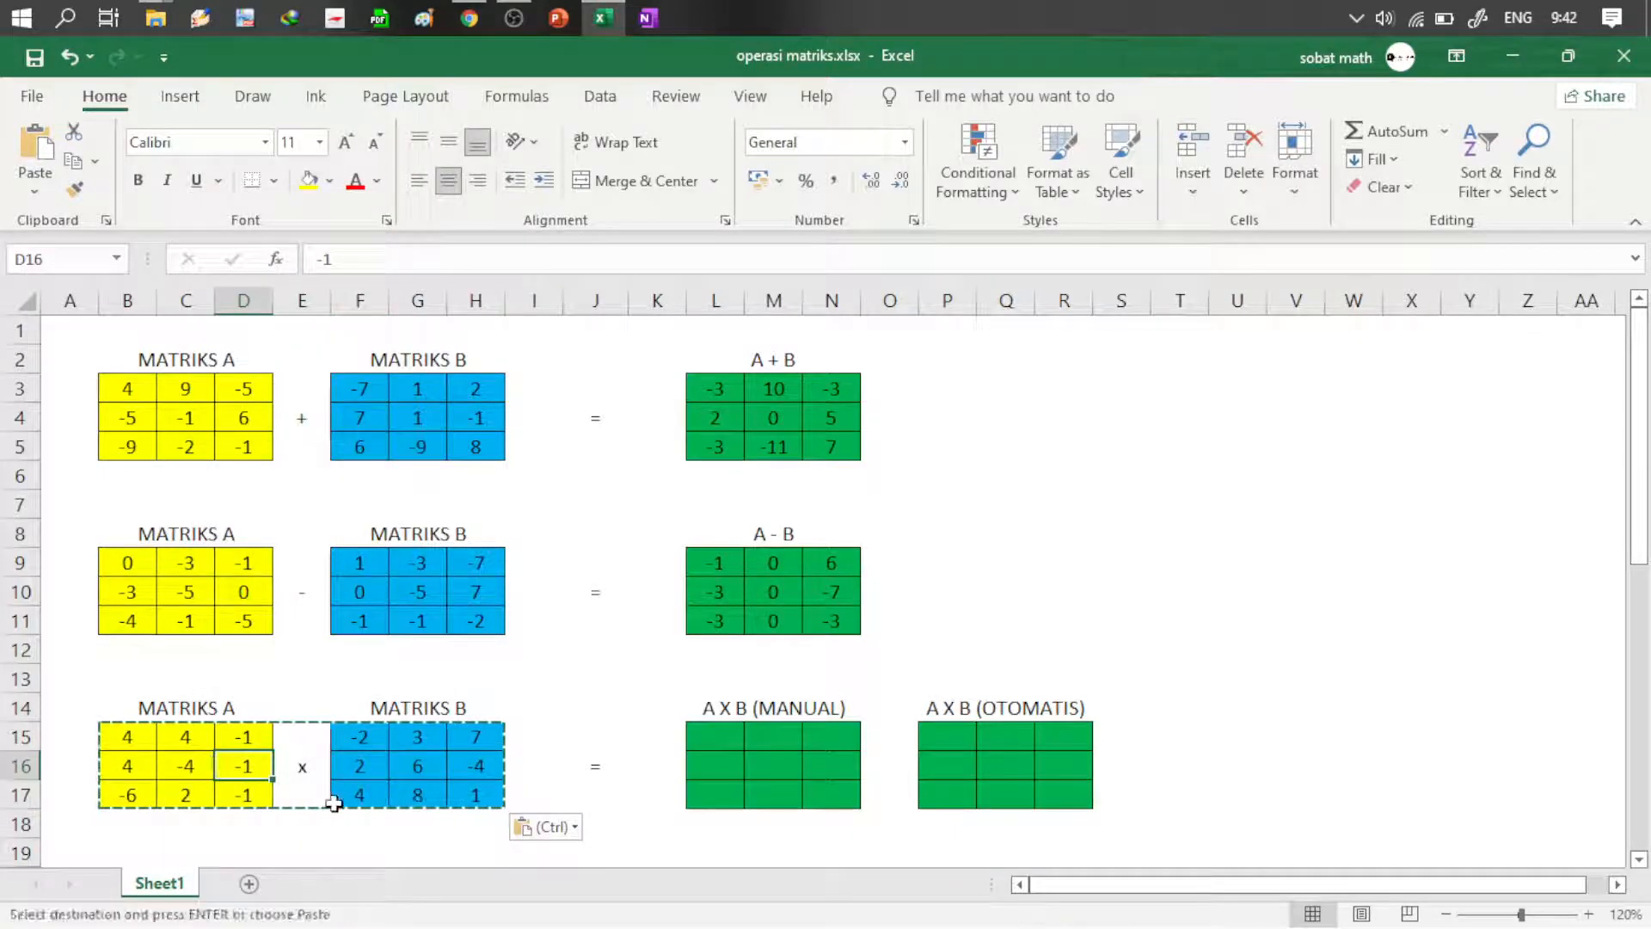
pyautogui.press('Escape')
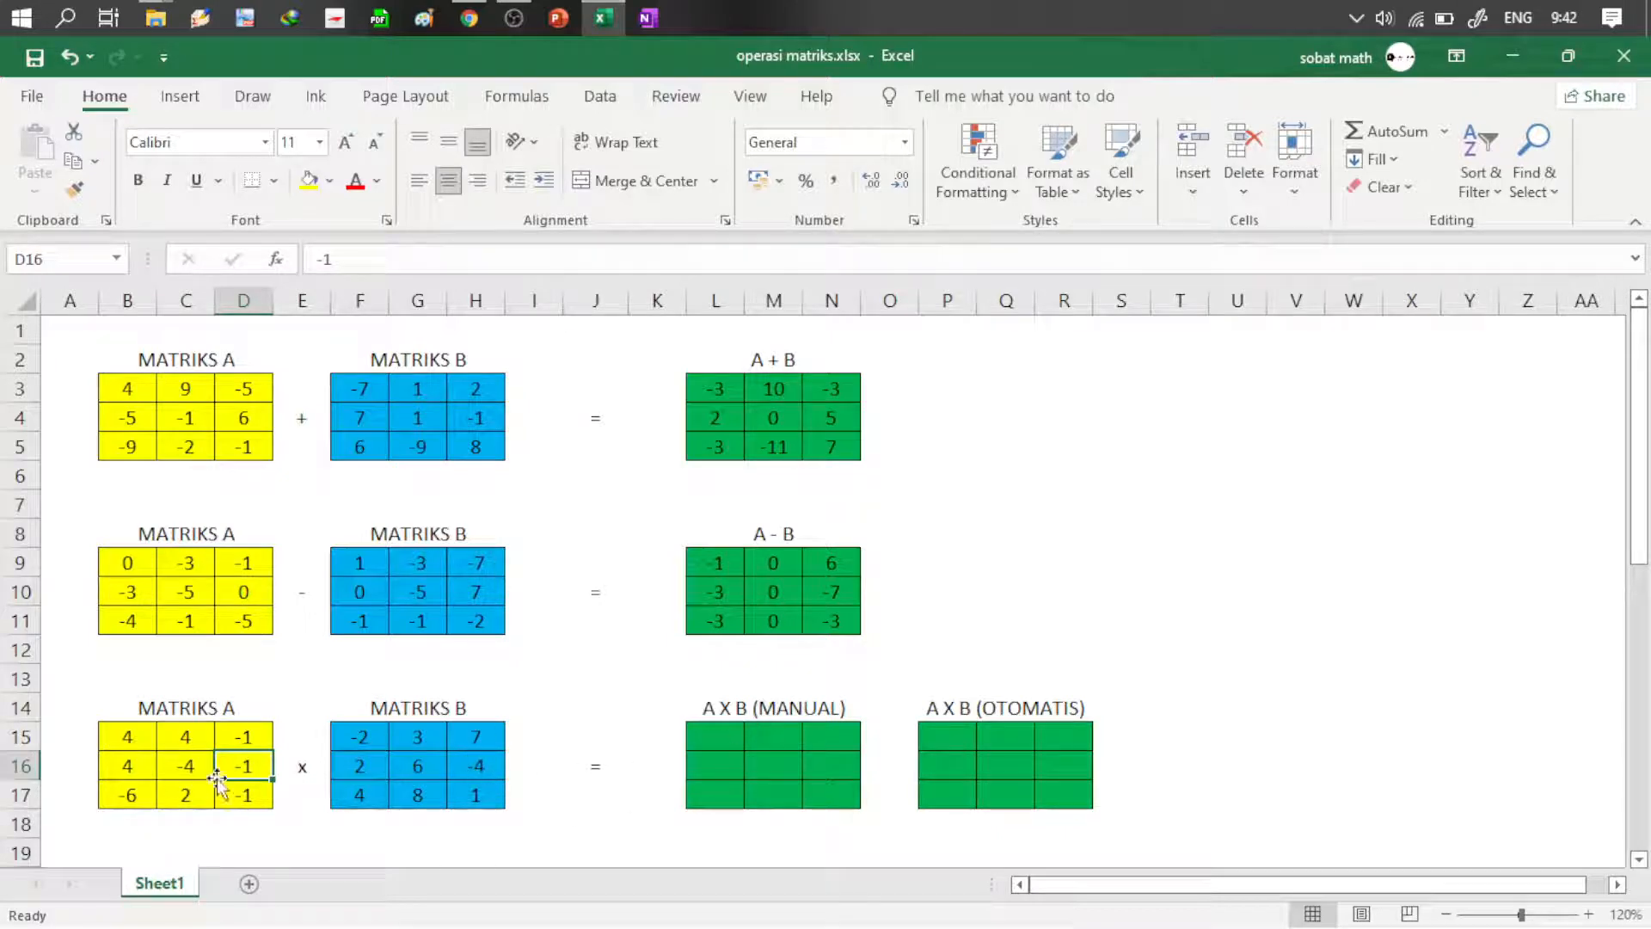
# Step: Examine how the first row of Matrix A, B15:D15, pairs with the first column of Matrix B, F15:F17, to give product cell L15
pyautogui.moveTo(129, 736); pyautogui.dragTo(258, 740)
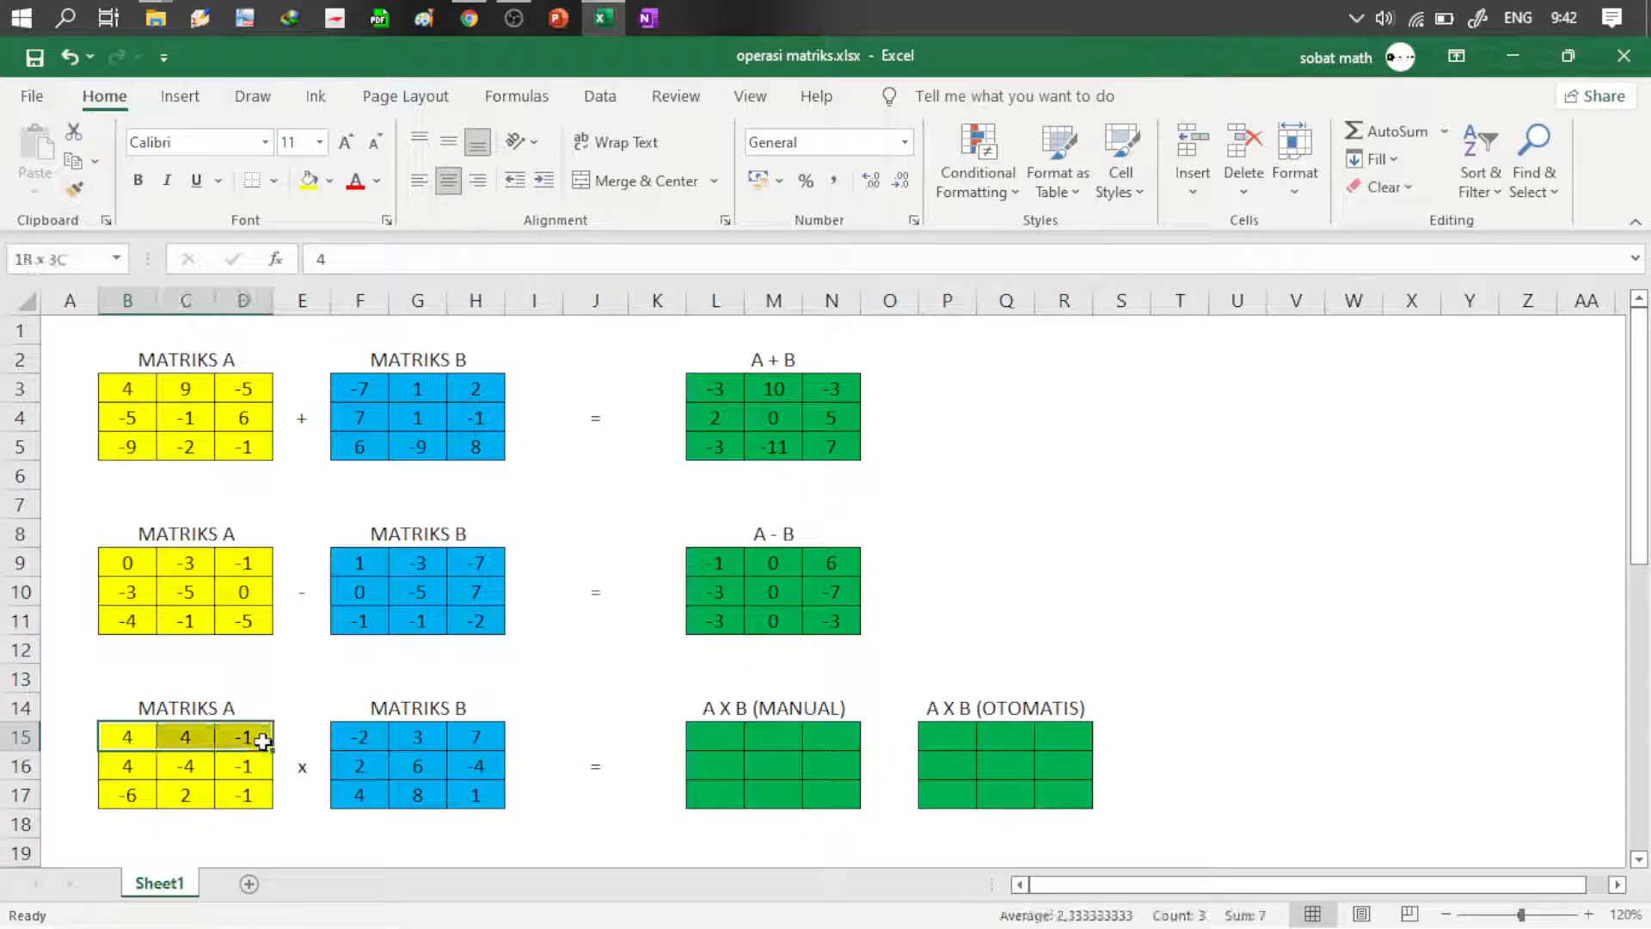
pyautogui.keyDown('shift'); pyautogui.click(354, 738); pyautogui.keyUp('shift')
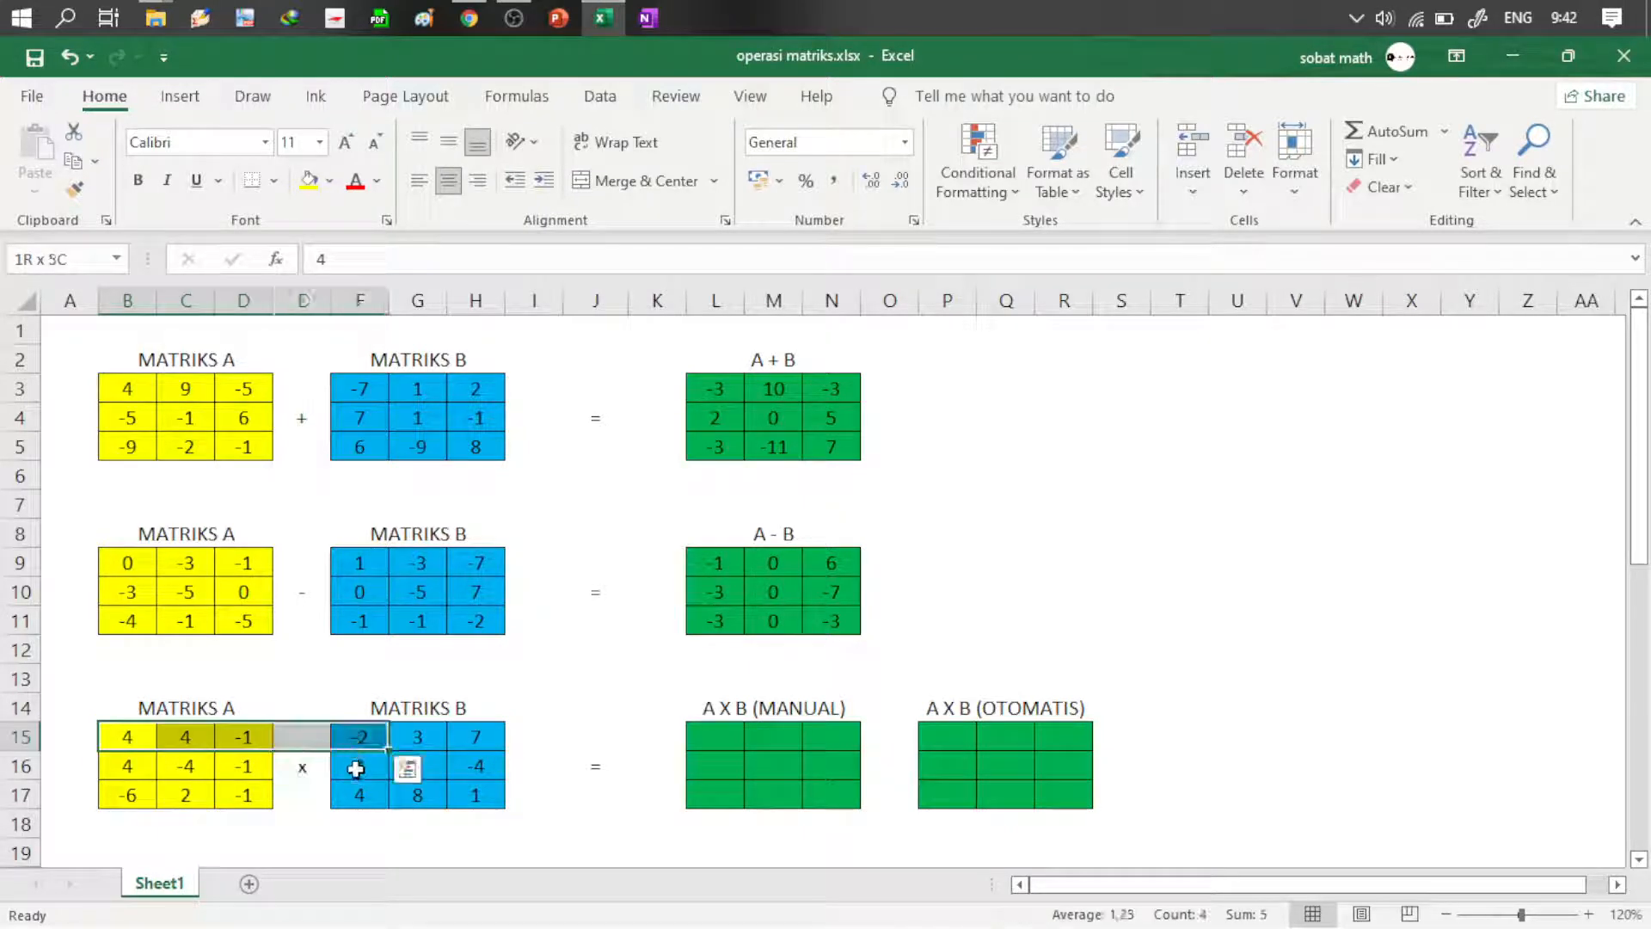
pyautogui.click(111, 736)
pyautogui.keyDown('shift'); pyautogui.click(243, 734); pyautogui.keyUp('shift')
pyautogui.keyDown('ctrl'); pyautogui.click(355, 737); pyautogui.keyUp('ctrl')
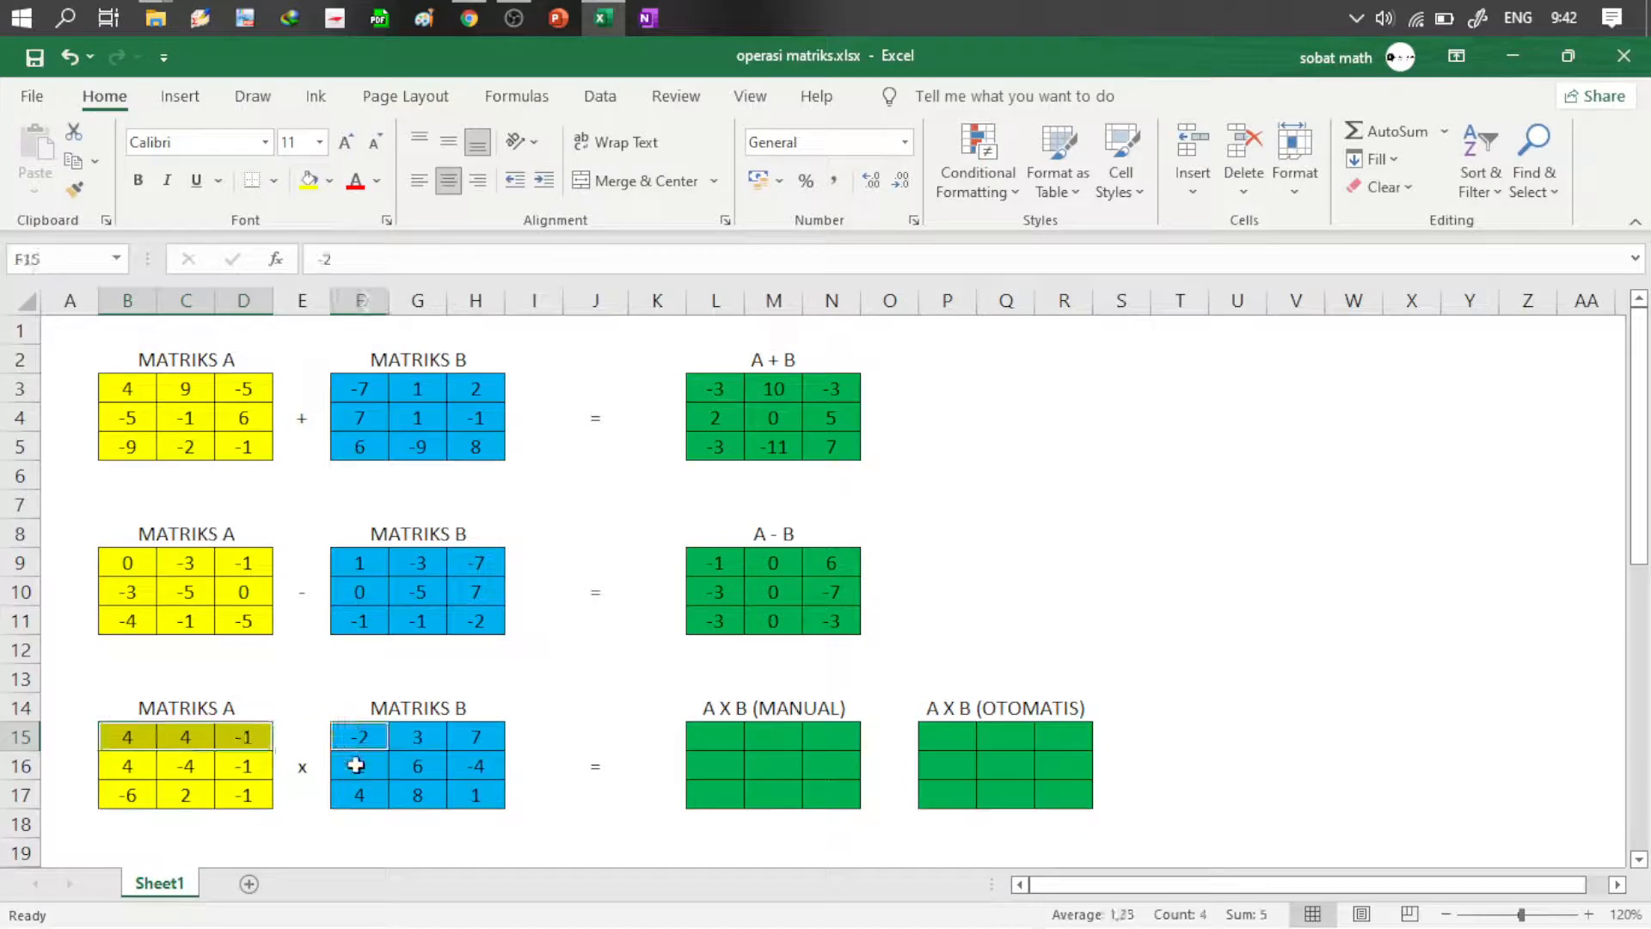
pyautogui.keyDown('ctrl'); pyautogui.click(356, 765); pyautogui.keyUp('ctrl')
pyautogui.keyDown('ctrl'); pyautogui.click(358, 793); pyautogui.keyUp('ctrl')
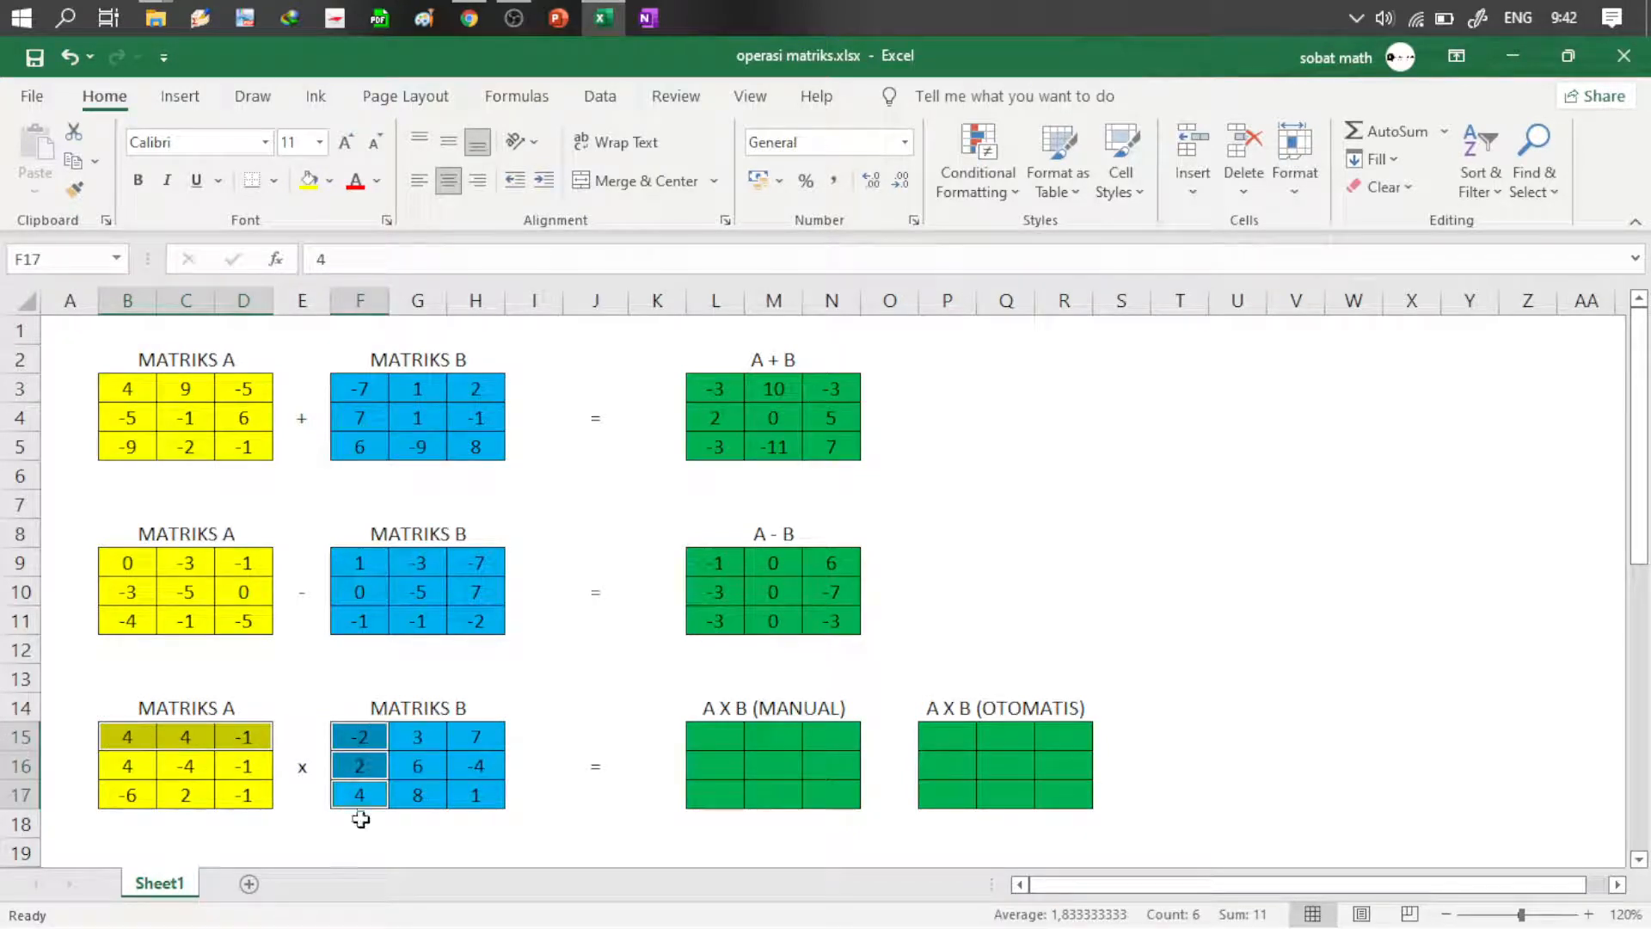
pyautogui.keyDown('ctrl'); pyautogui.click(716, 737); pyautogui.keyUp('ctrl')
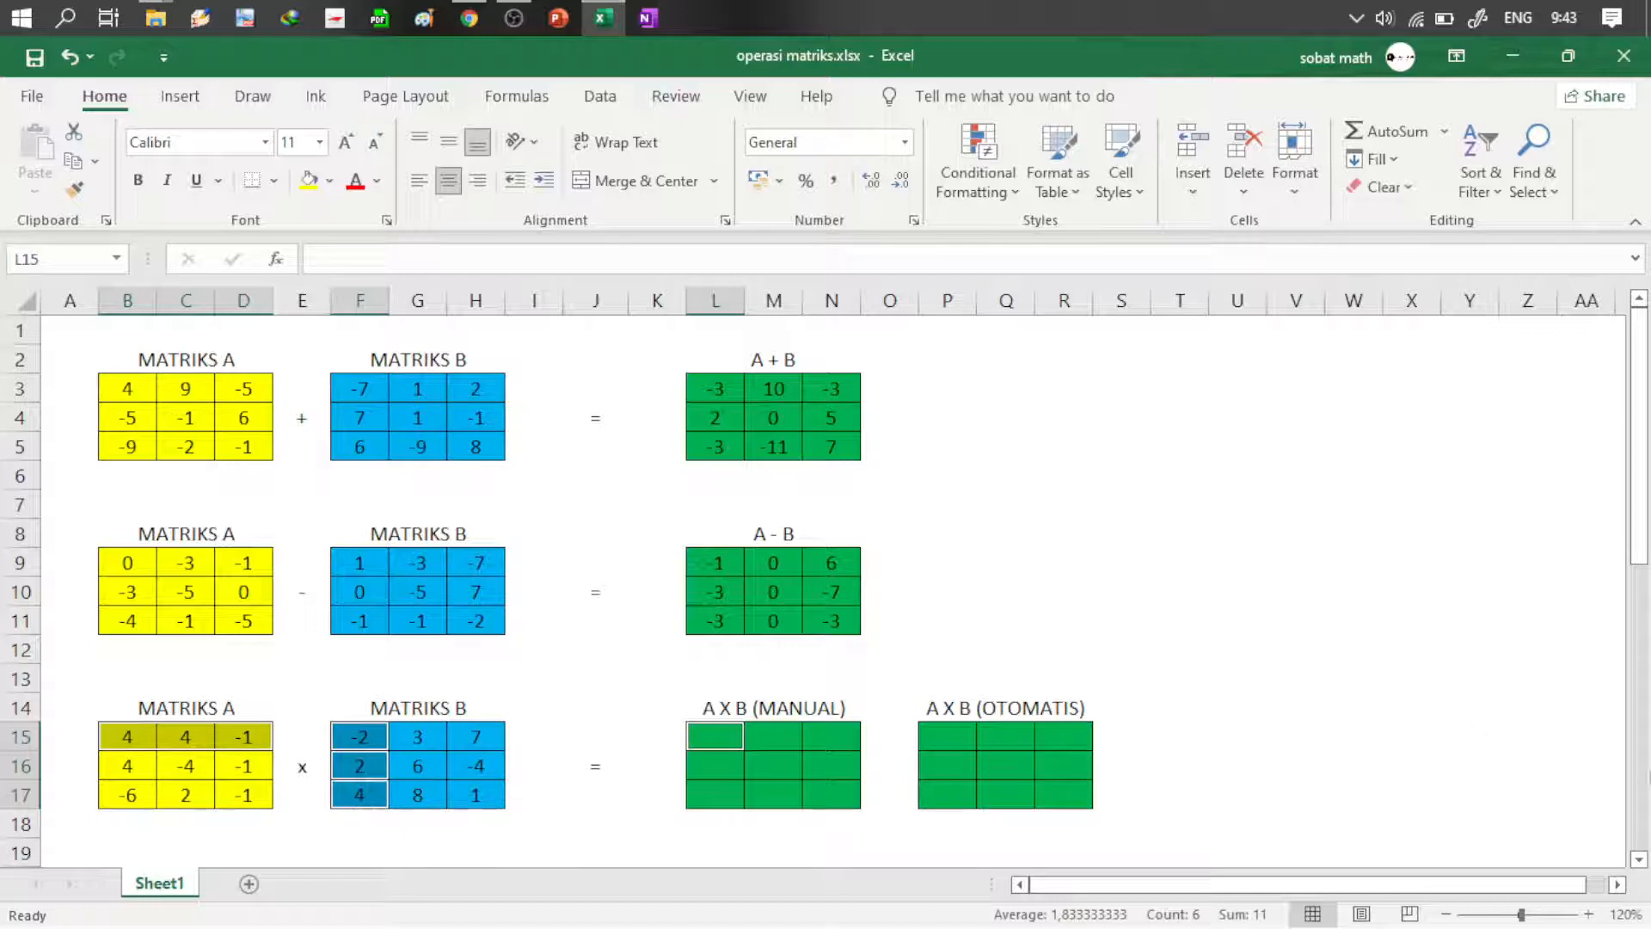
# Step: Label the order of both multiplication matrices by entering 3x3 in C18 below Matrix A and in G18 below Matrix B
pyautogui.moveTo(1645, 540); pyautogui.dragTo(1644, 534)
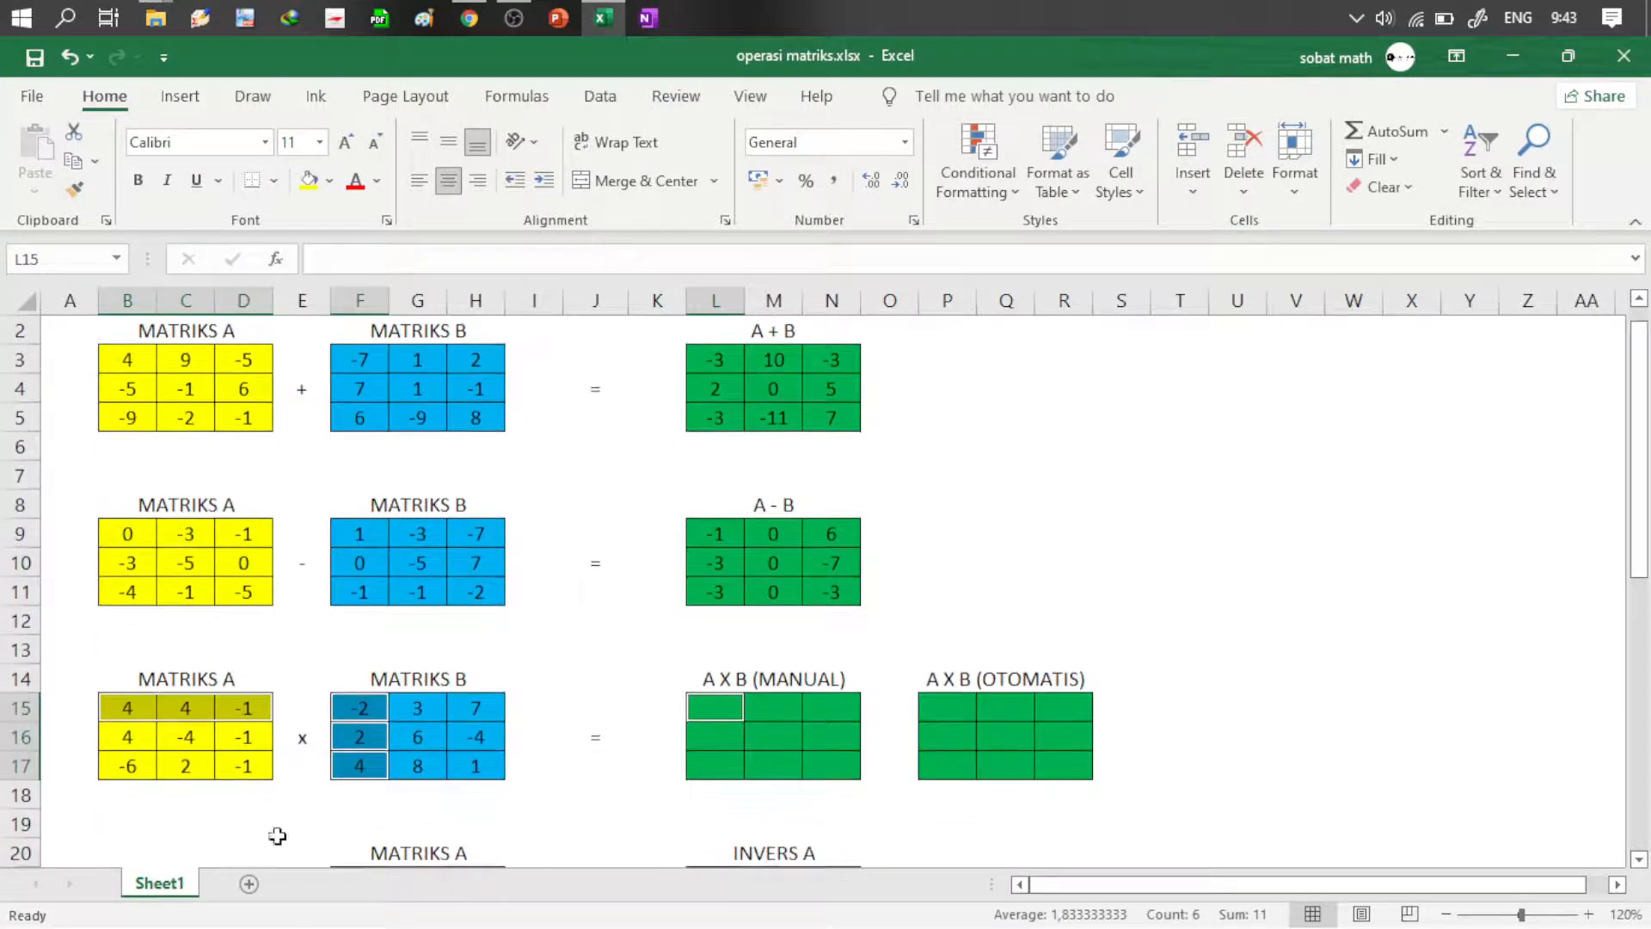
pyautogui.click(200, 805)
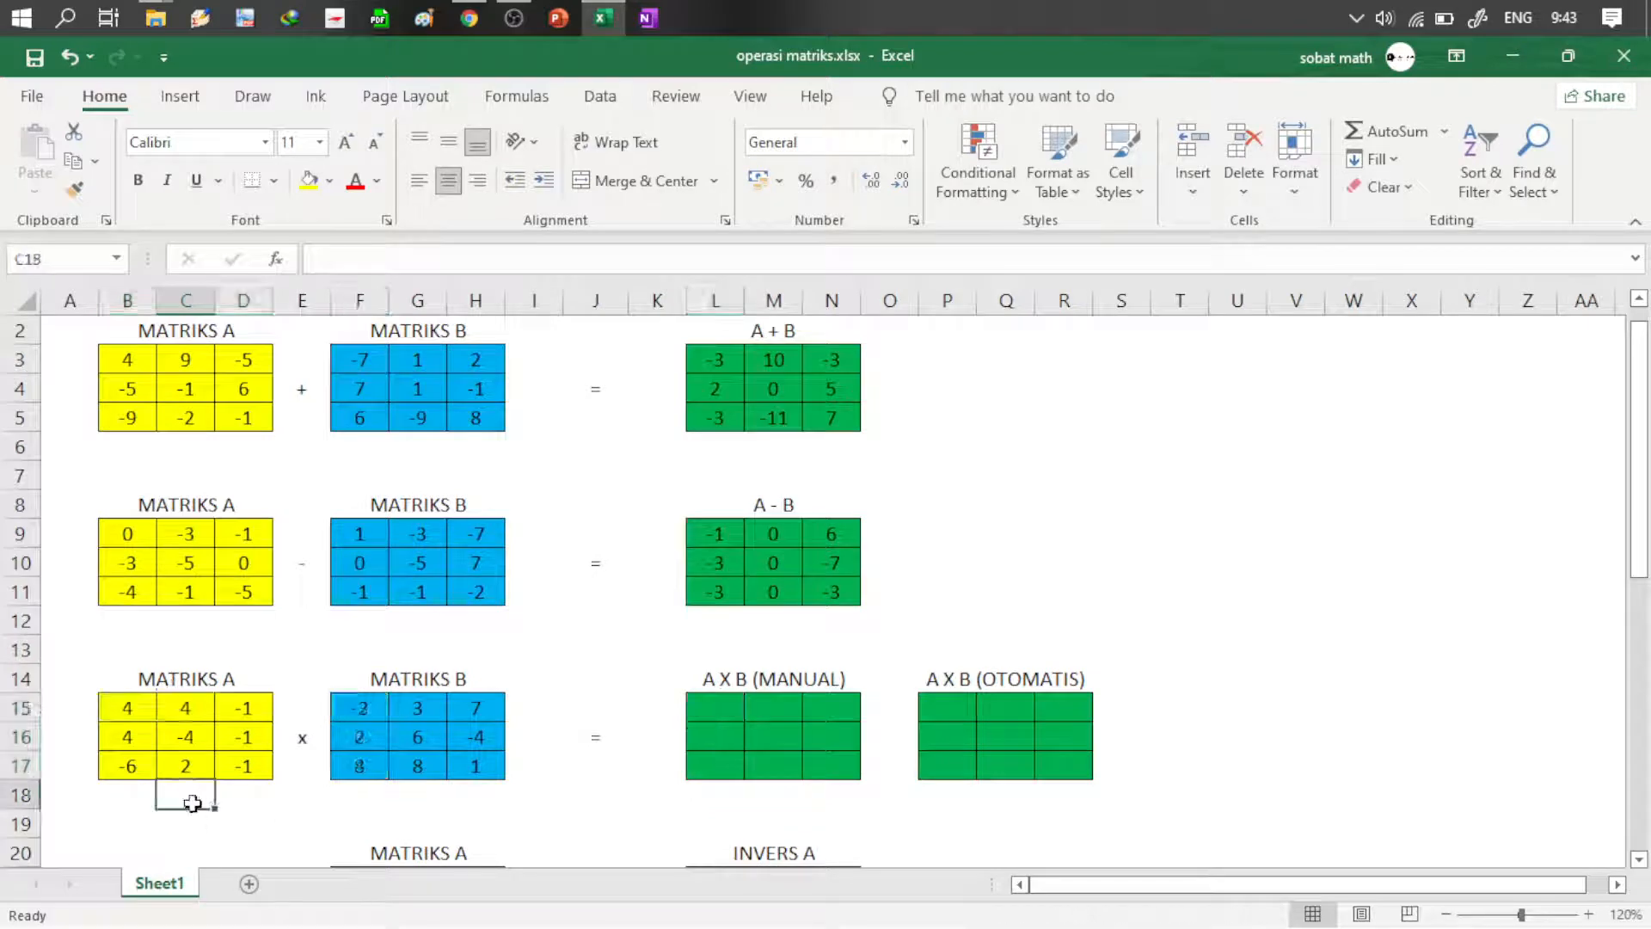
pyautogui.write('3x3')
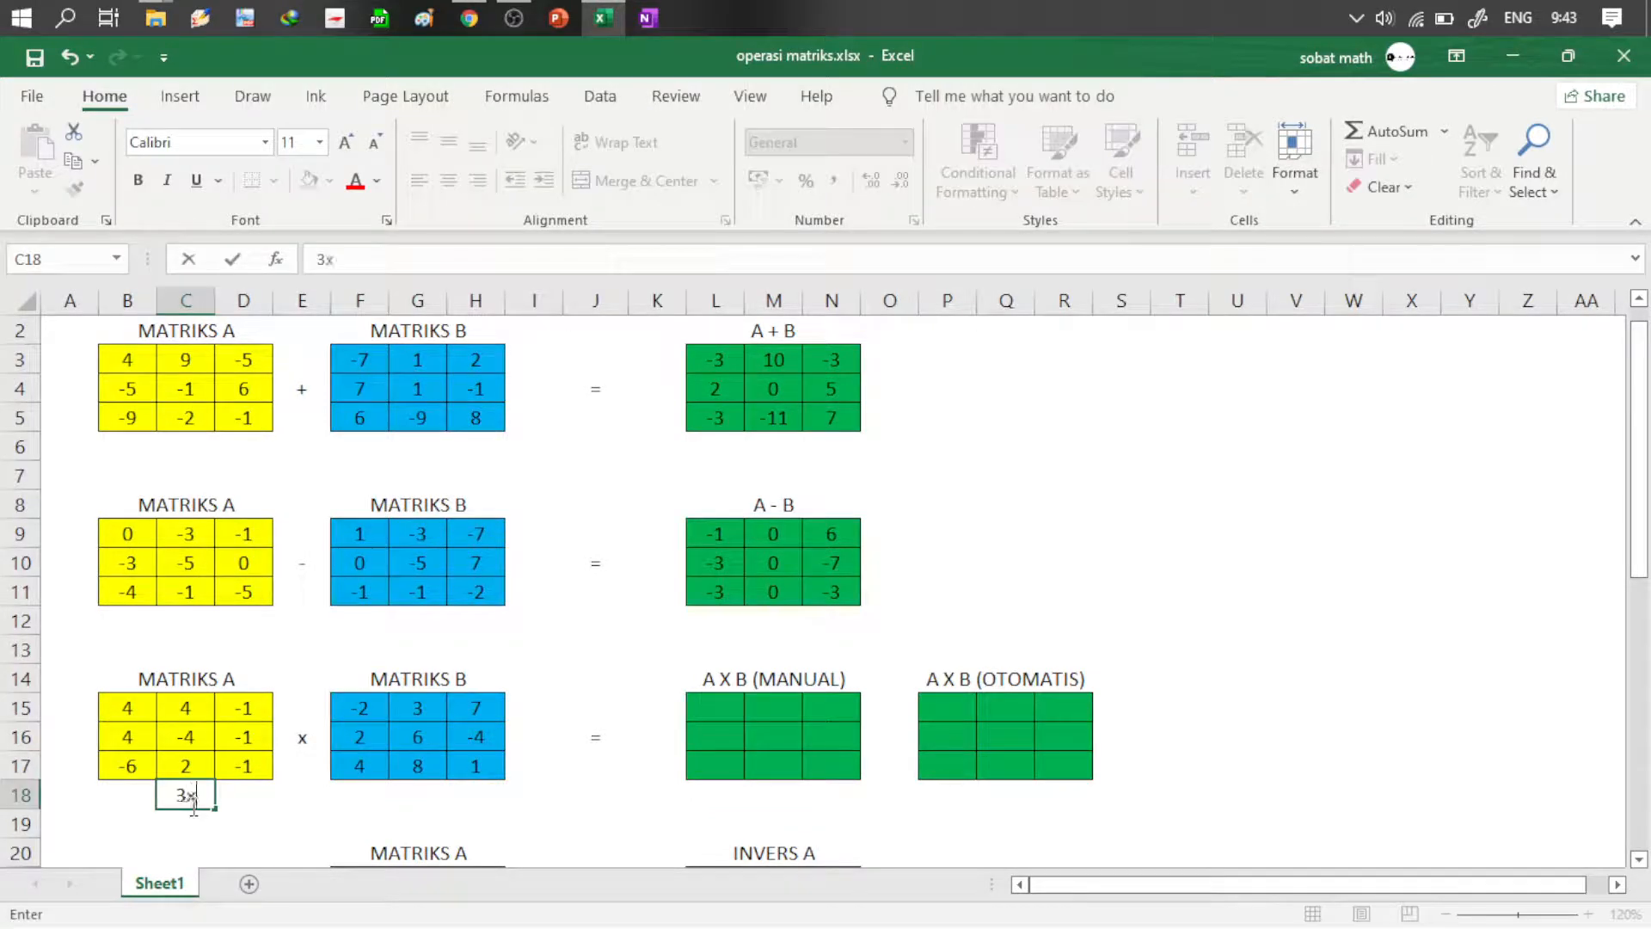
pyautogui.press('Tab')
pyautogui.press('Tab')
pyautogui.press('Tab')
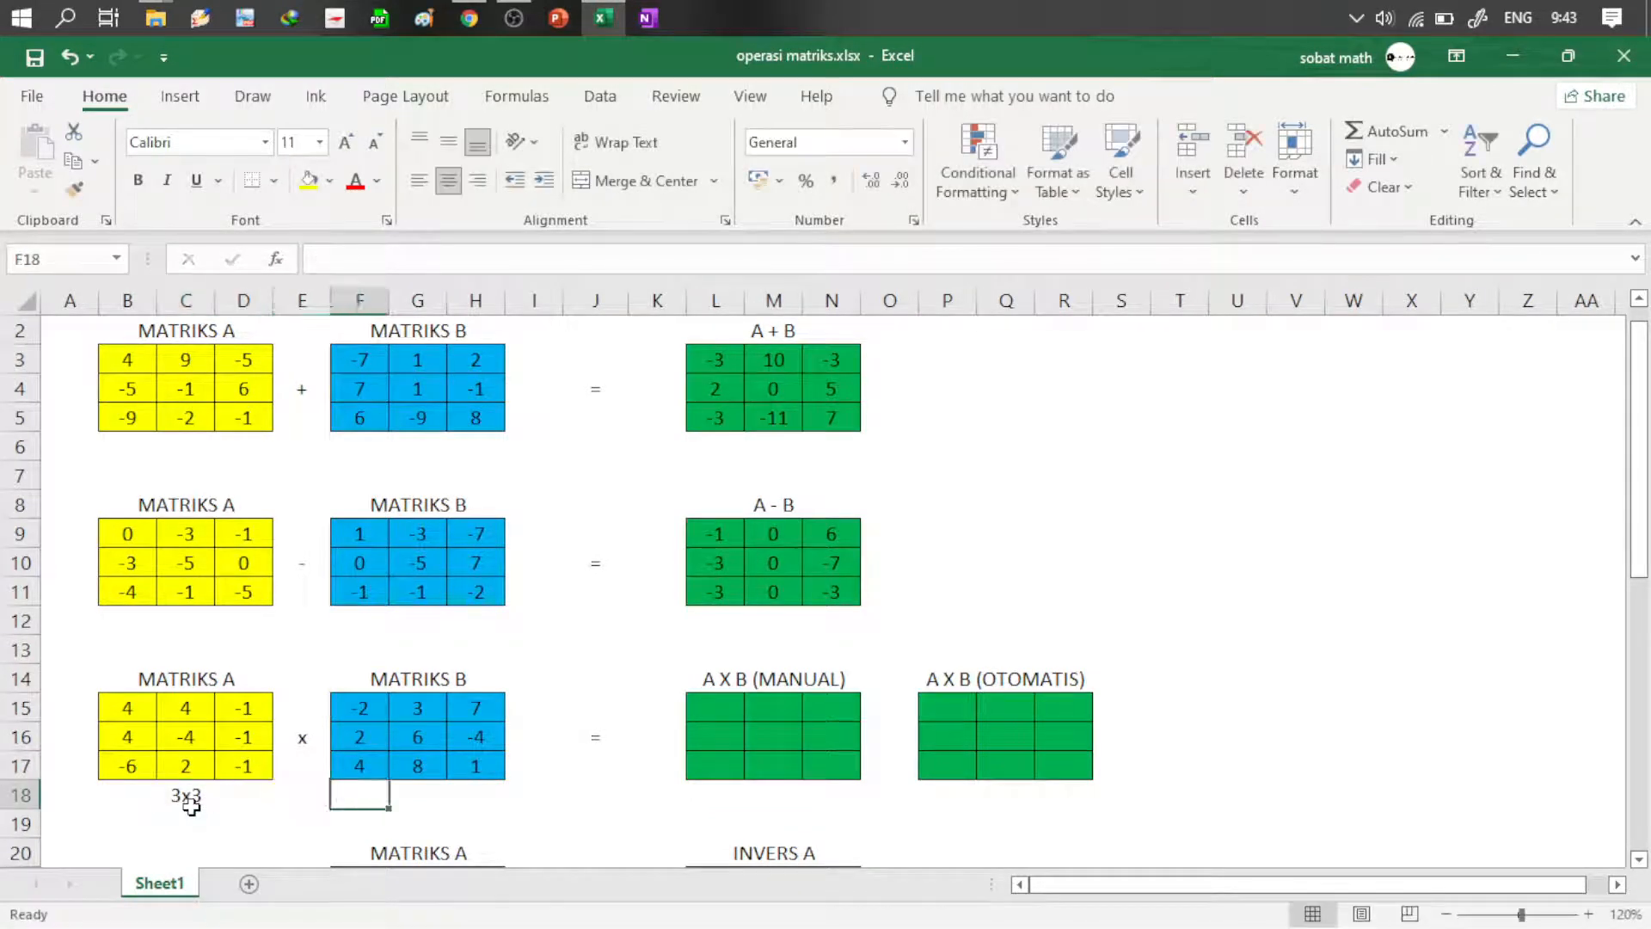
pyautogui.press('Tab')
pyautogui.write('3')
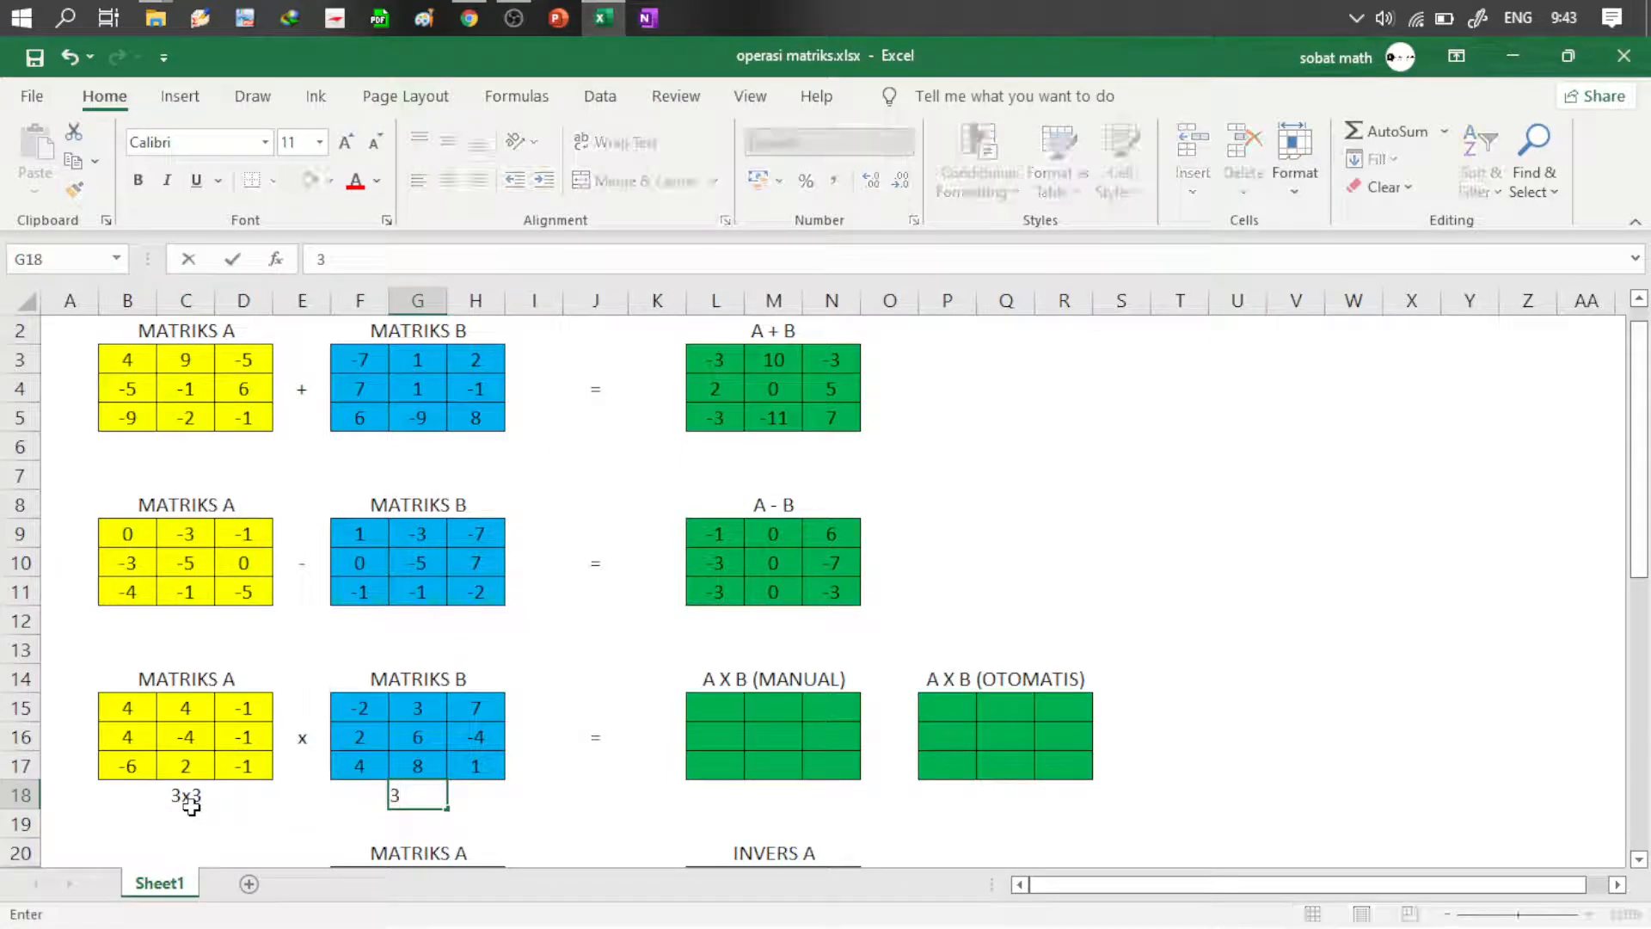
pyautogui.write('x3')
pyautogui.press('Tab')
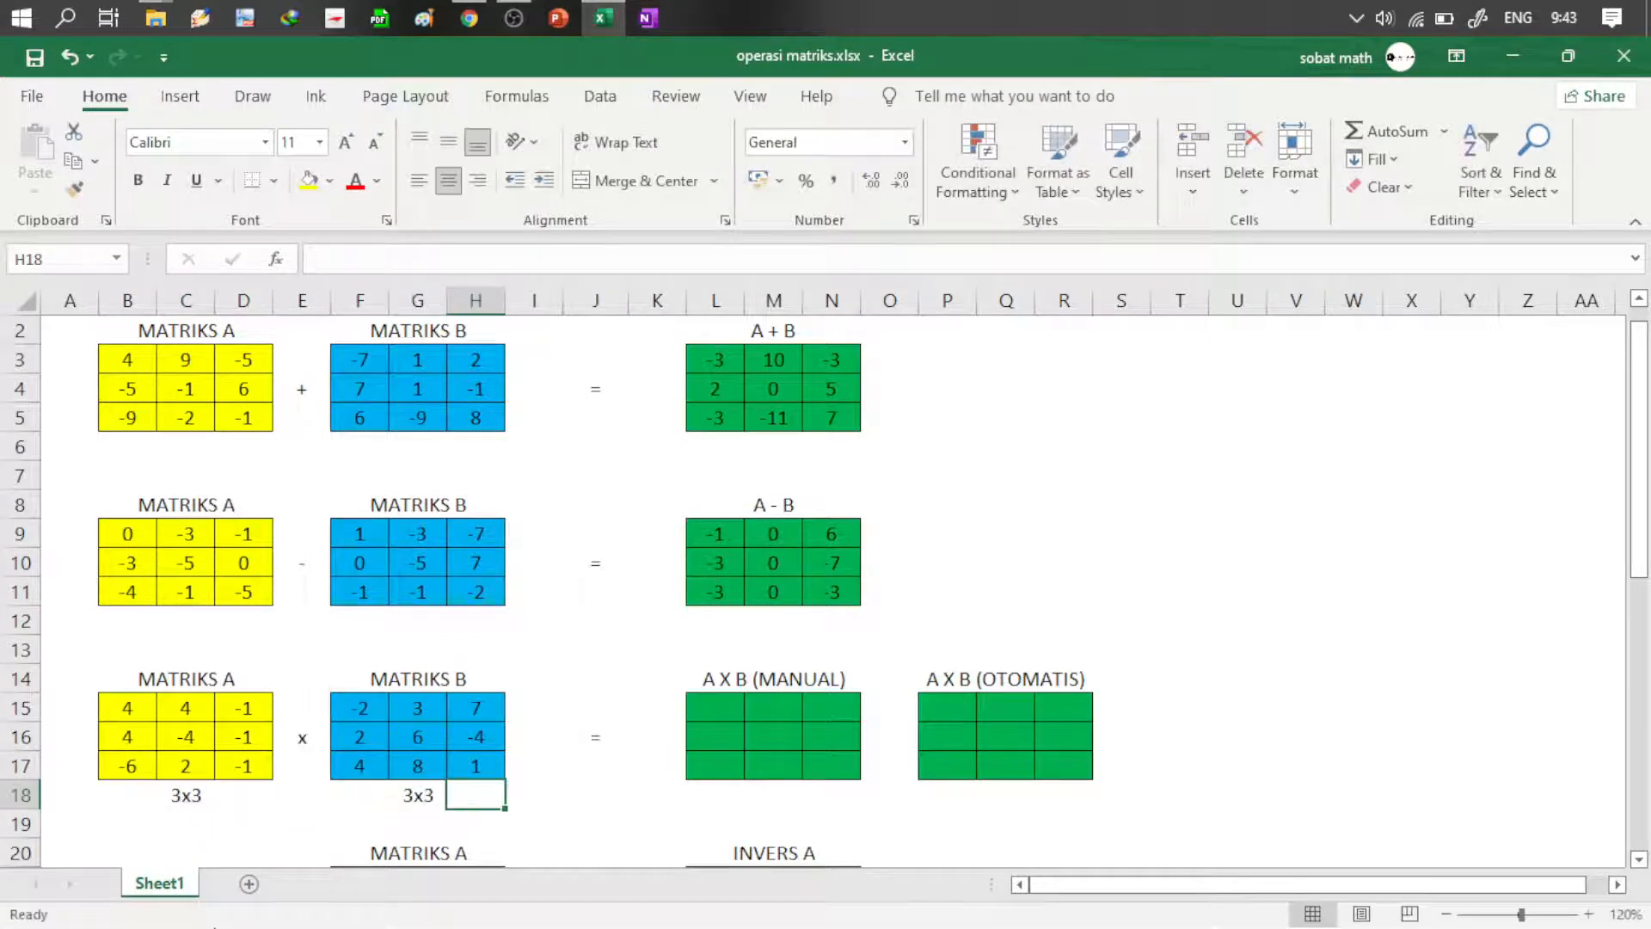
# Step: Colour the second 3 of the C18 order label and the first 3 of the G18 order label red
pyautogui.click(201, 797)
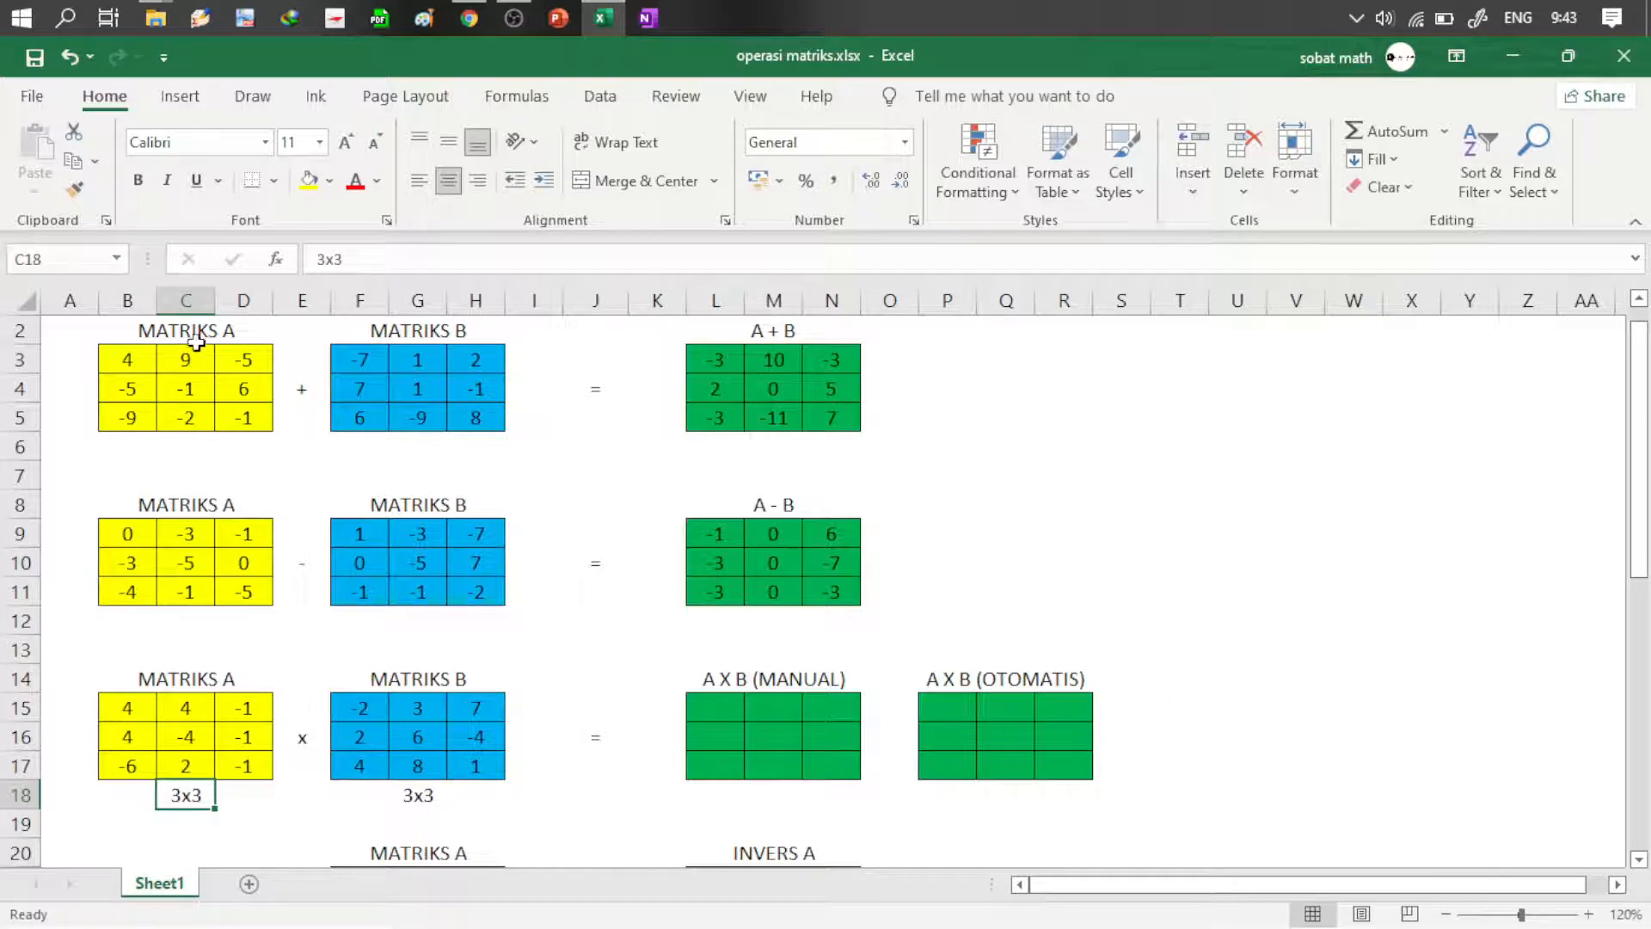
pyautogui.doubleClick(189, 796)
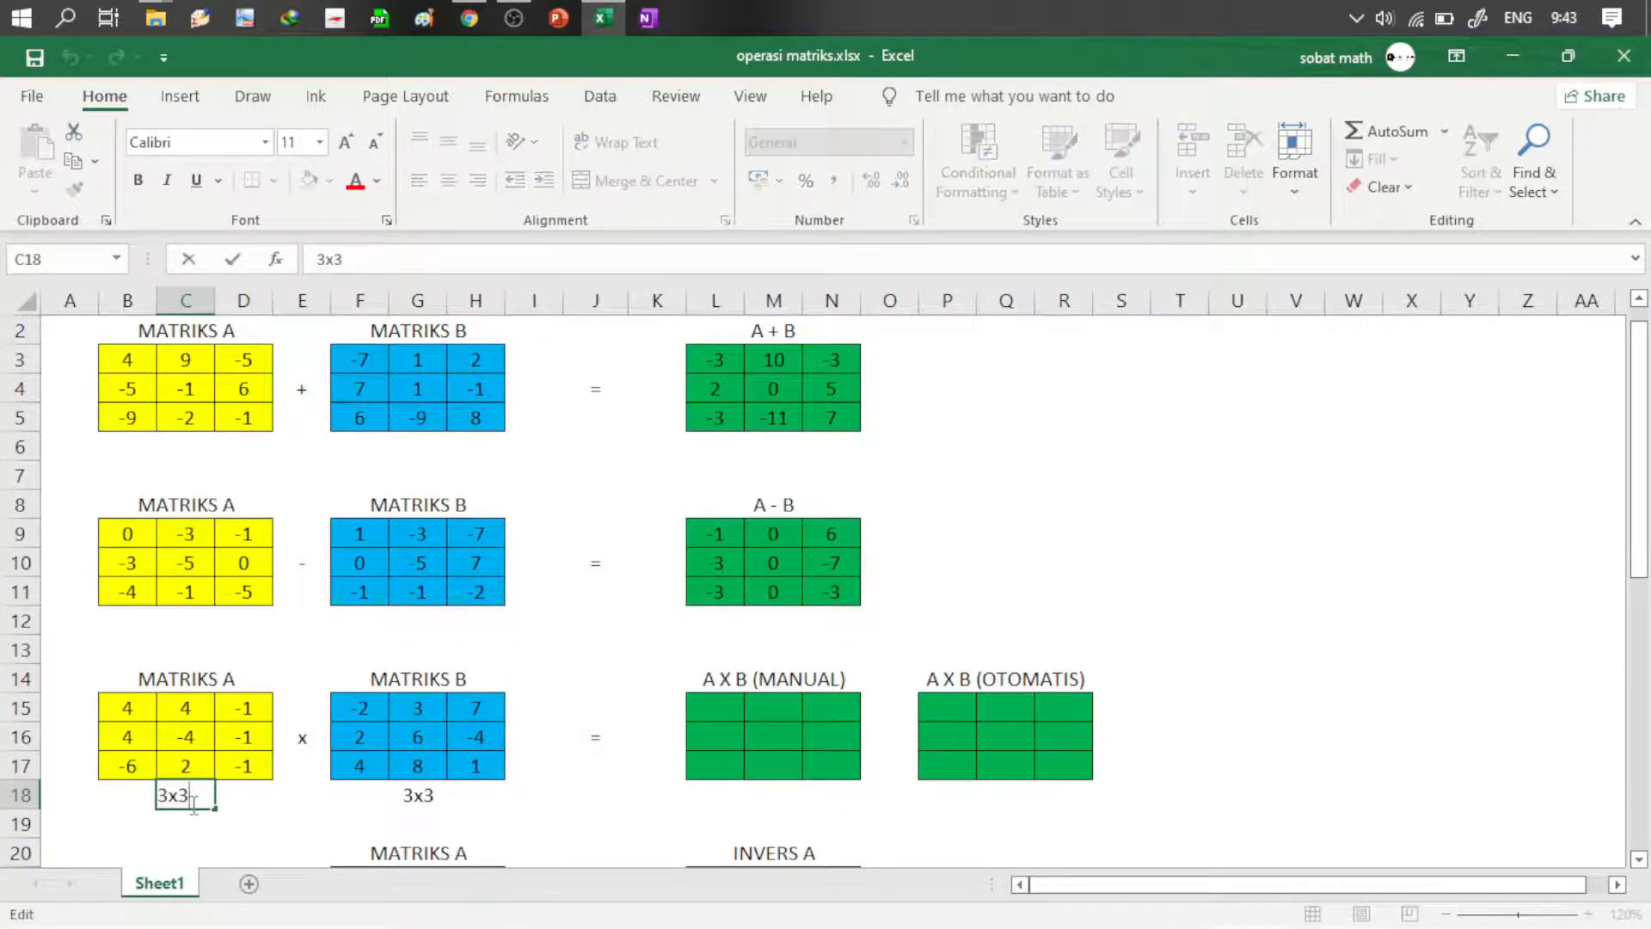
pyautogui.click(357, 182)
pyautogui.click(412, 799)
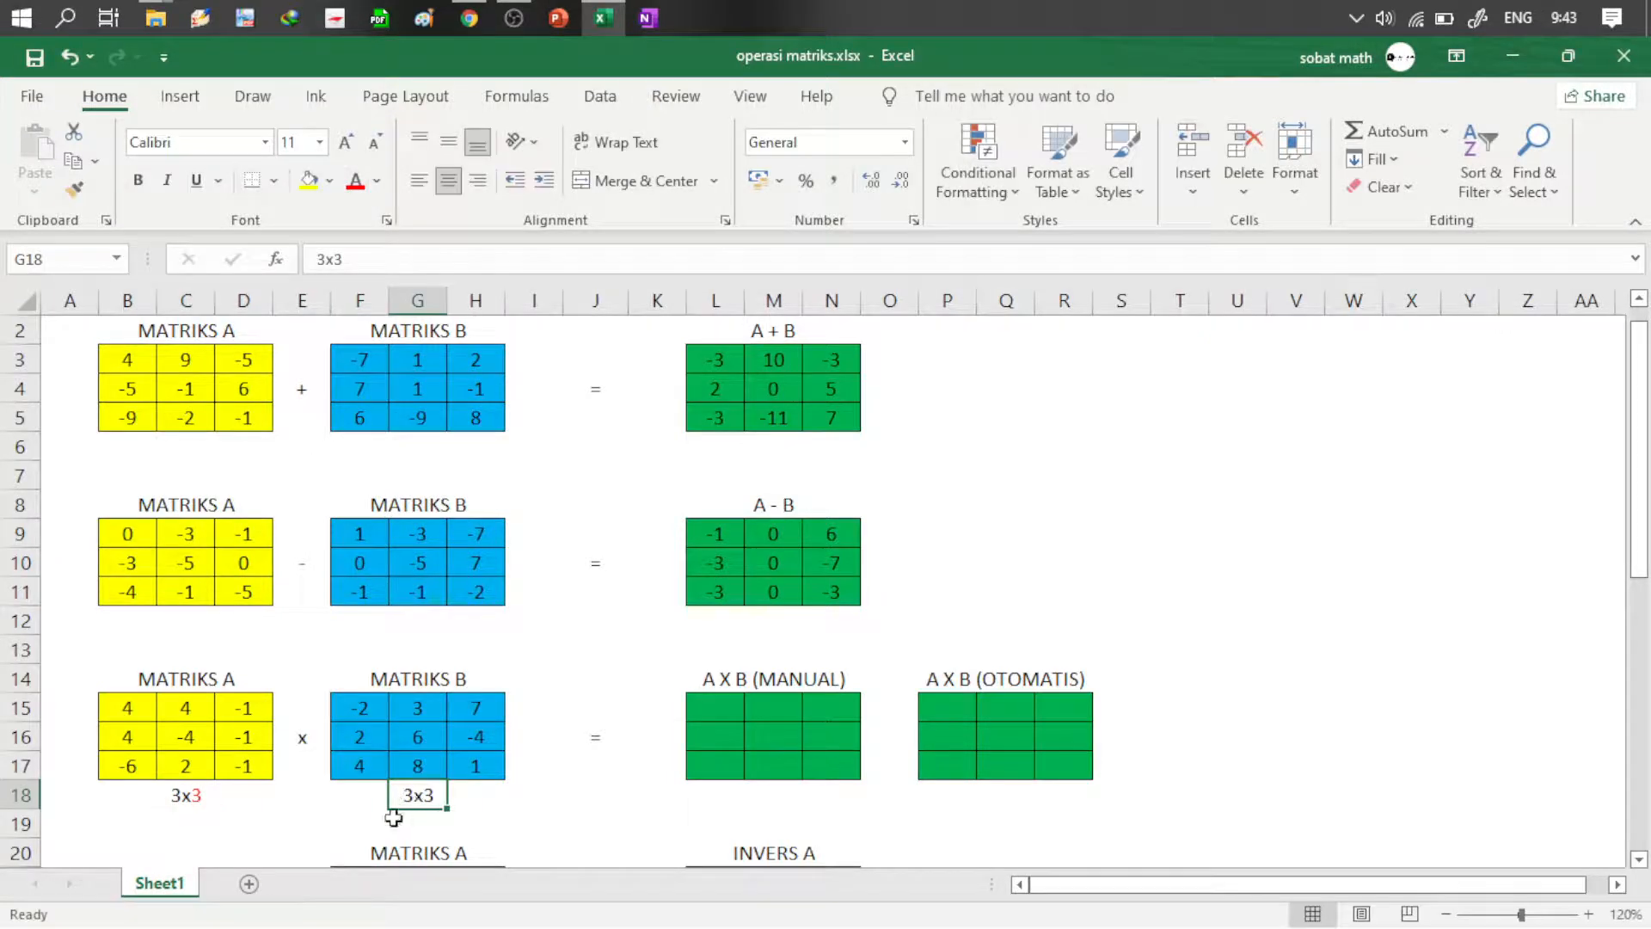
pyautogui.press('F2')
pyautogui.moveTo(392, 799); pyautogui.dragTo(404, 800)
pyautogui.click(356, 180)
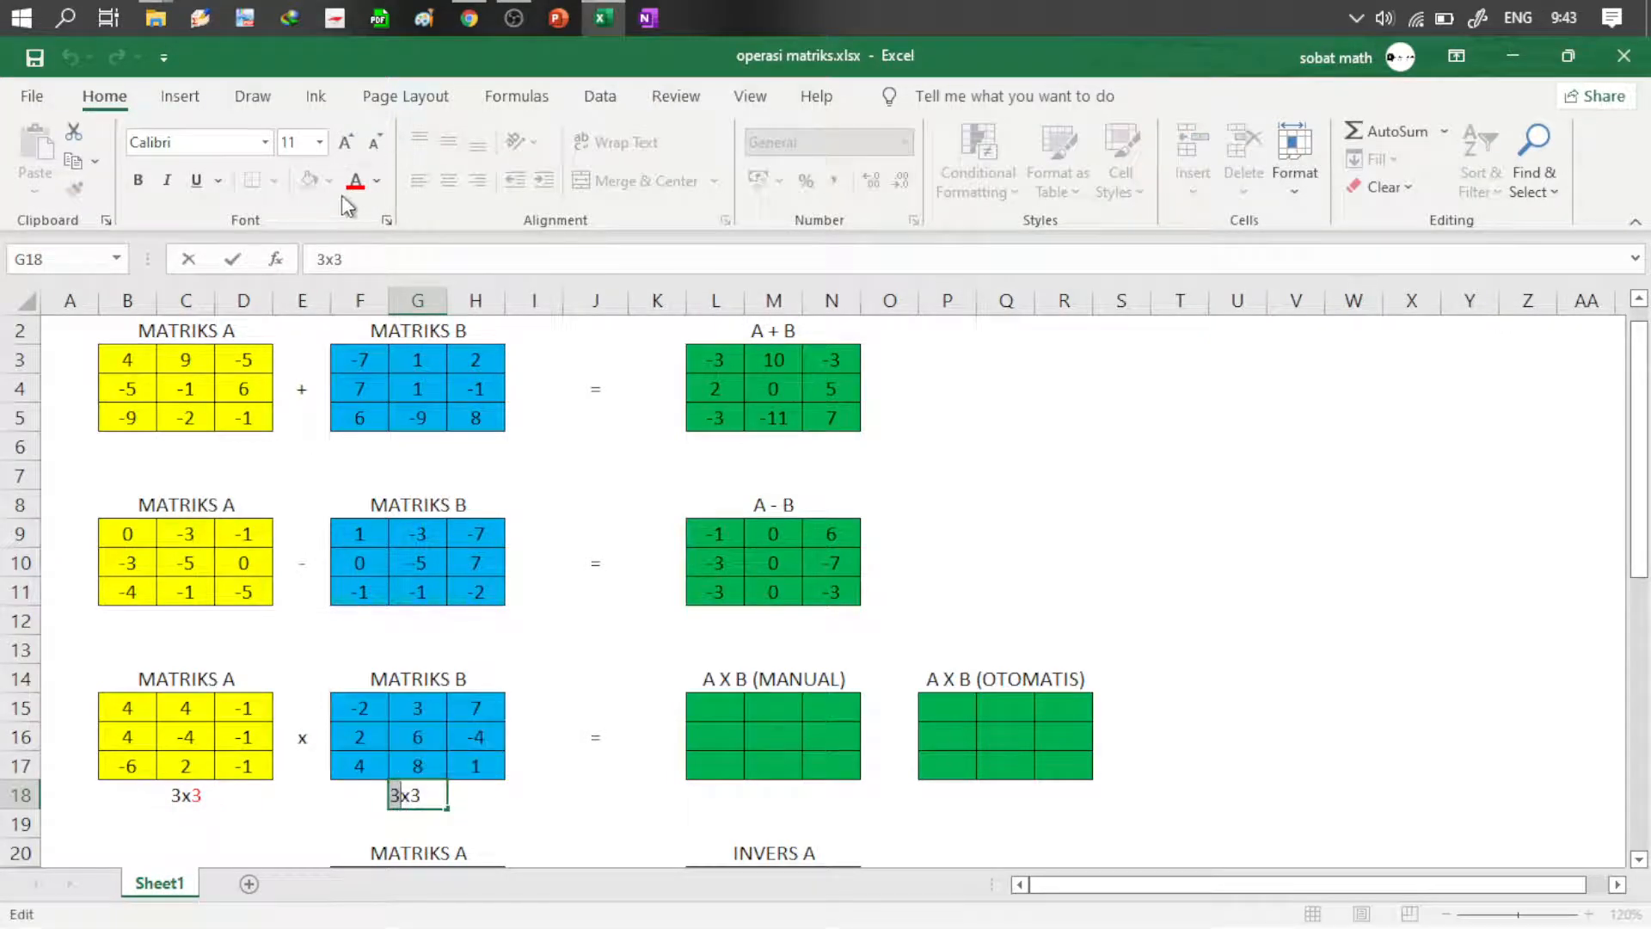
pyautogui.click(521, 827)
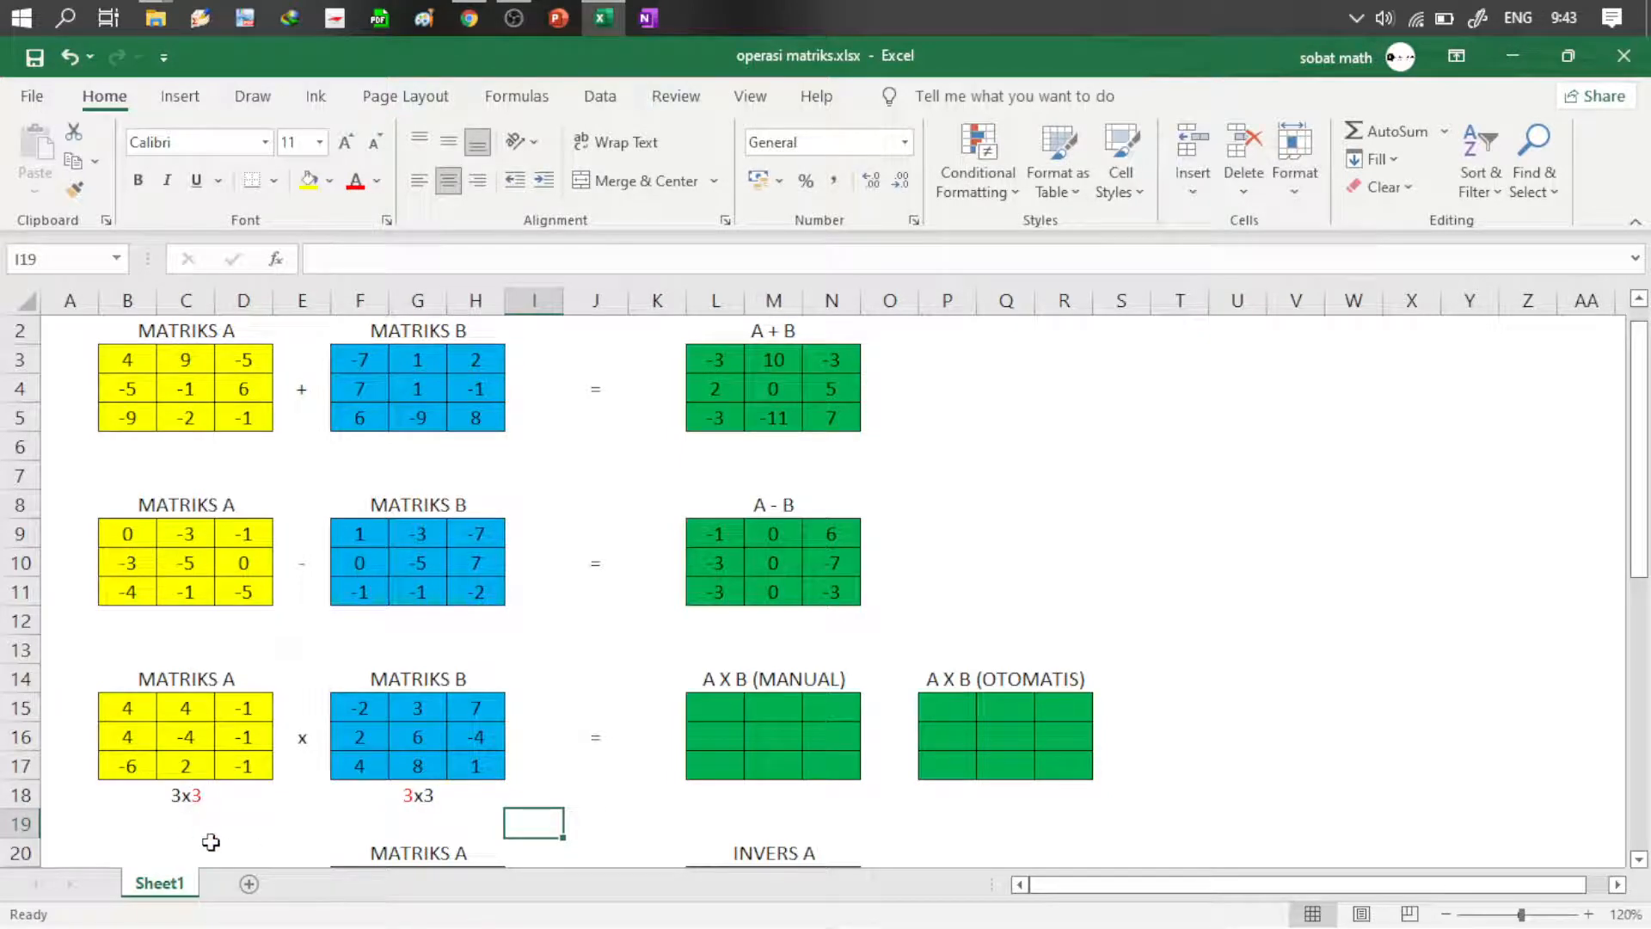
pyautogui.click(189, 797)
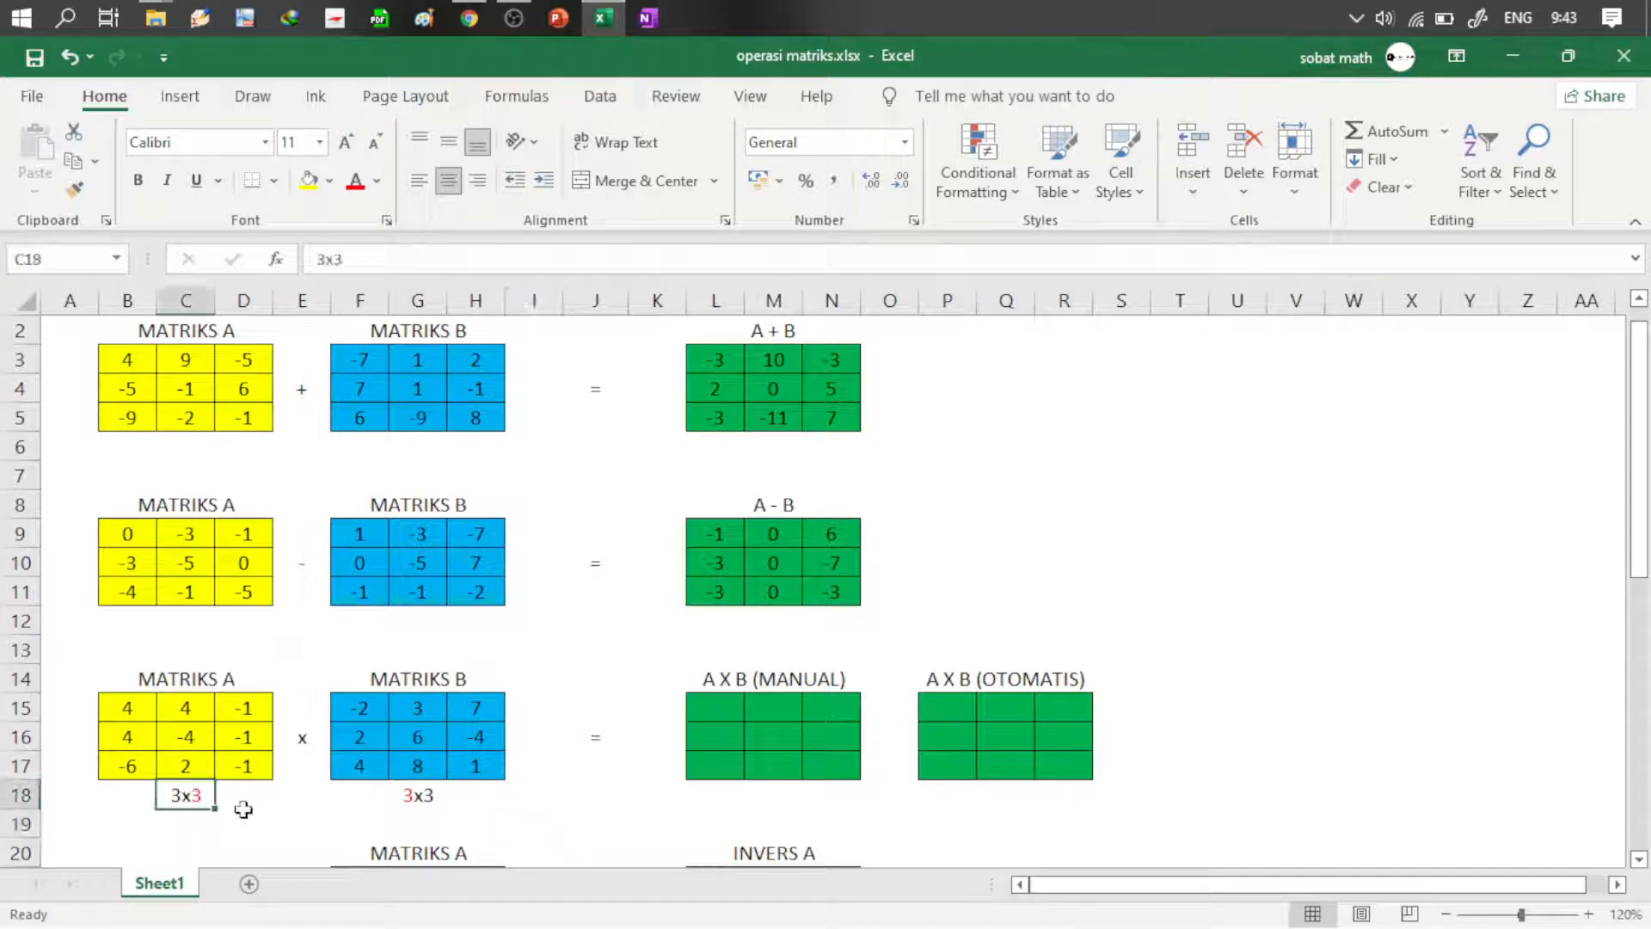
pyautogui.keyDown('ctrl'); pyautogui.click(427, 798); pyautogui.keyUp('ctrl')
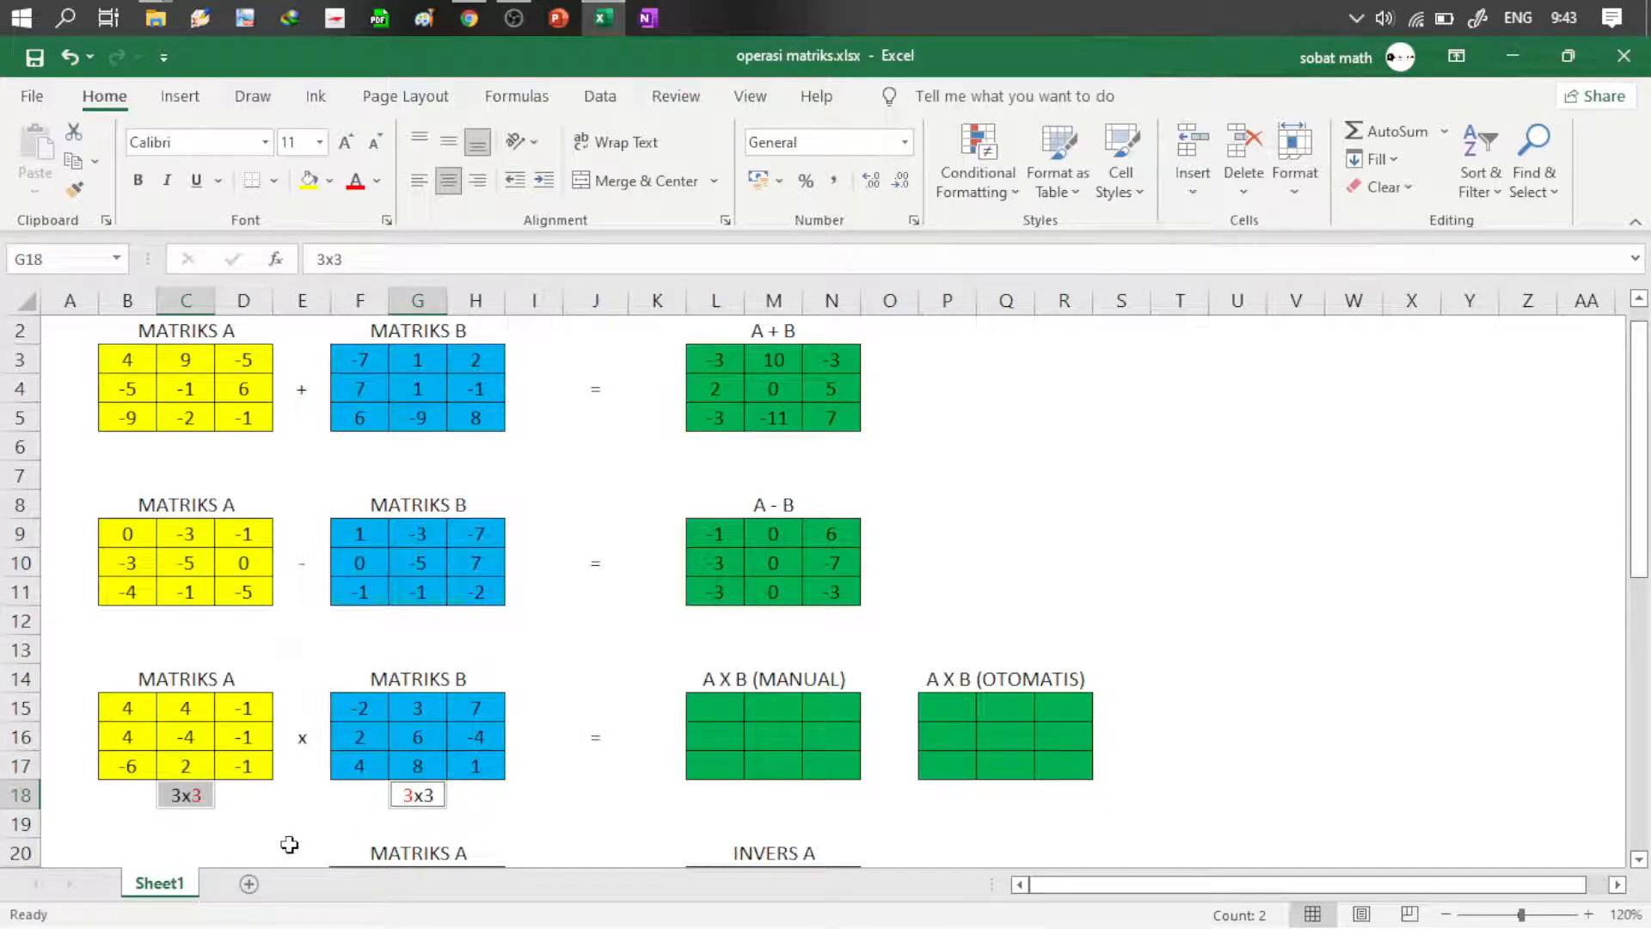
# Step: Examine the 3x3 order labels and how Matrix A's first row pairs with Matrix B's first and second columns for L15 and M15
pyautogui.click(198, 798)
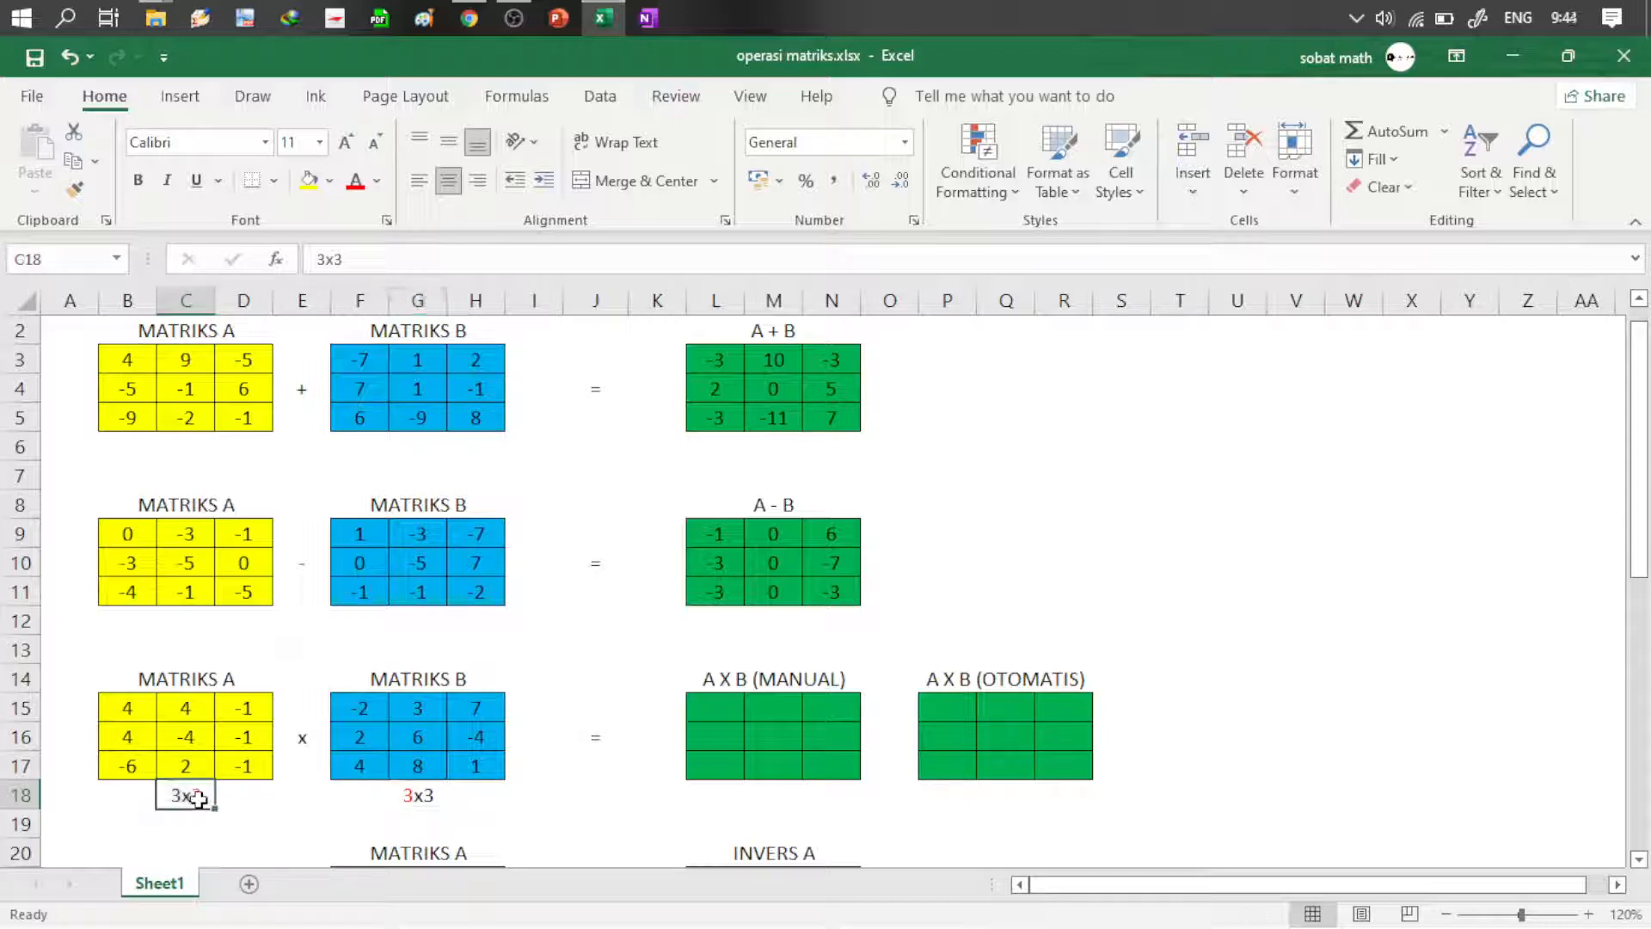
pyautogui.keyDown('ctrl'); pyautogui.click(420, 792); pyautogui.keyUp('ctrl')
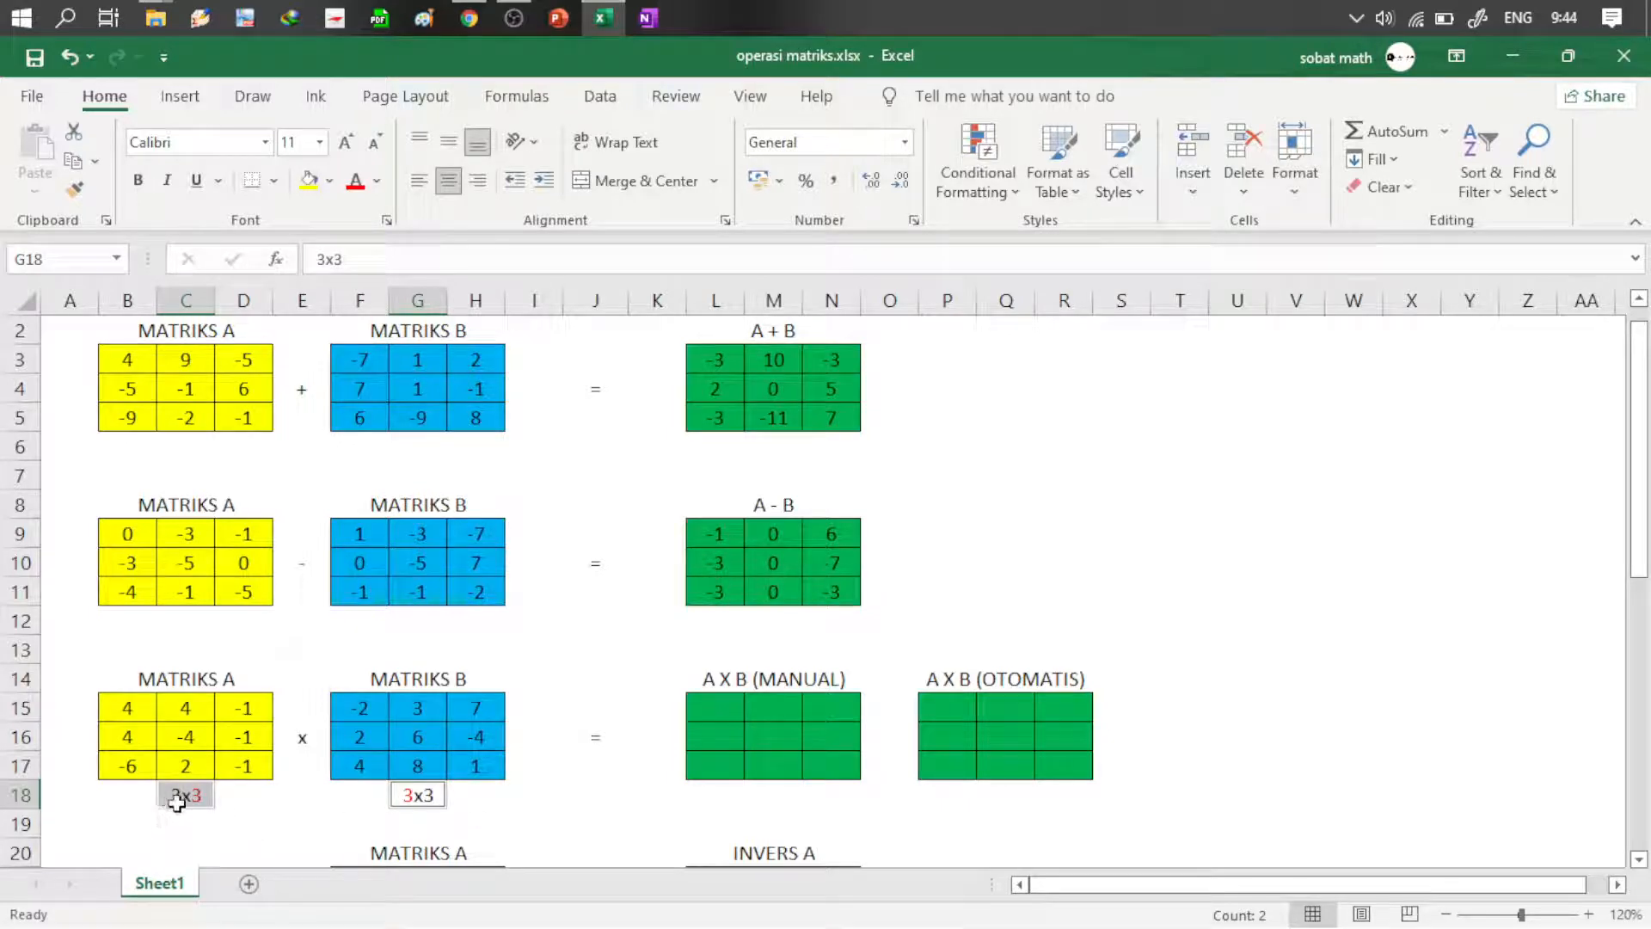
pyautogui.moveTo(696, 707); pyautogui.dragTo(821, 760)
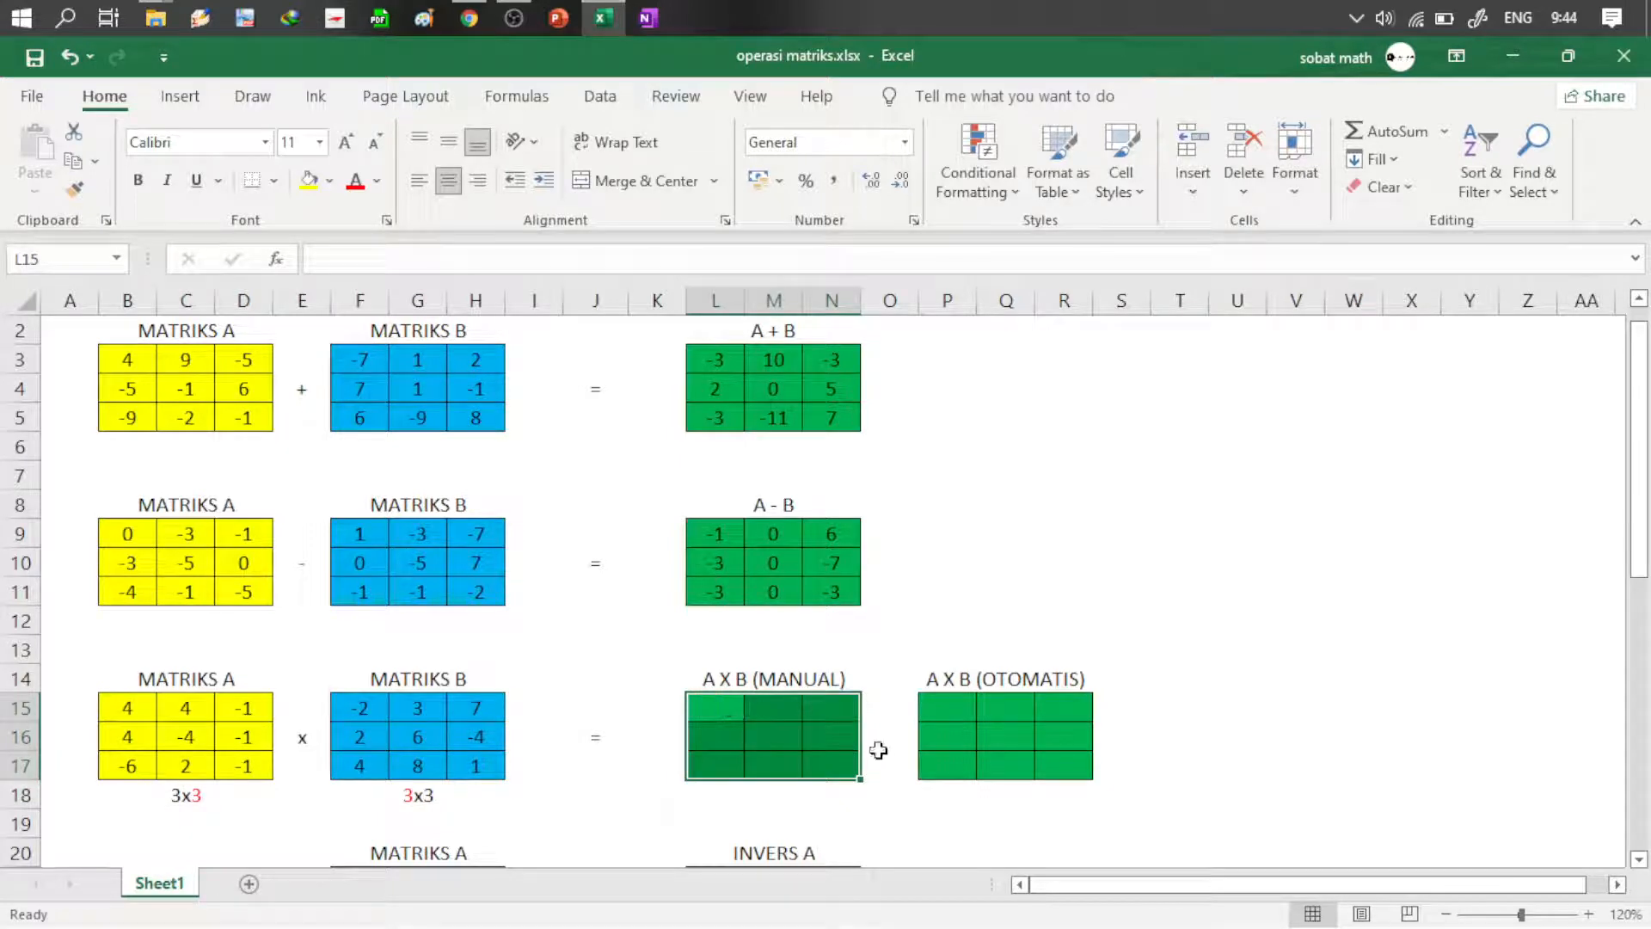
pyautogui.click(711, 714)
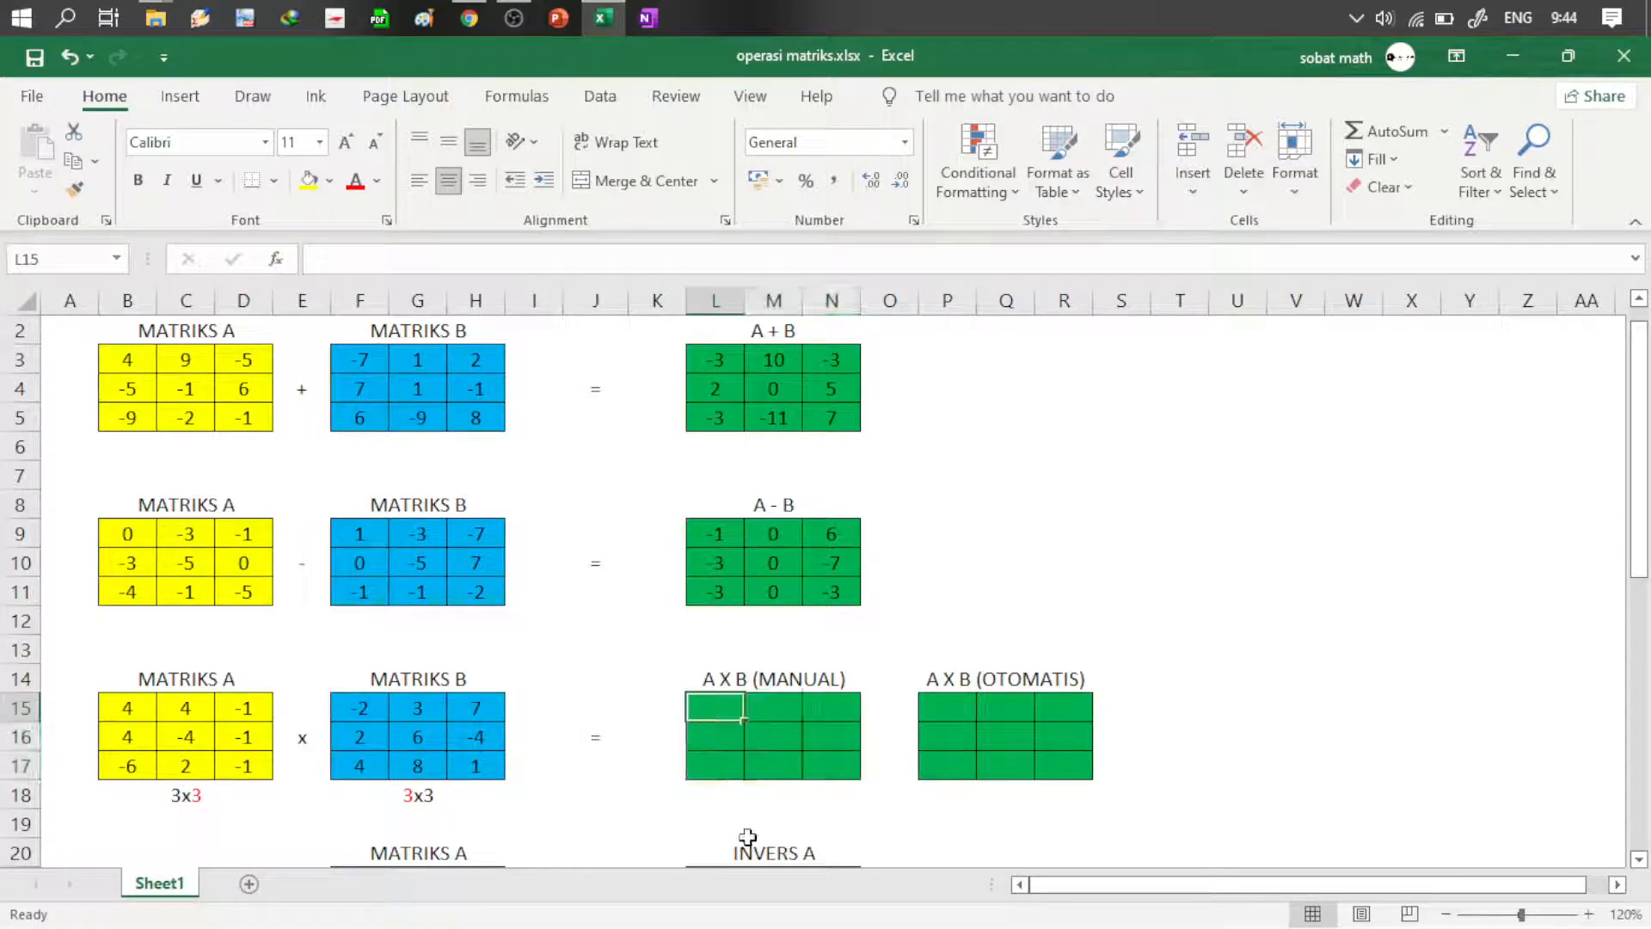
pyautogui.click(123, 714)
pyautogui.keyDown('shift'); pyautogui.click(252, 710); pyautogui.keyUp('shift')
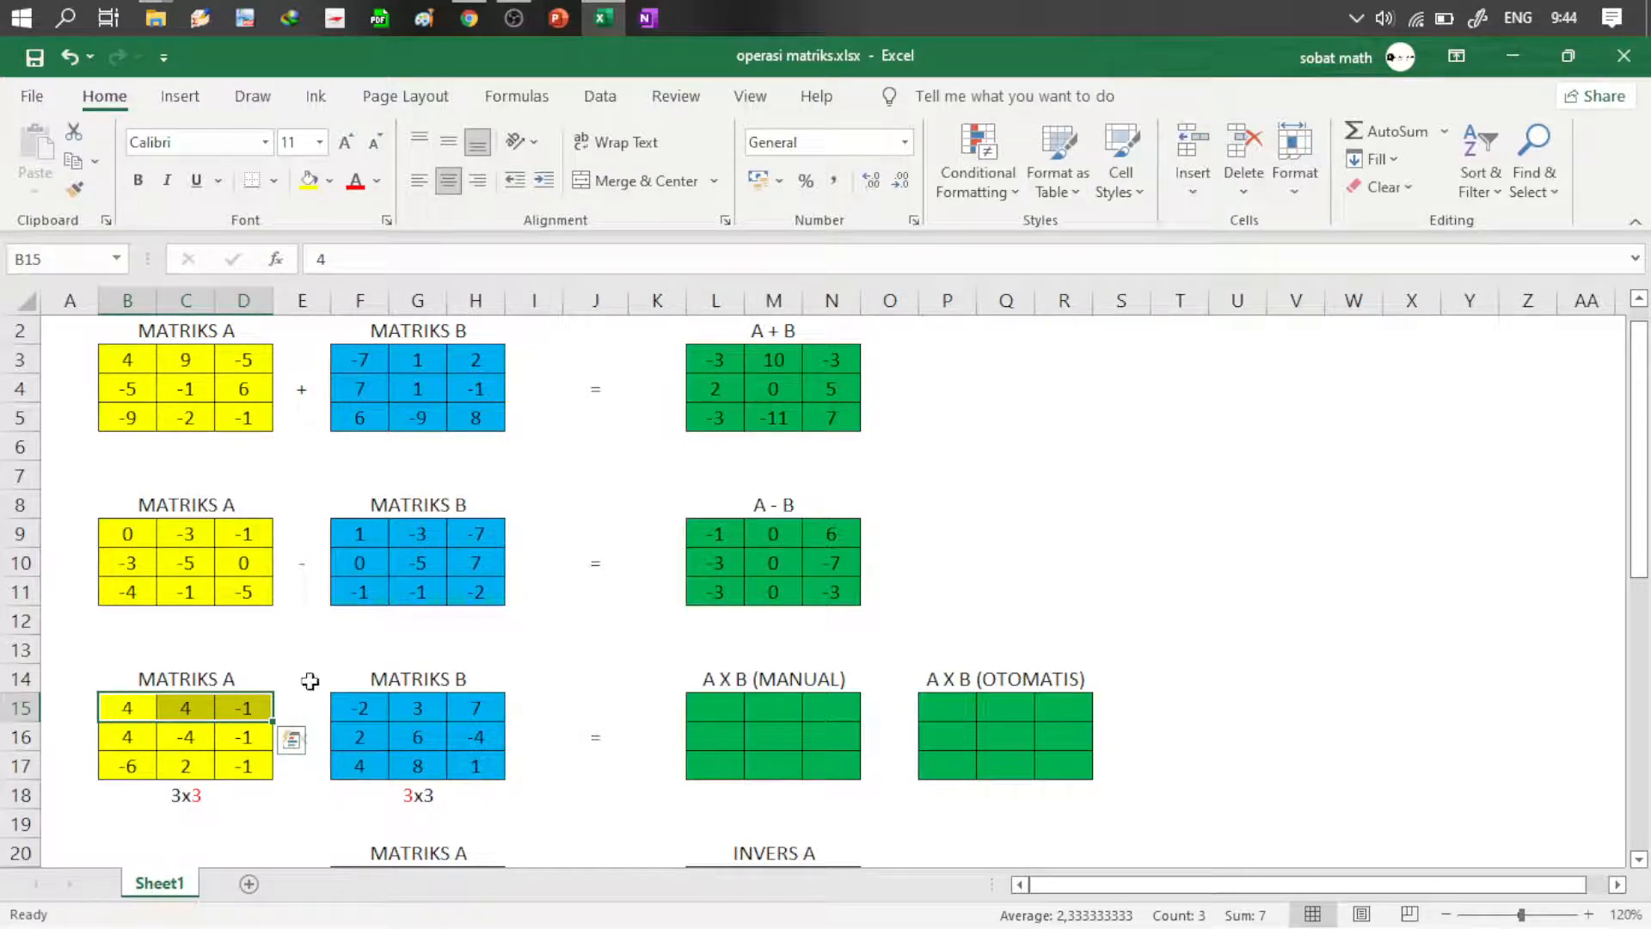
pyautogui.keyDown('ctrl'); pyautogui.moveTo(354, 711); pyautogui.dragTo(379, 775); pyautogui.keyUp('ctrl')
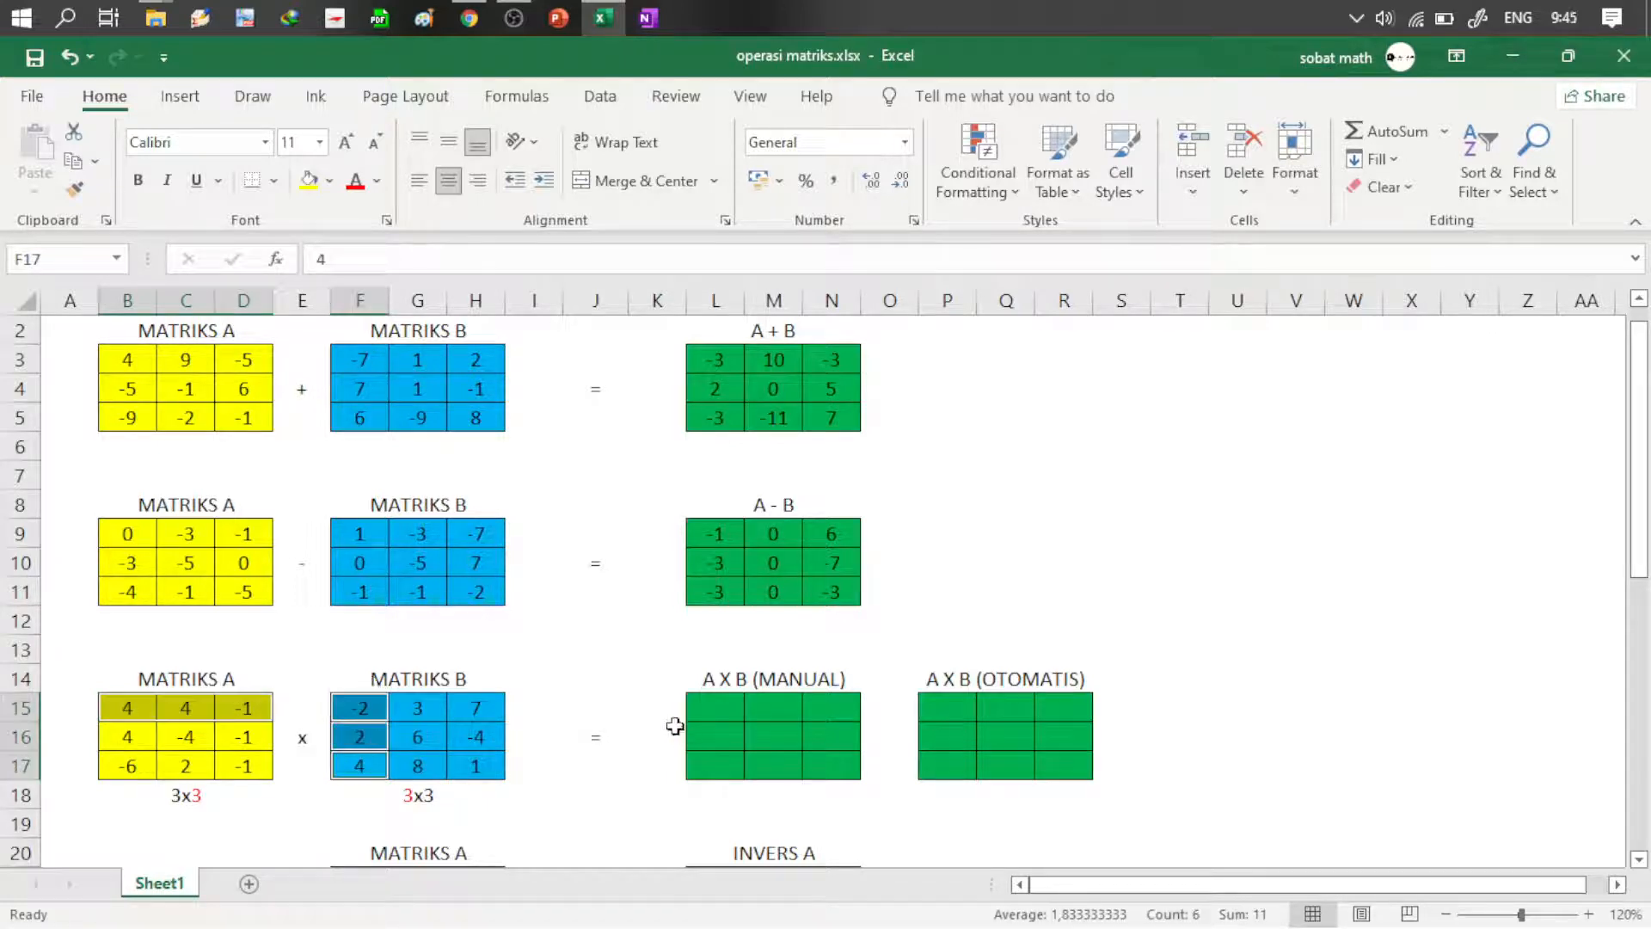
pyautogui.keyDown('ctrl'); pyautogui.click(696, 712); pyautogui.keyUp('ctrl')
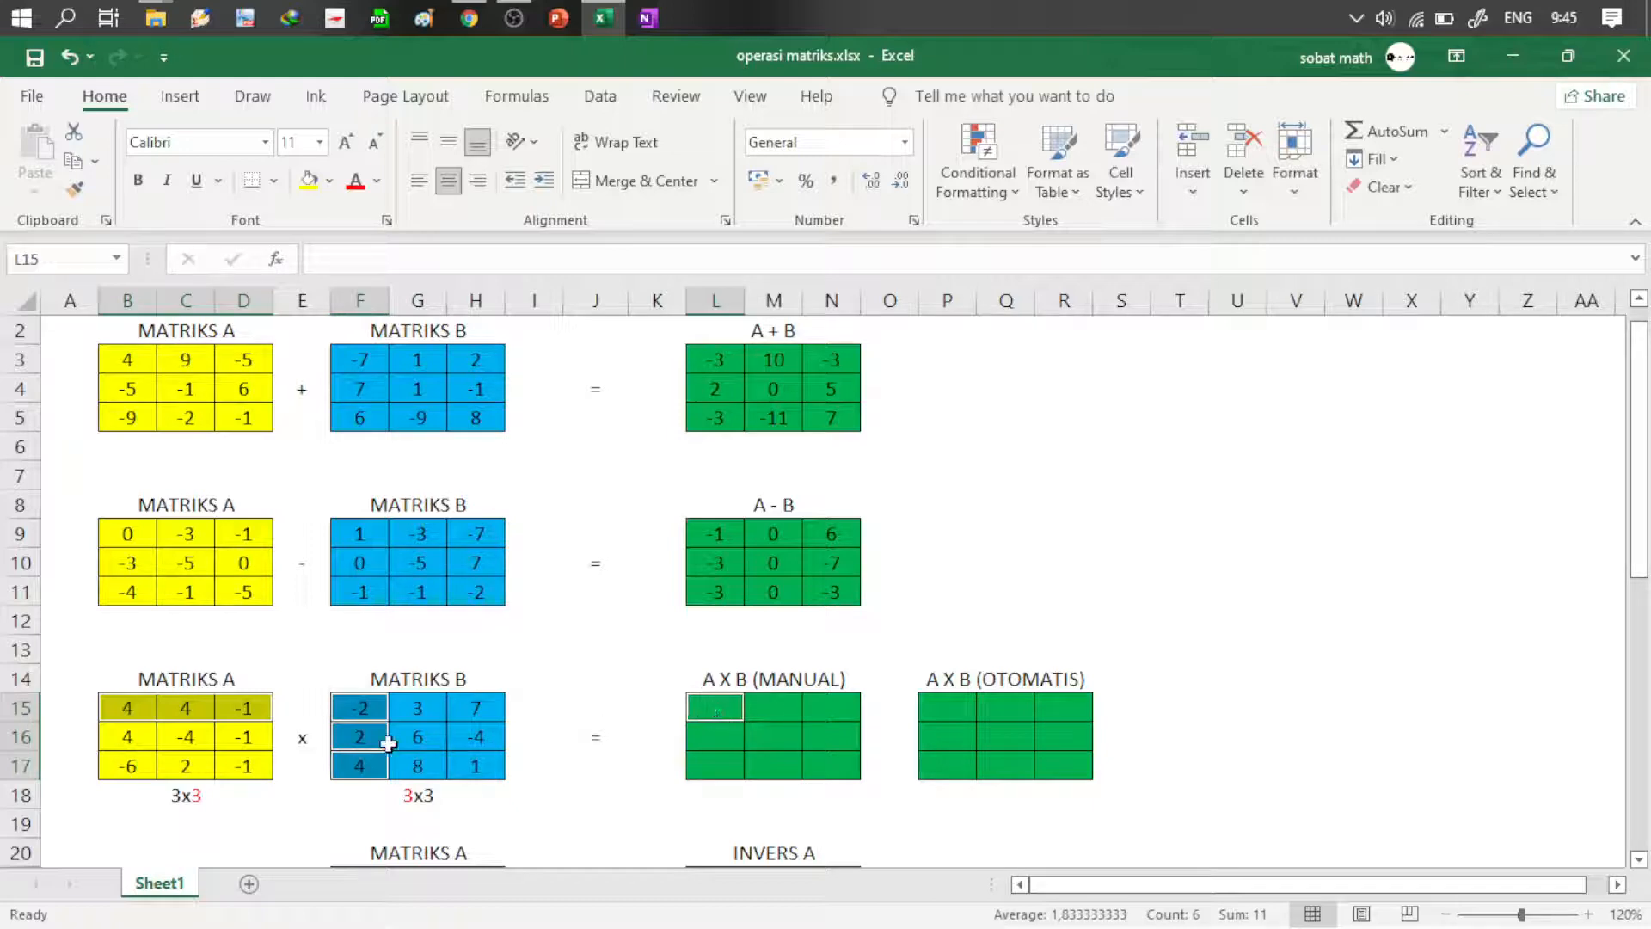
pyautogui.moveTo(117, 712); pyautogui.dragTo(255, 704)
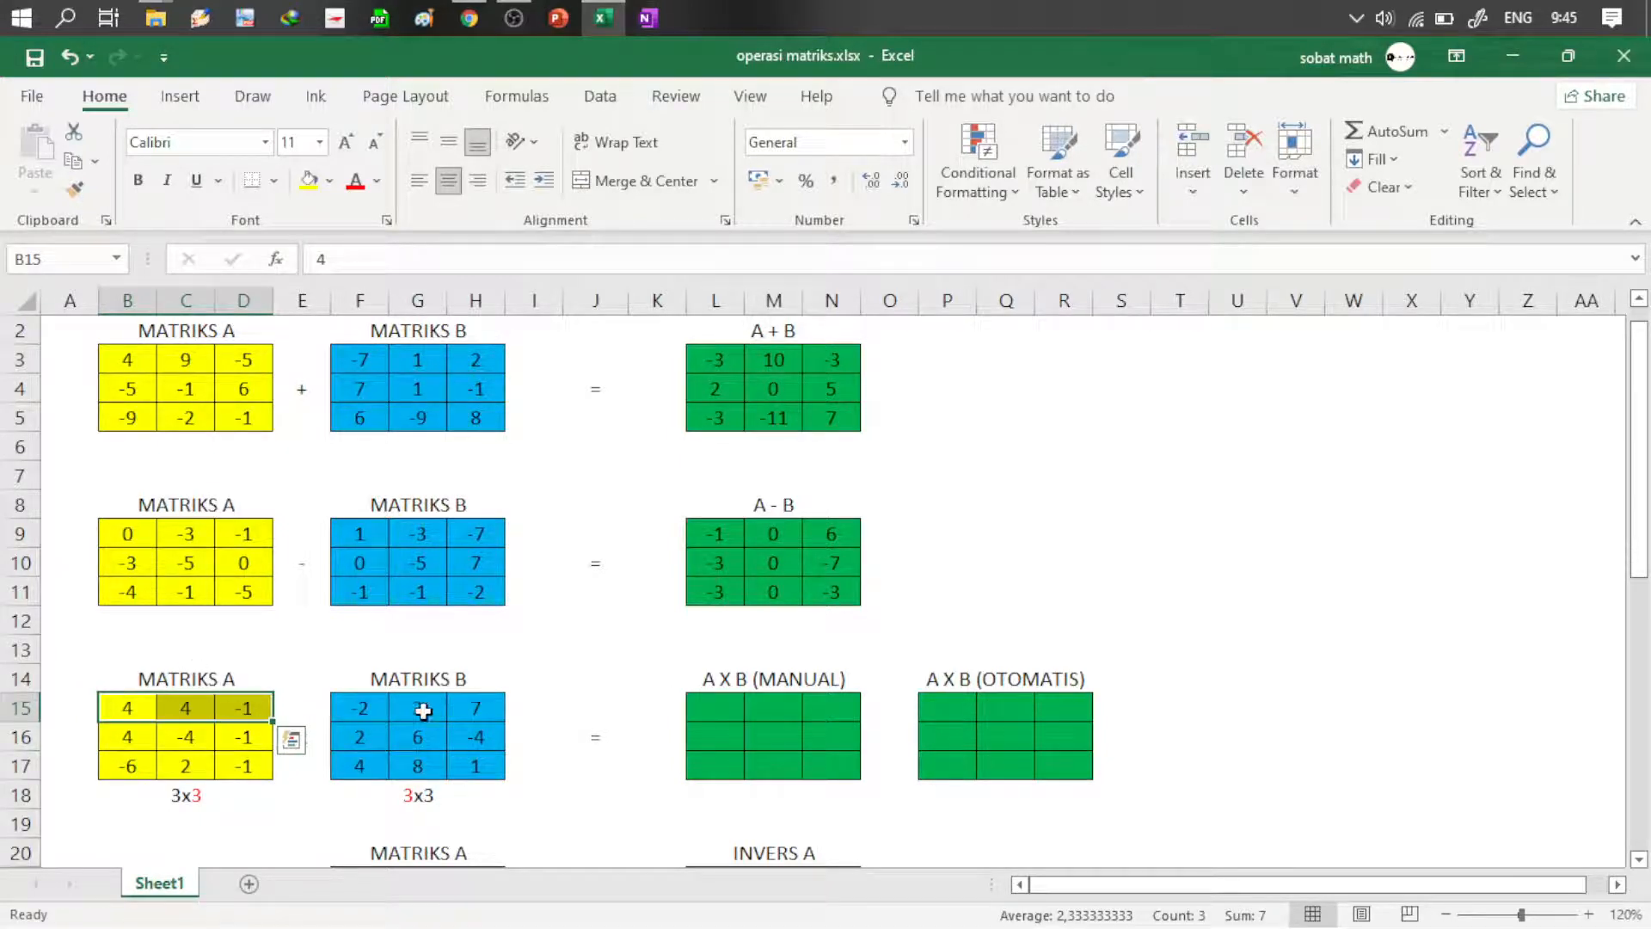
pyautogui.moveTo(423, 710); pyautogui.dragTo(423, 765)
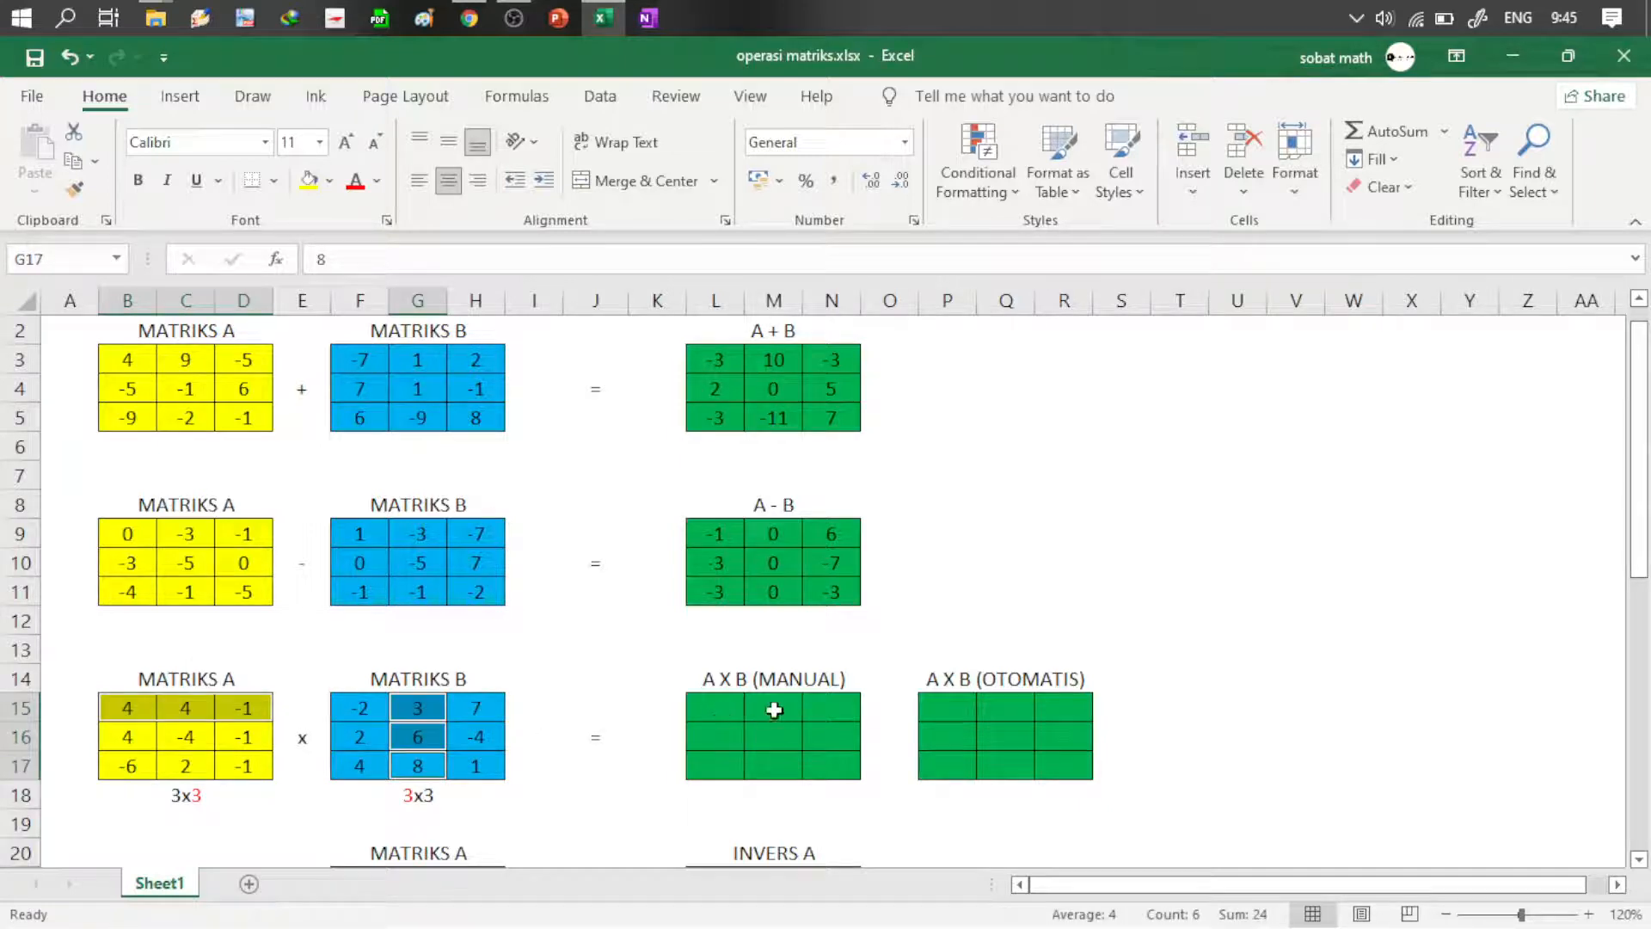
pyautogui.click(774, 709)
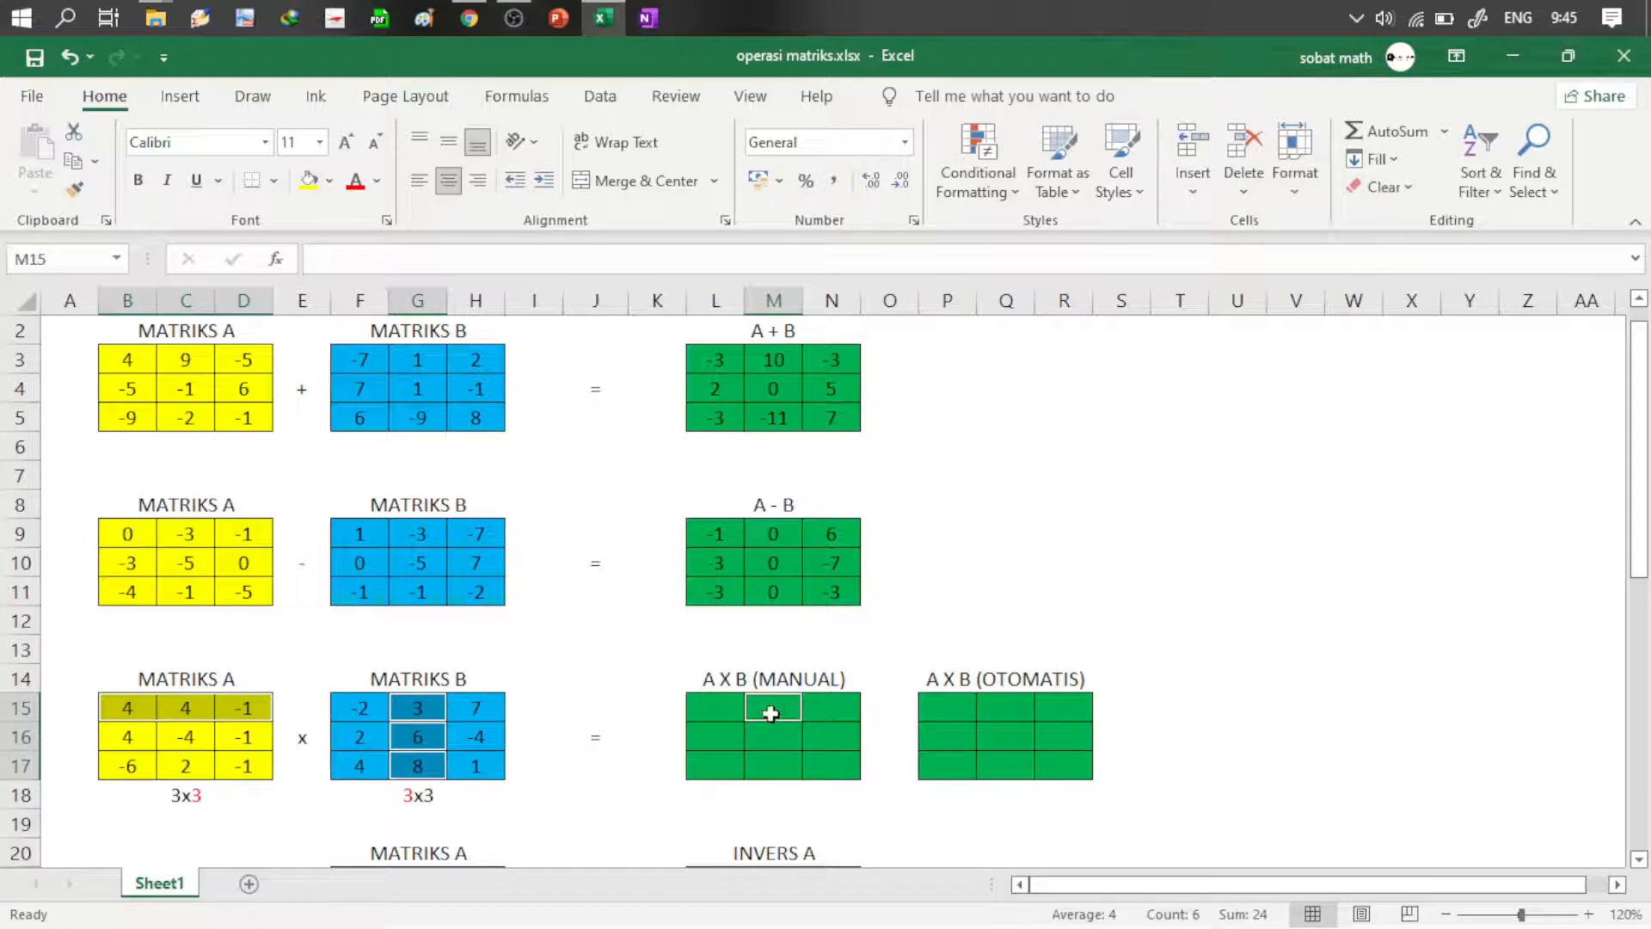
# Step: Enter =B15*F15+C15*F16+D15*F17 in L15, the first cell of the manual product matrix
pyautogui.click(707, 712)
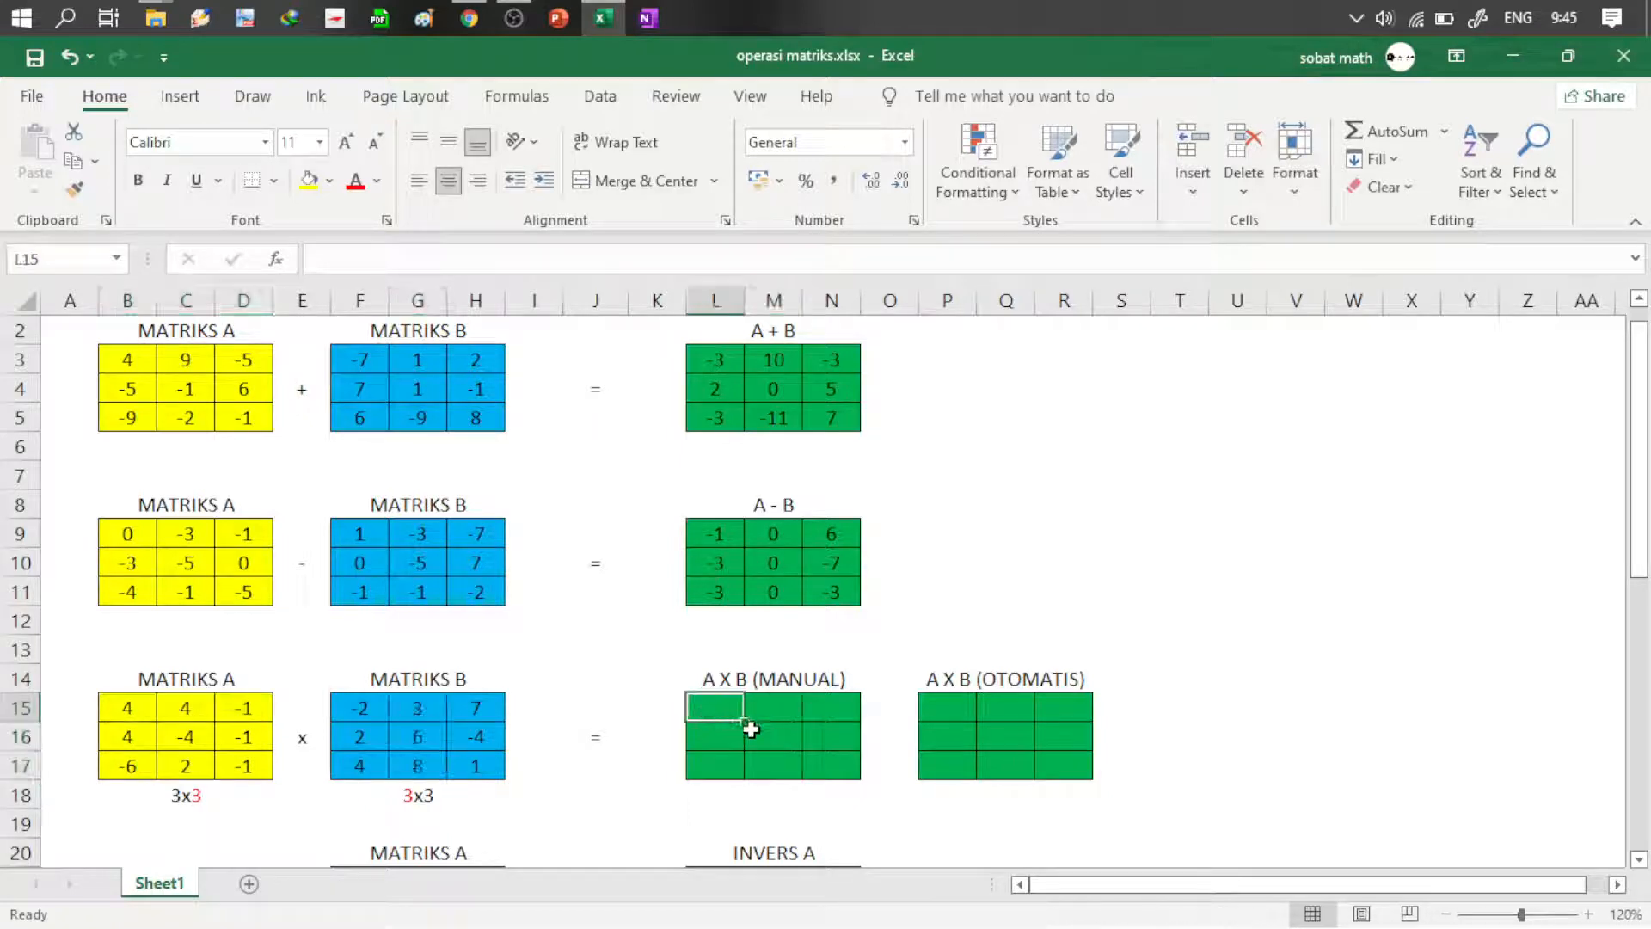
pyautogui.write('=')
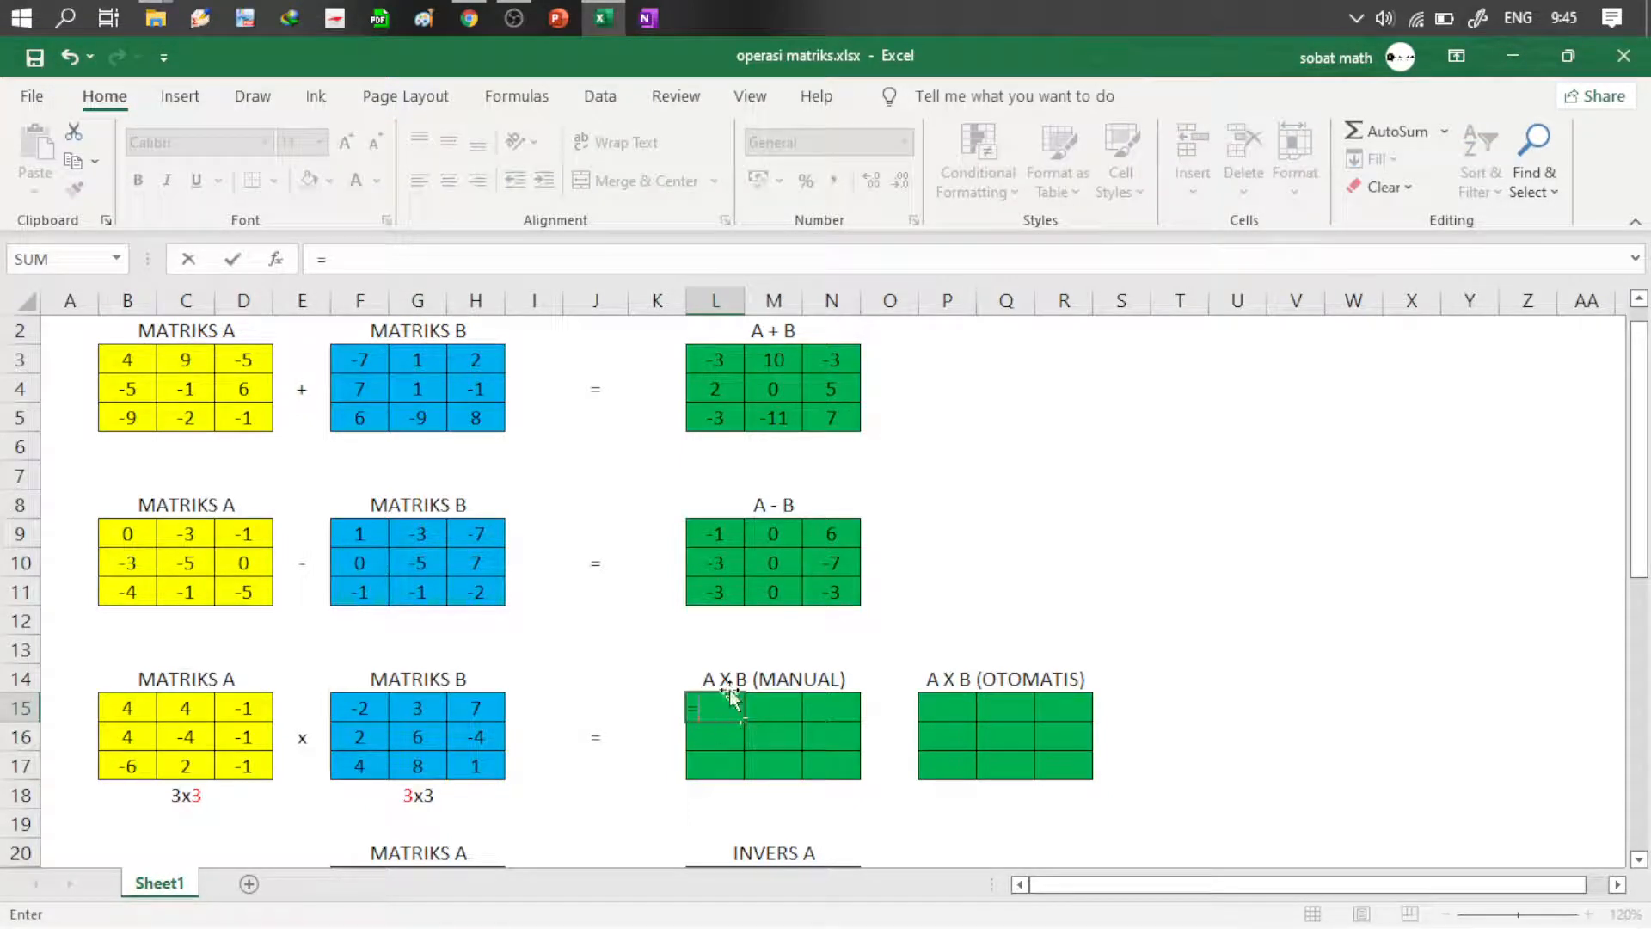
pyautogui.click(132, 707)
pyautogui.write('*')
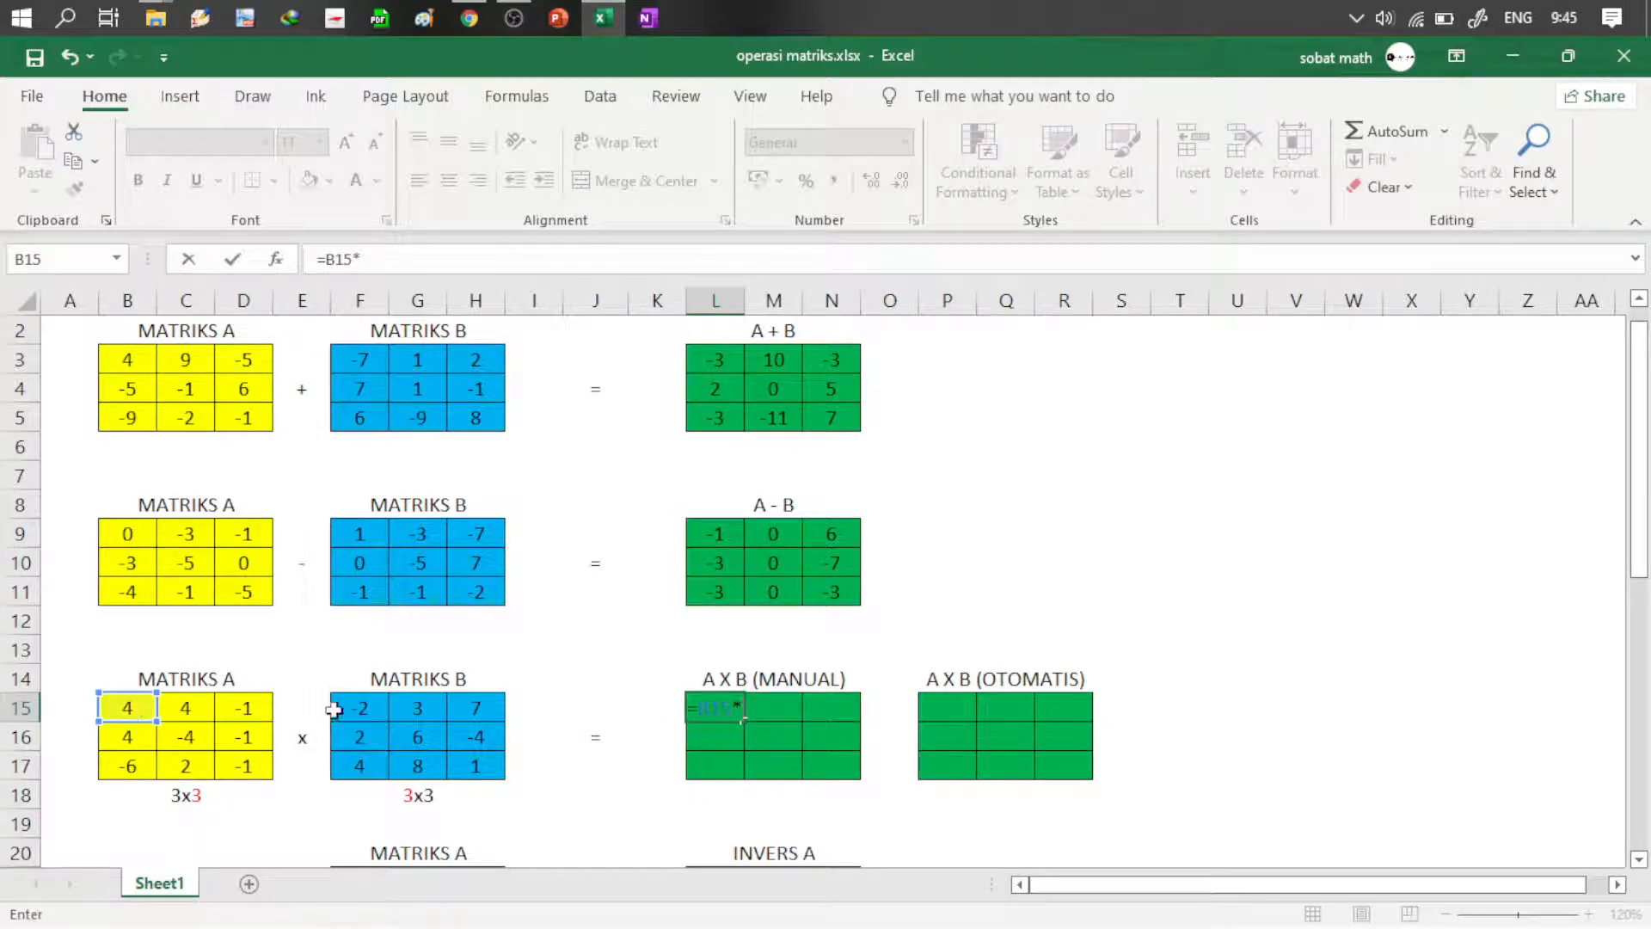
pyautogui.click(361, 703)
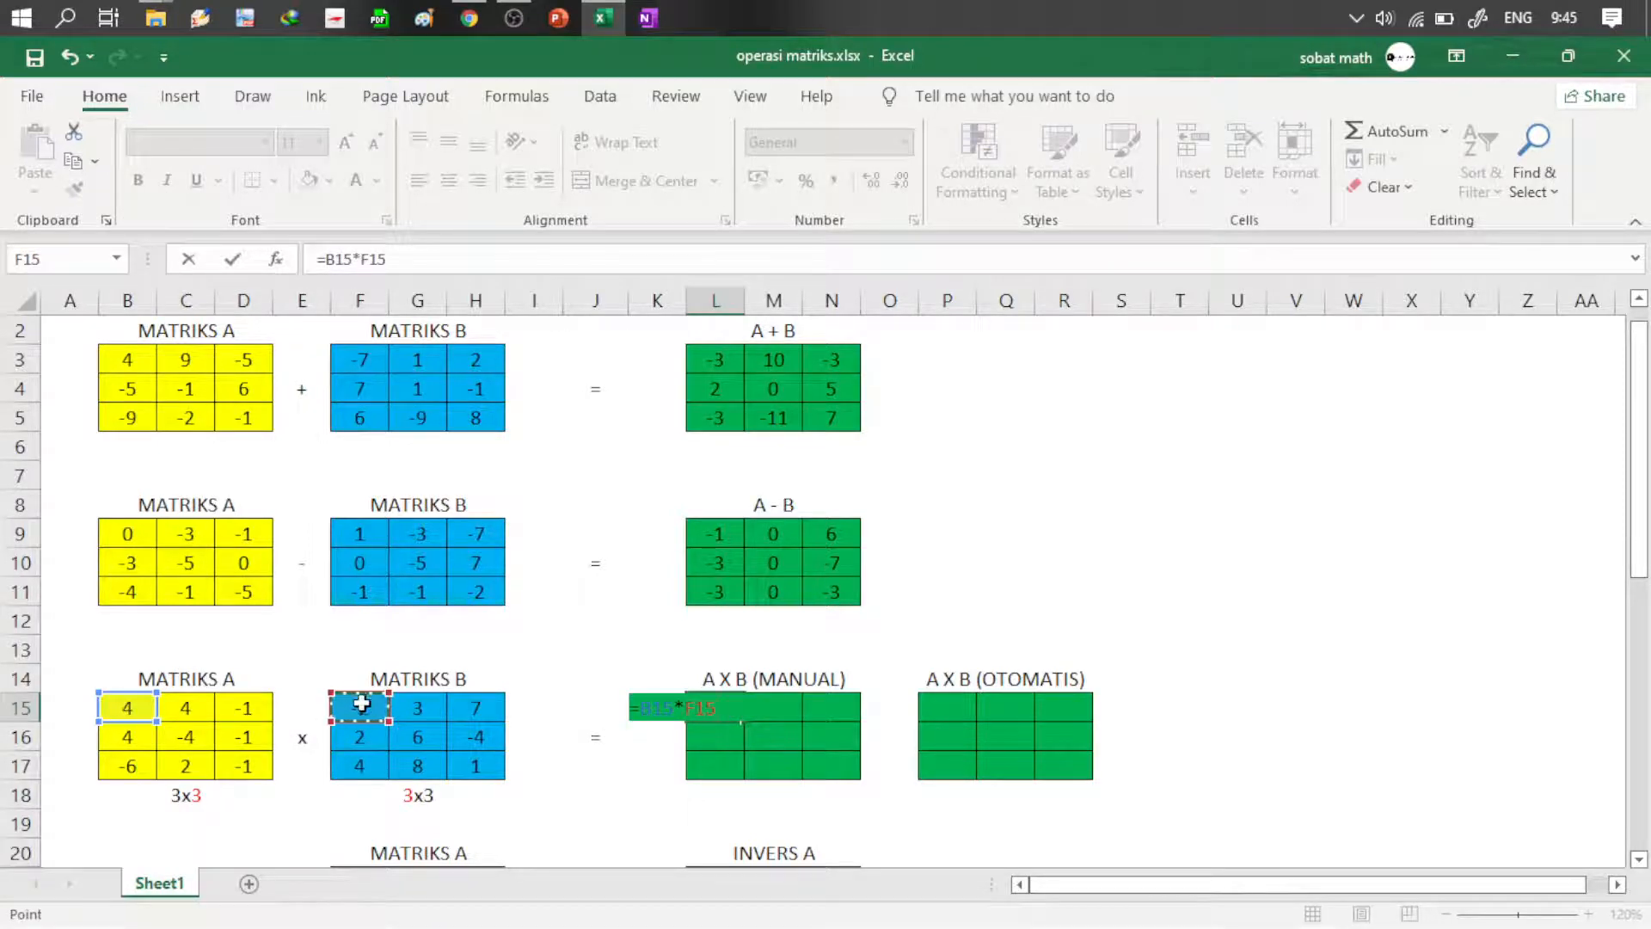
pyautogui.write('+')
pyautogui.click(194, 710)
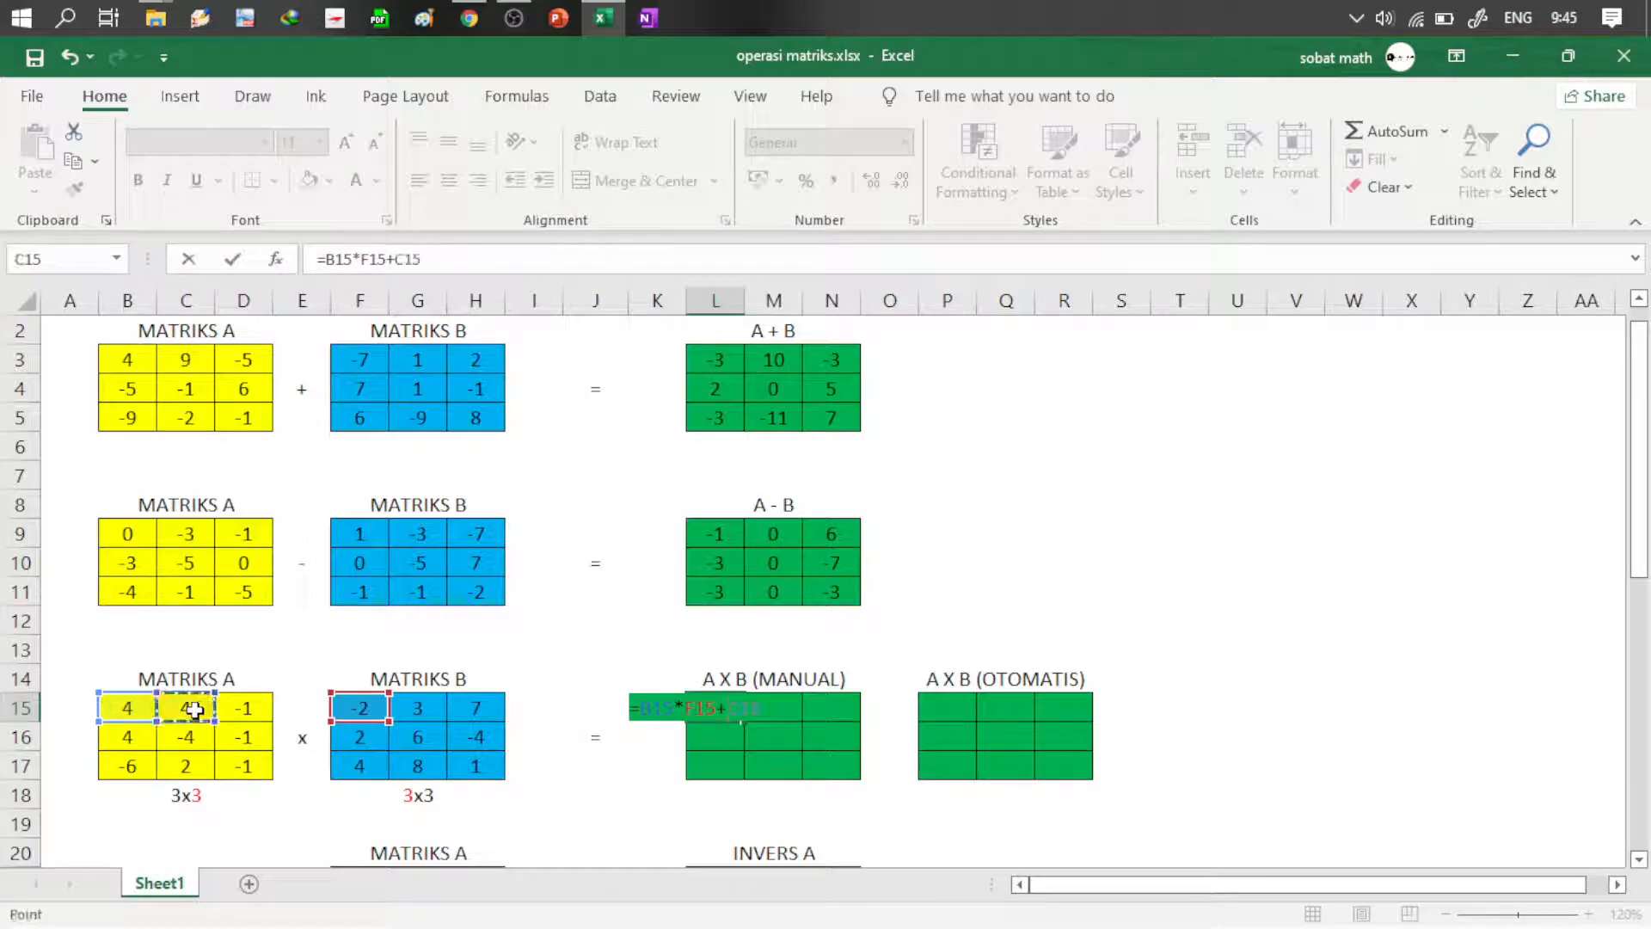
pyautogui.write('*')
pyautogui.click(350, 734)
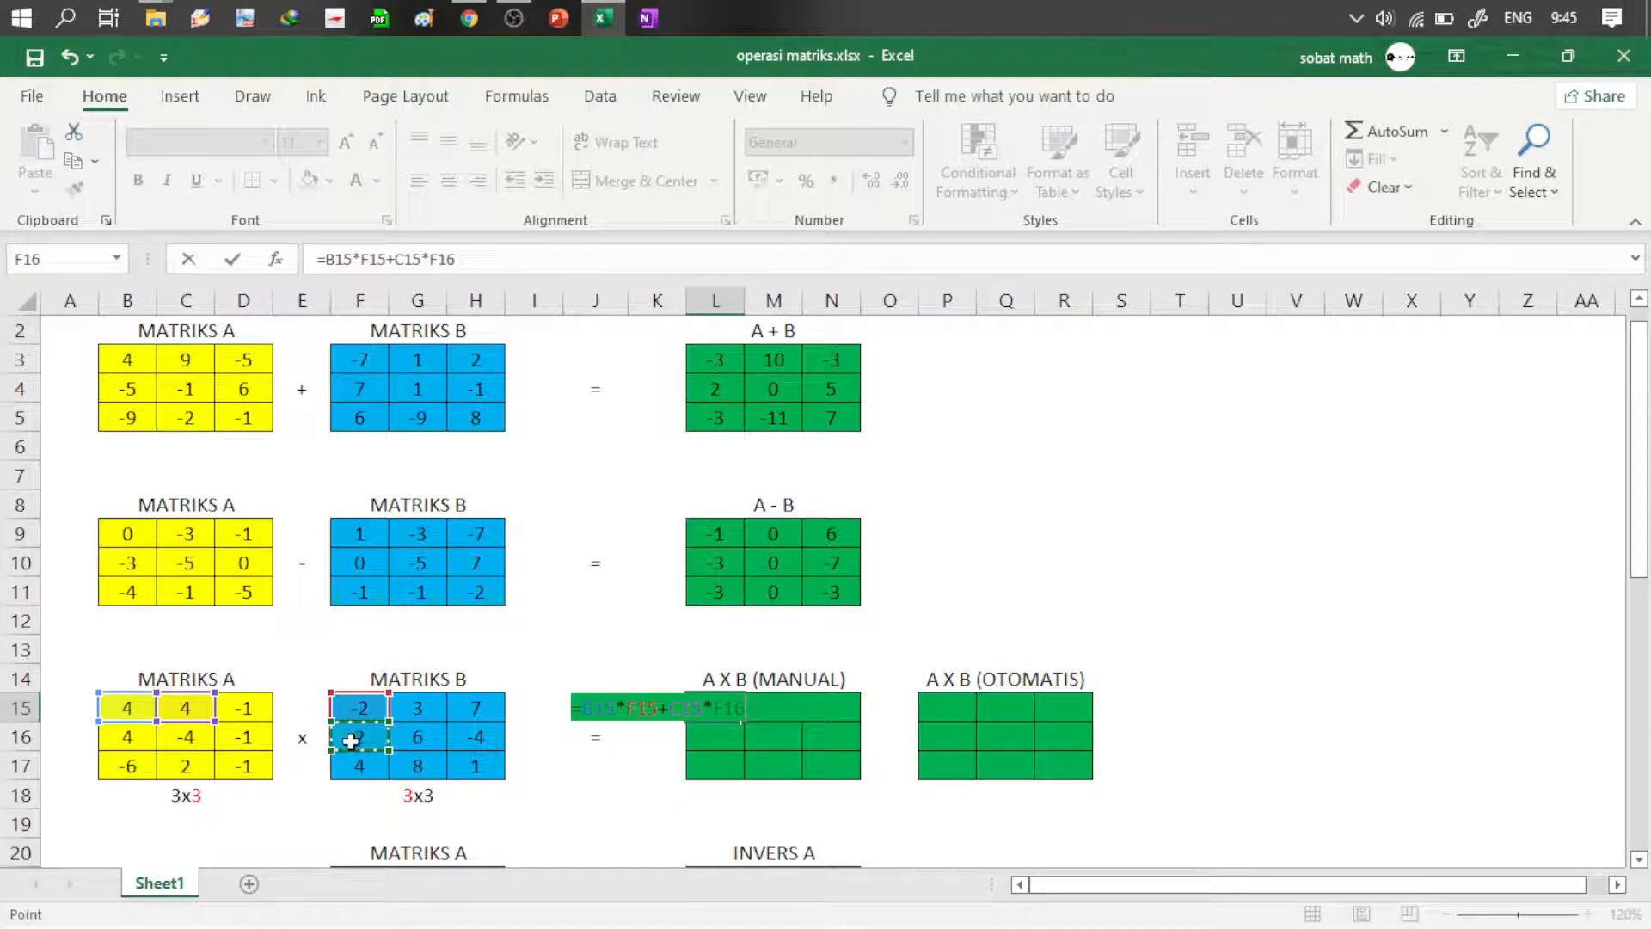
pyautogui.write('+')
pyautogui.click(262, 710)
pyautogui.write('*')
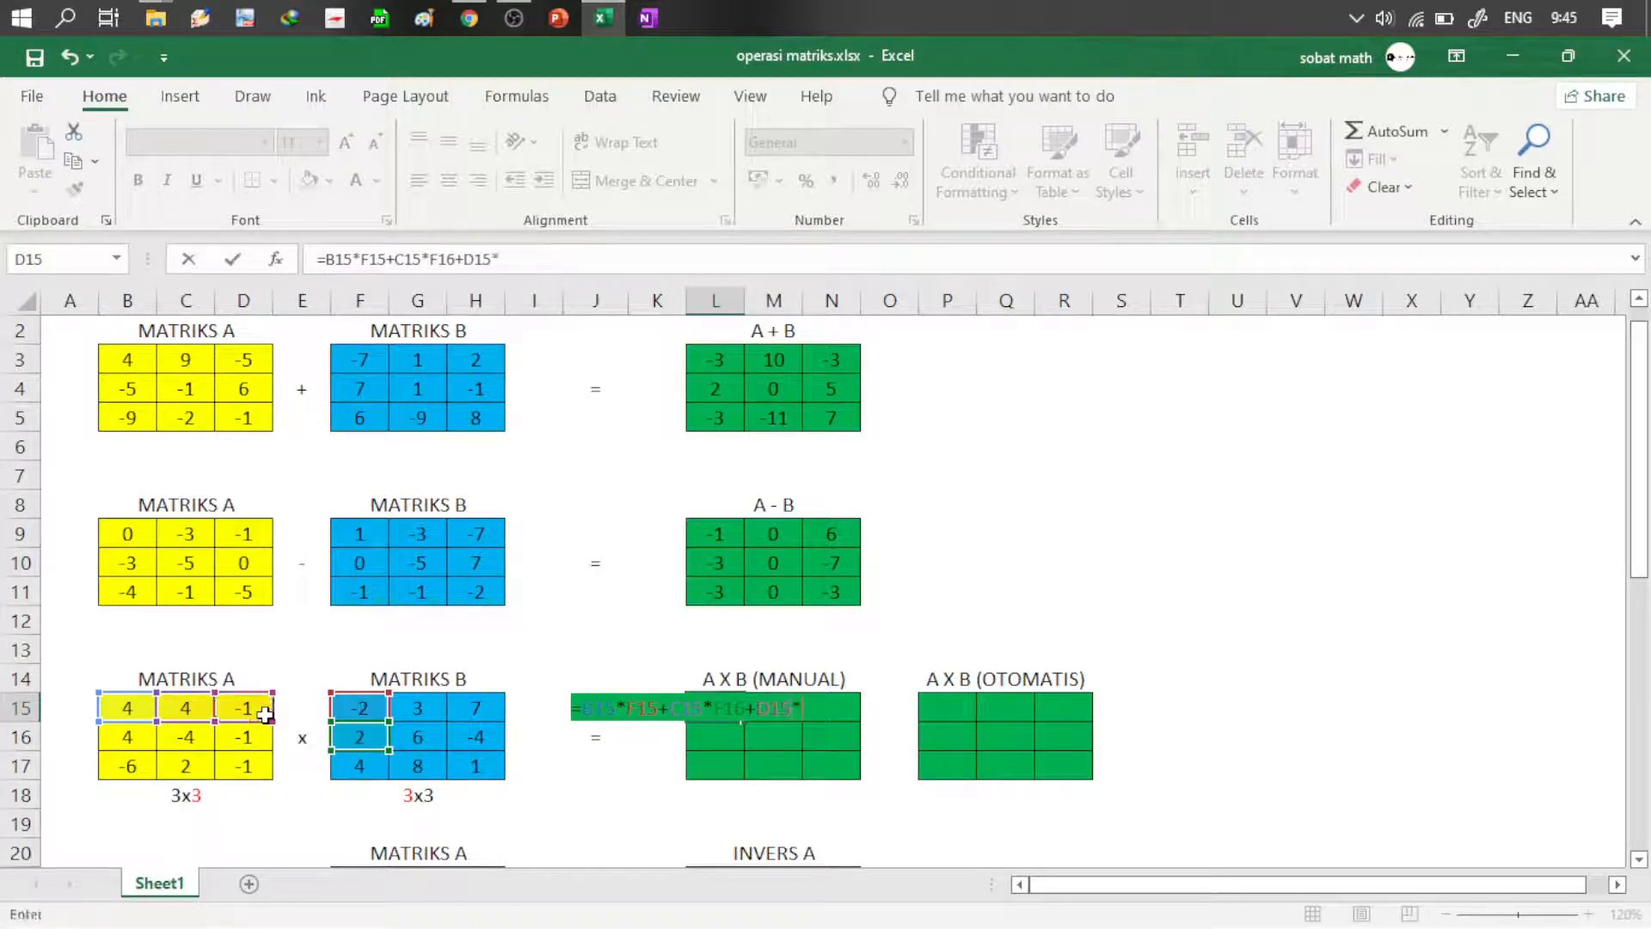
pyautogui.click(363, 768)
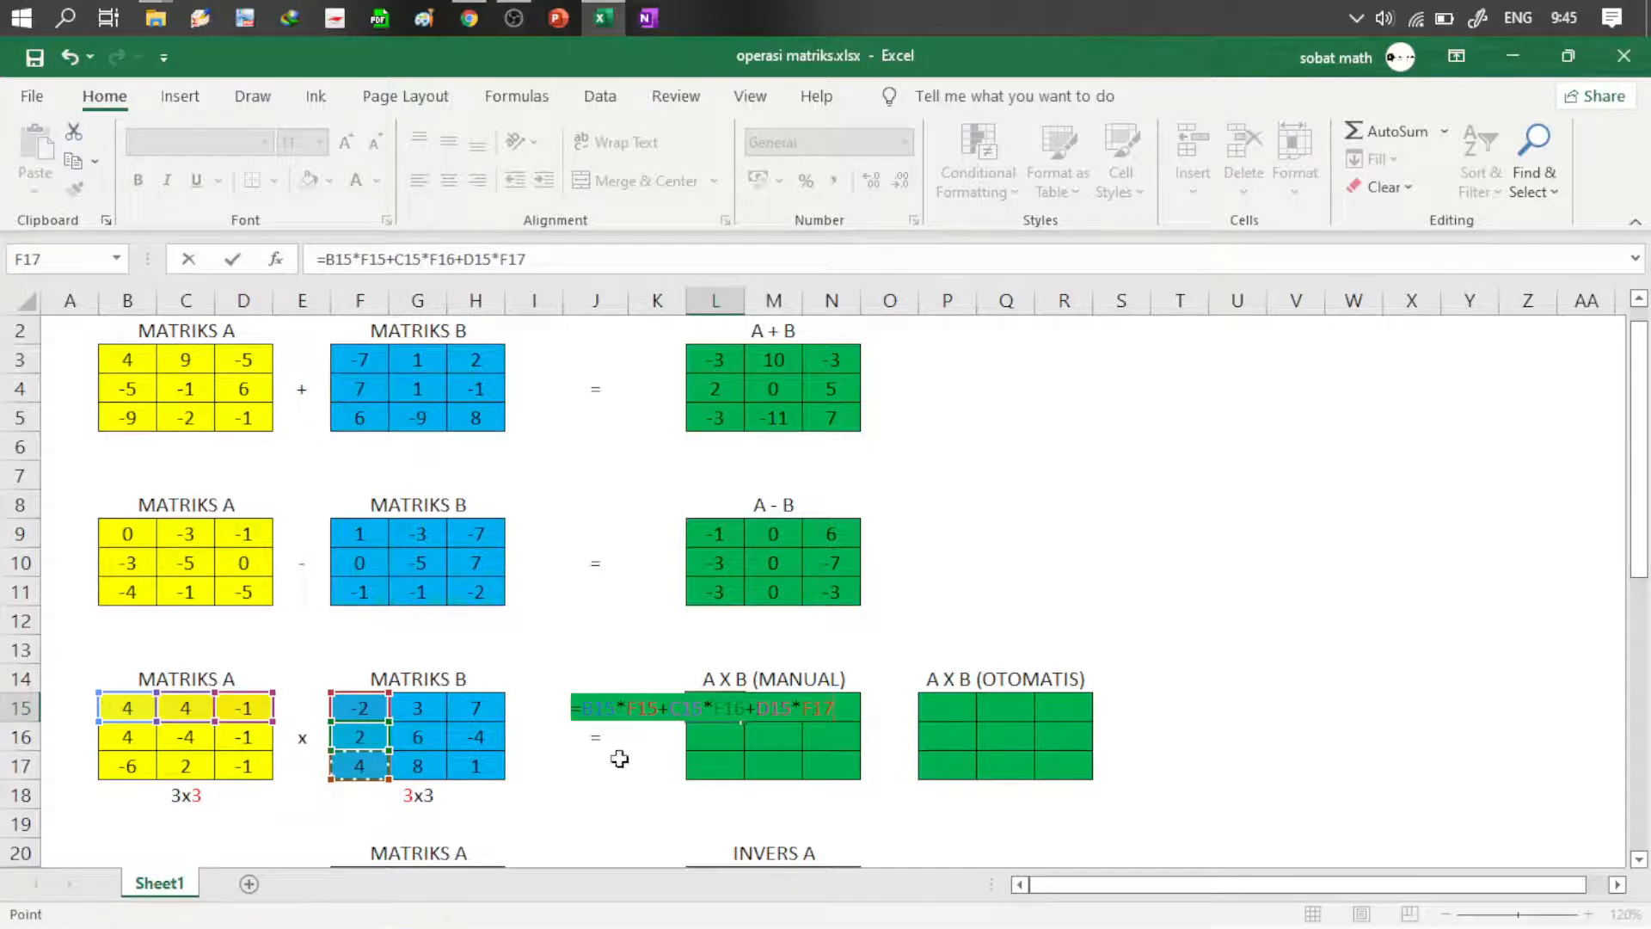
pyautogui.hotkey('ctrl', 'Return')
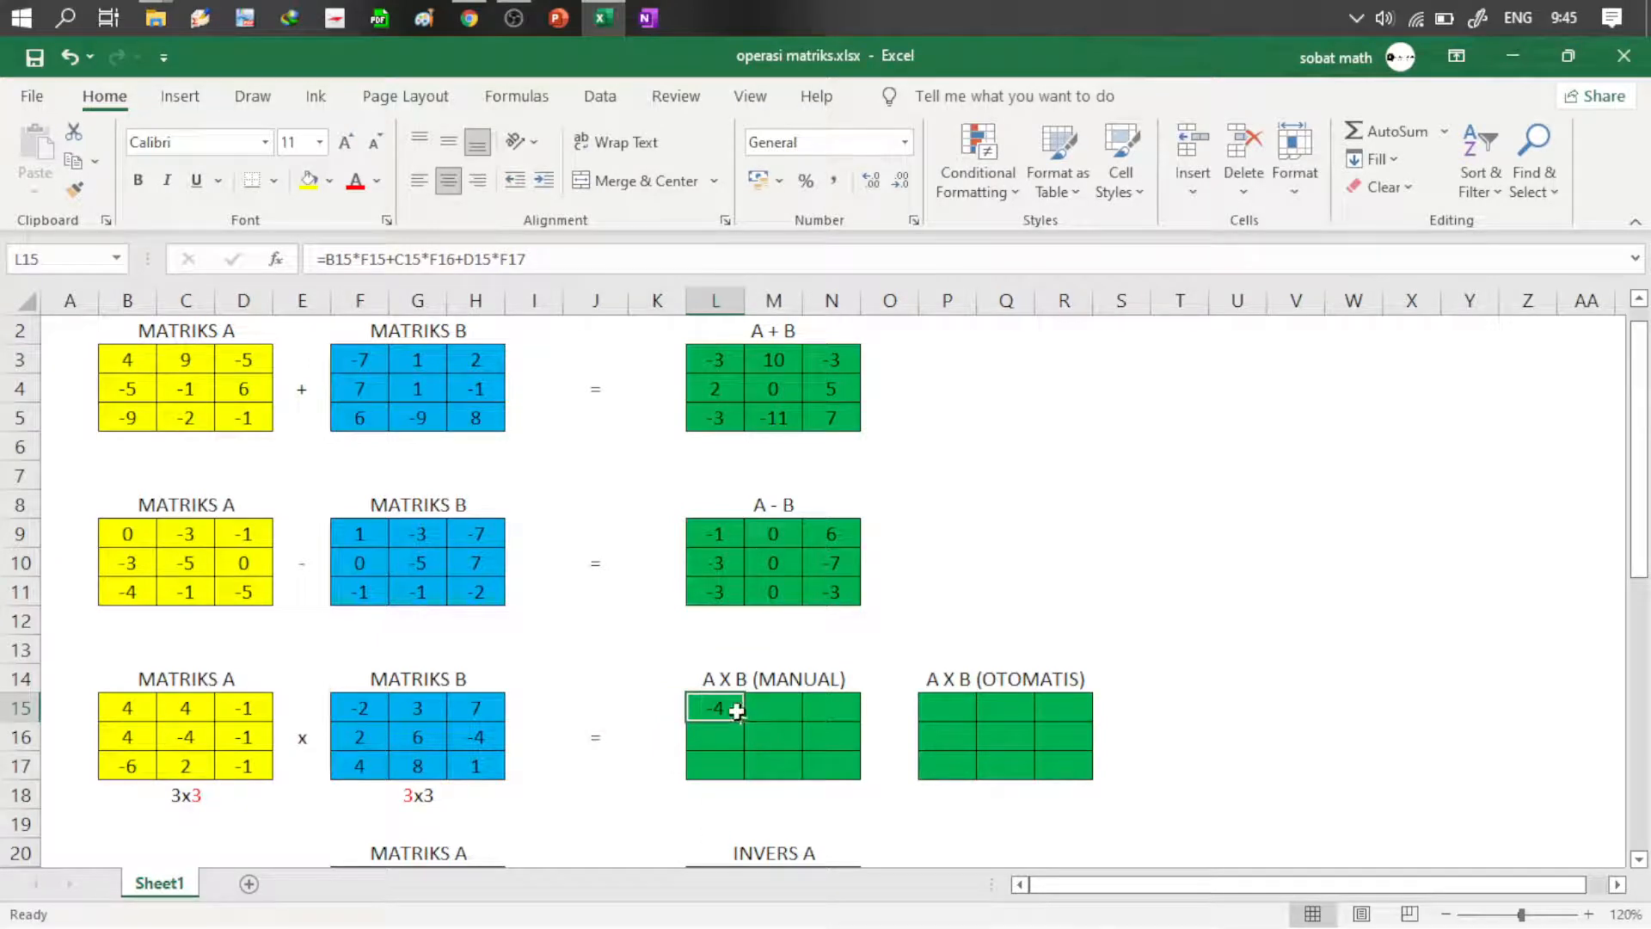
# Step: Try to fill the L15 formula across to M15, inspect its cell references, and clear M15
pyautogui.moveTo(748, 721); pyautogui.dragTo(791, 716)
pyautogui.click(781, 707)
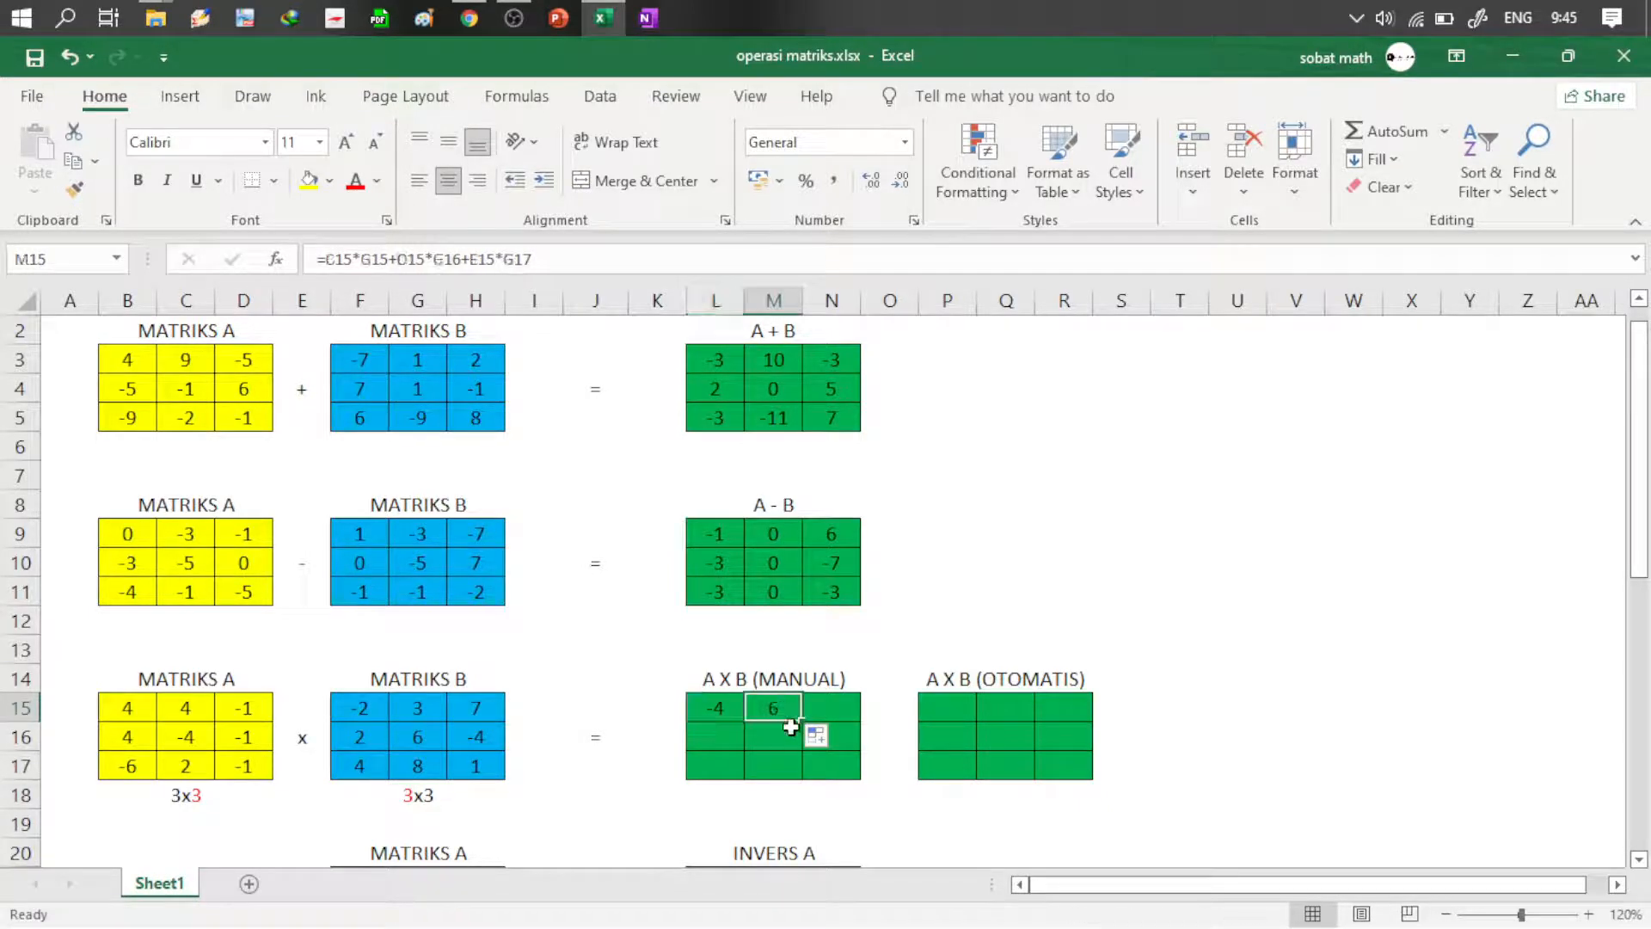
pyautogui.press('F2')
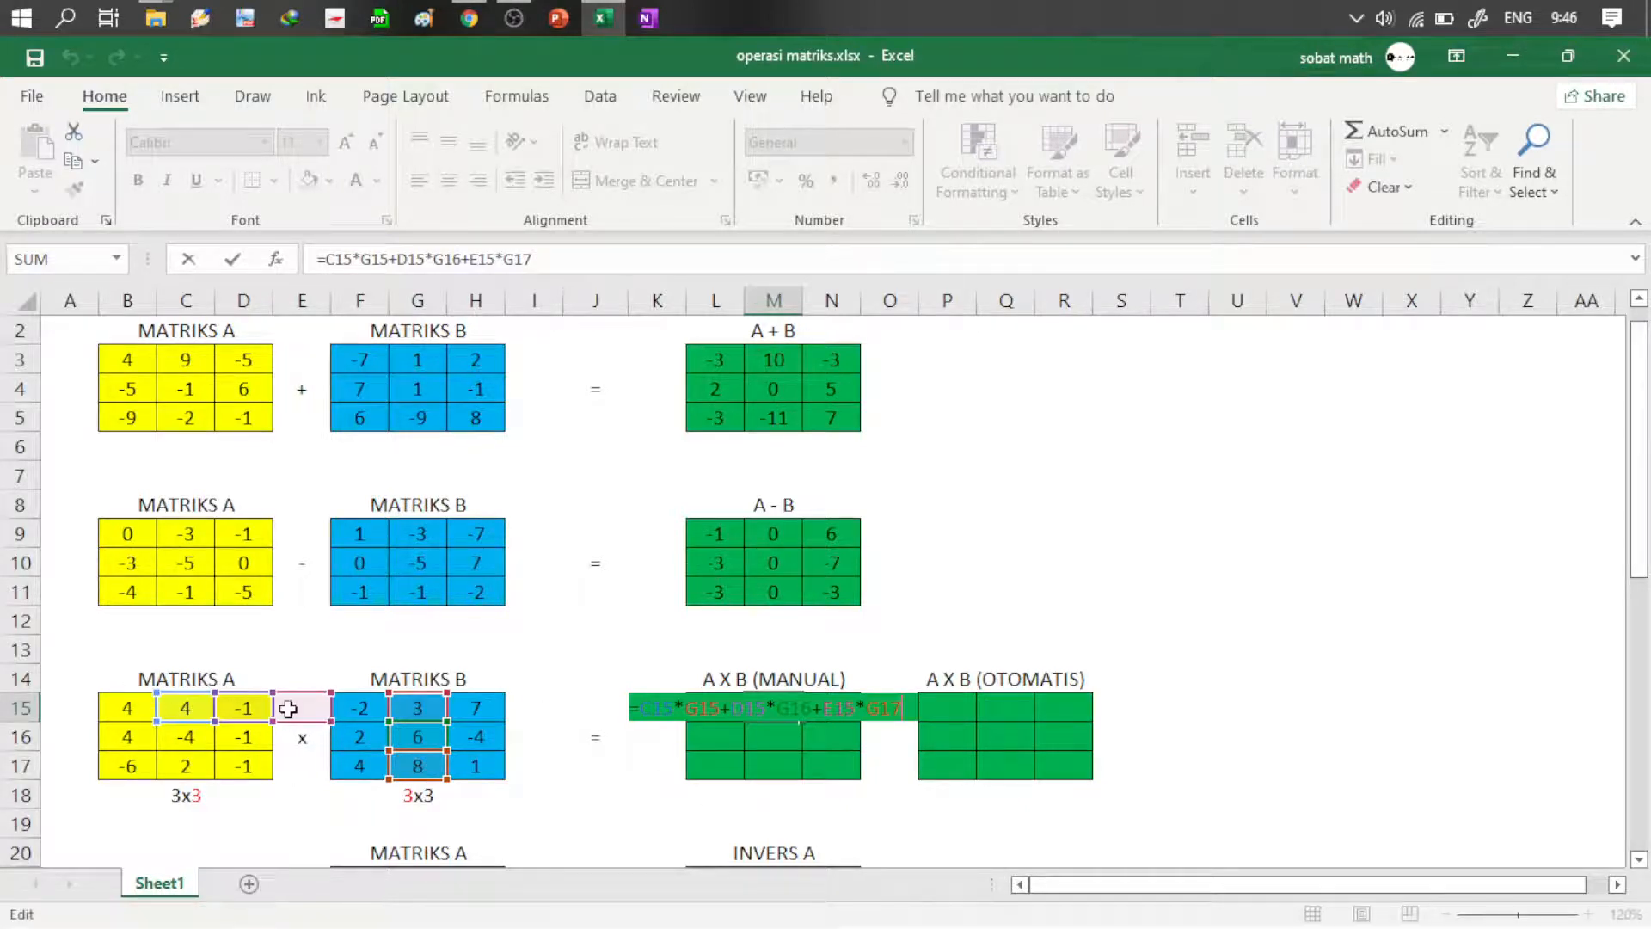
pyautogui.hotkey('ctrl', 'Return')
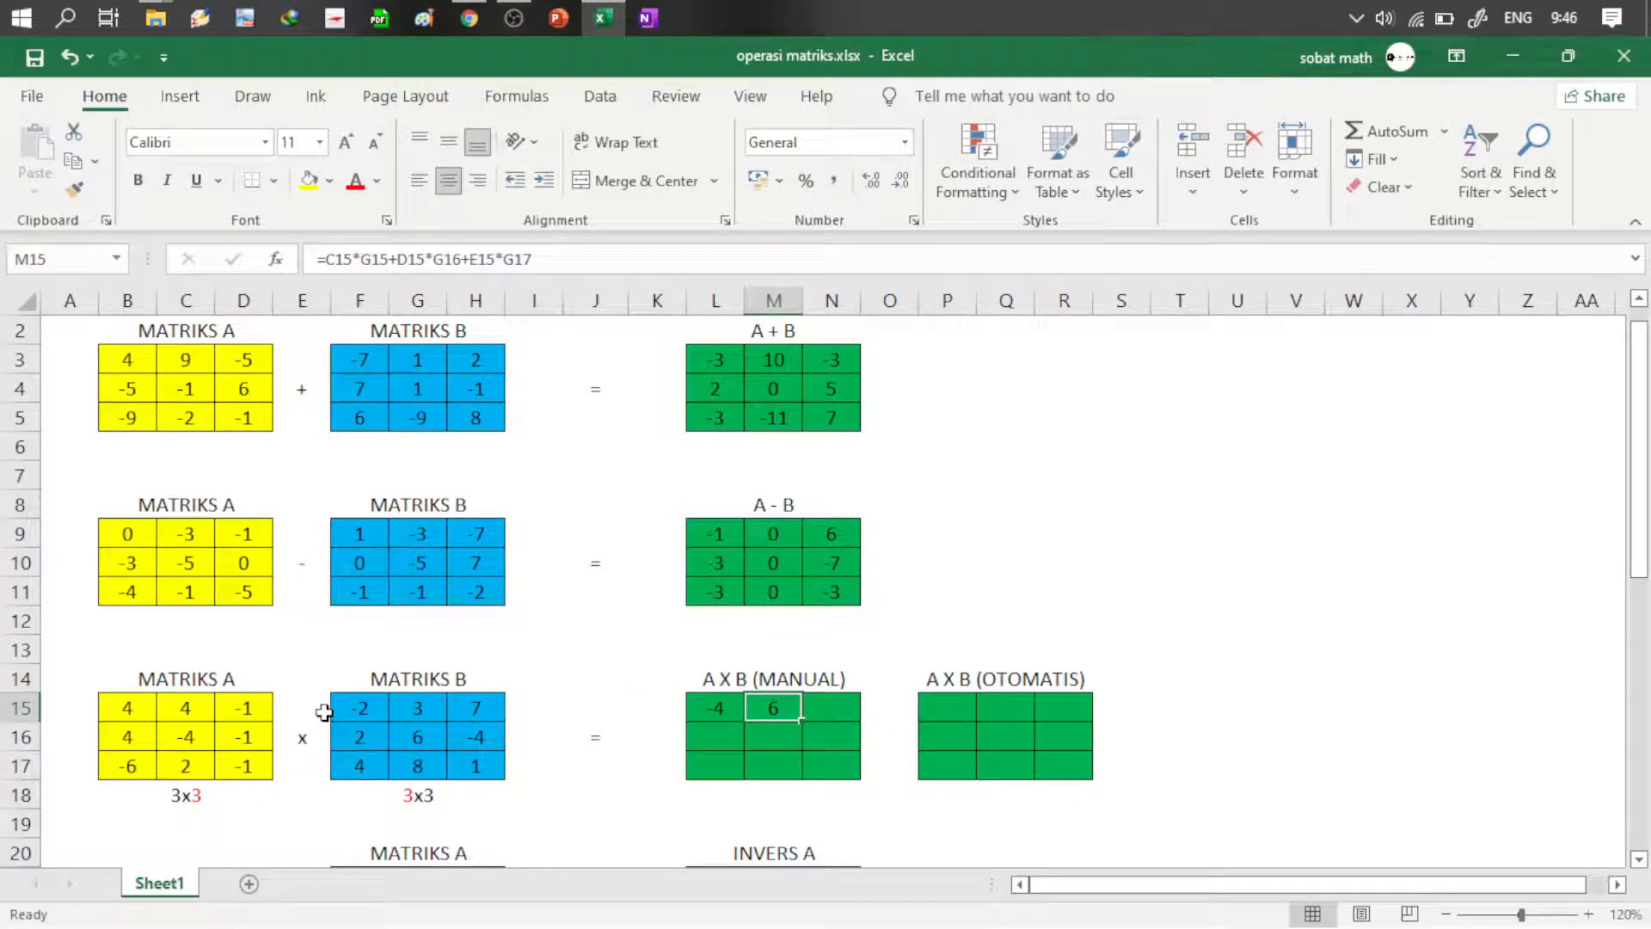
pyautogui.press('Delete')
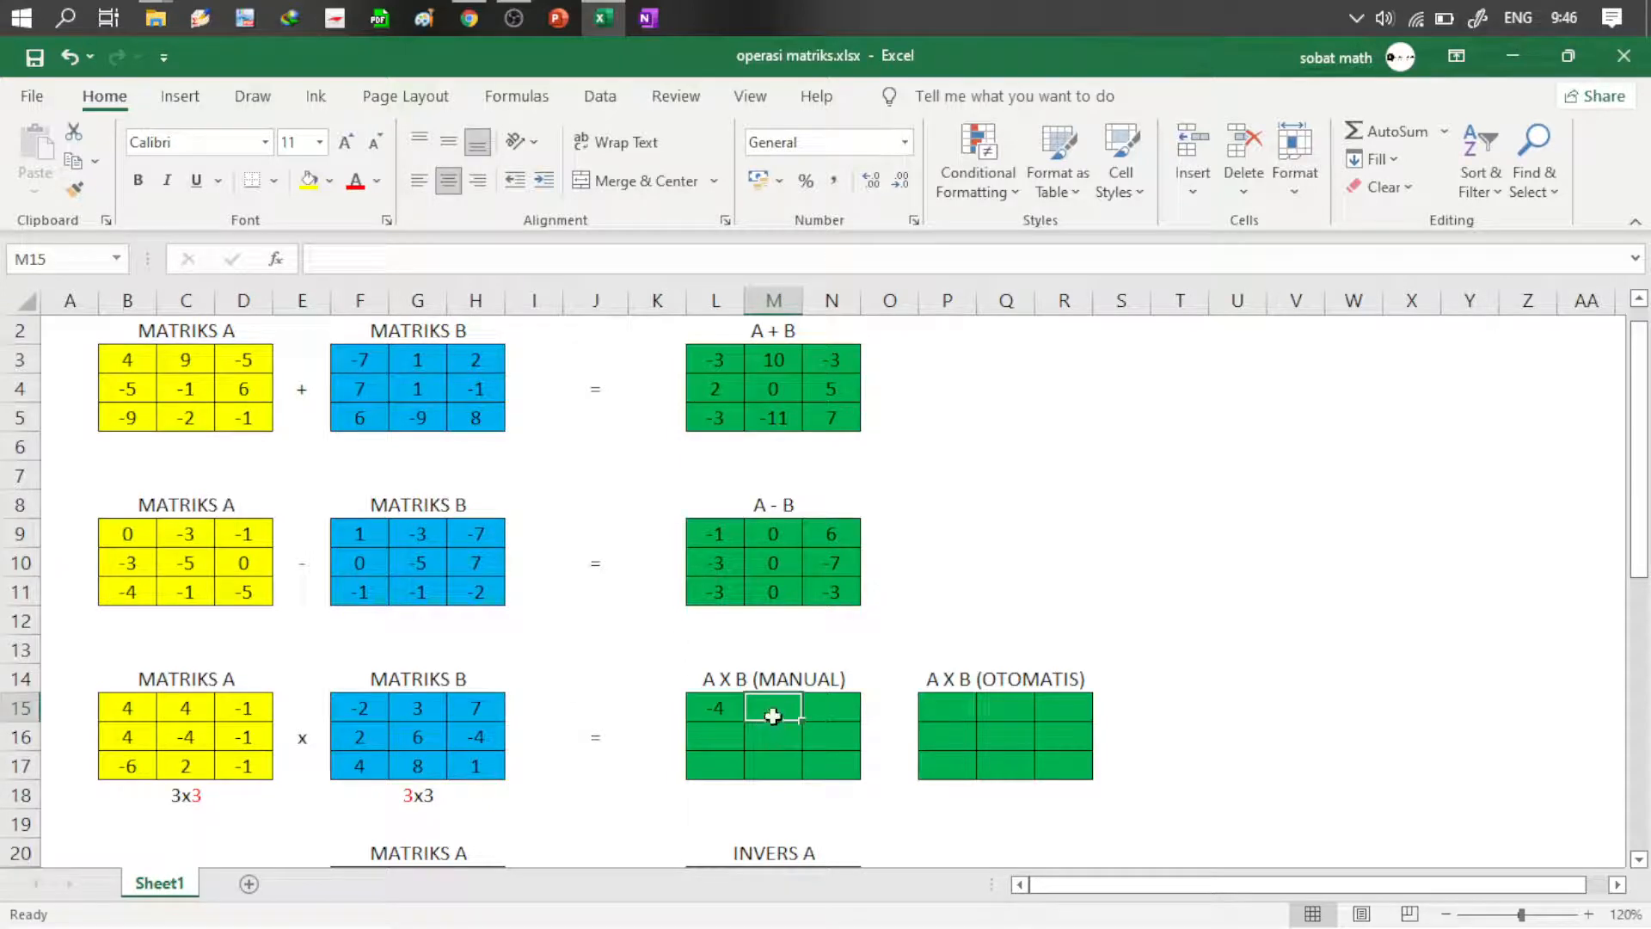
# Step: Examine how Matrix A's first row, B15:D15, pairs with Matrix B's second column, G15:G17, for product cell M15
pyautogui.keyDown('shift'); pyautogui.click(129, 712); pyautogui.keyUp('shift')
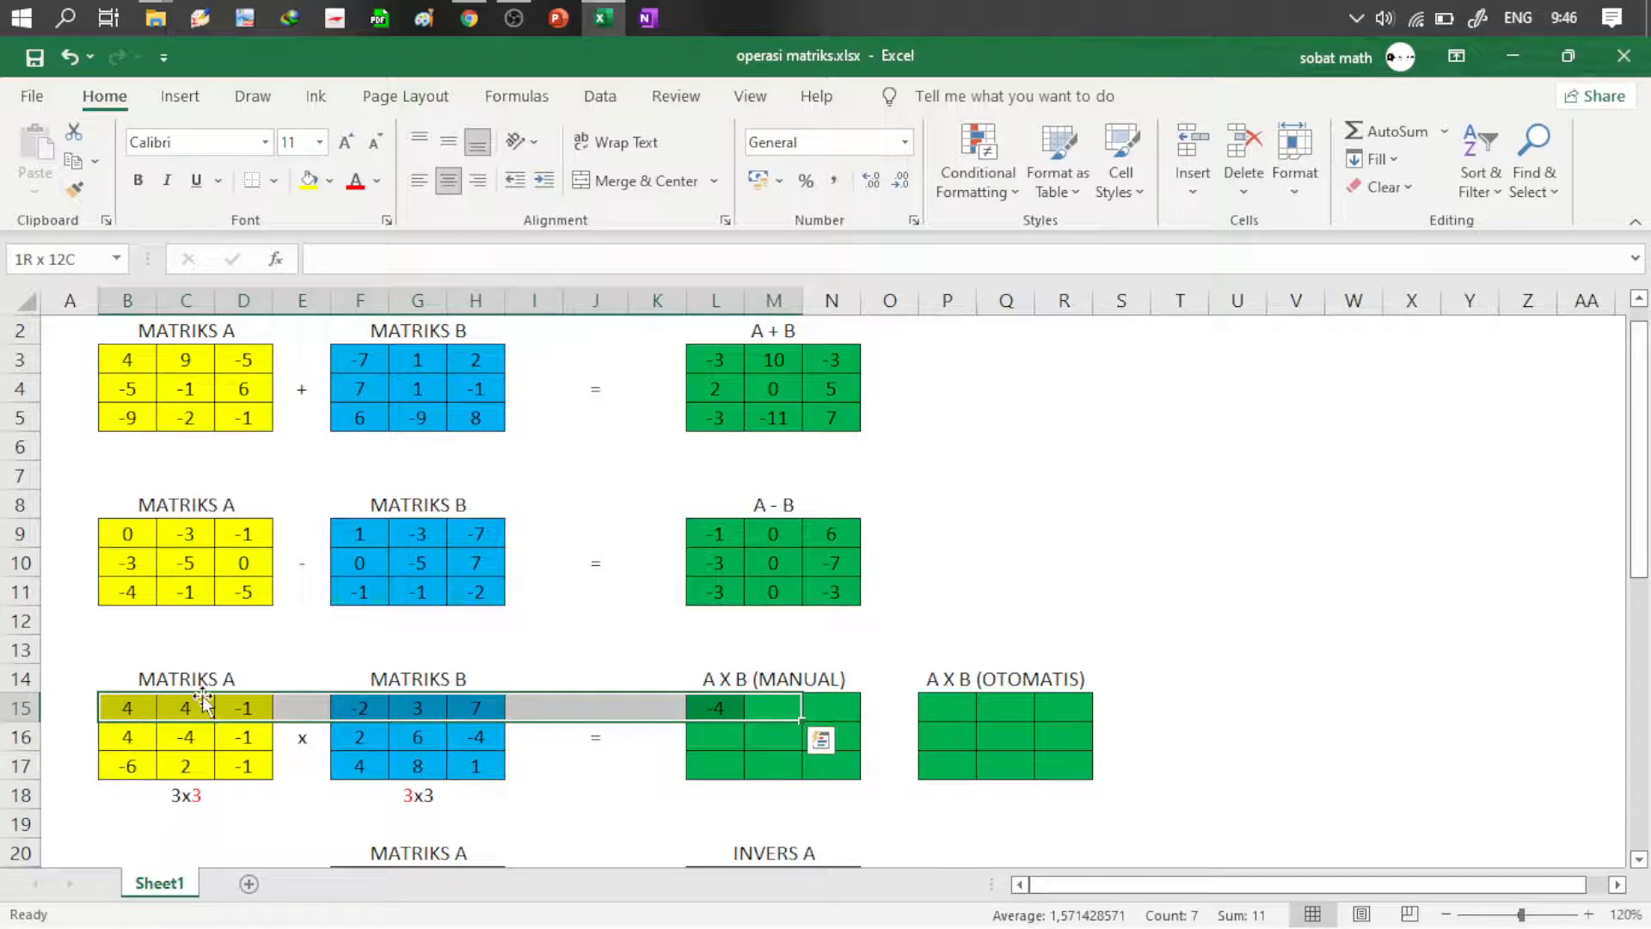
pyautogui.click(782, 701)
pyautogui.moveTo(134, 707); pyautogui.dragTo(258, 707)
pyautogui.moveTo(417, 704); pyautogui.dragTo(429, 768)
pyautogui.keyDown('ctrl'); pyautogui.click(774, 709); pyautogui.keyUp('ctrl')
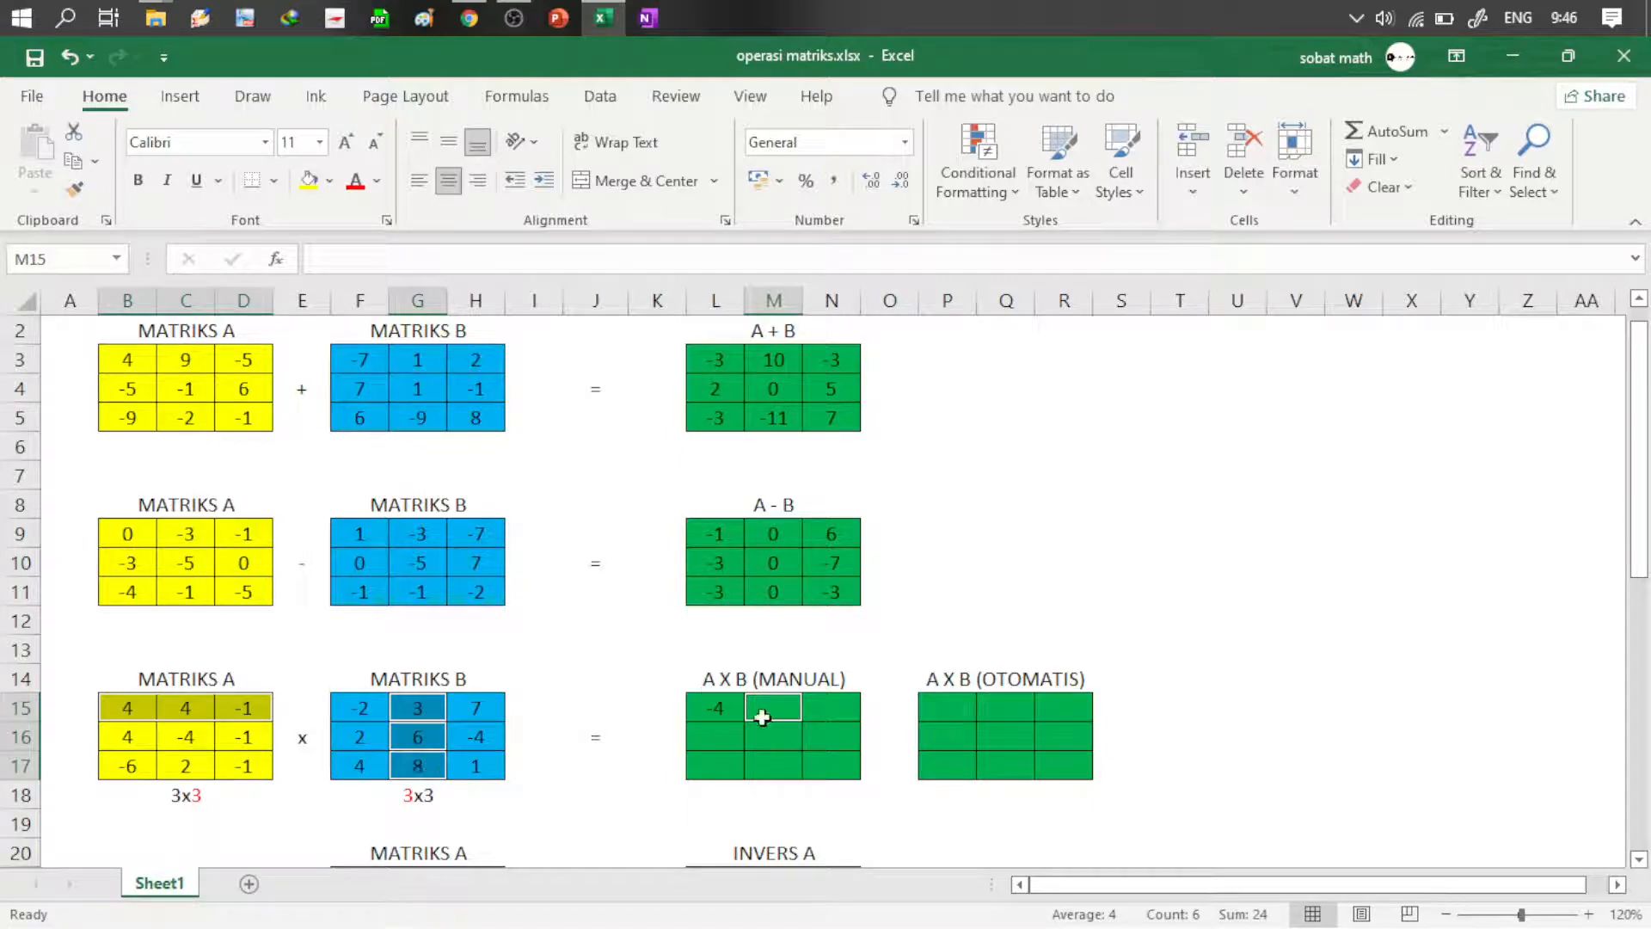
# Step: Fill the relative L15 formula across to M15 again and check which matrix cells it references
pyautogui.click(731, 707)
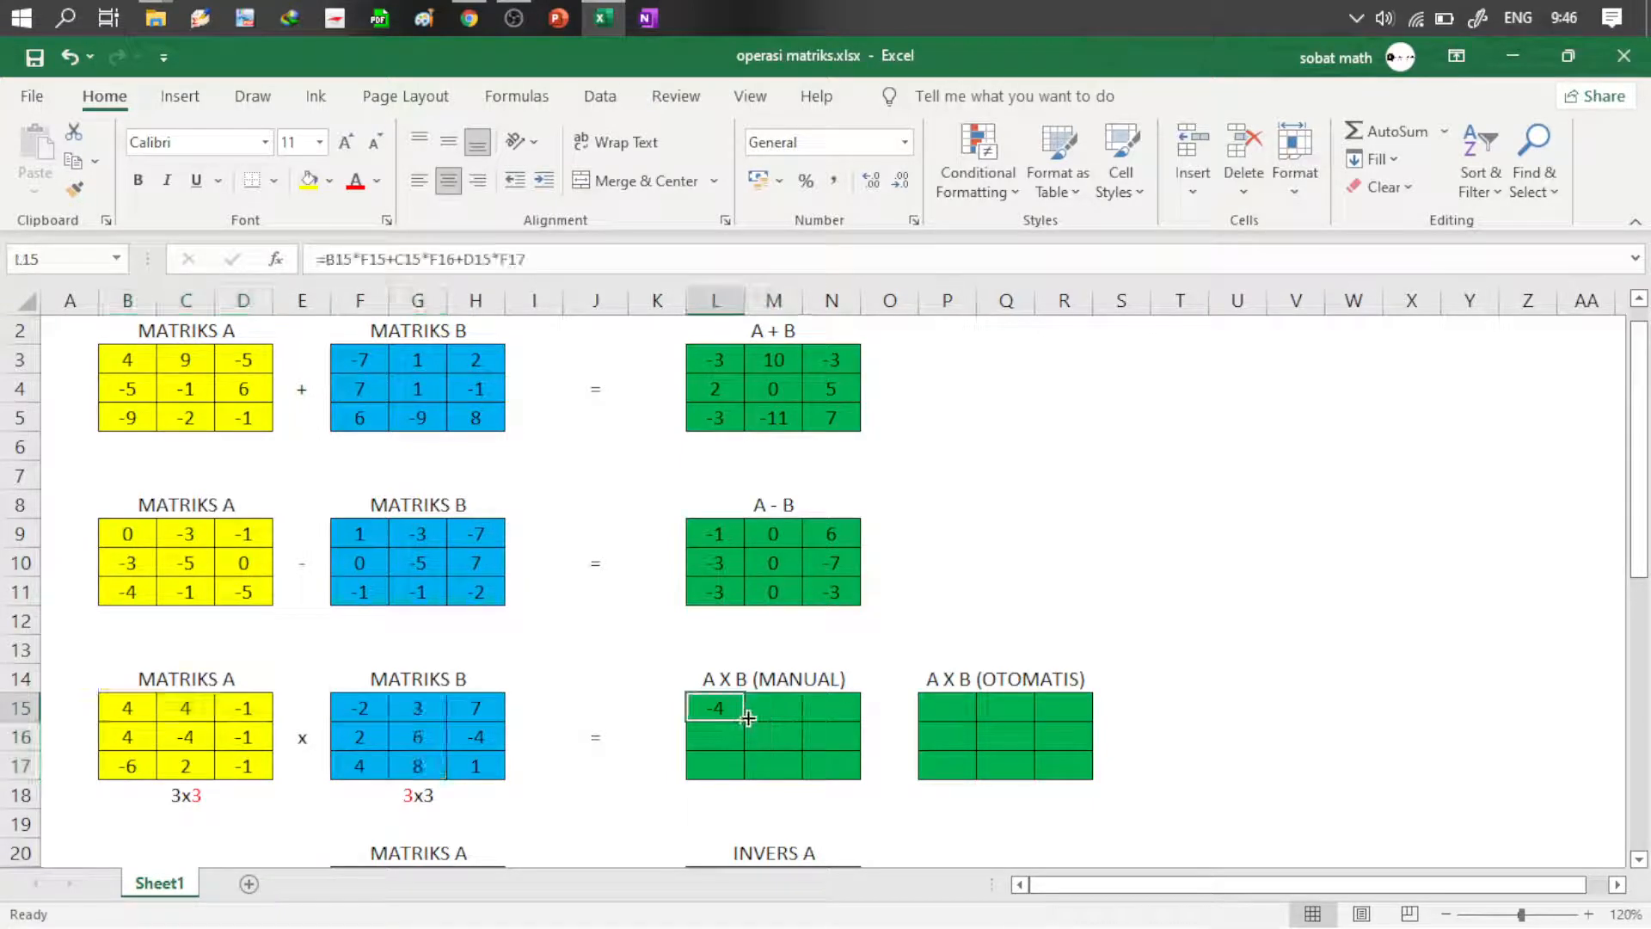
pyautogui.moveTo(744, 722); pyautogui.dragTo(771, 701)
pyautogui.doubleClick(771, 701)
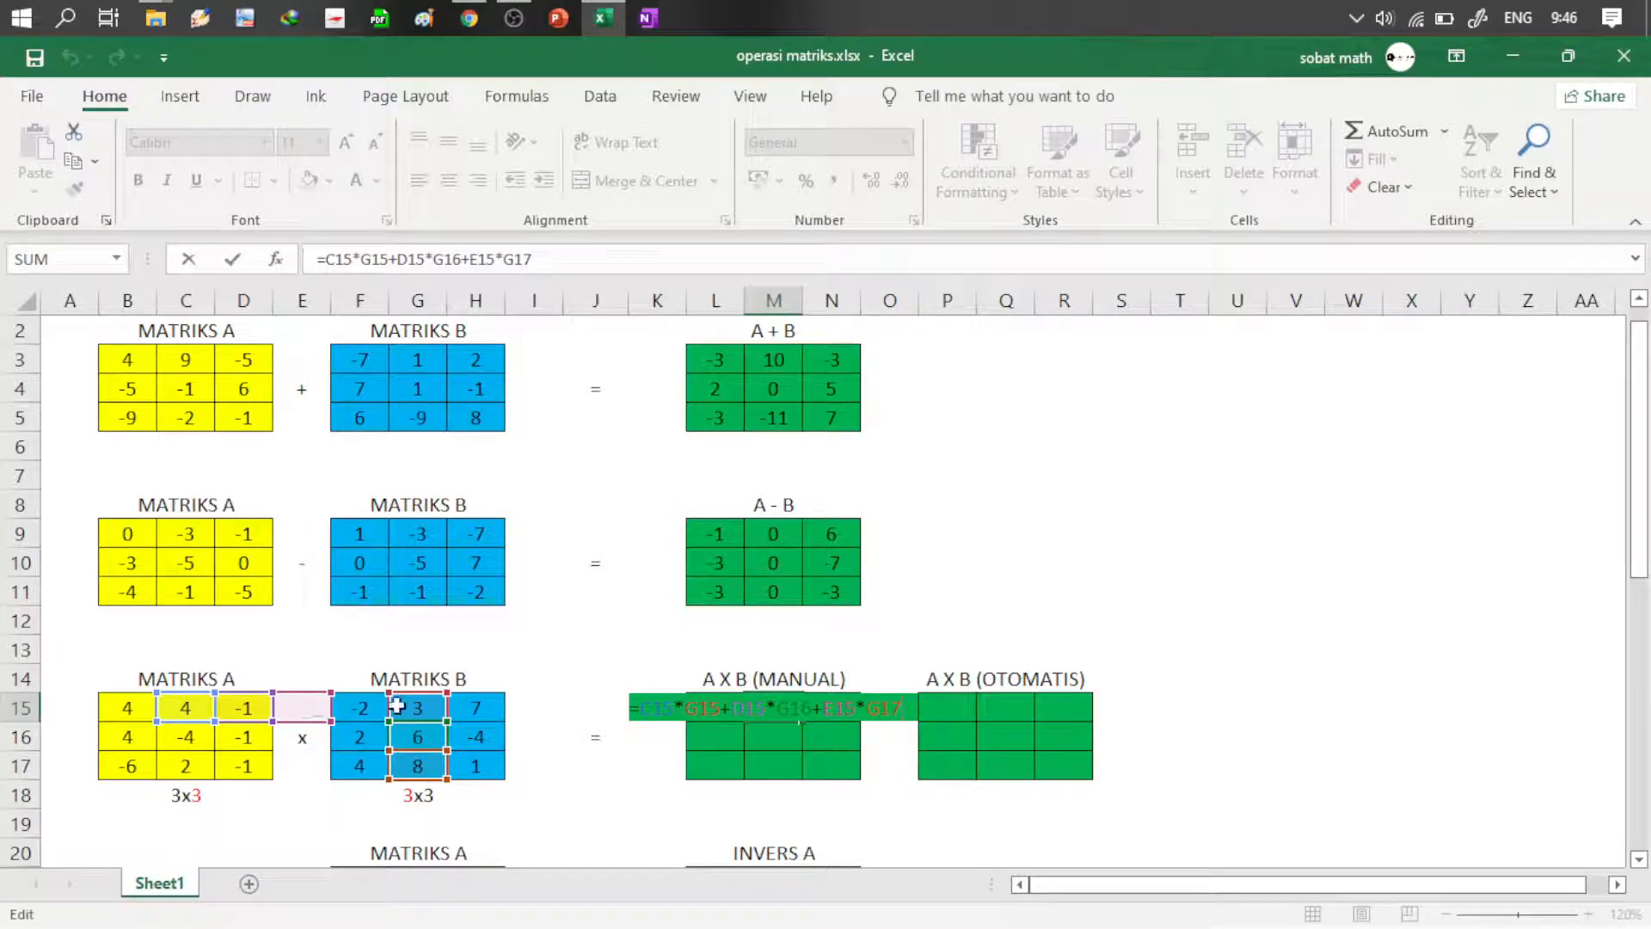
pyautogui.press('Return')
pyautogui.press('Up')
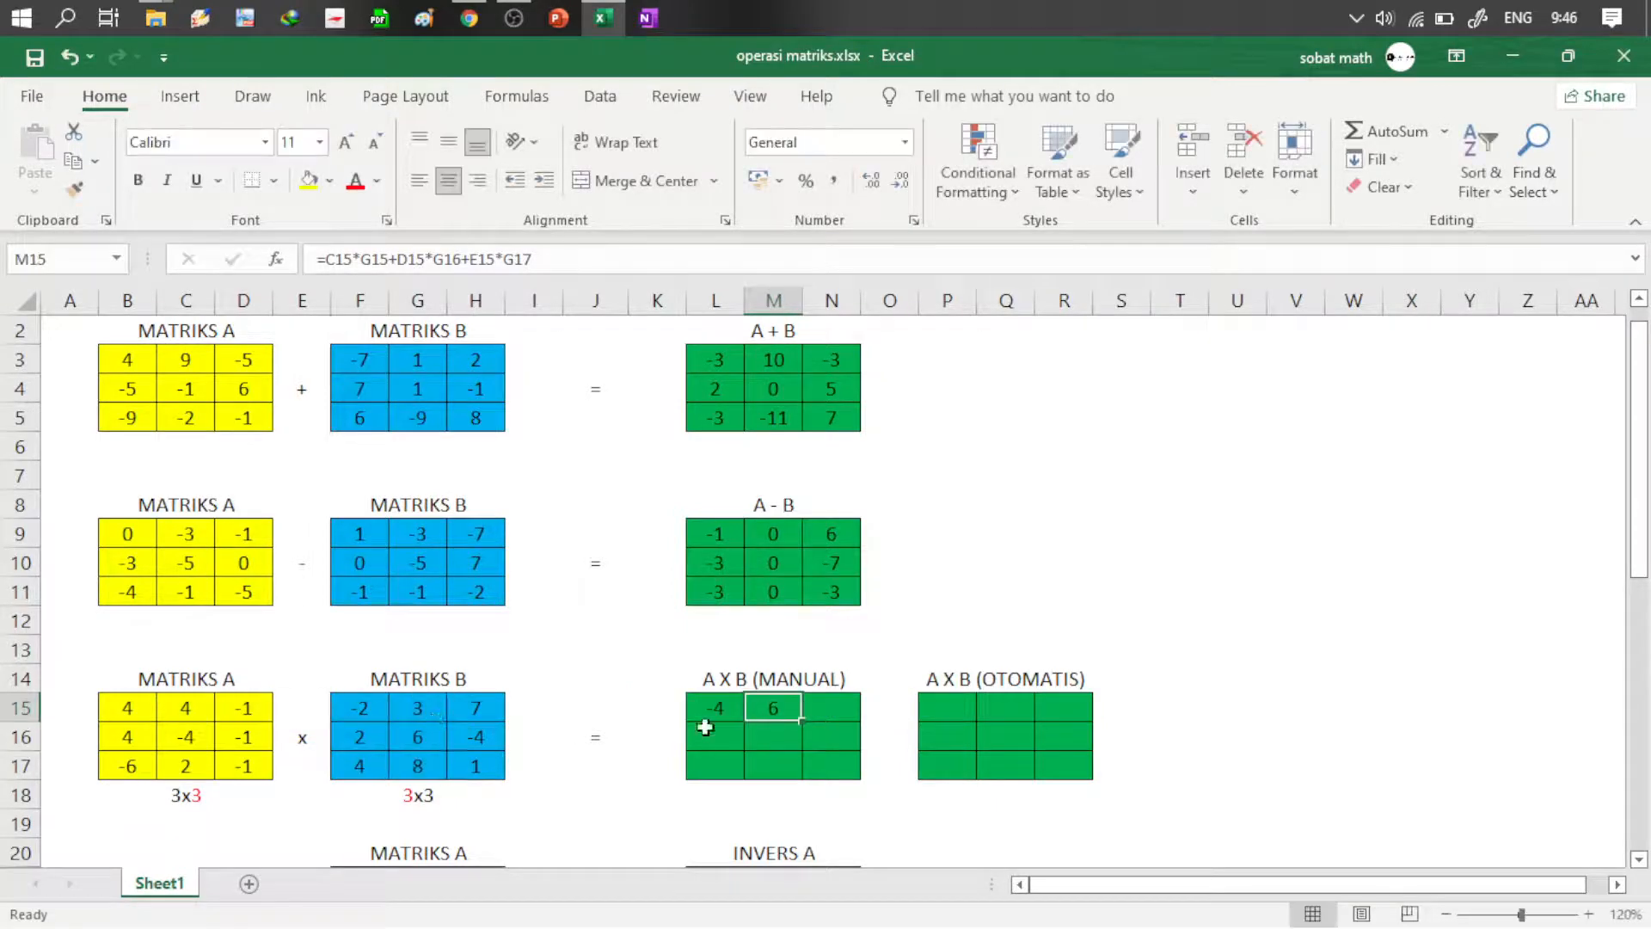
# Step: Lock the Matrix A columns in the L15 formula, making it =$B15*F15+$C15*F16+$D15*F17
pyautogui.click(726, 714)
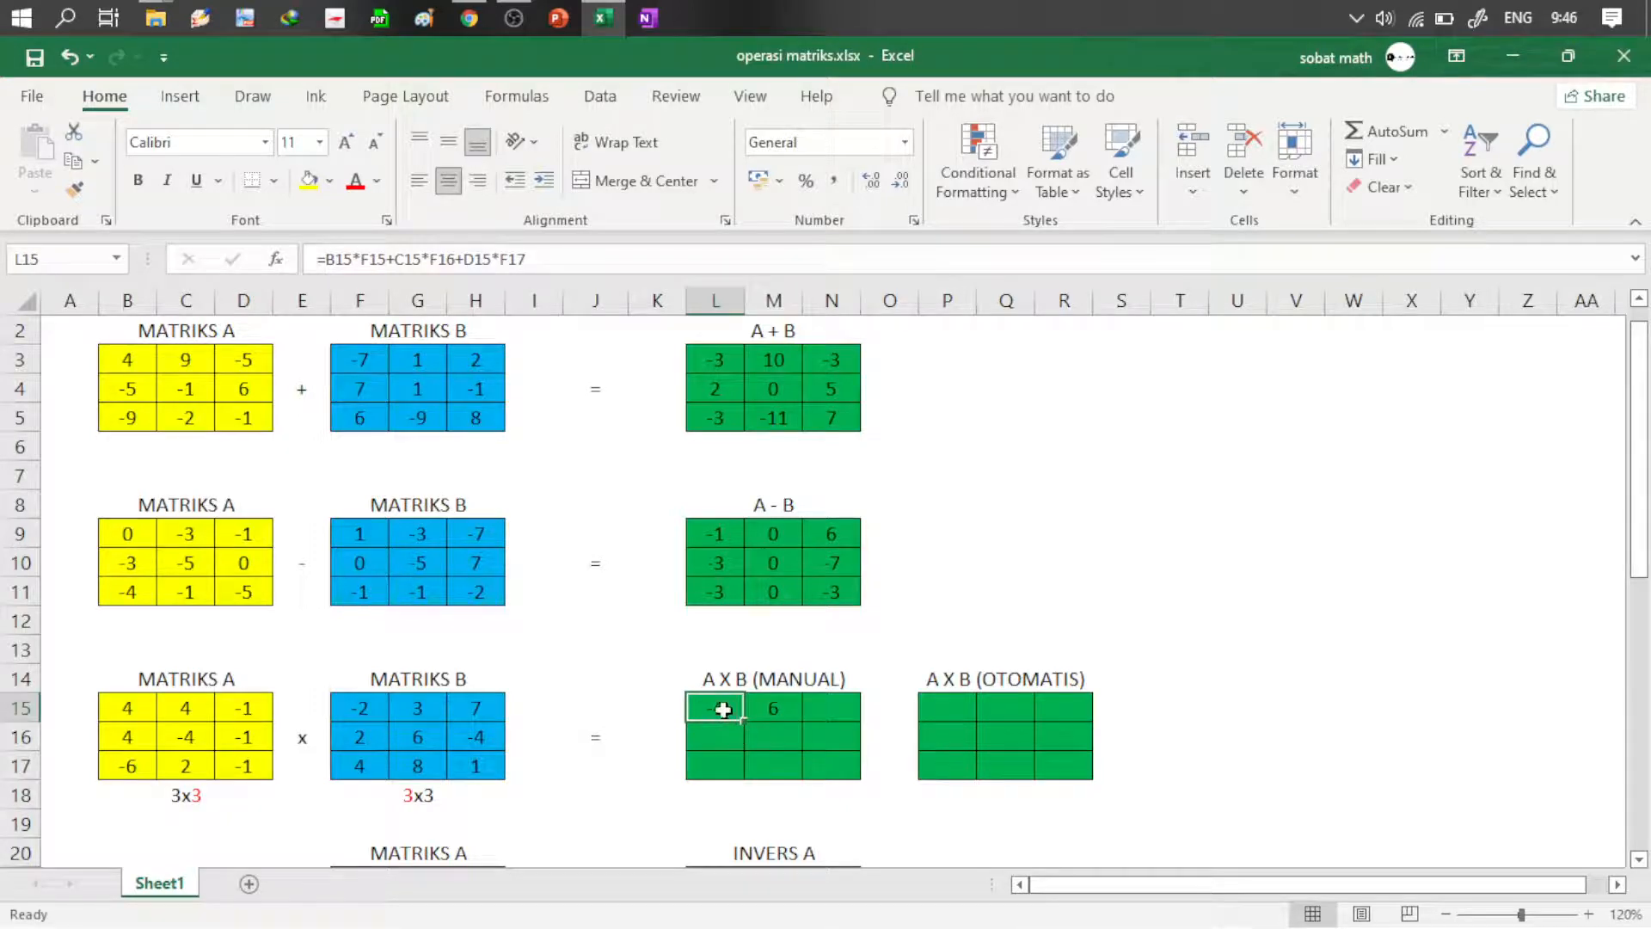
pyautogui.doubleClick(723, 711)
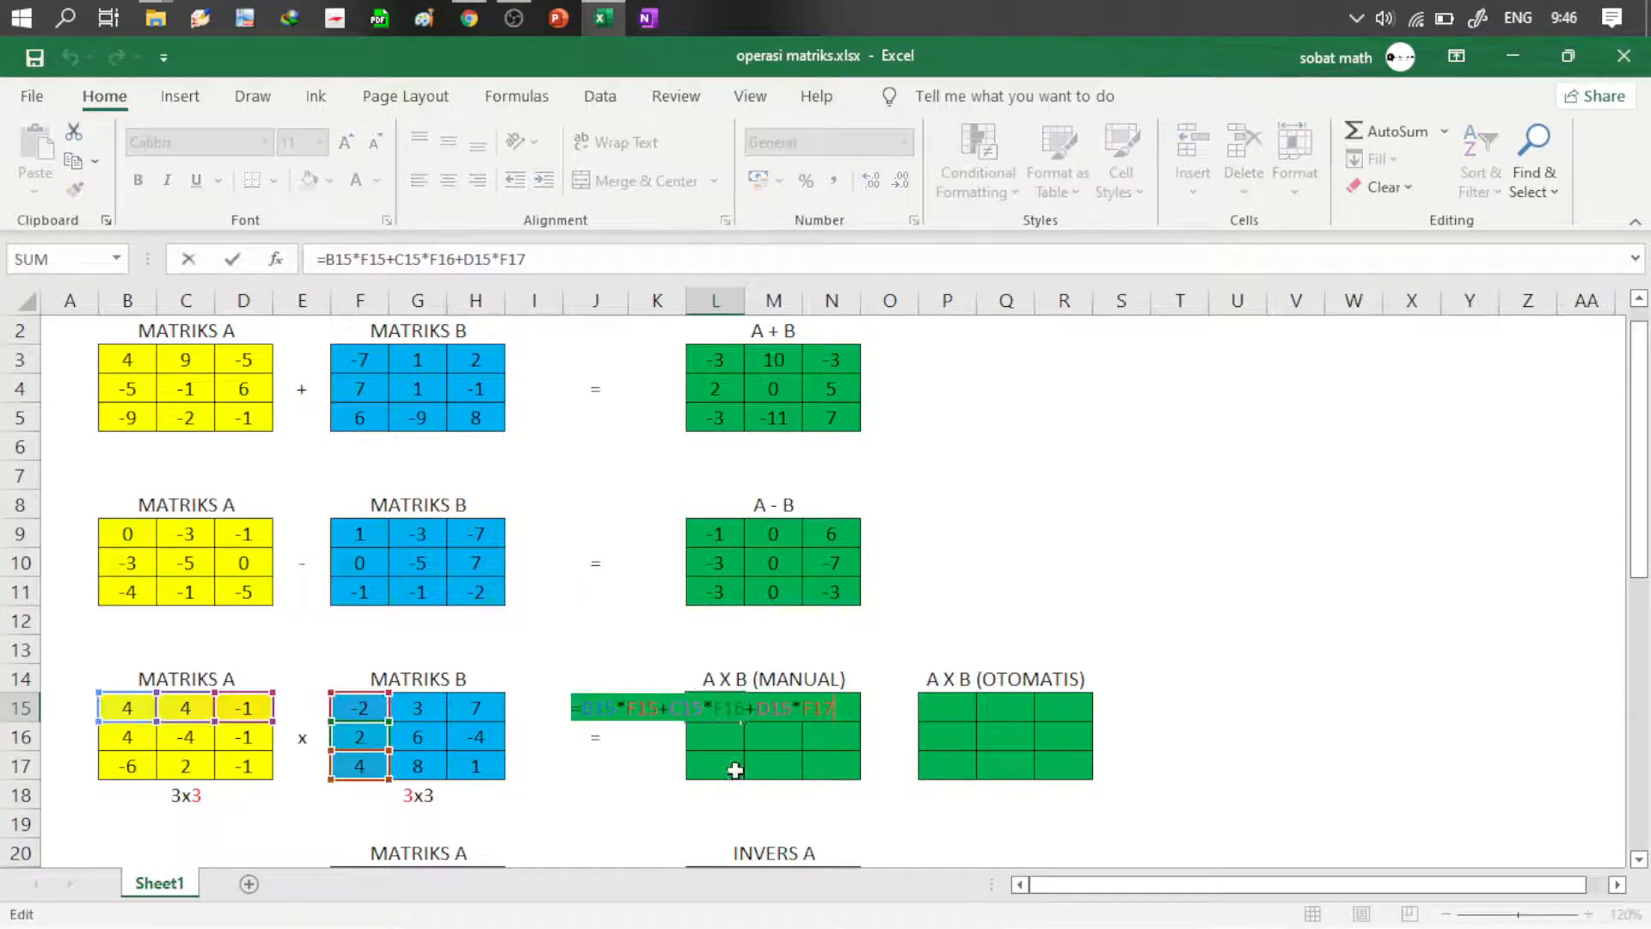
pyautogui.doubleClick(586, 708)
pyautogui.write('$')
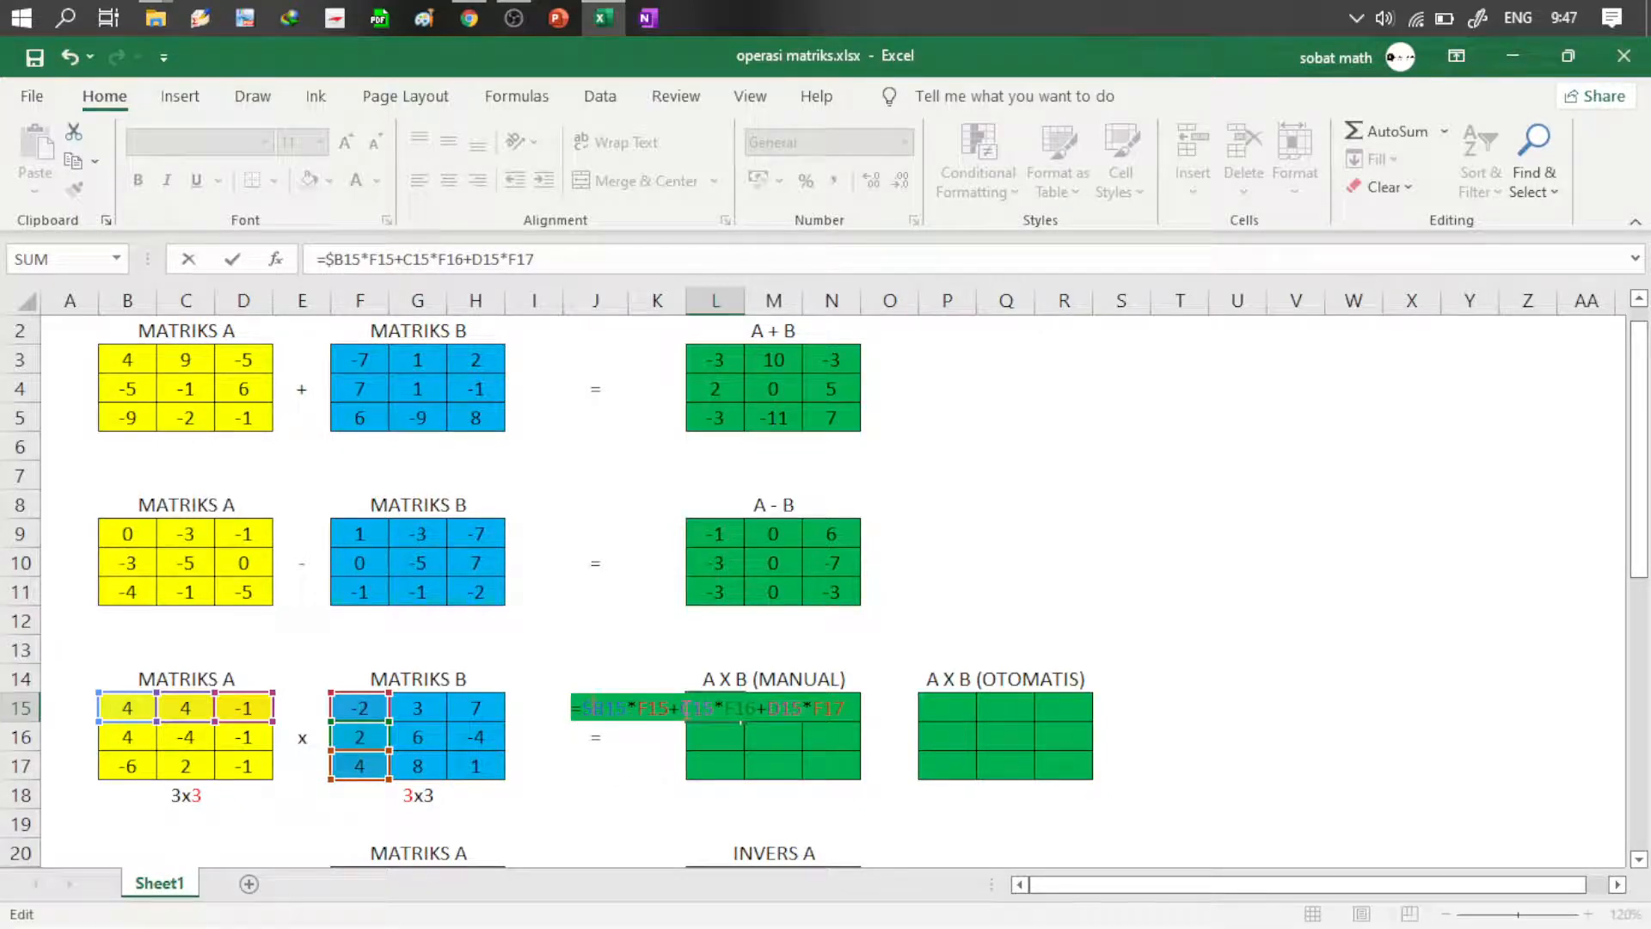
pyautogui.write('$')
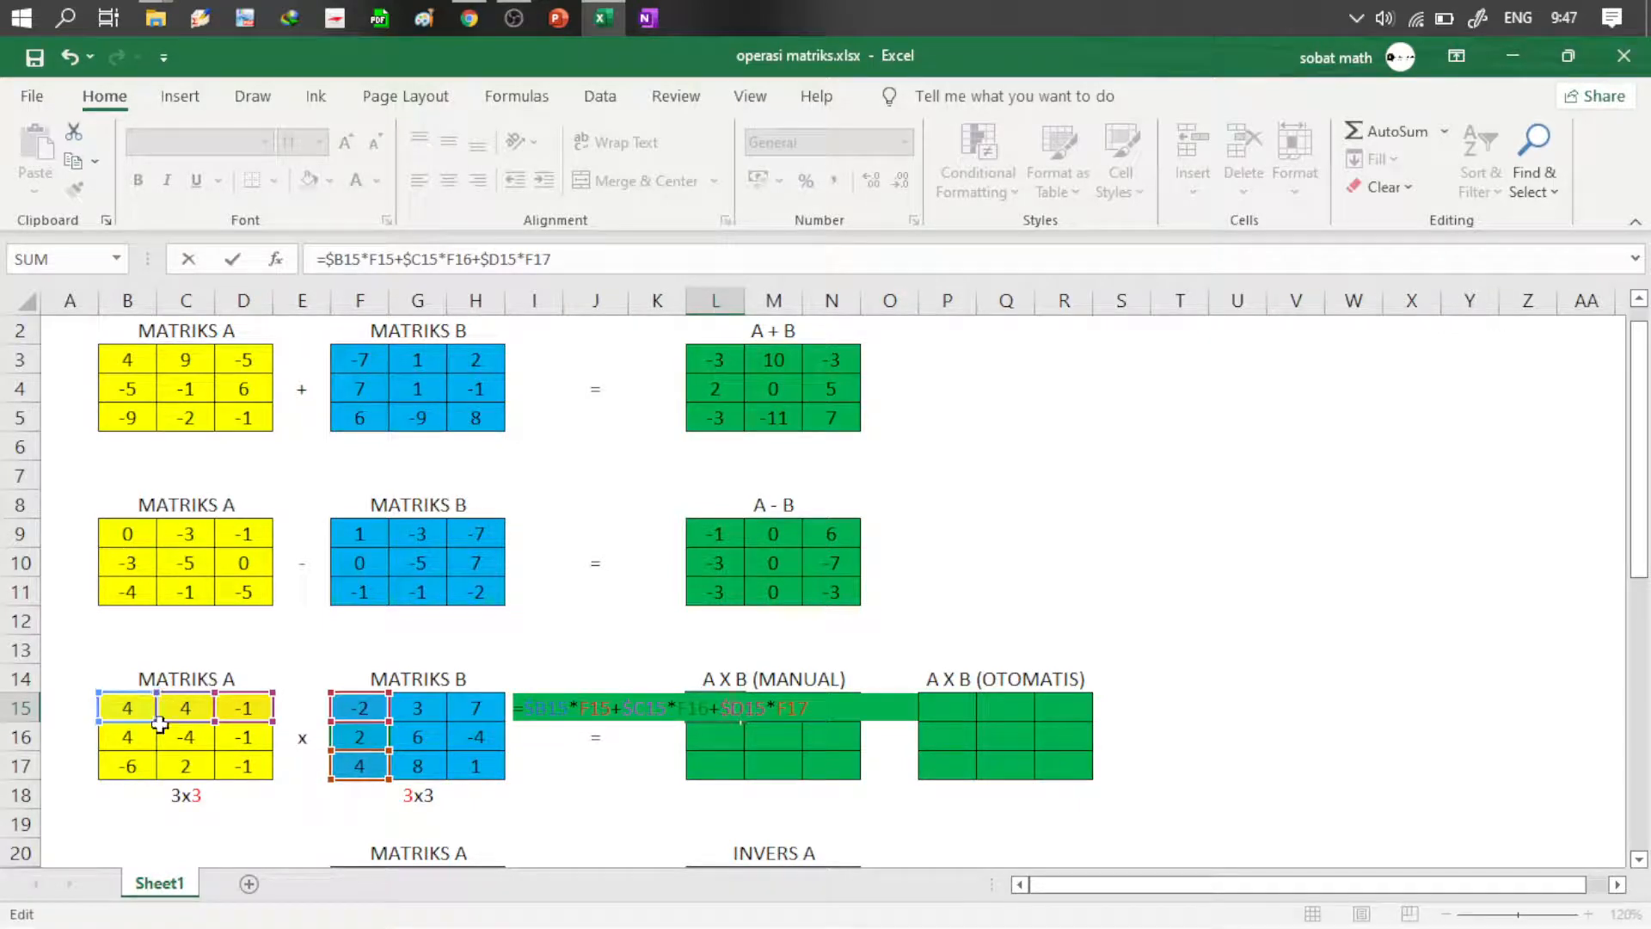
pyautogui.press('Tab')
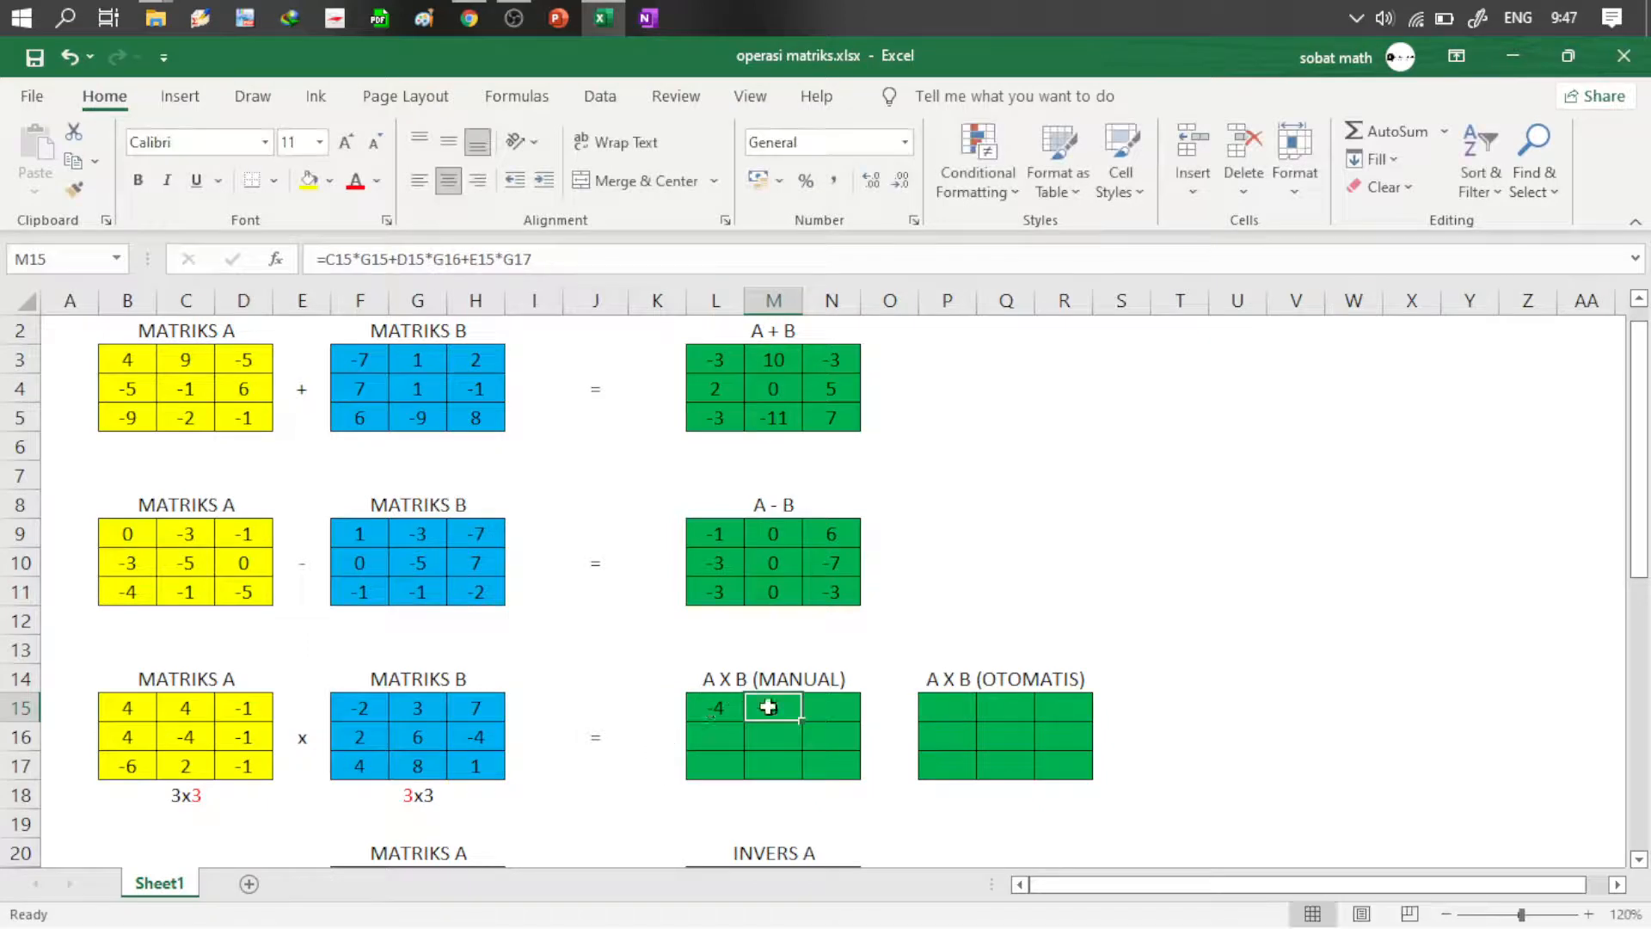
# Step: Fill the column-locked L15 formula across to M15 and open the copy to check its cell references
pyautogui.click(714, 708)
pyautogui.moveTo(742, 720); pyautogui.dragTo(798, 723)
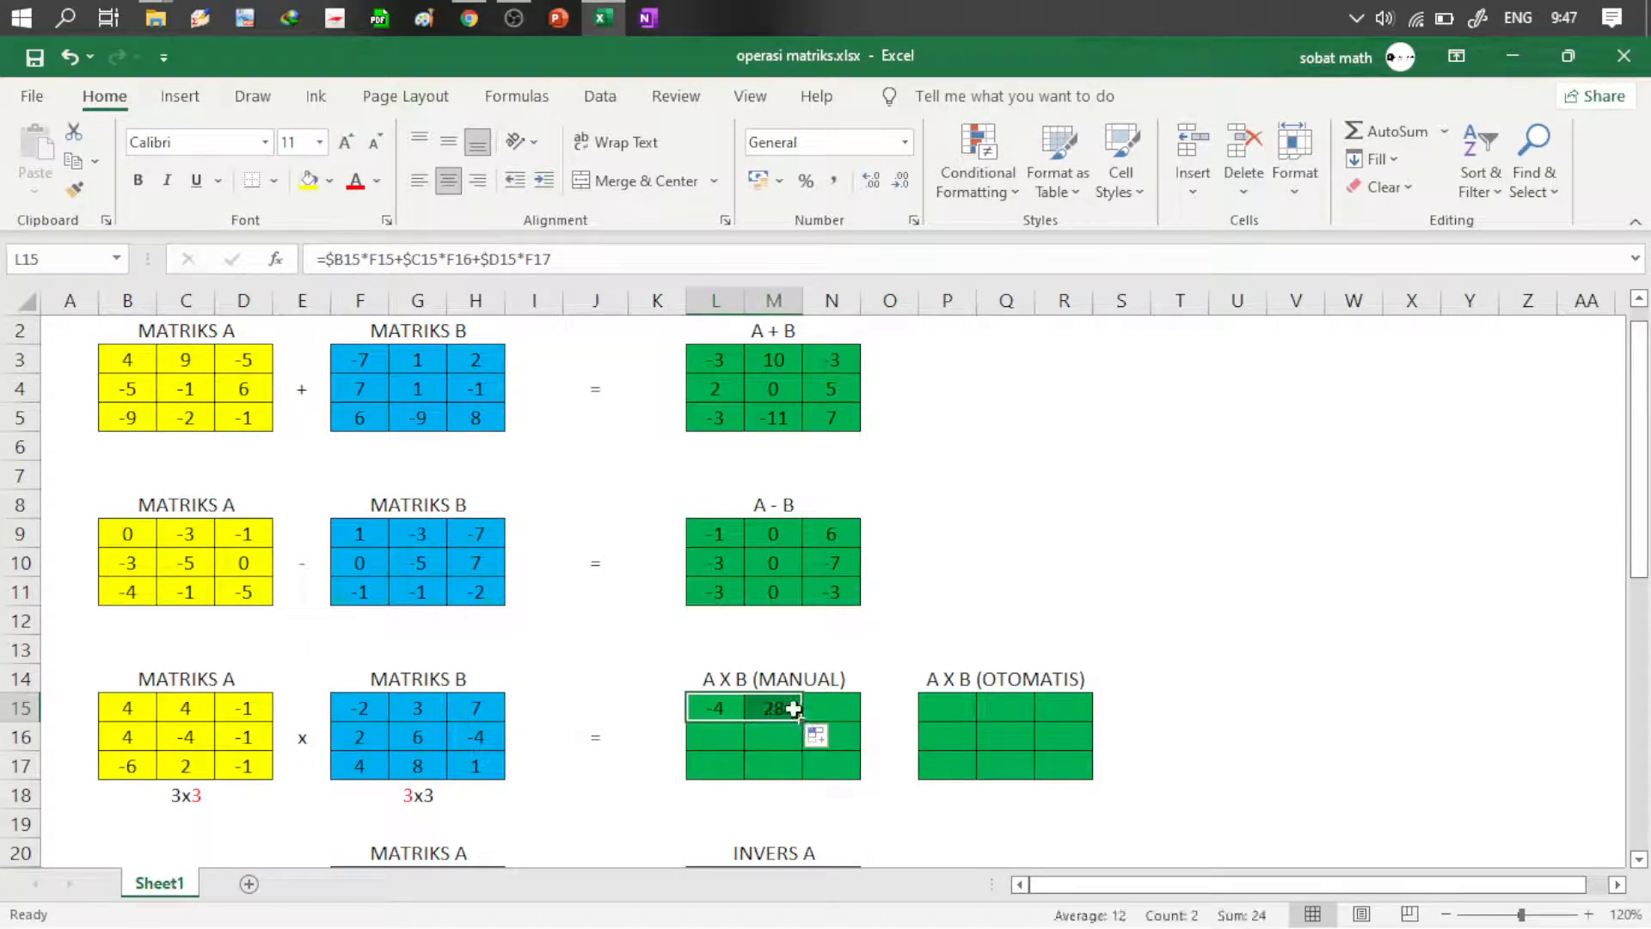
pyautogui.click(786, 708)
pyautogui.doubleClick(790, 709)
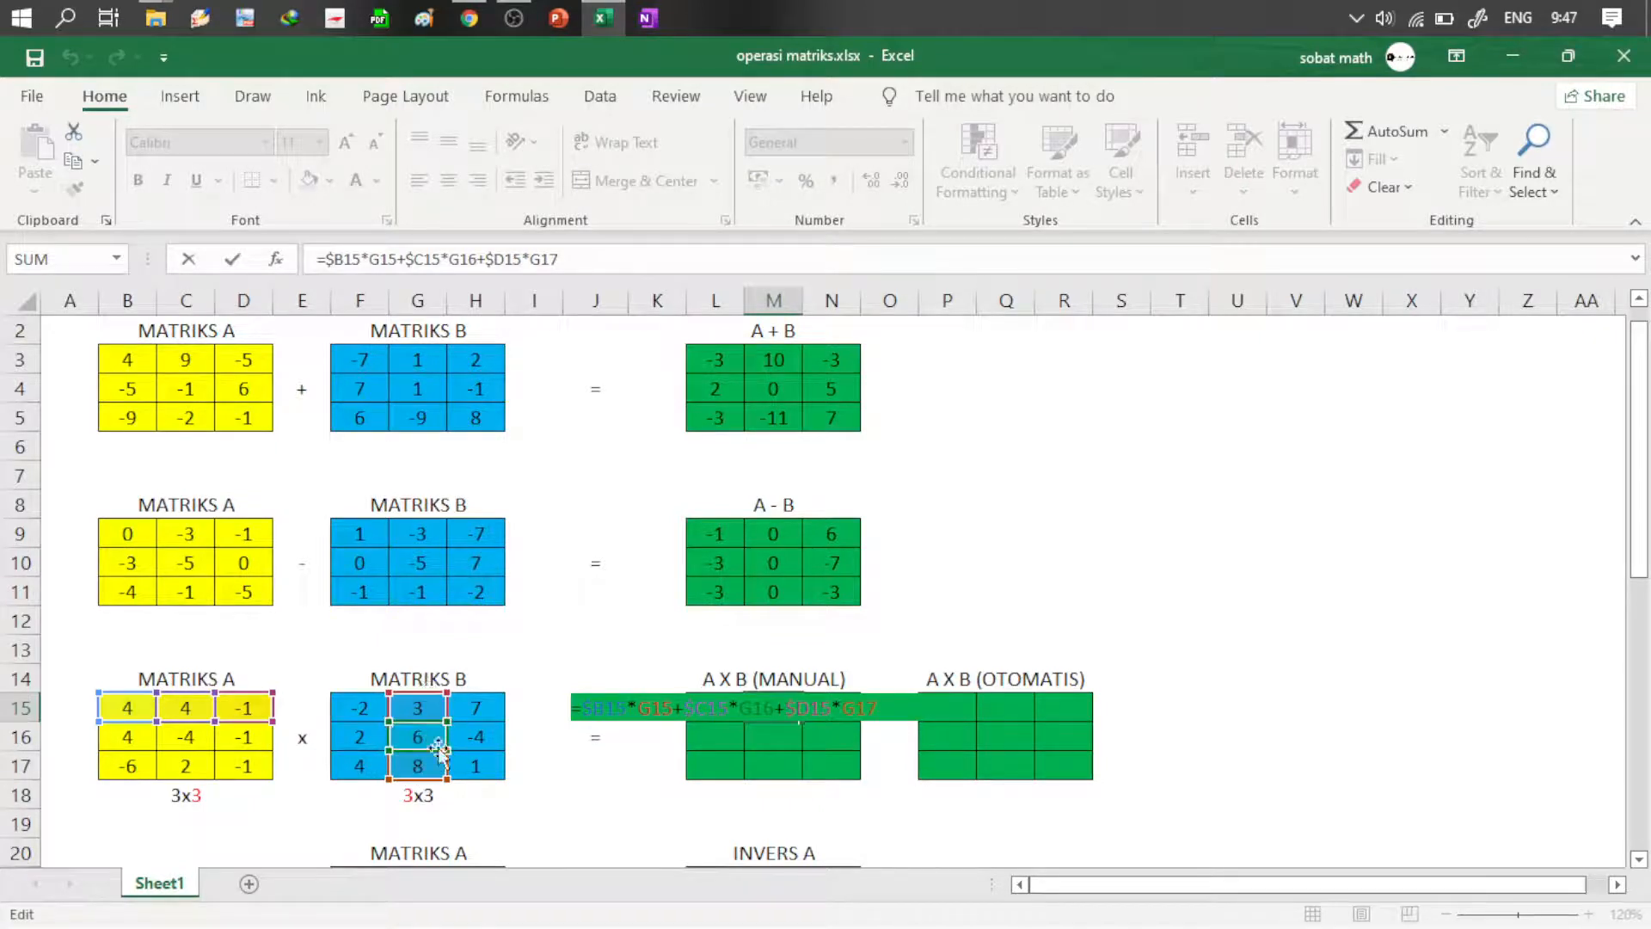
# Step: Fill the column-locked product formula from M15 across to N15 and check which matrix cells the copy references
pyautogui.press('Tab')
pyautogui.click(778, 705)
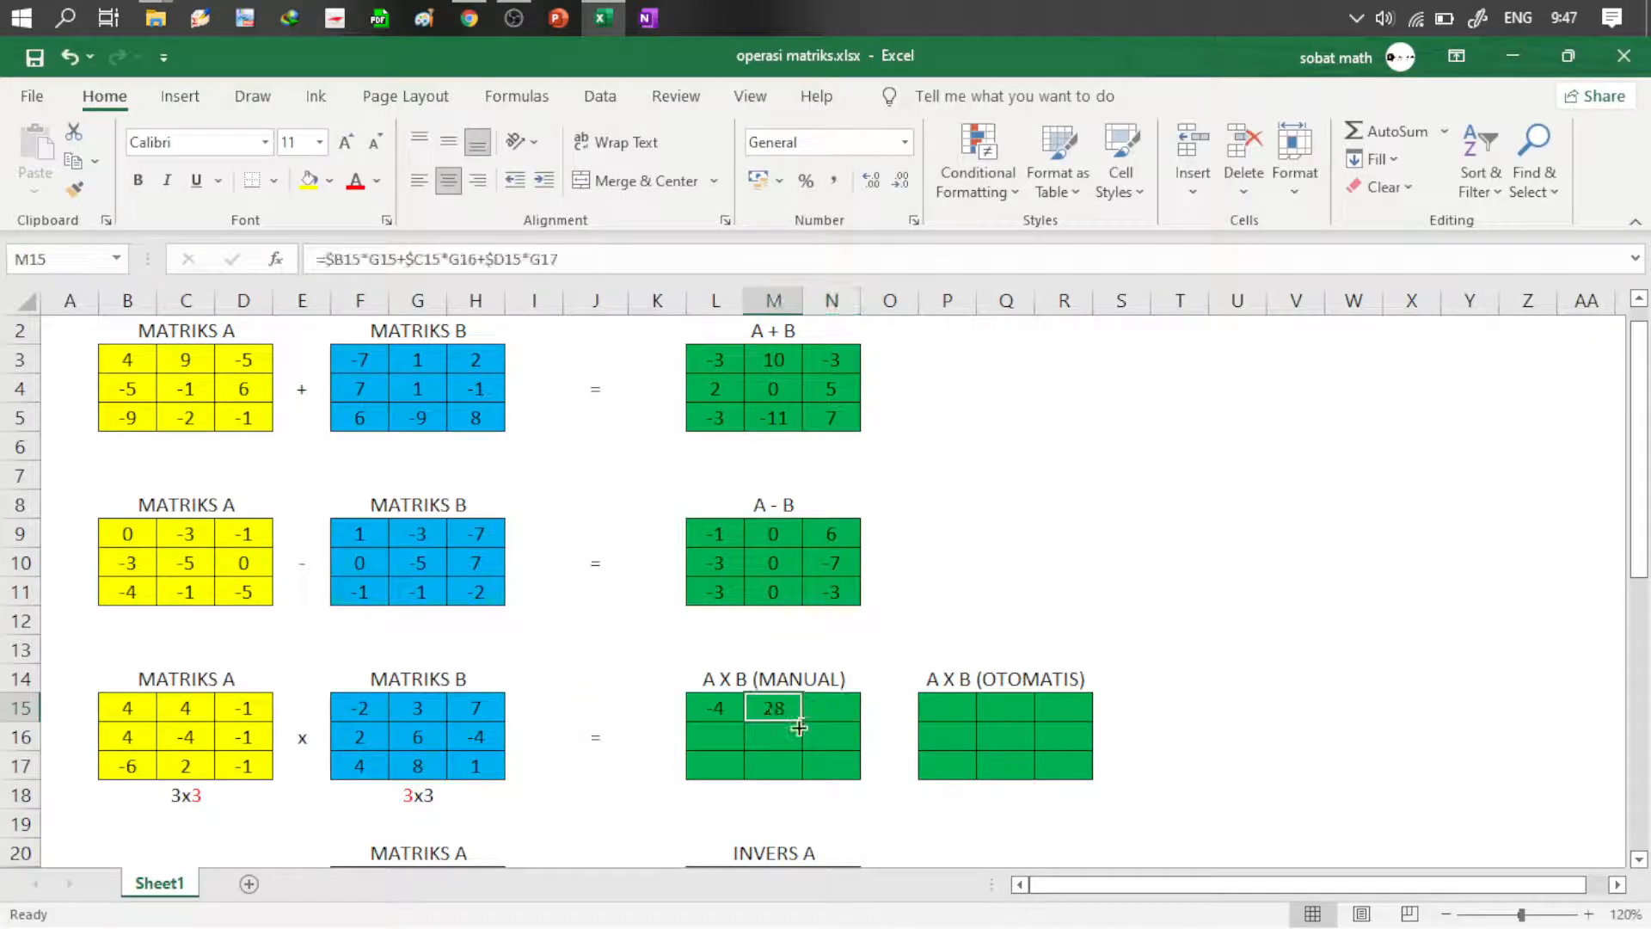
pyautogui.moveTo(802, 721); pyautogui.dragTo(847, 715)
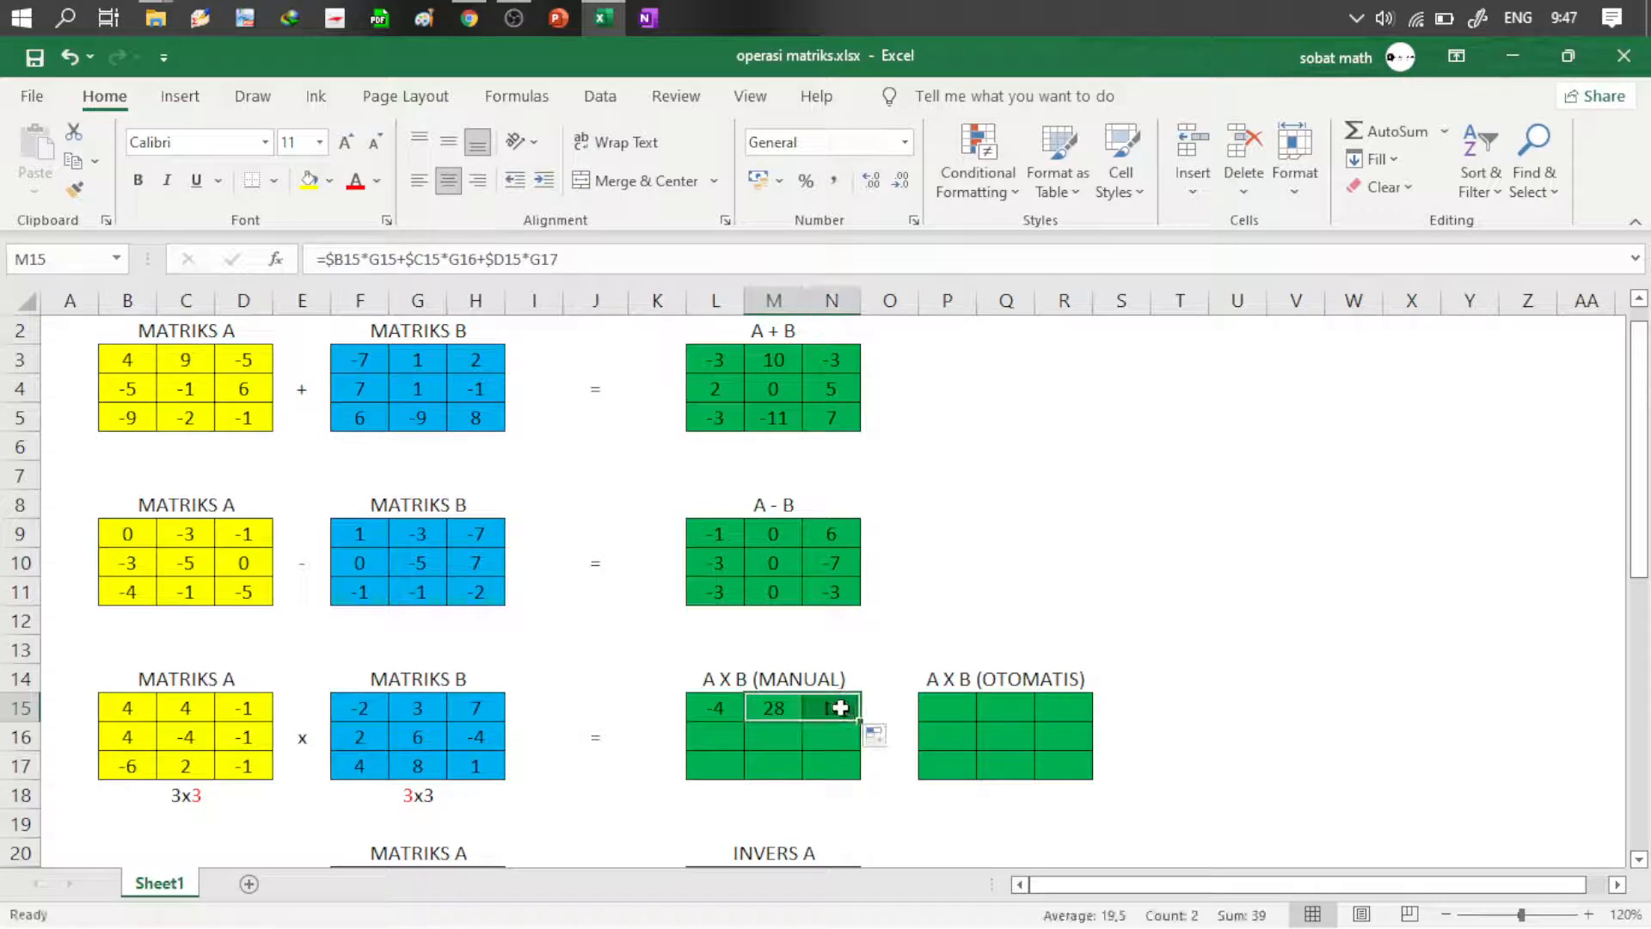
pyautogui.doubleClick(840, 706)
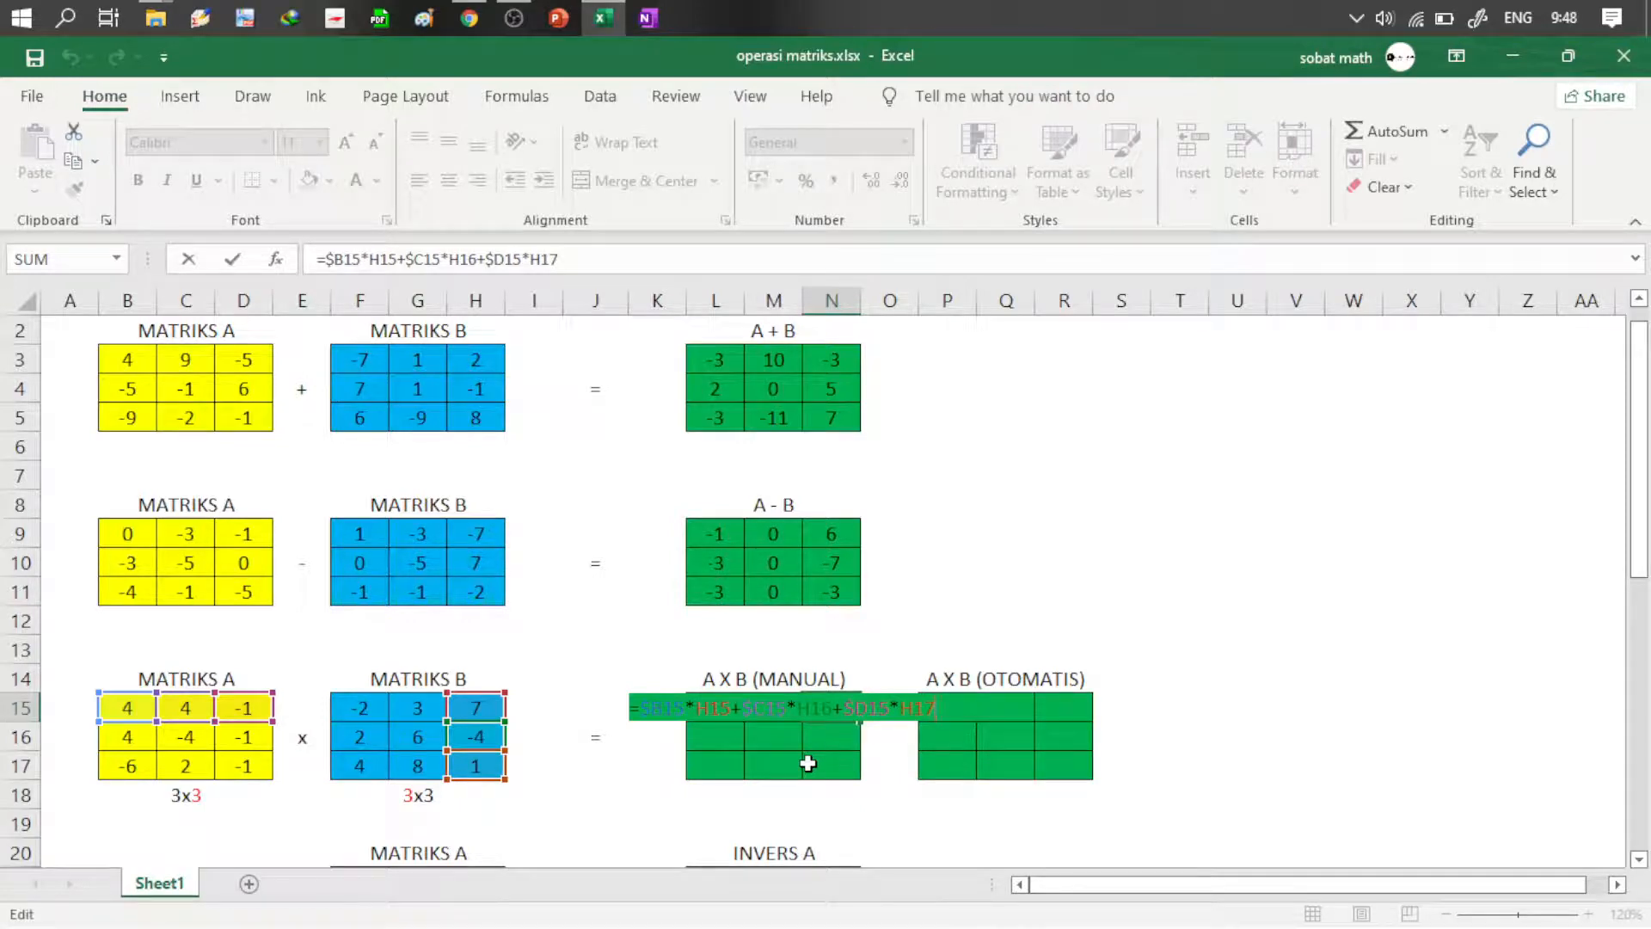
pyautogui.press('Return')
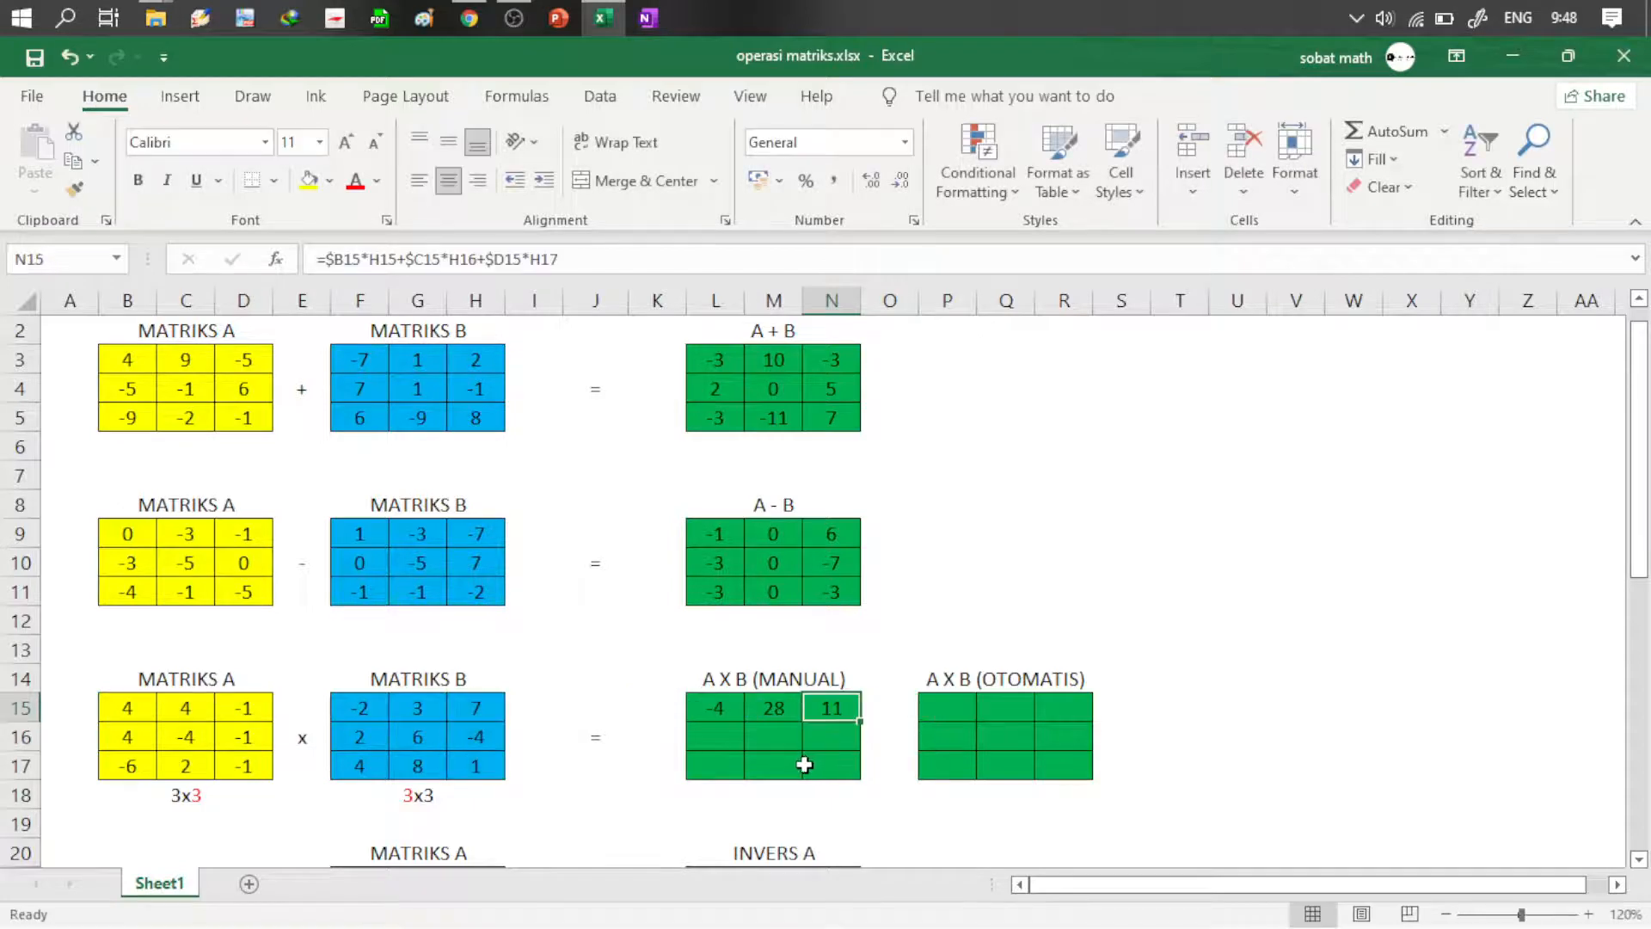
# Step: Fill the column-locked L15 formula down to L16 and check which Matrix B cells the copy references
pyautogui.click(719, 719)
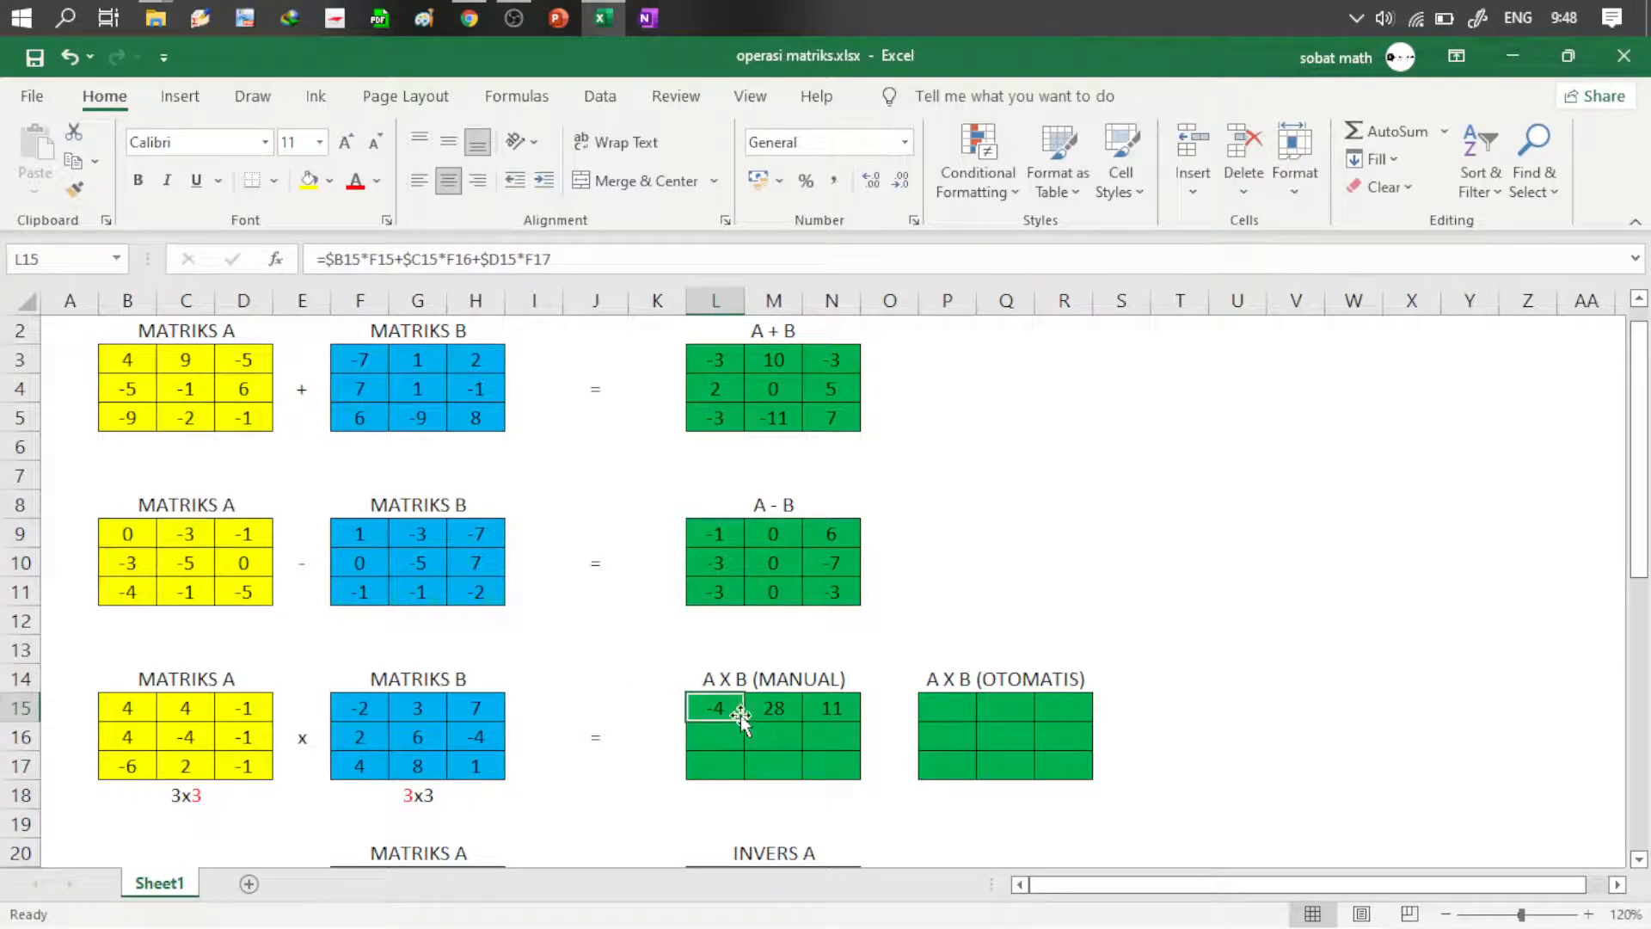
pyautogui.moveTo(746, 722); pyautogui.dragTo(745, 743)
pyautogui.doubleClick(723, 741)
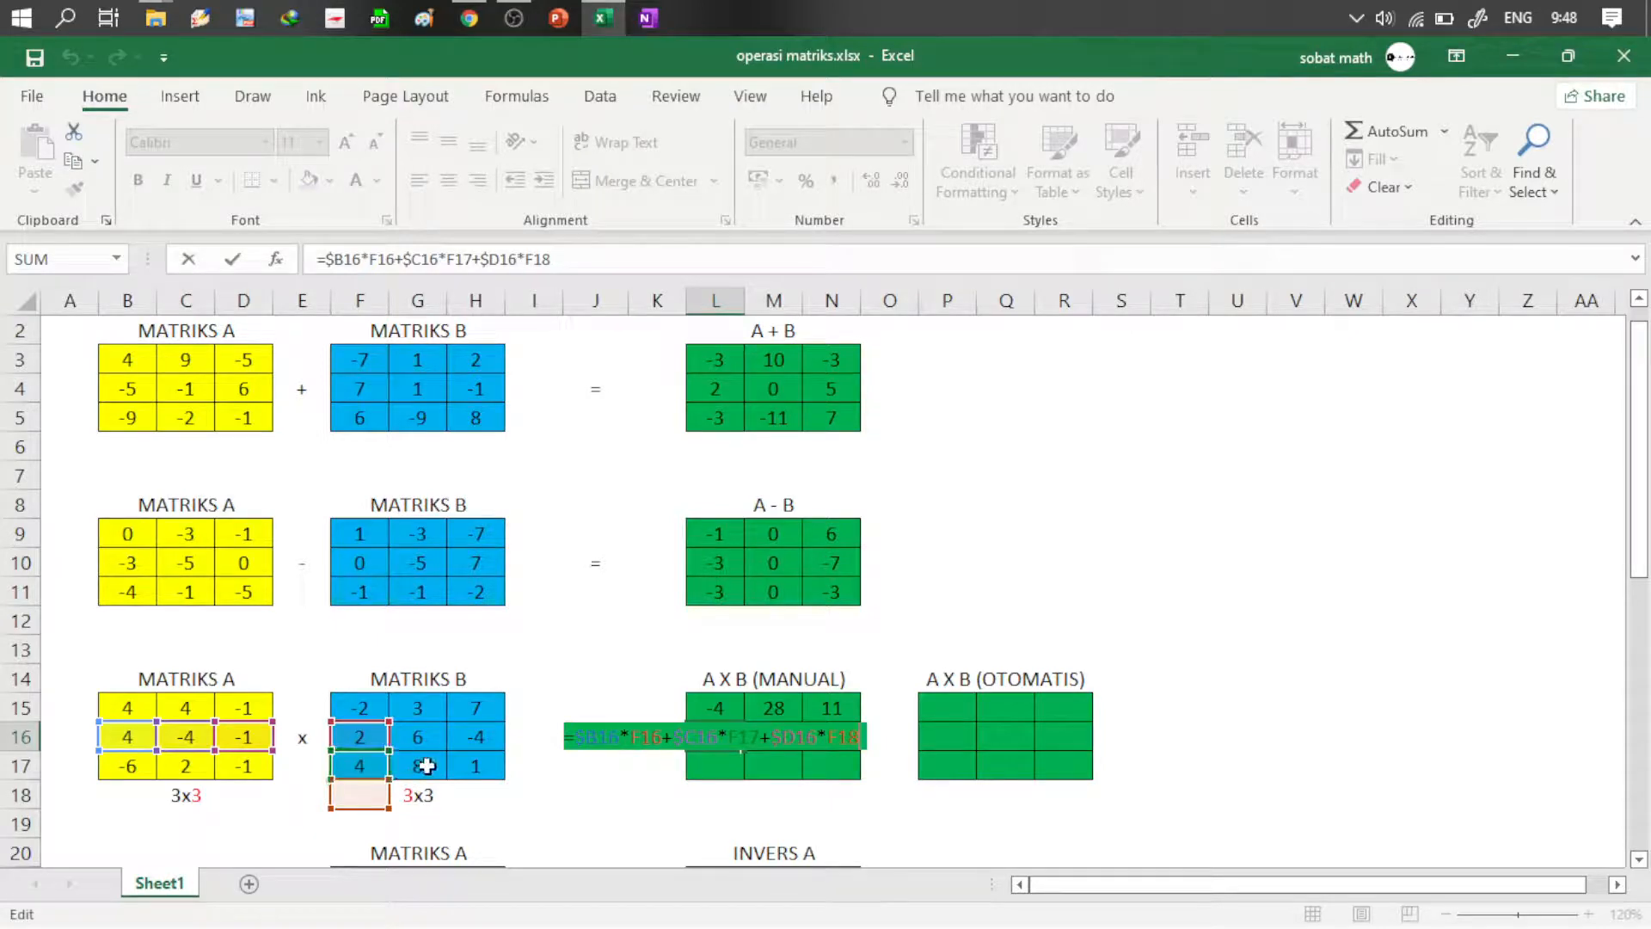
pyautogui.press('Return')
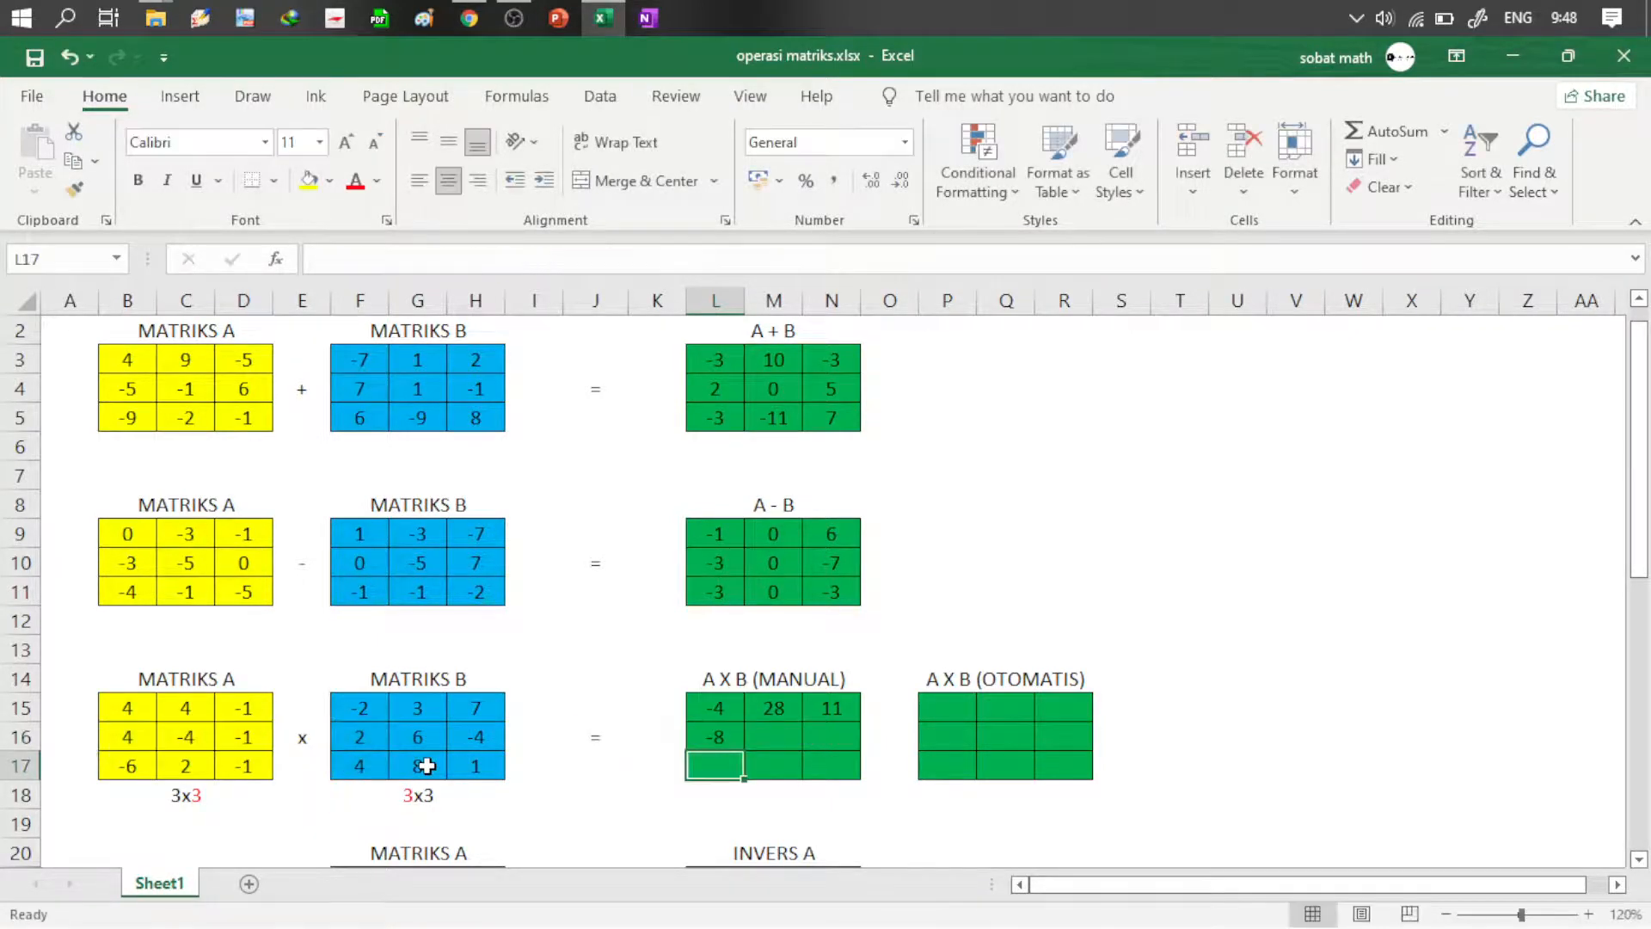
# Step: Lock the Matrix B rows in the L15 formula, making it =$B15*F$15+$C15*F$16+$D15*F$17
pyautogui.press('Up')
pyautogui.press('Up')
pyautogui.press('F2')
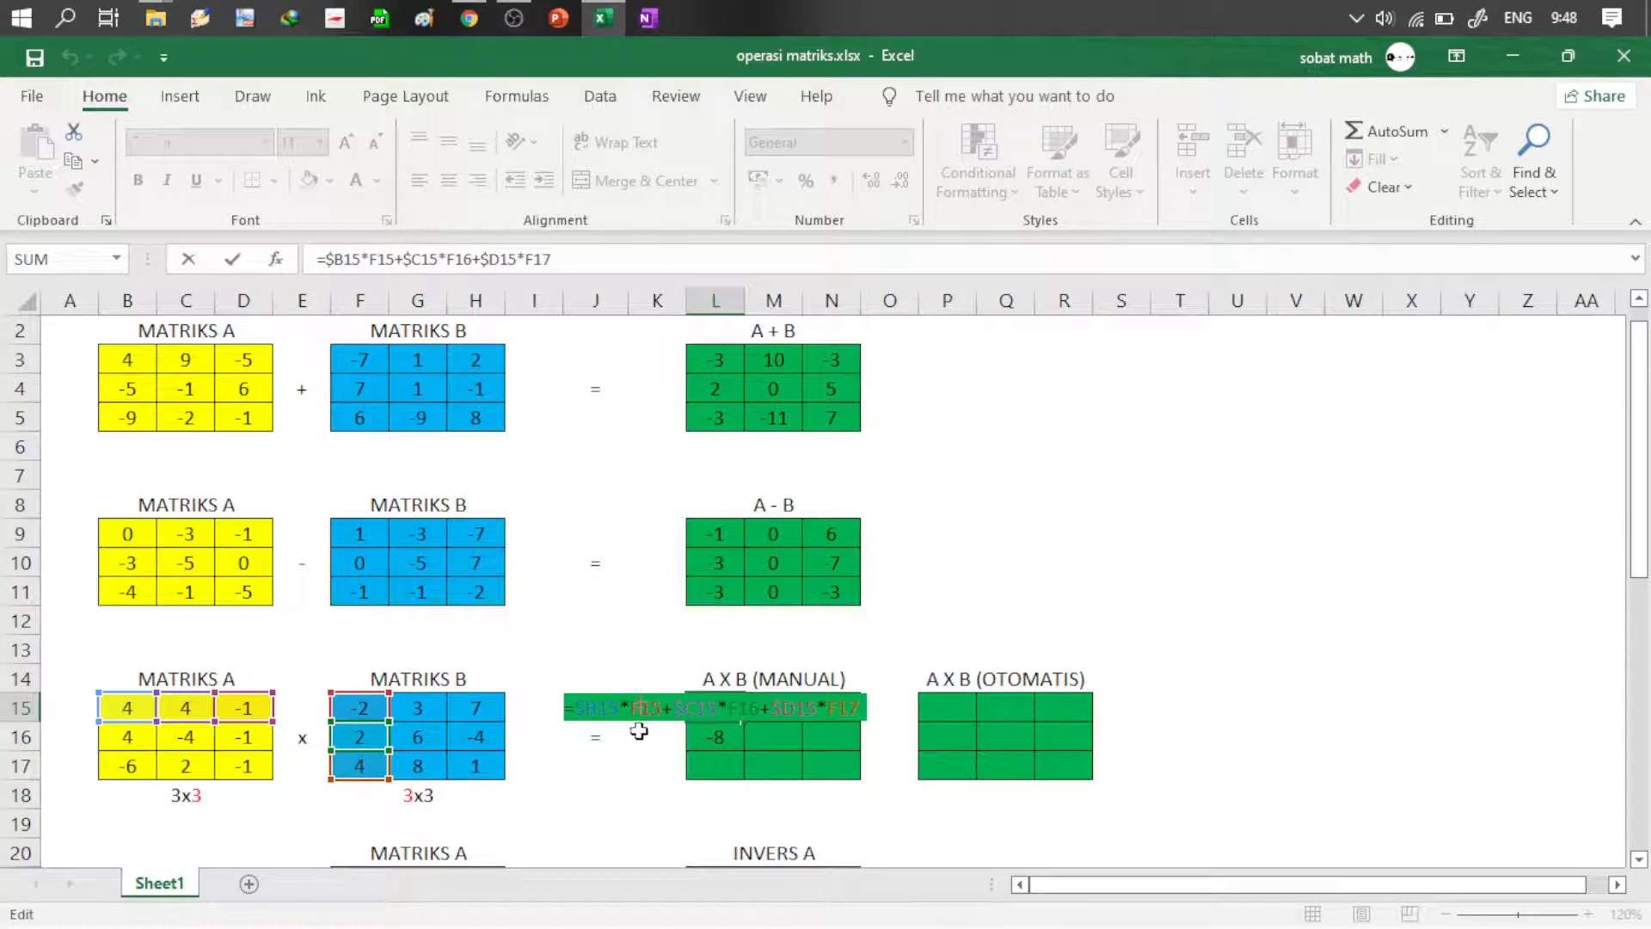
pyautogui.write('$')
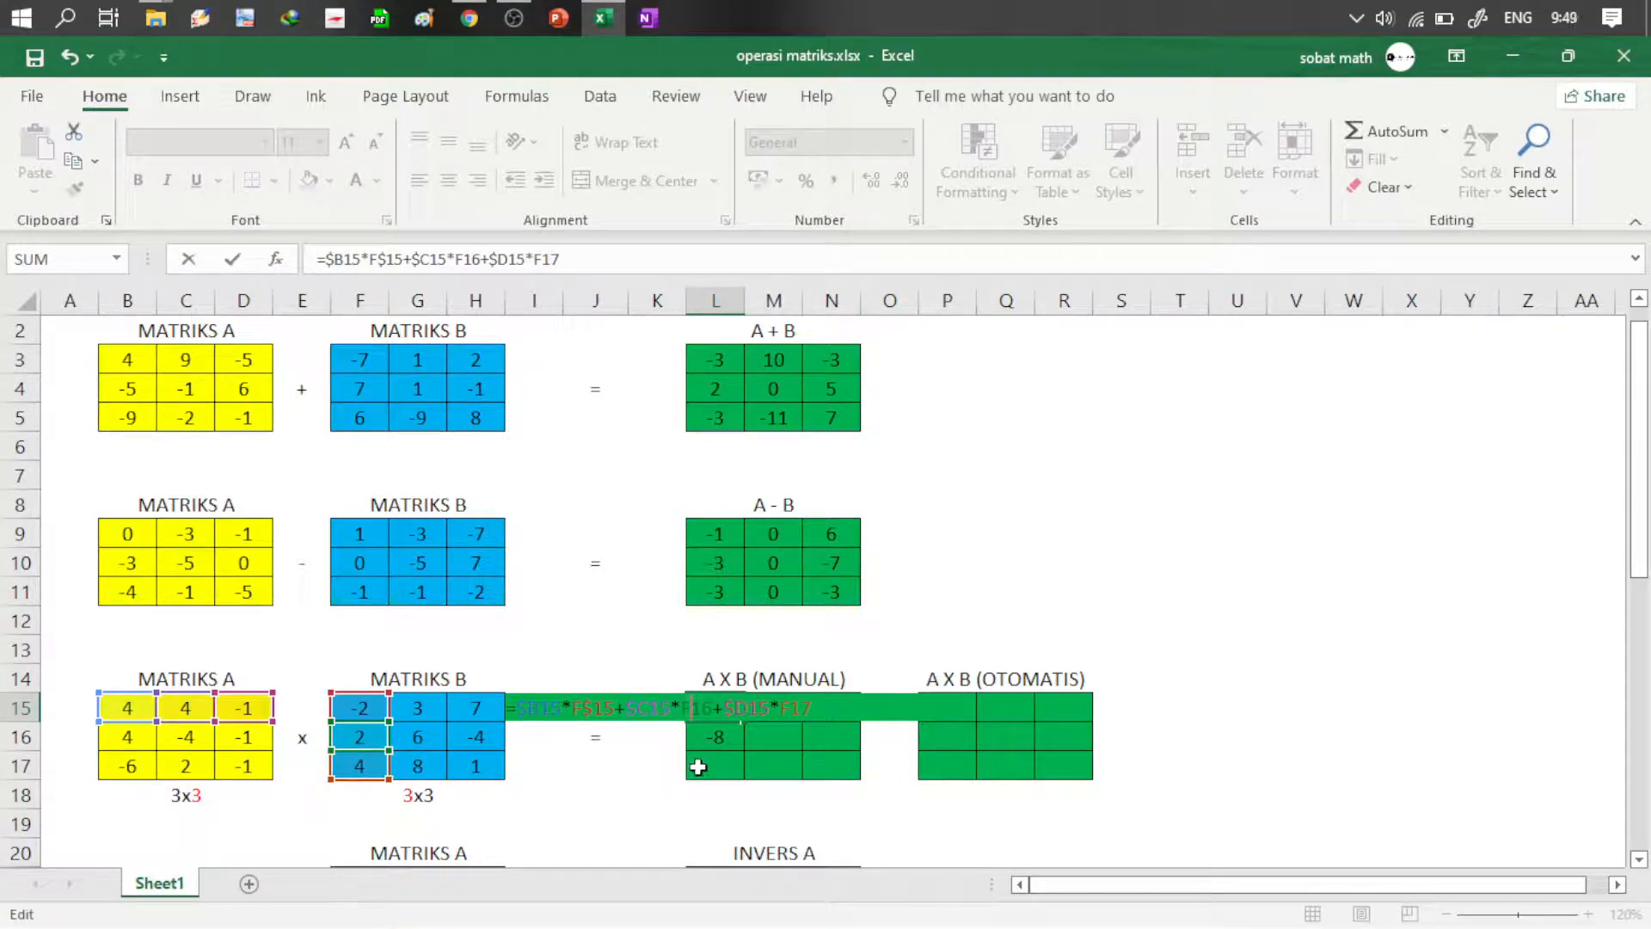
pyautogui.write('$')
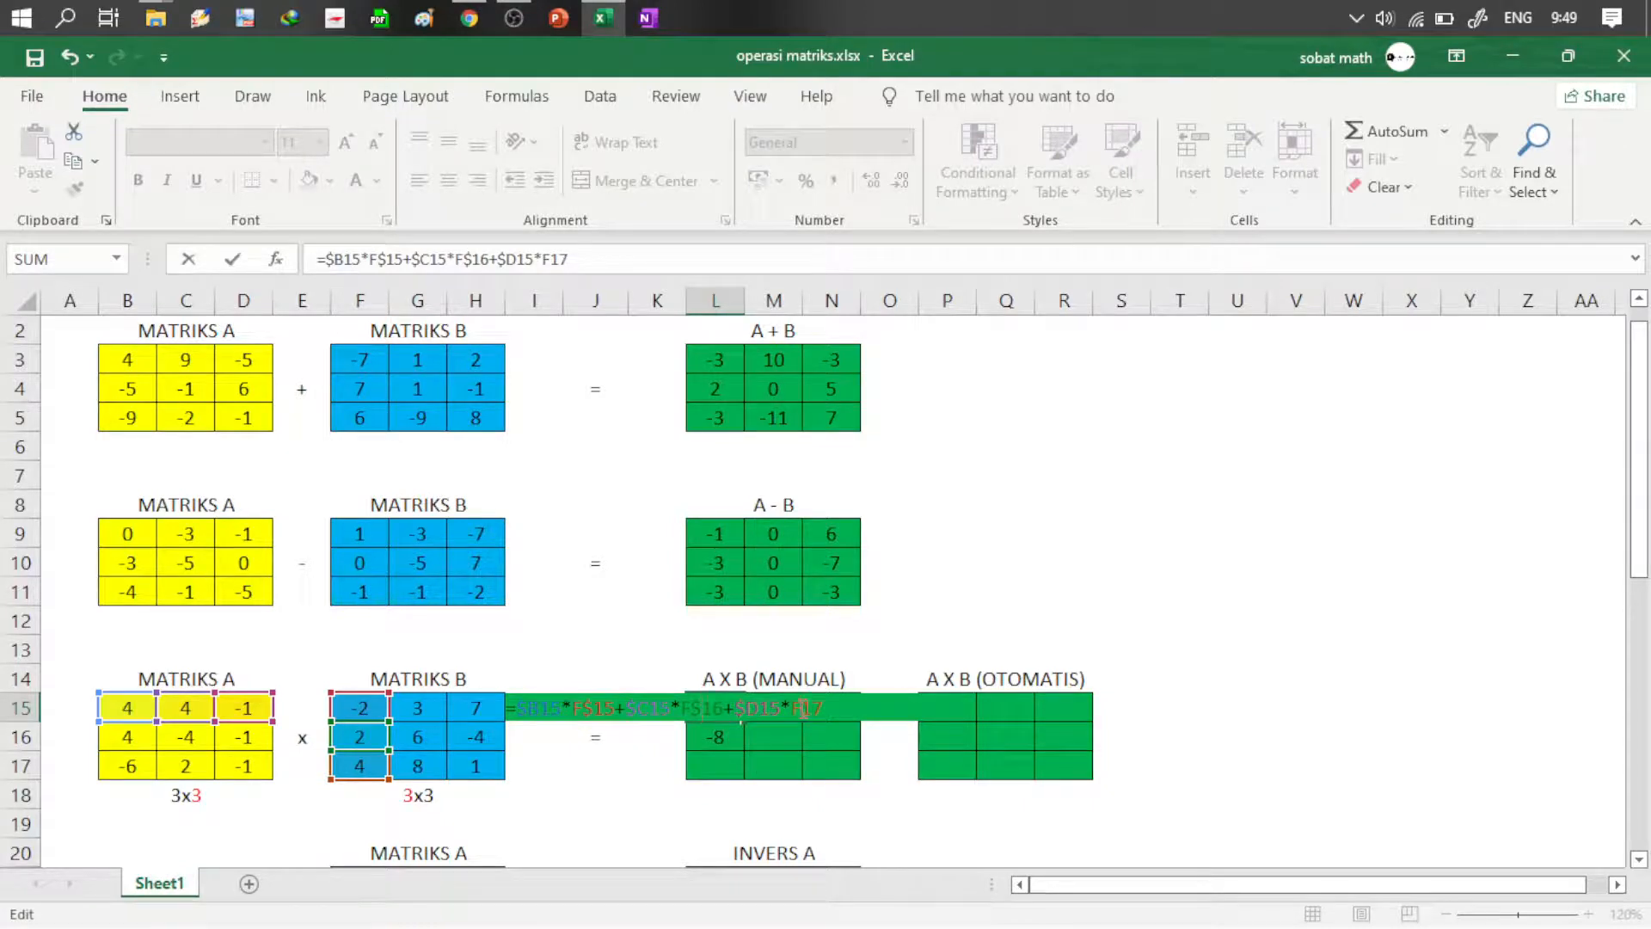
pyautogui.click(804, 708)
pyautogui.write('$')
pyautogui.hotkey('ctrl', 'Return')
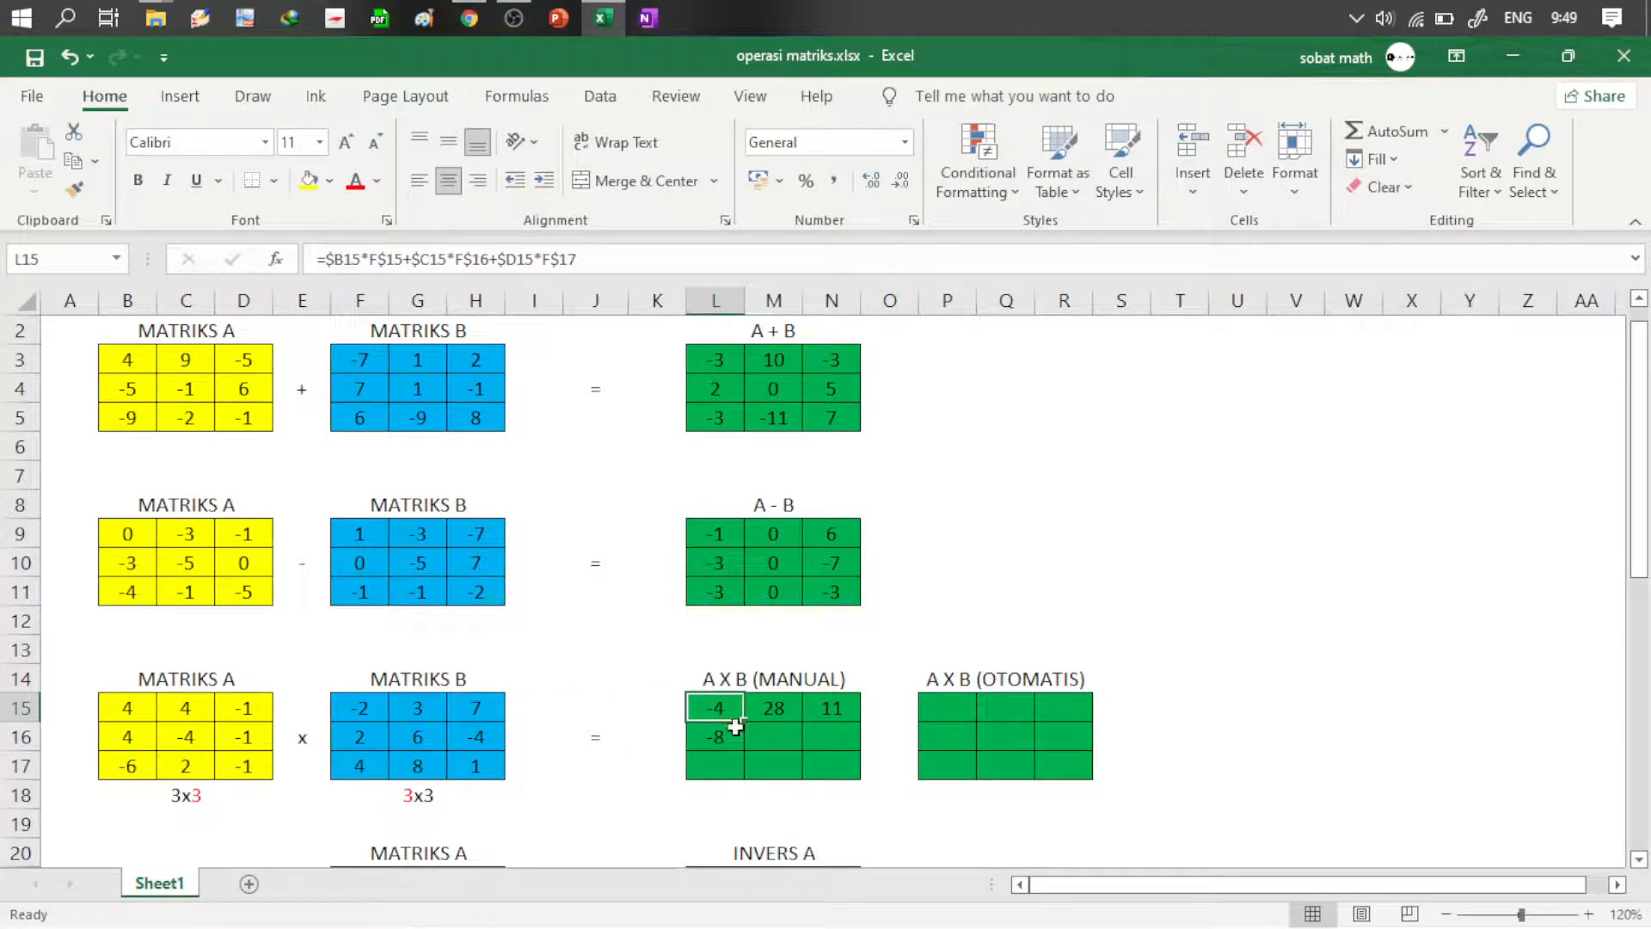
# Step: Fill the row- and column-locked L15 formula down to L16 and check the copy's cell references
pyautogui.moveTo(742, 727)
pyautogui.mouseDown()
pyautogui.moveTo(735, 712)
pyautogui.moveTo(741, 746)
pyautogui.mouseUp()
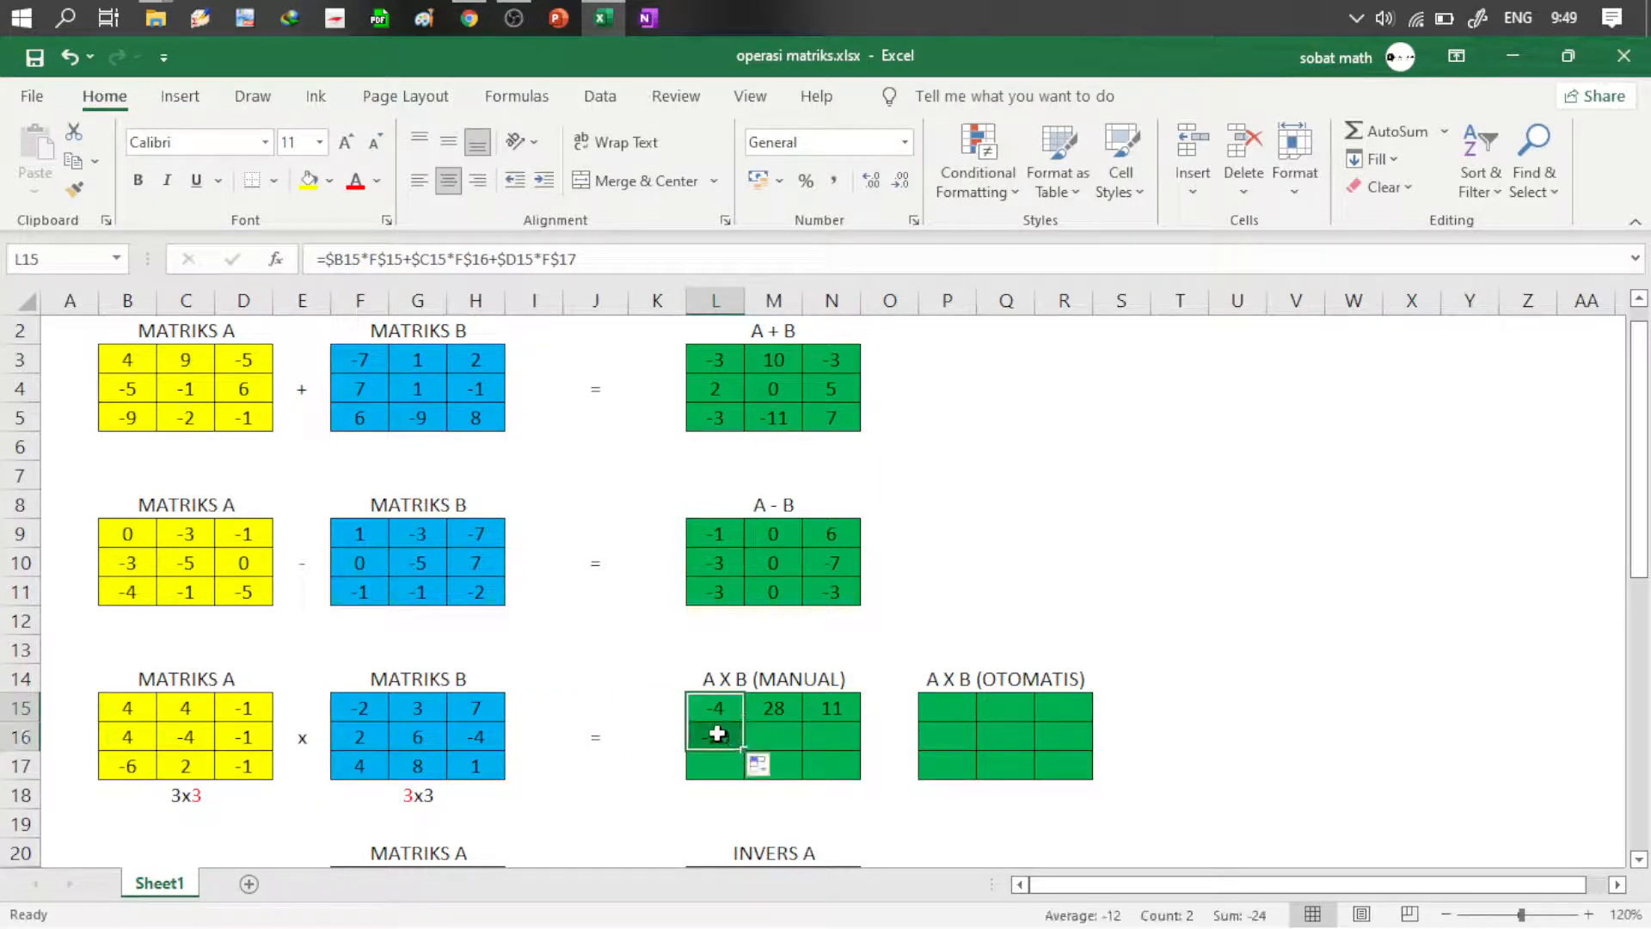
pyautogui.click(719, 734)
pyautogui.doubleClick(719, 735)
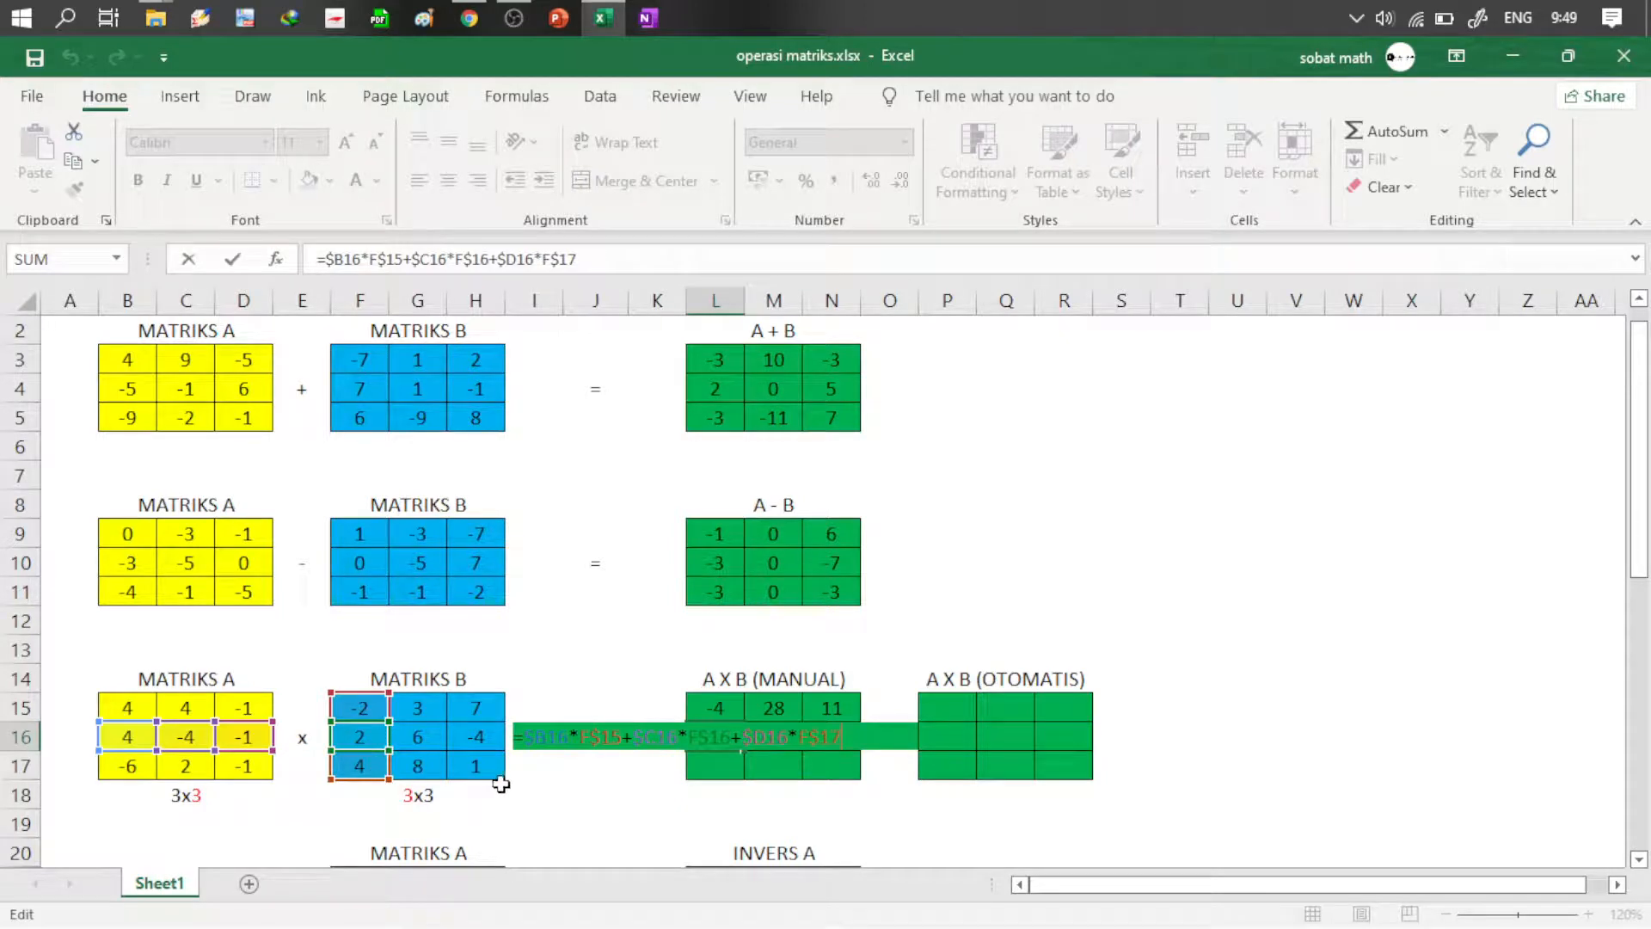
pyautogui.press('Return')
# Step: Extend the L16 product formula down to L17 and check which matrix cells it references
pyautogui.click(731, 735)
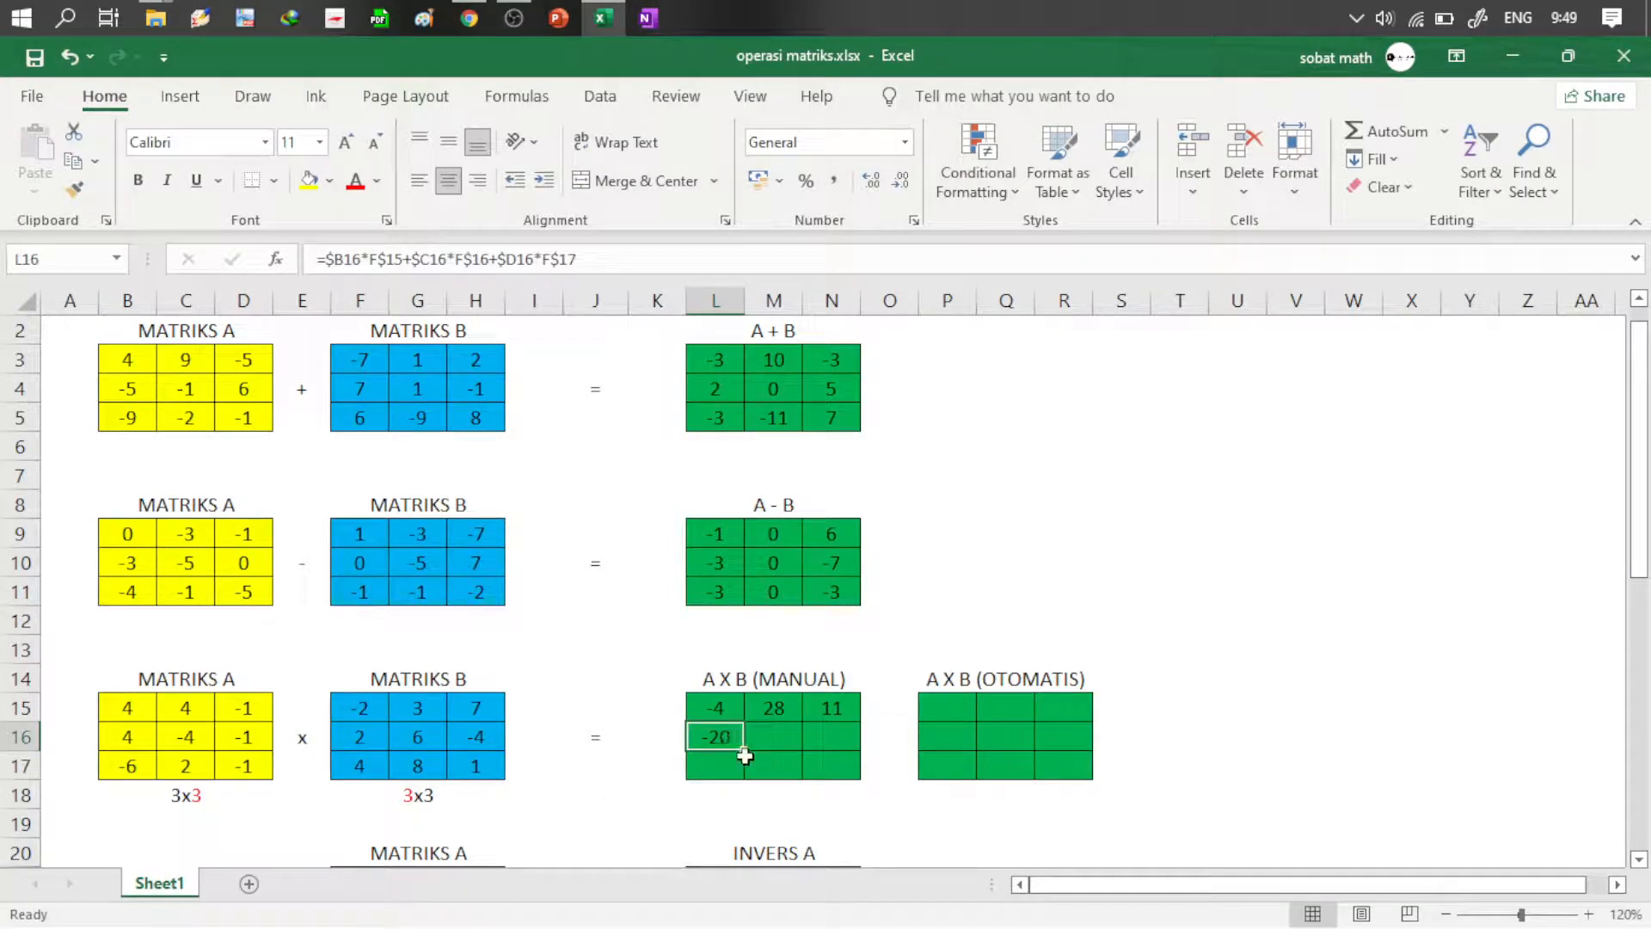
pyautogui.click(745, 756)
pyautogui.moveTo(730, 746); pyautogui.dragTo(737, 778)
pyautogui.click(734, 743)
pyautogui.click(723, 760)
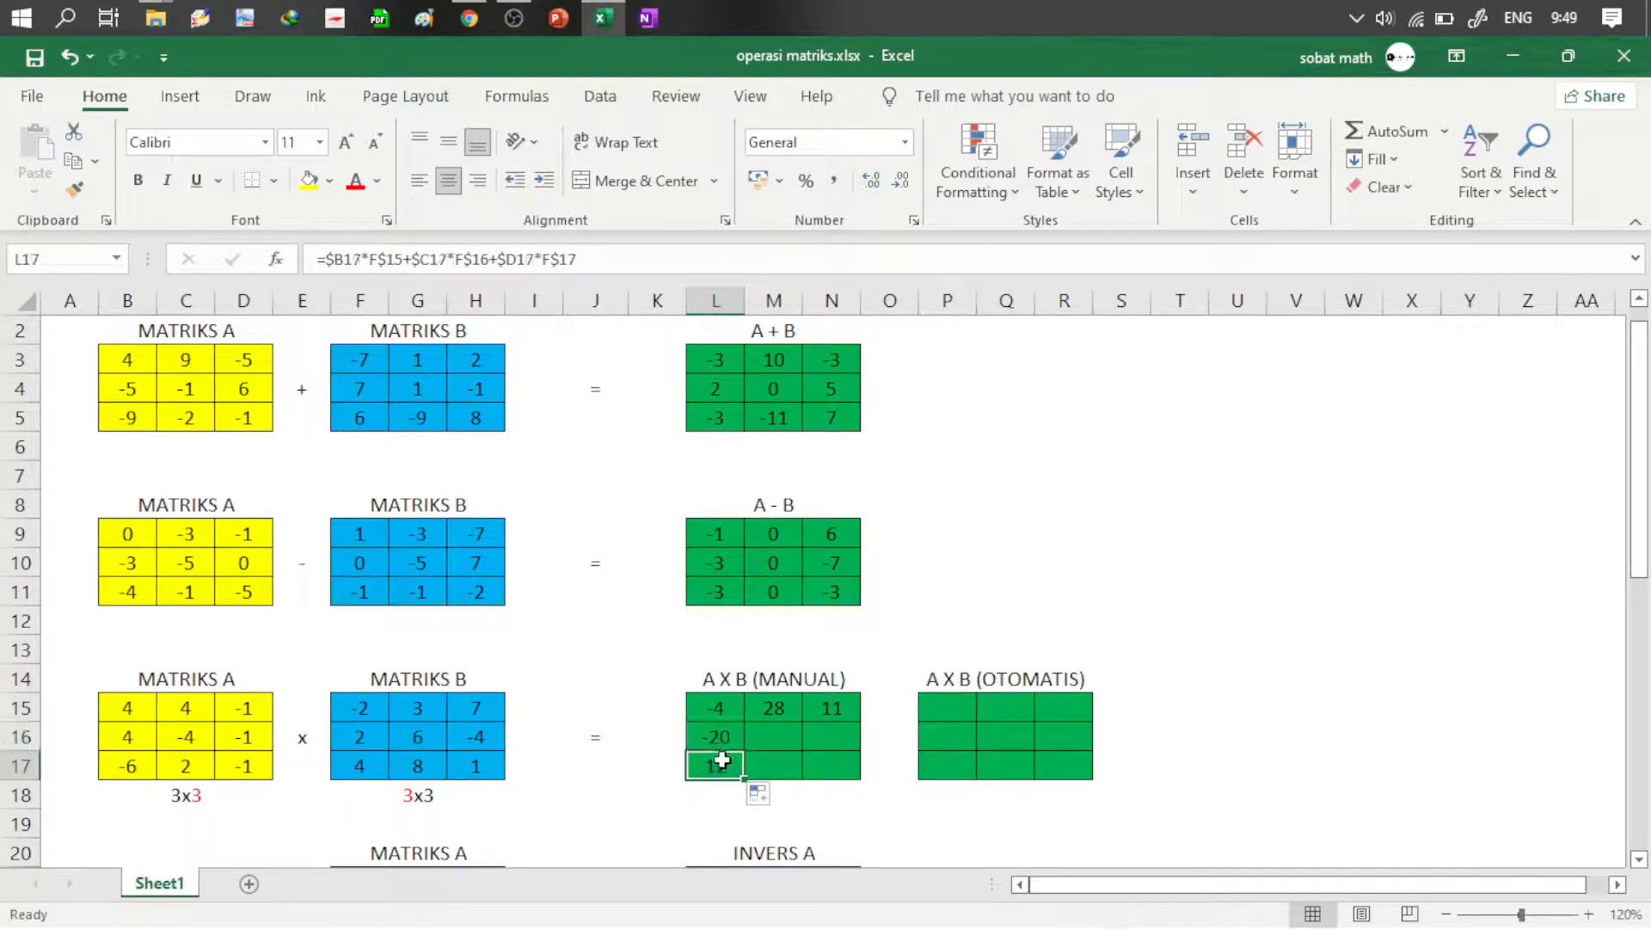
pyautogui.doubleClick(723, 760)
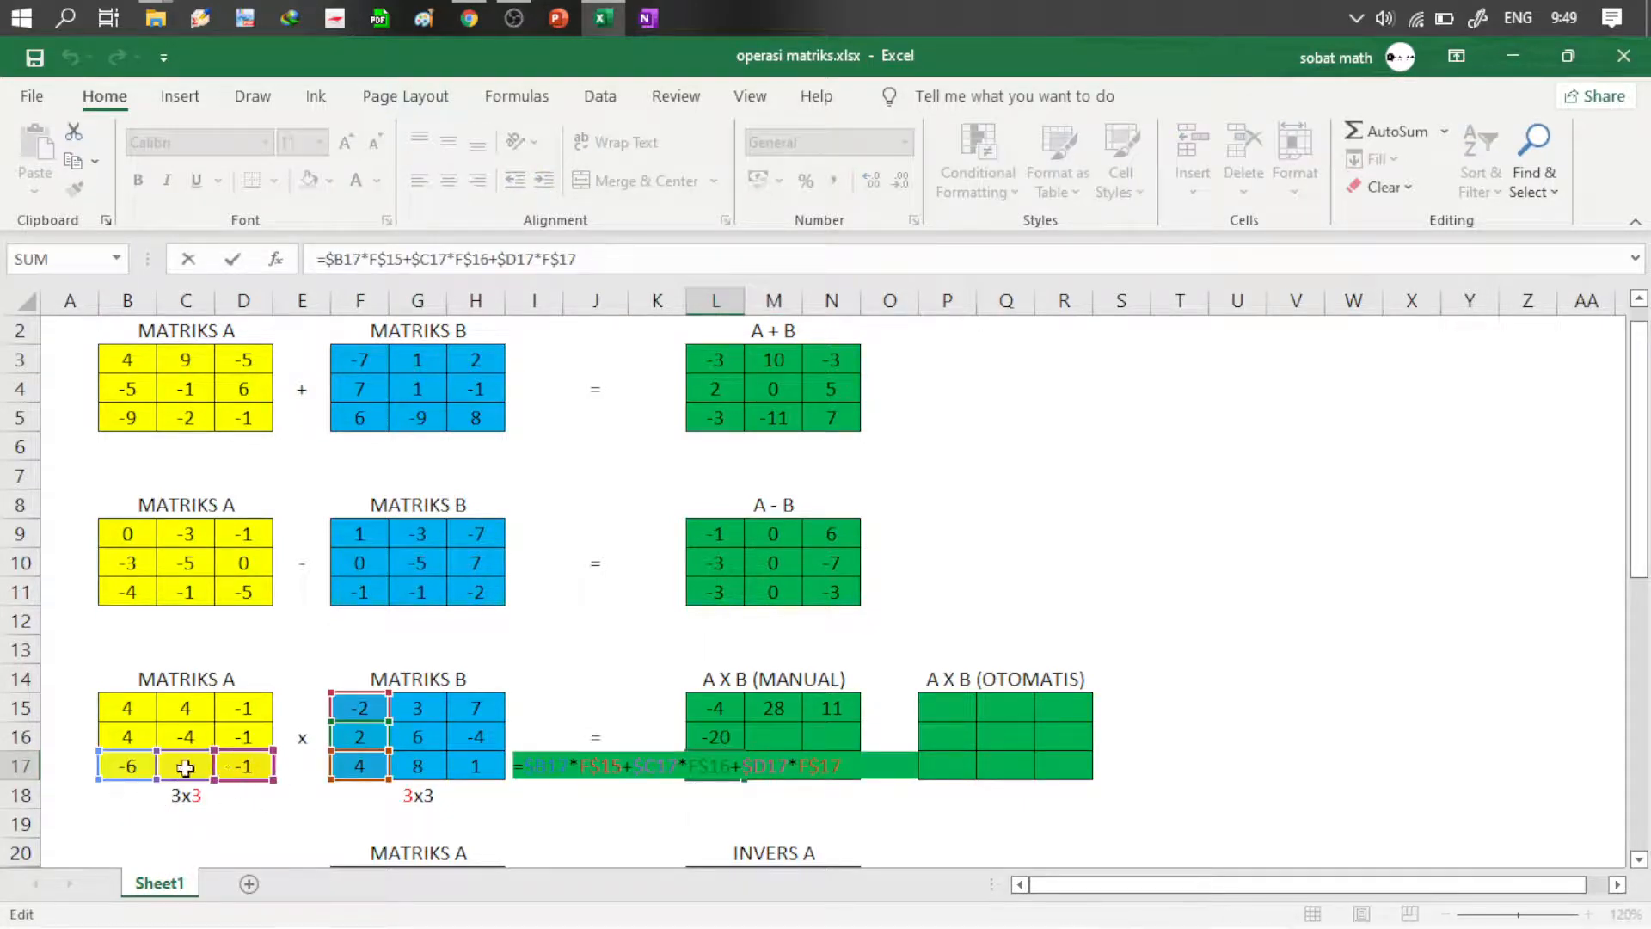
# Step: Fill the L15 formula across to N15, and fill that row down through row 17 to complete the manual product matrix
pyautogui.click(713, 709)
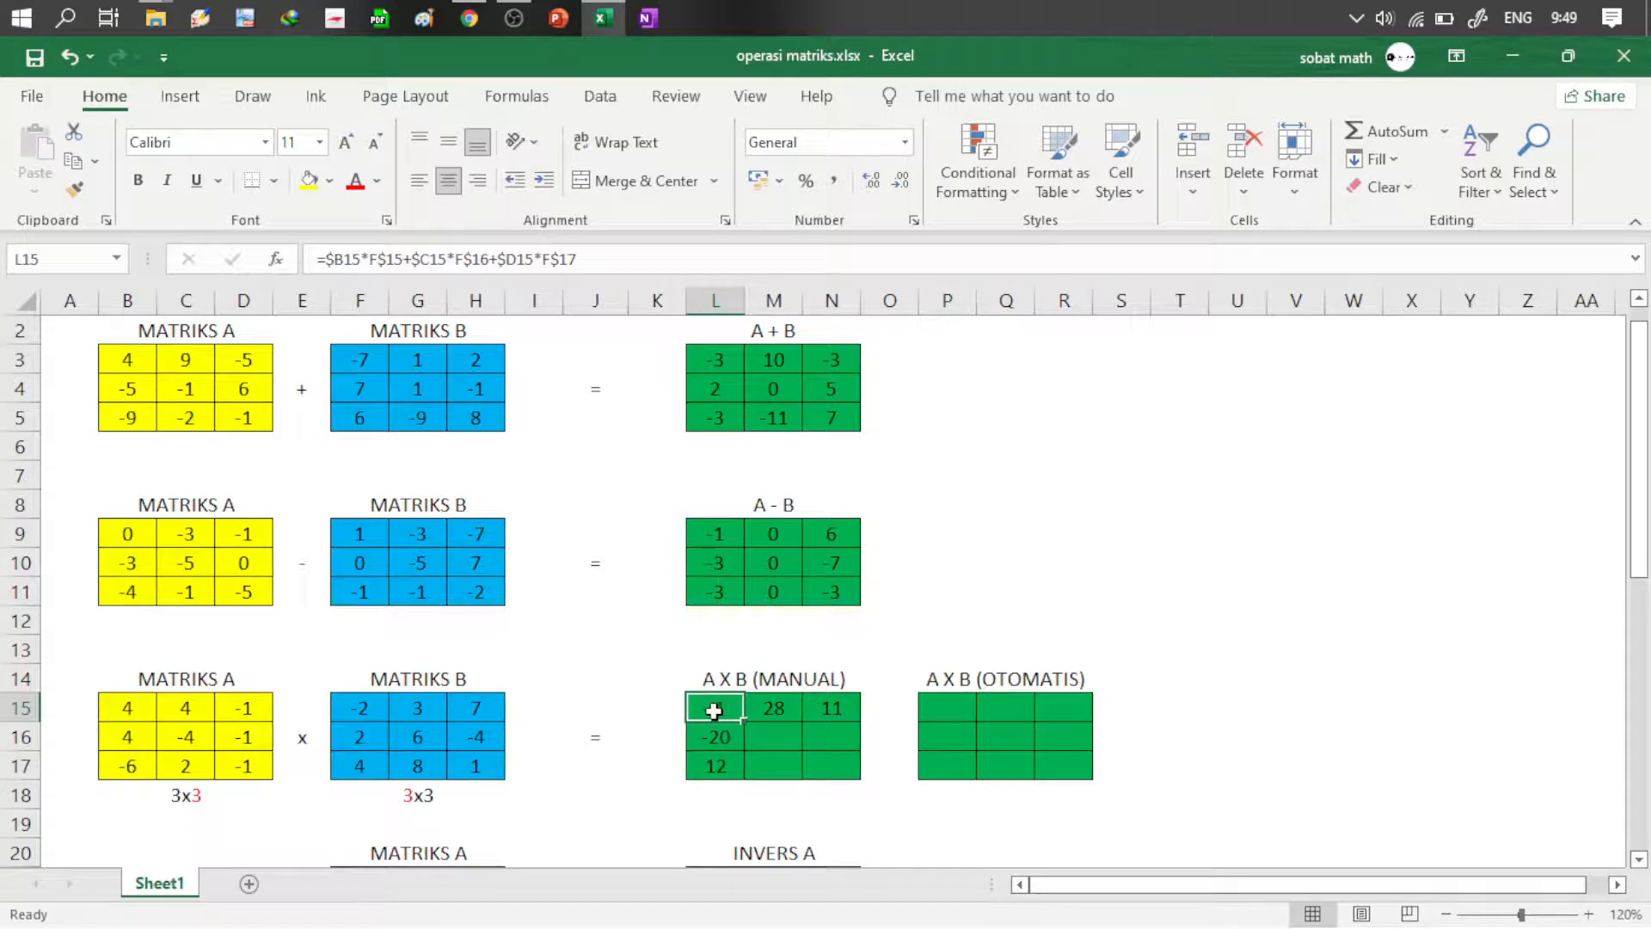
pyautogui.moveTo(746, 723); pyautogui.dragTo(845, 721)
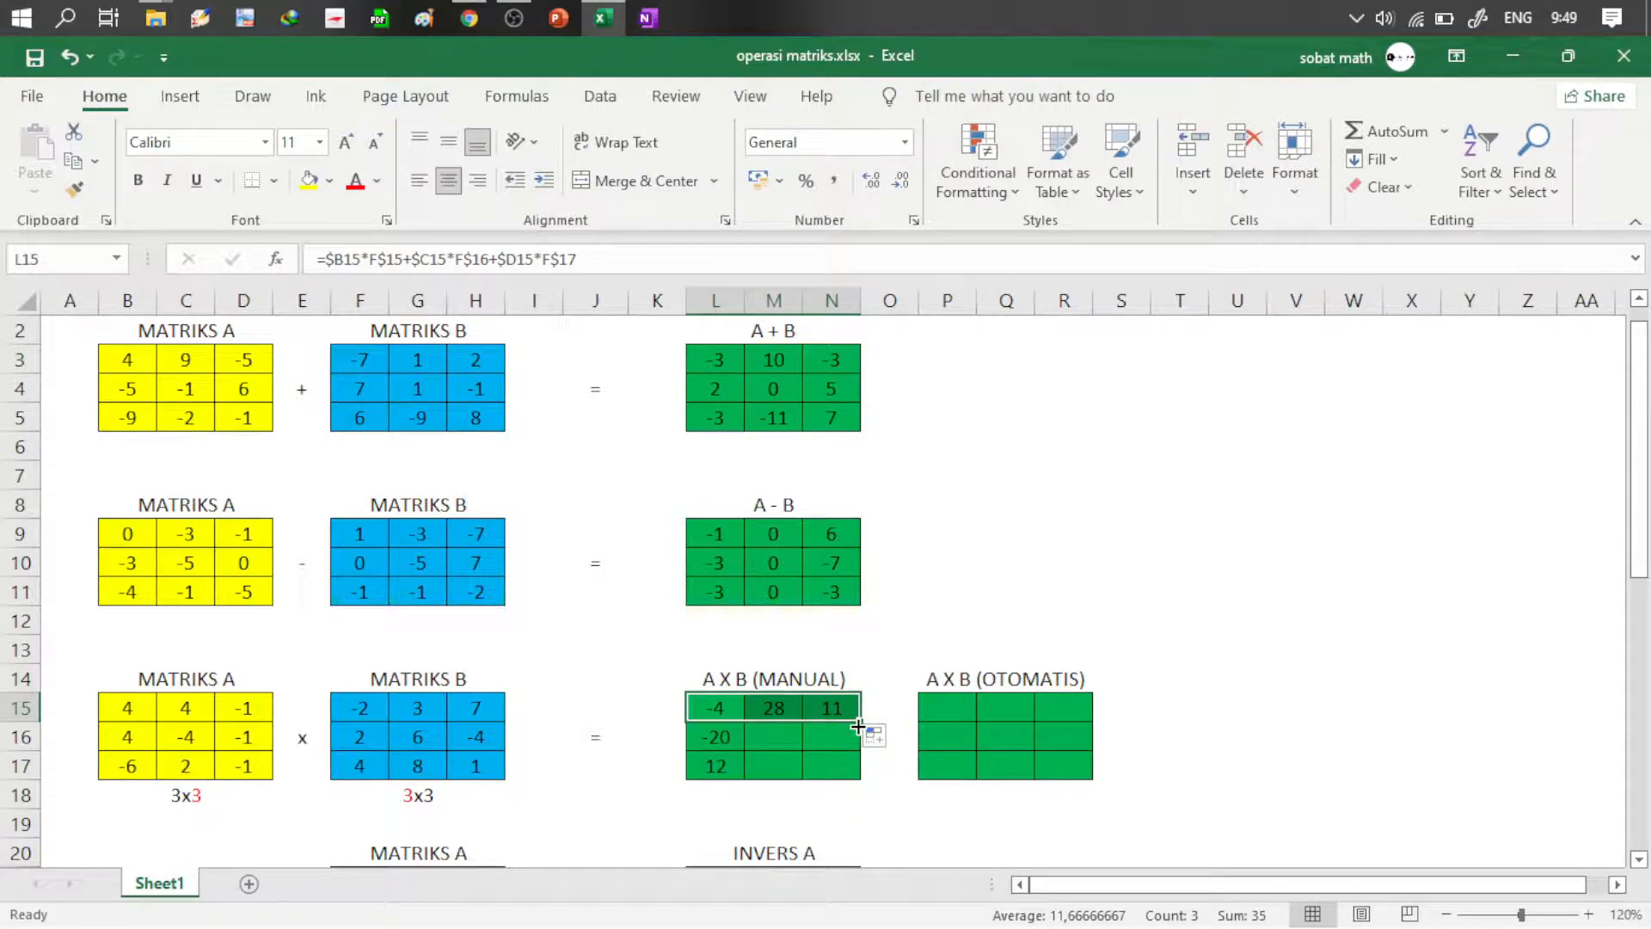
pyautogui.moveTo(858, 724); pyautogui.dragTo(857, 777)
# Step: Check the cell references of the filled formulas in the manual A X B matrix, including N17, M16 and L15
pyautogui.click(789, 764)
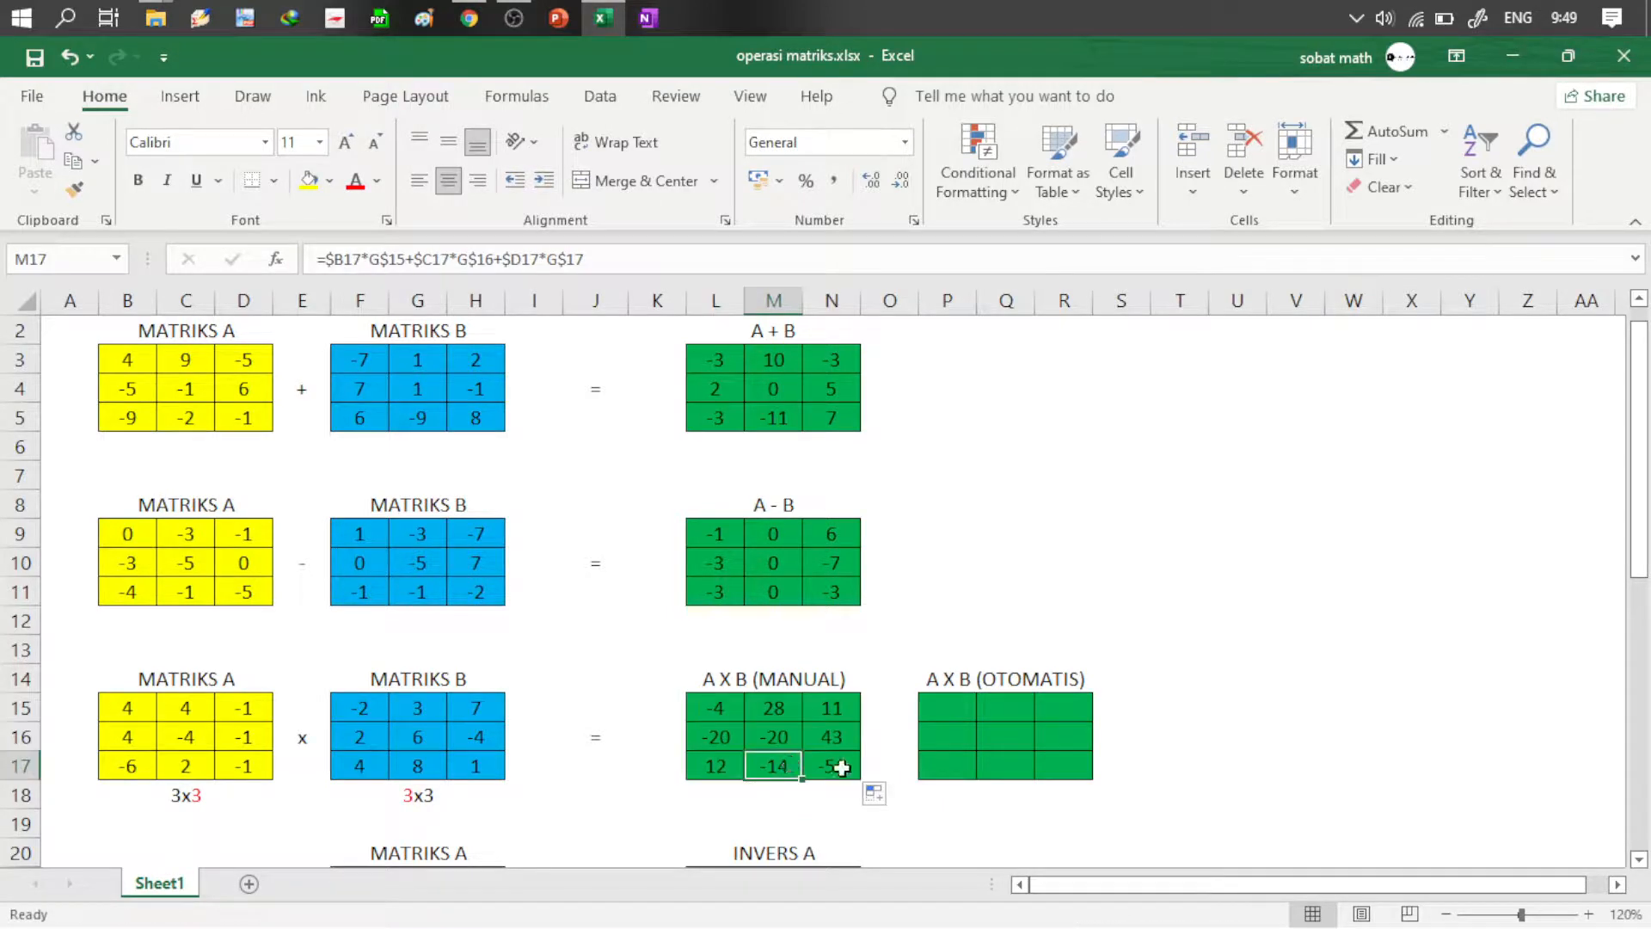
pyautogui.doubleClick(839, 764)
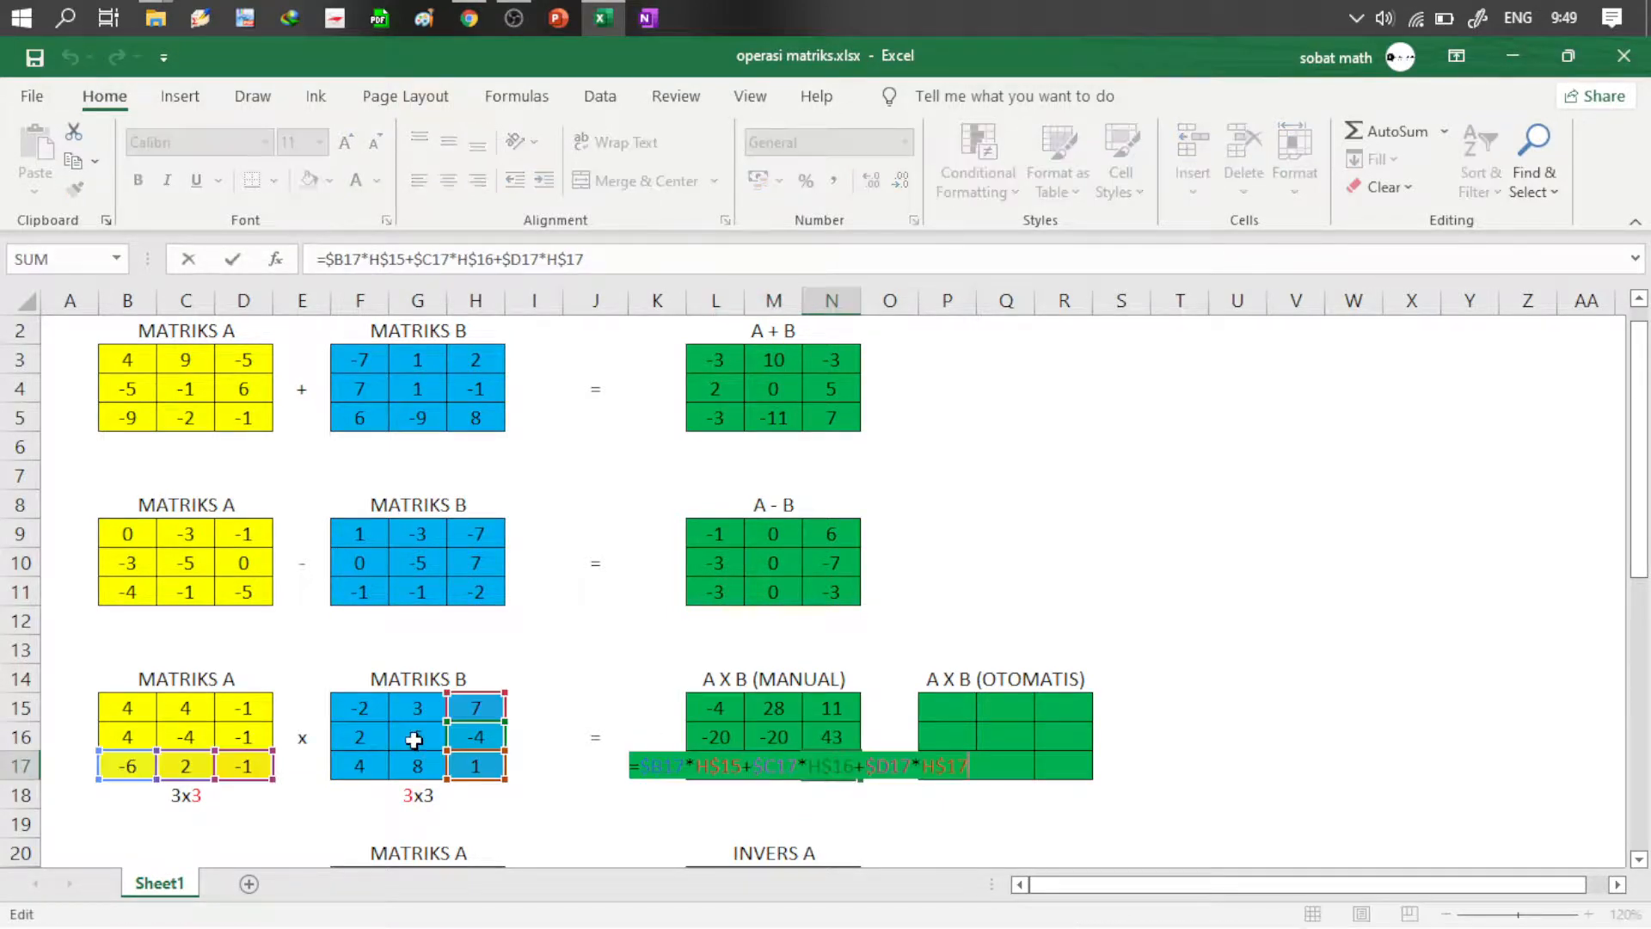
pyautogui.click(773, 737)
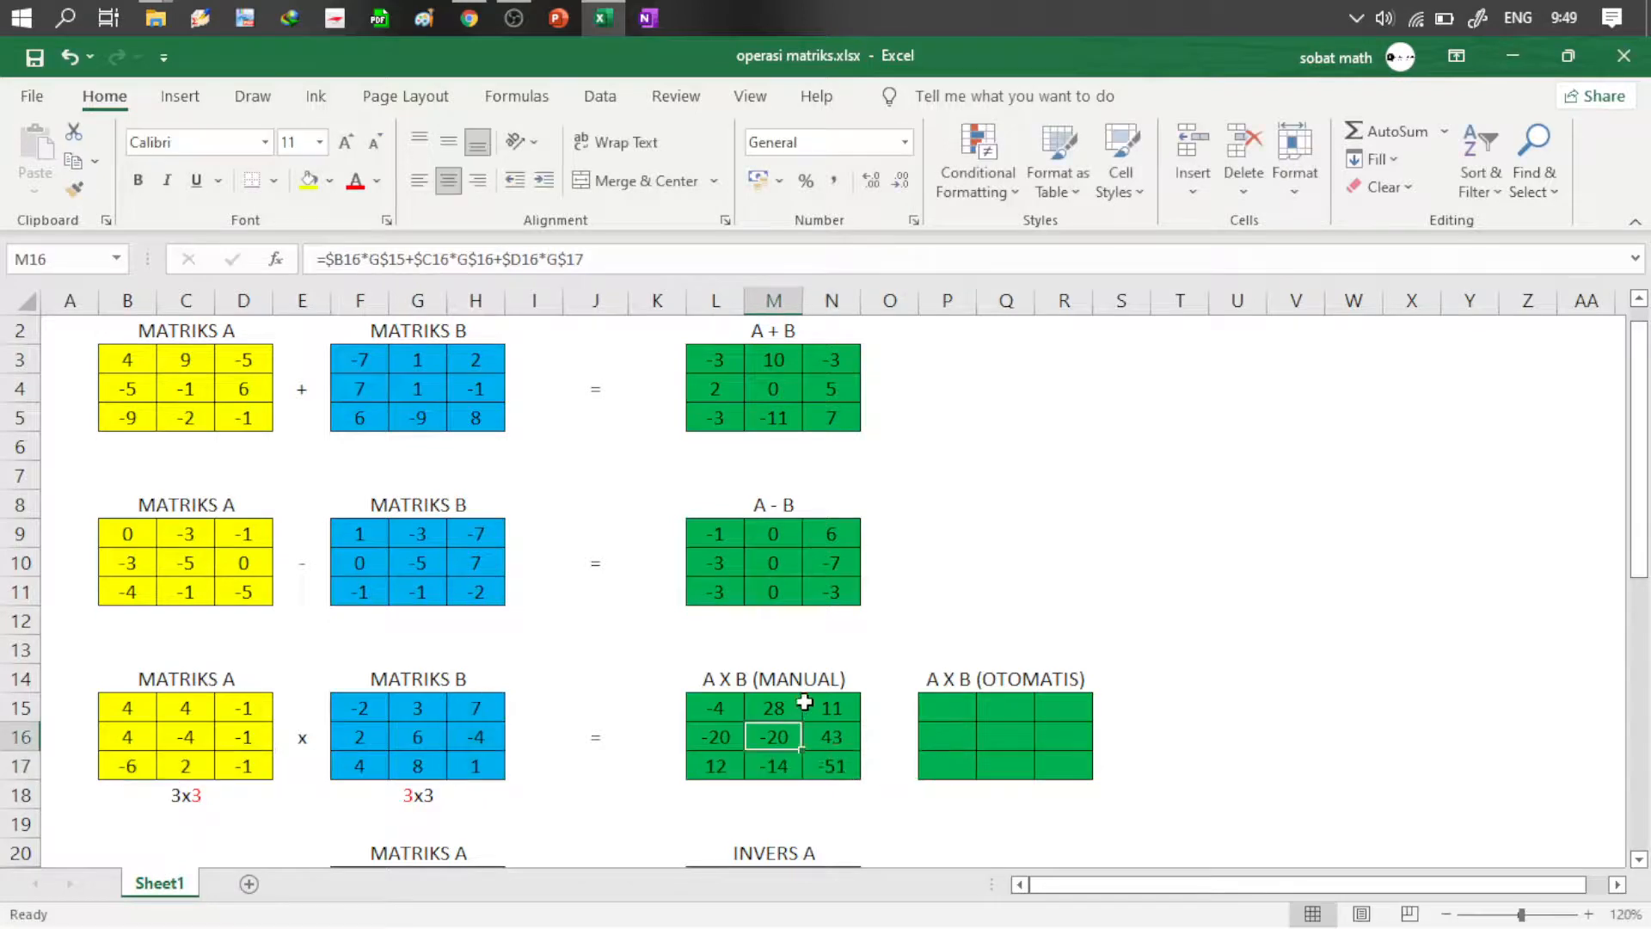
pyautogui.doubleClick(773, 737)
pyautogui.doubleClick(726, 705)
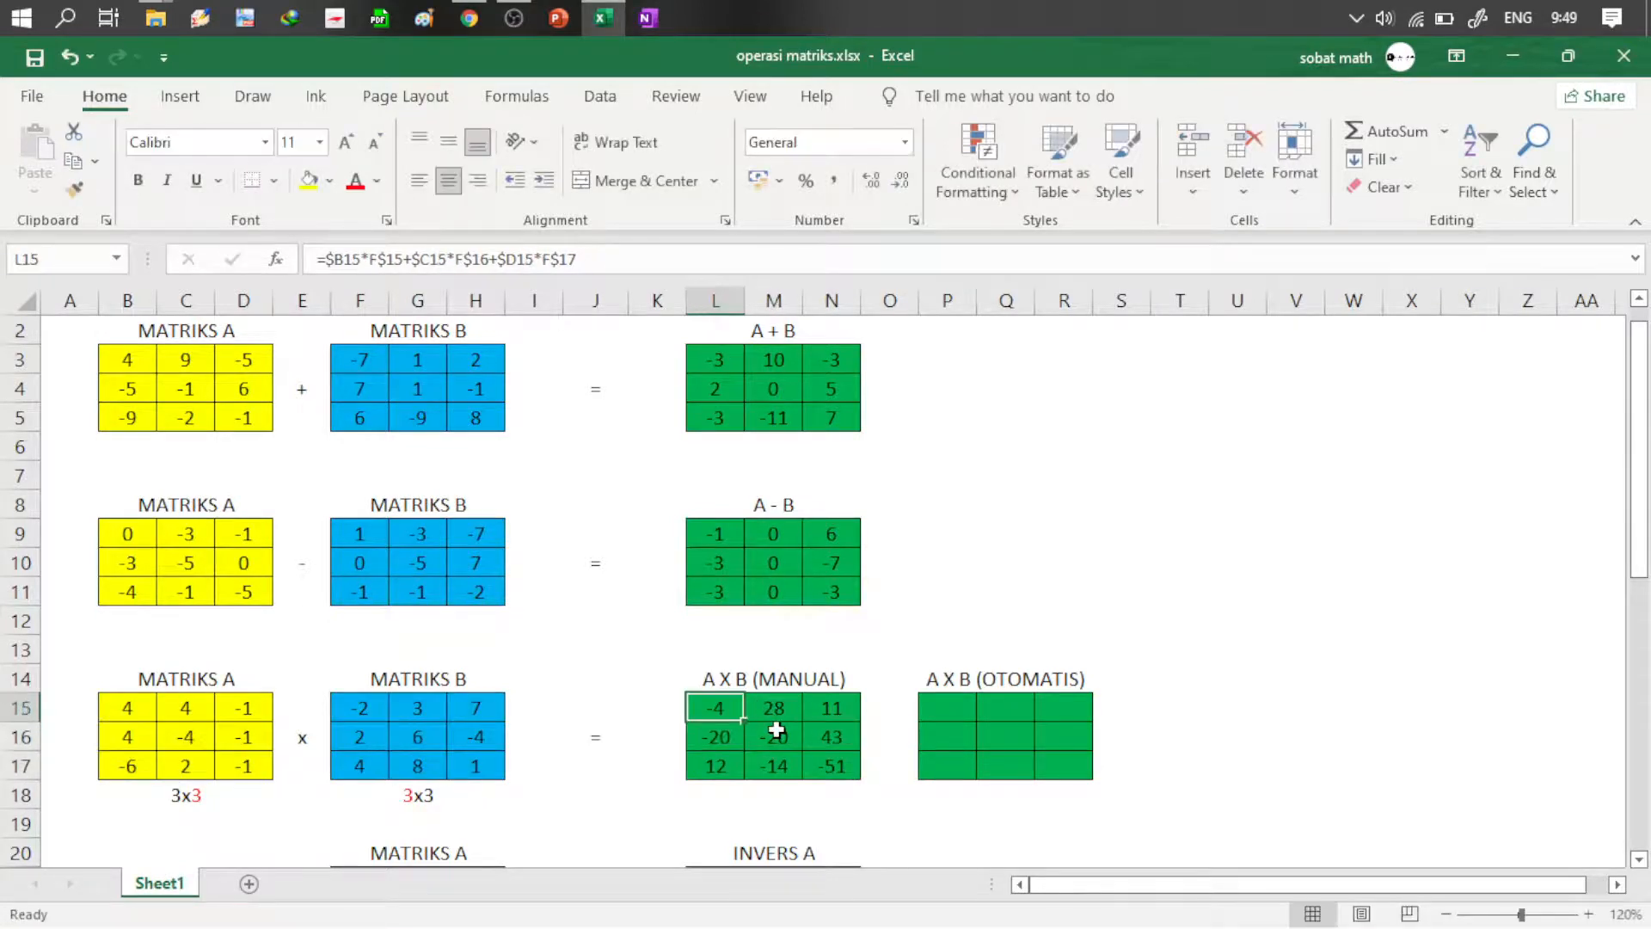
pyautogui.click(879, 640)
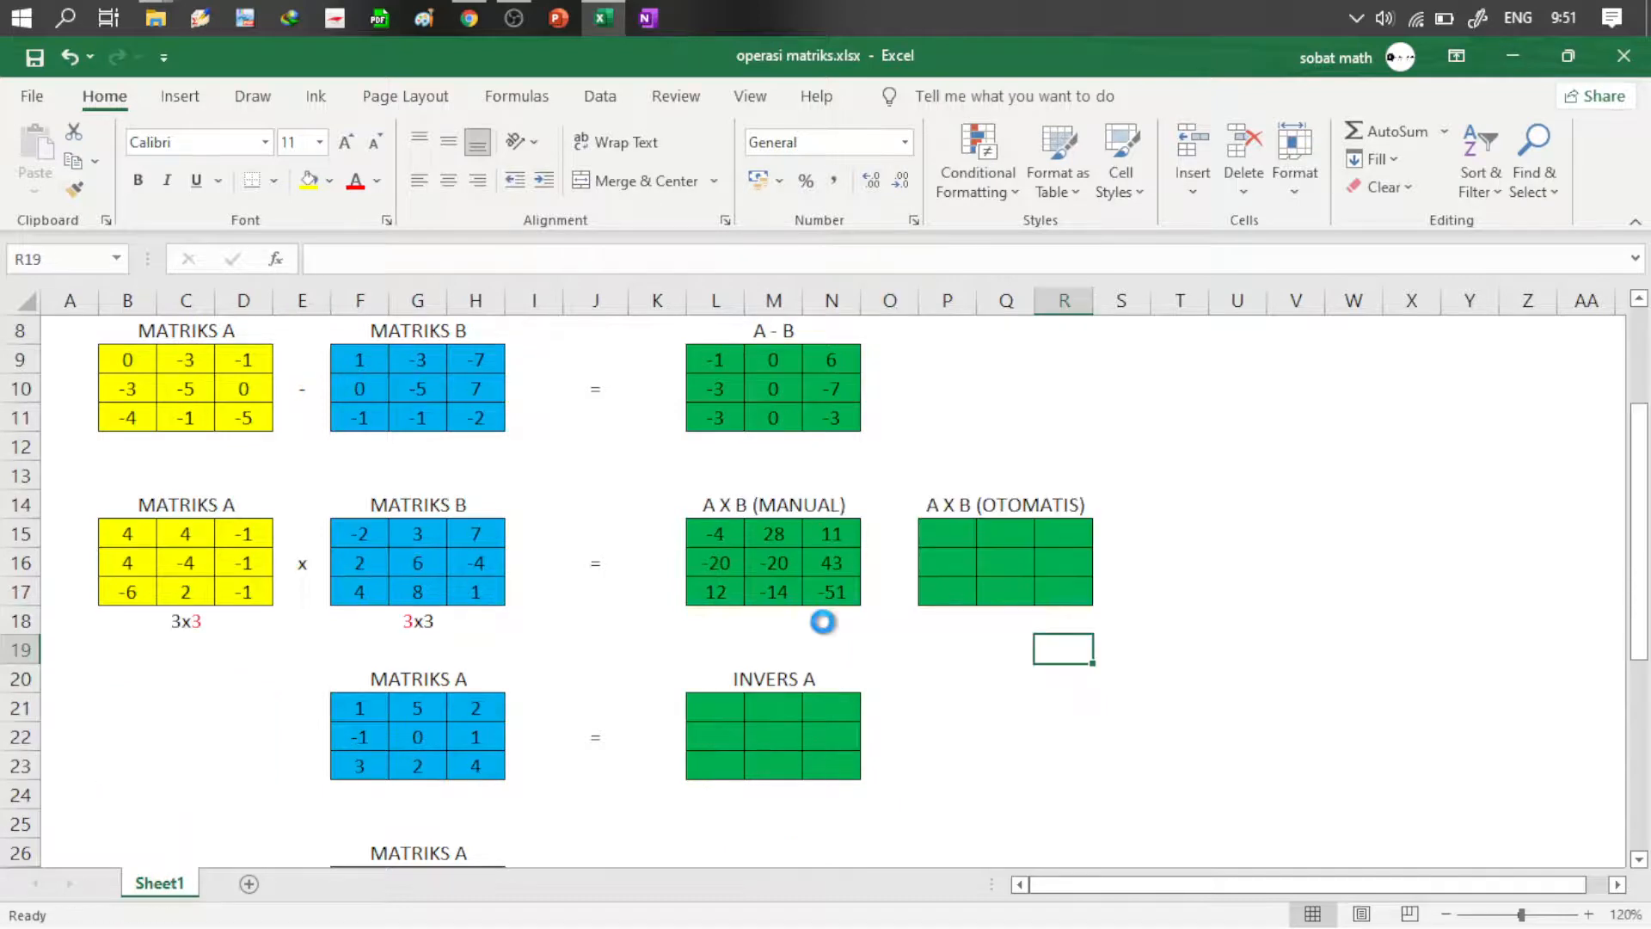
pyautogui.press('F7')
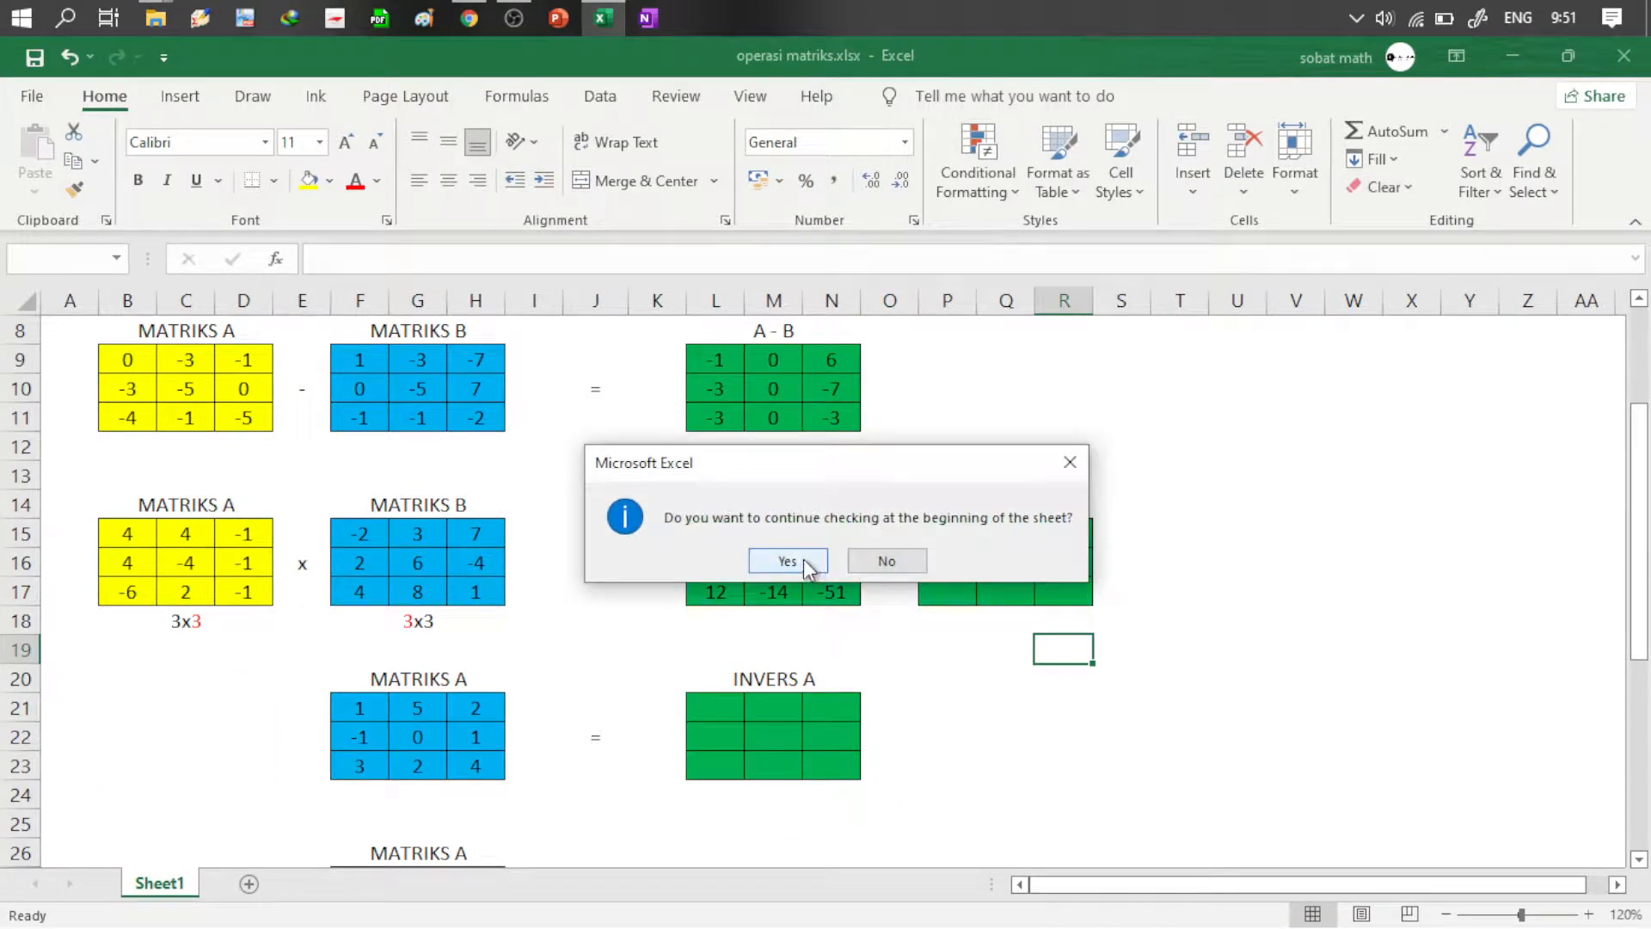
pyautogui.click(813, 567)
pyautogui.click(832, 562)
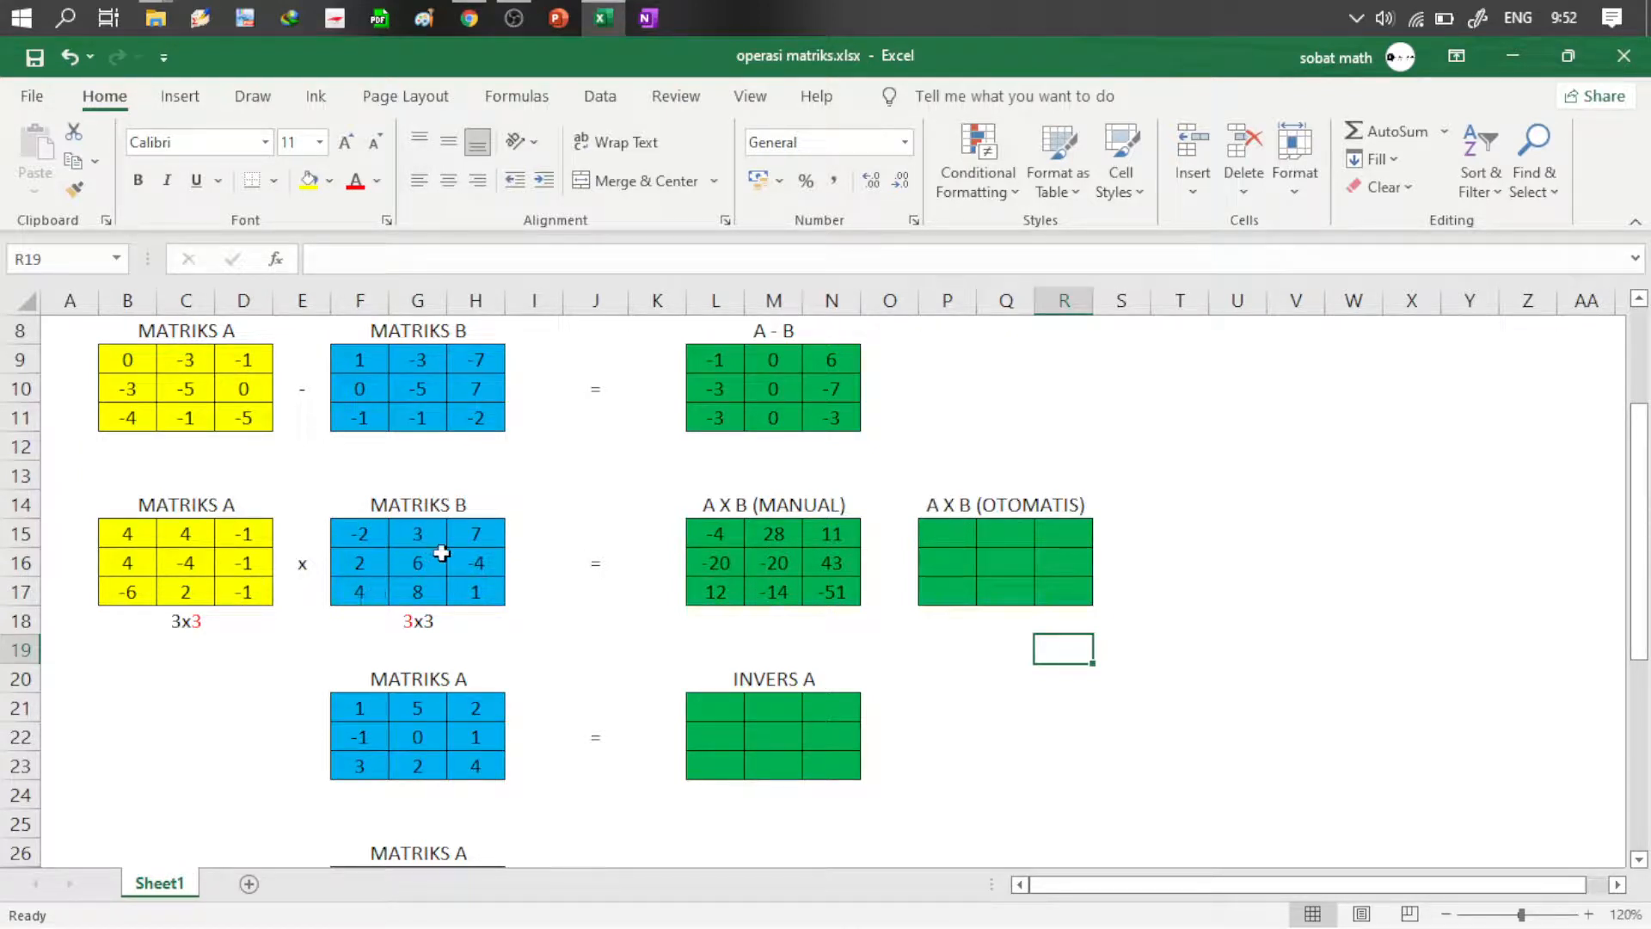
# Step: Enter =MMULT(B15:D17;F15:H17) as an array formula across P15:R17, the automatic A X B matrix
pyautogui.click(948, 540)
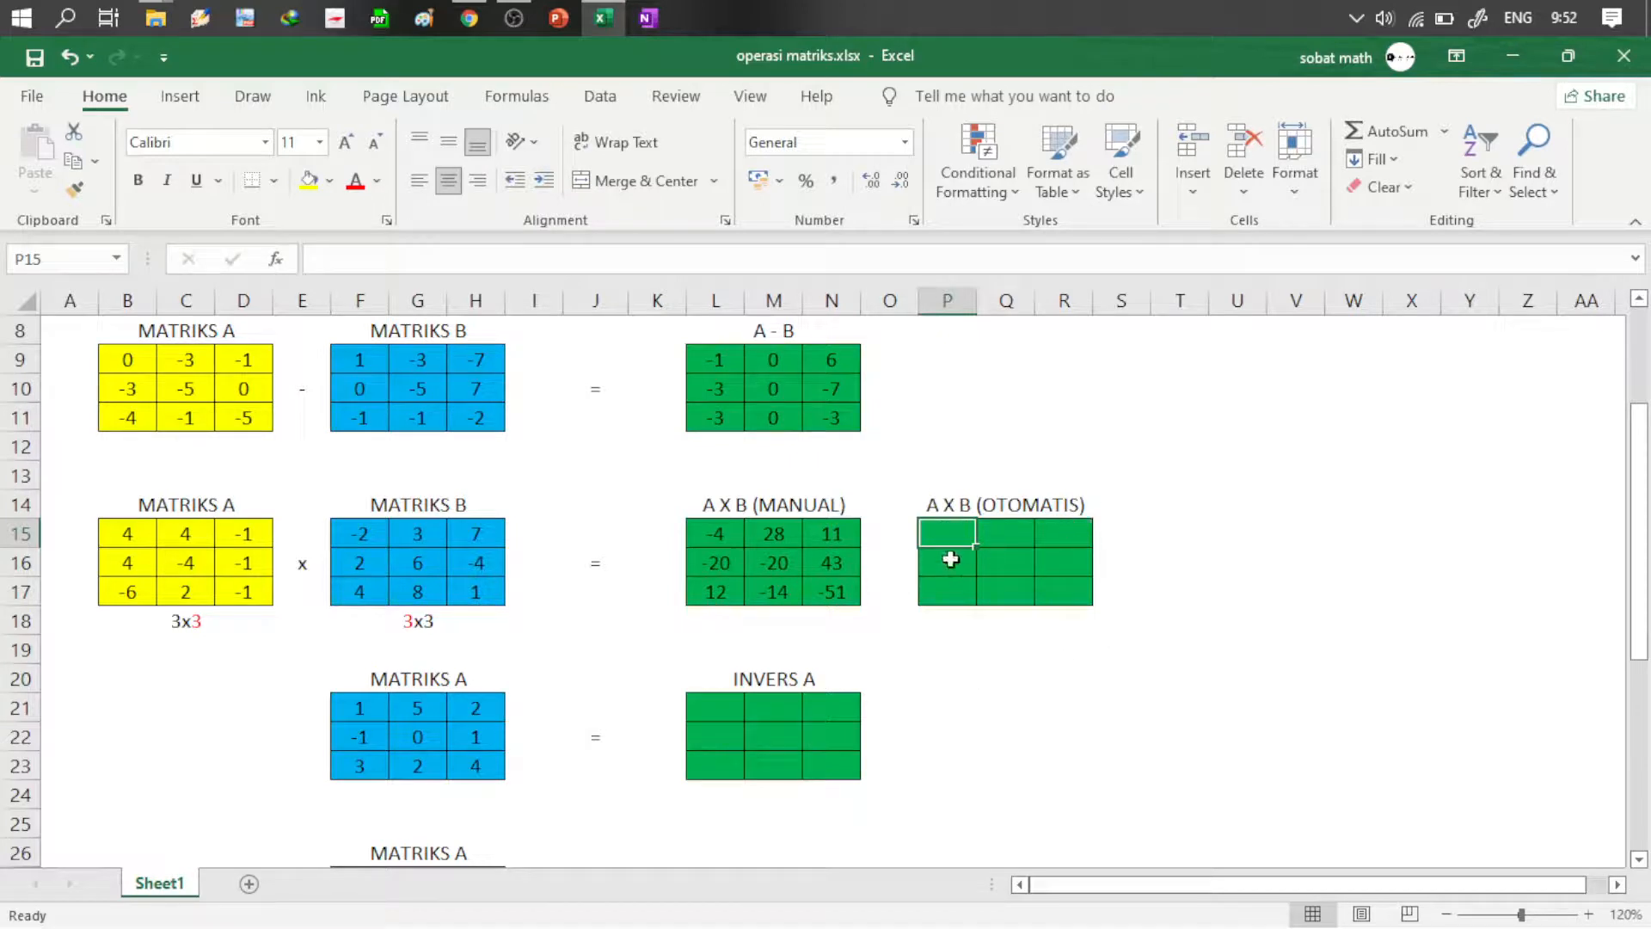
pyautogui.keyDown('shift'); pyautogui.click(1061, 590); pyautogui.keyUp('shift')
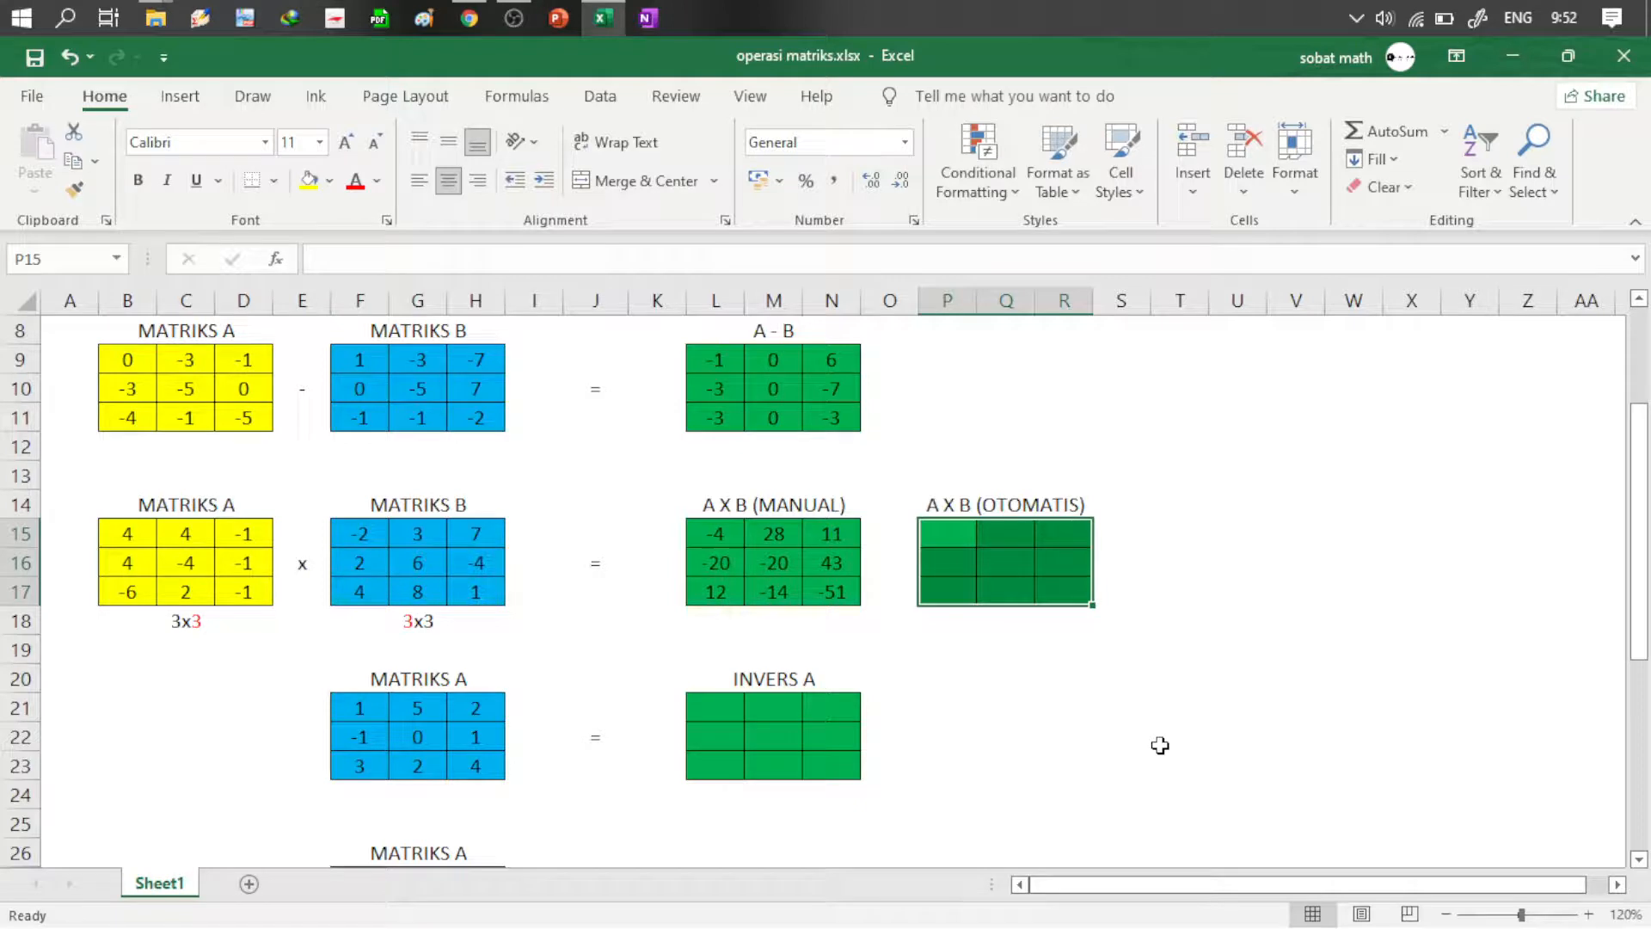
pyautogui.write('=')
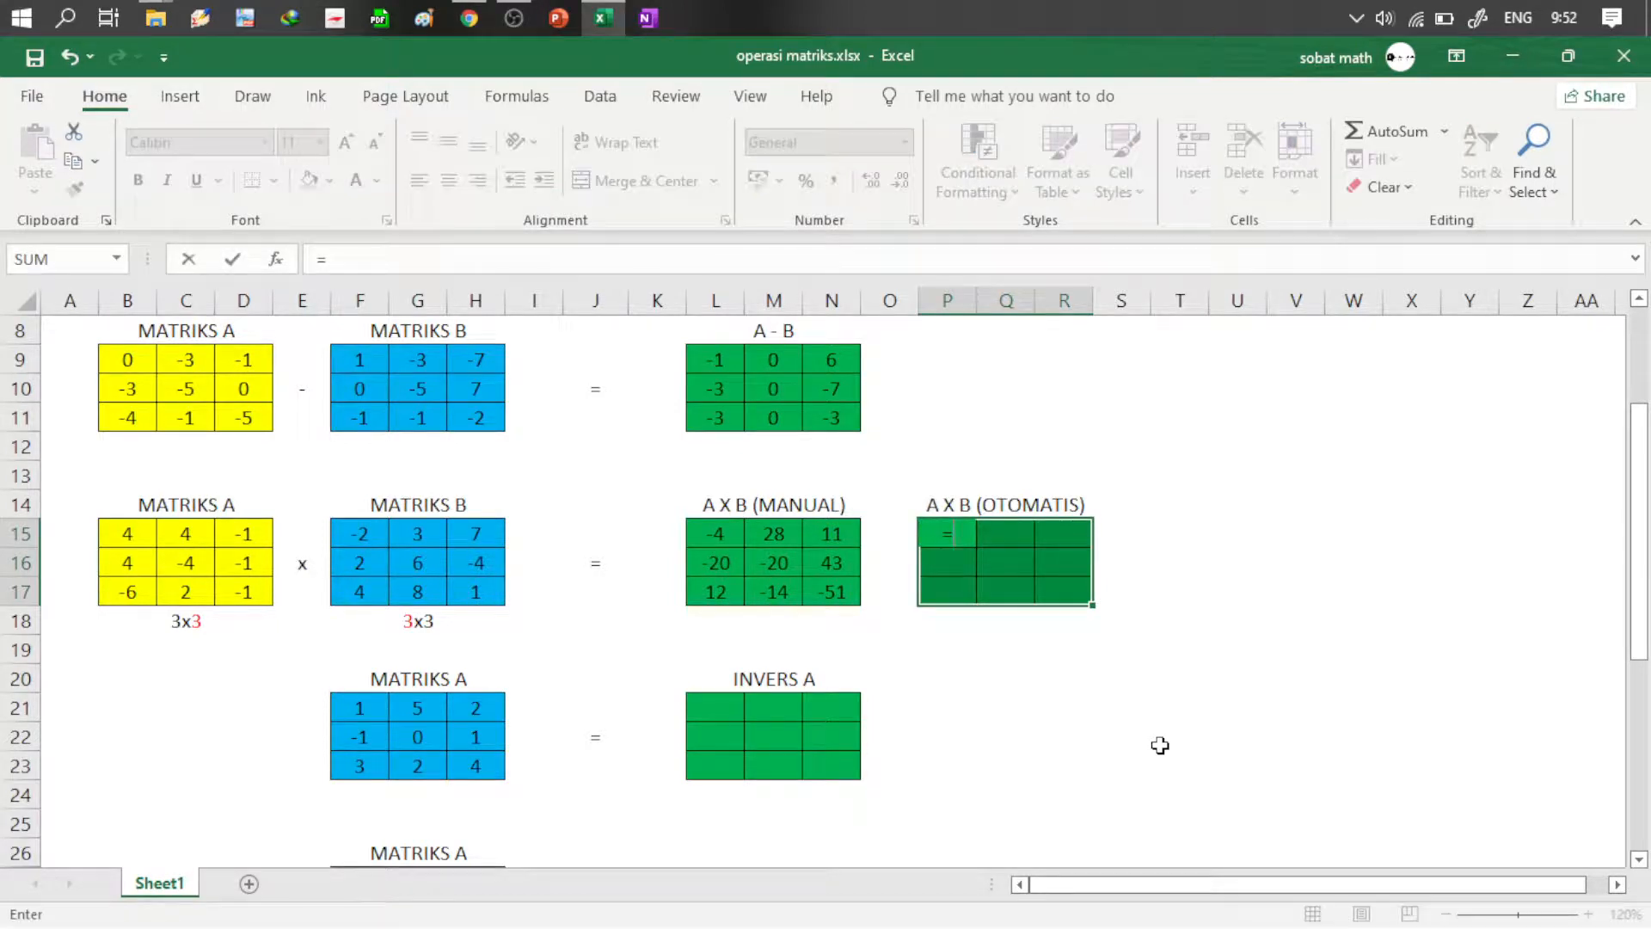
pyautogui.write('mmul')
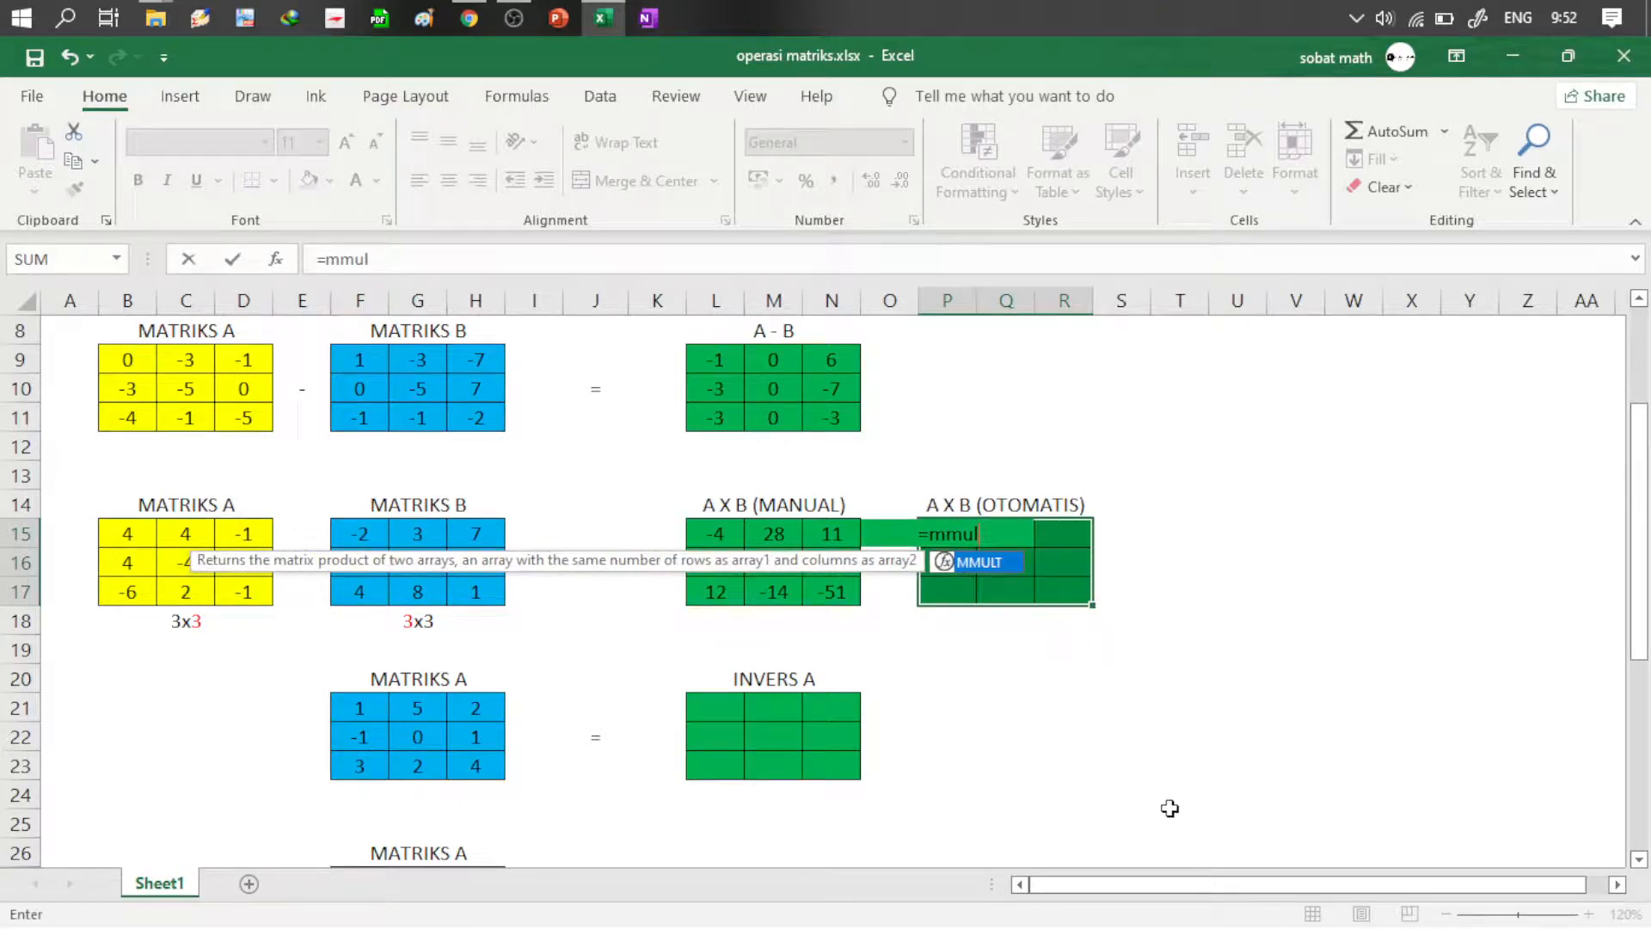
pyautogui.press('Tab')
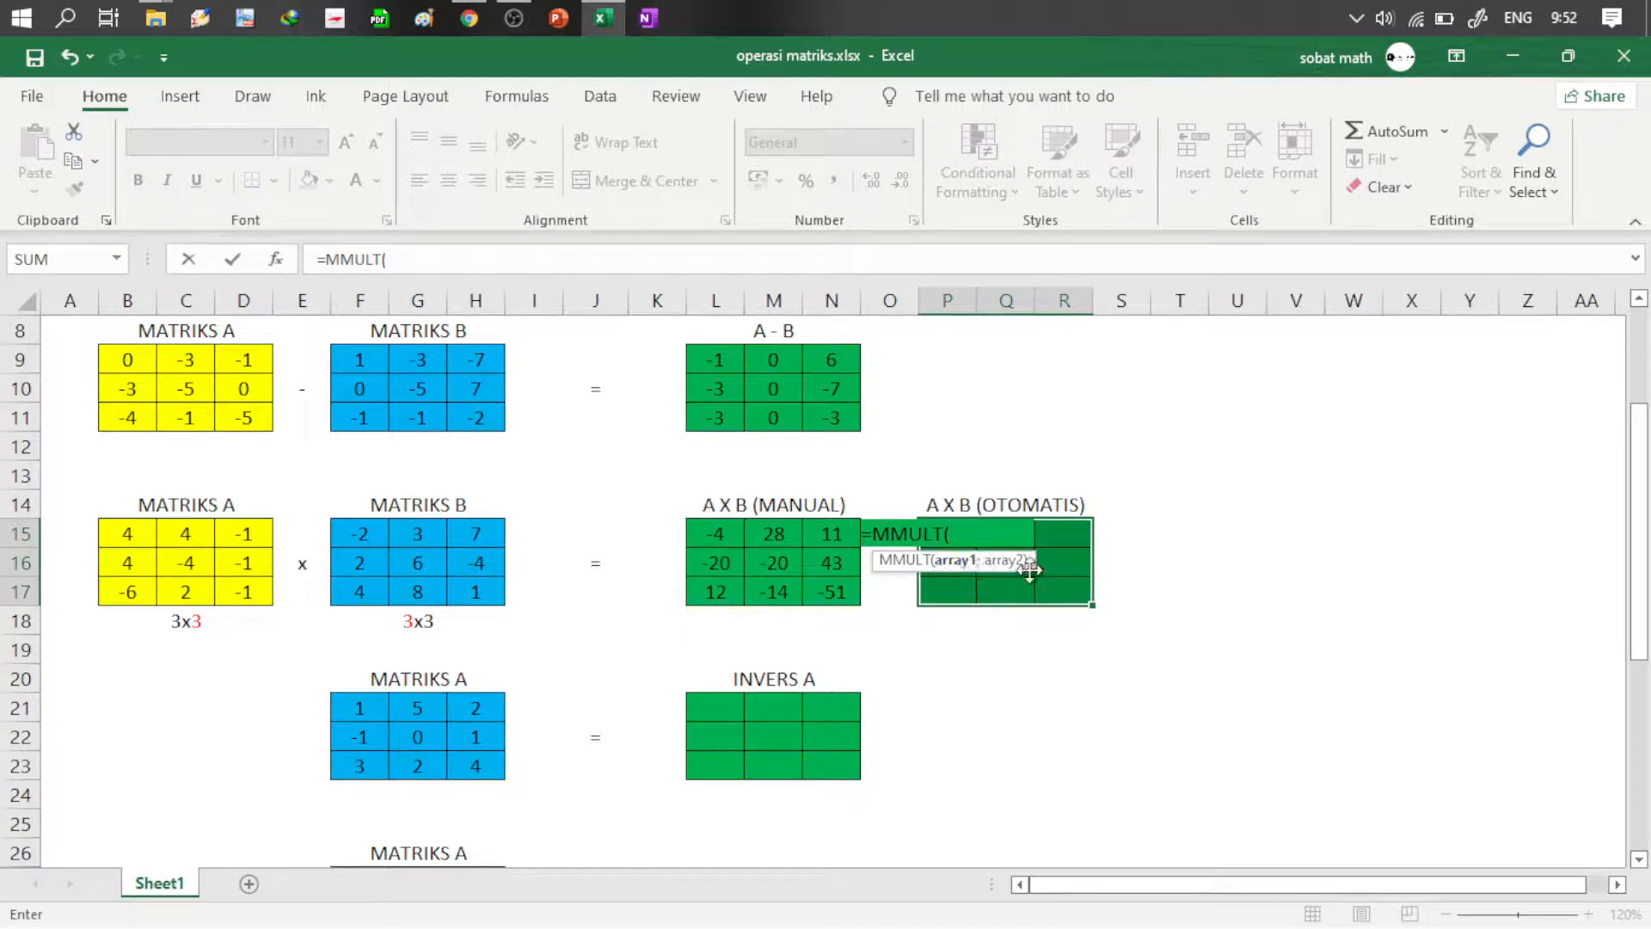
pyautogui.click(122, 533)
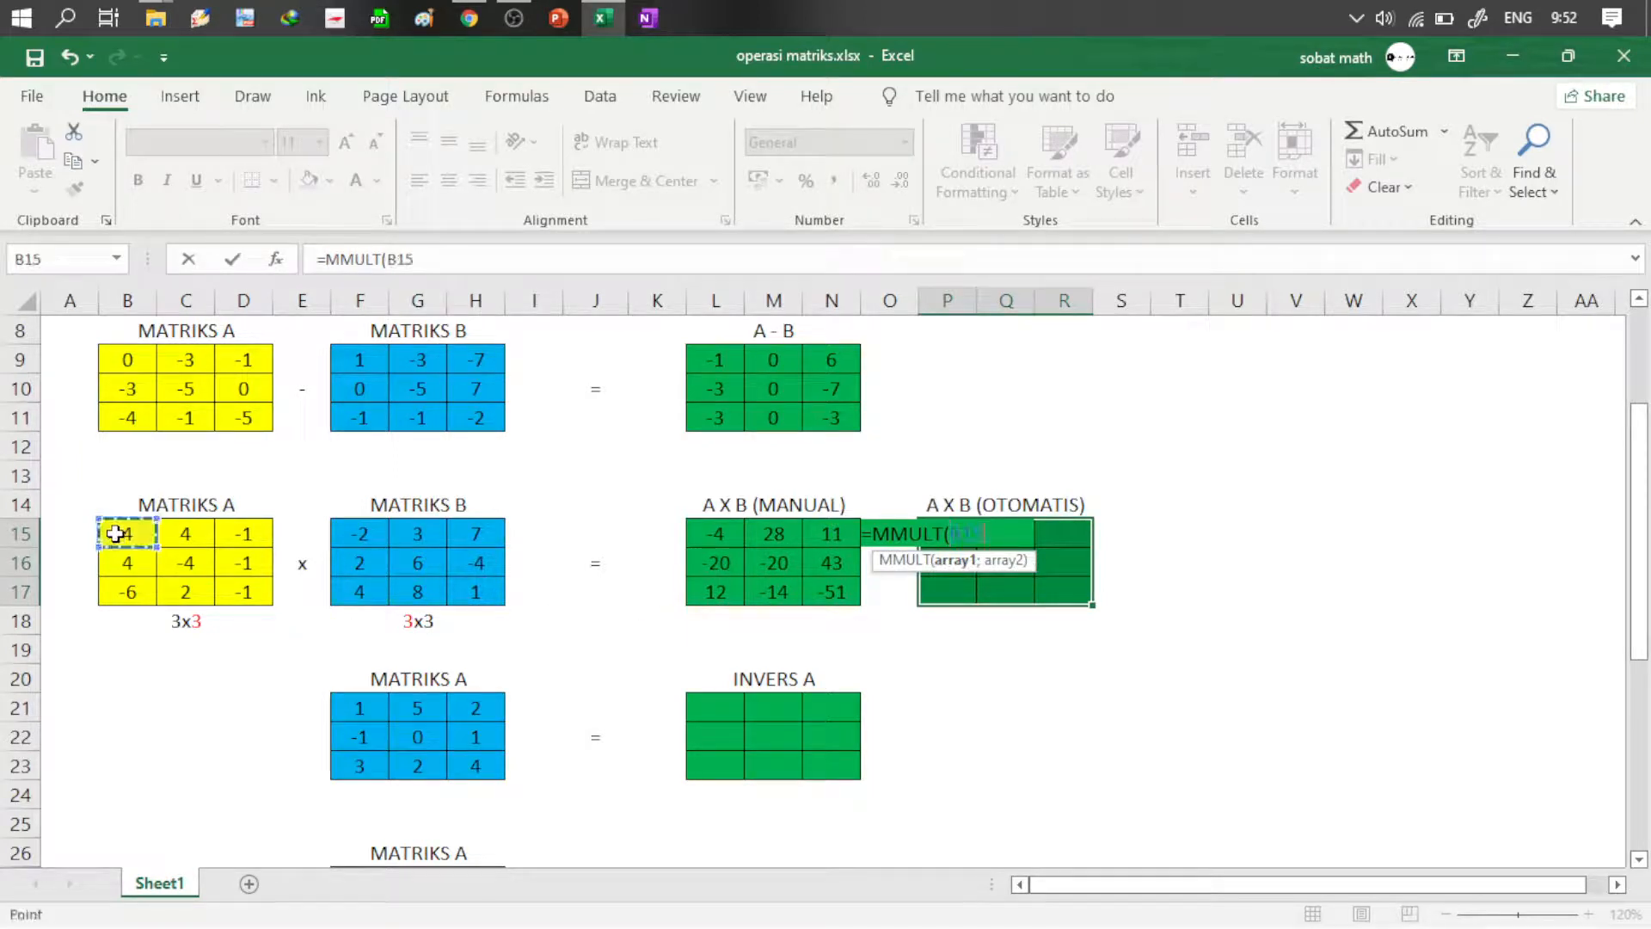
pyautogui.moveTo(254, 592); pyautogui.dragTo(240, 556)
pyautogui.write(';')
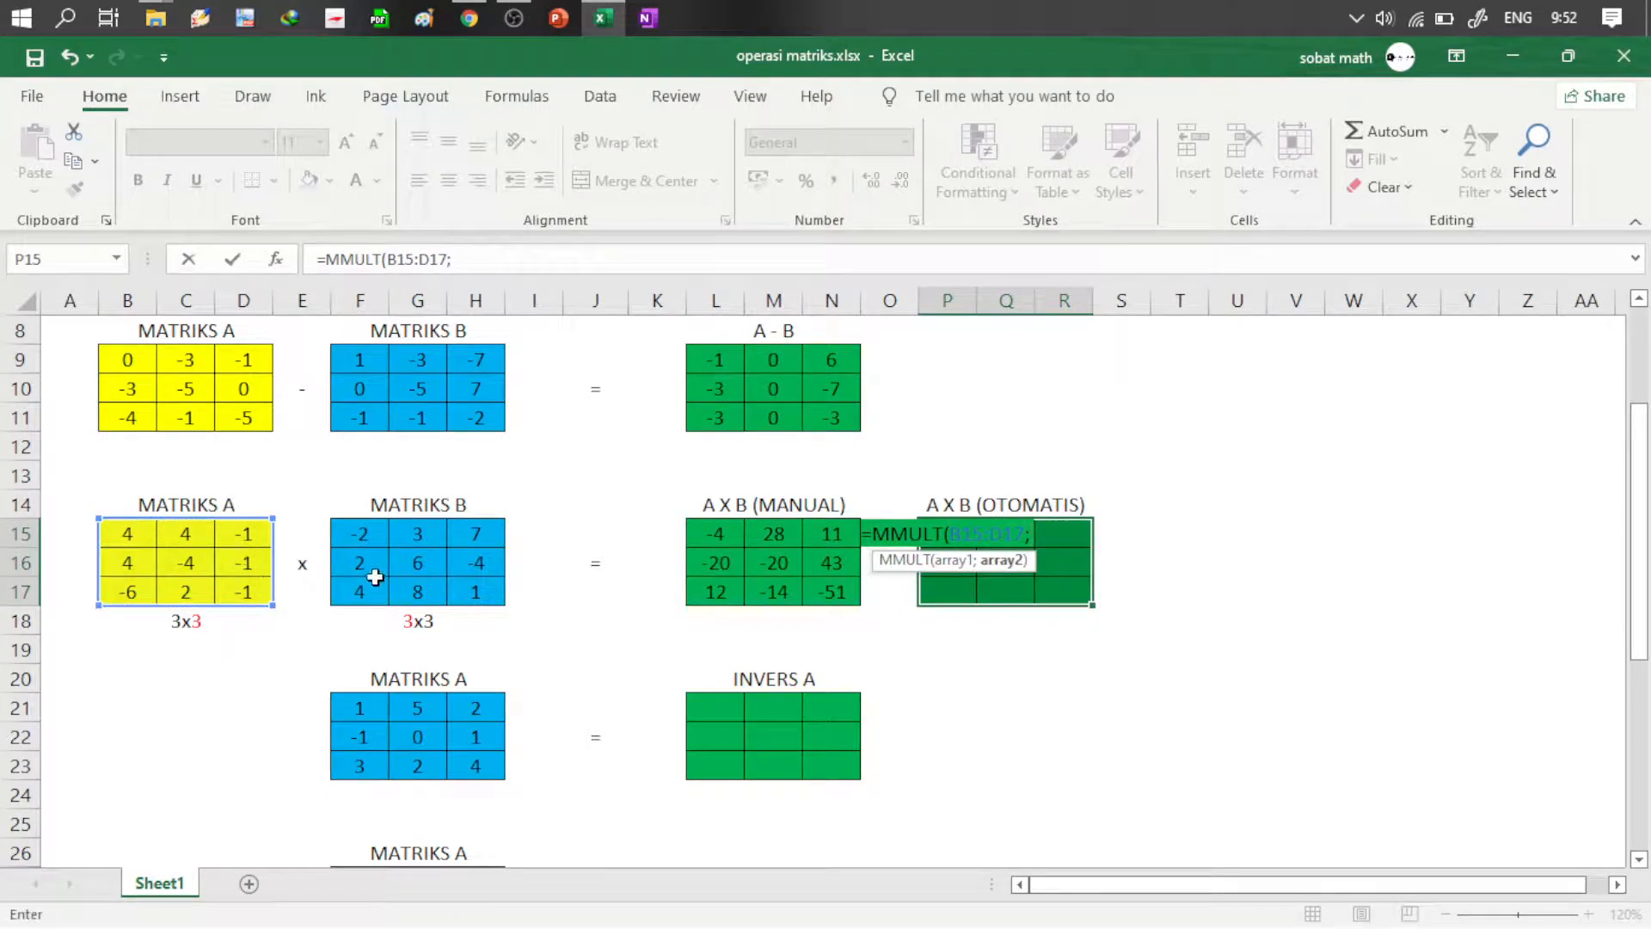
pyautogui.click(368, 537)
pyautogui.moveTo(499, 600); pyautogui.dragTo(438, 570)
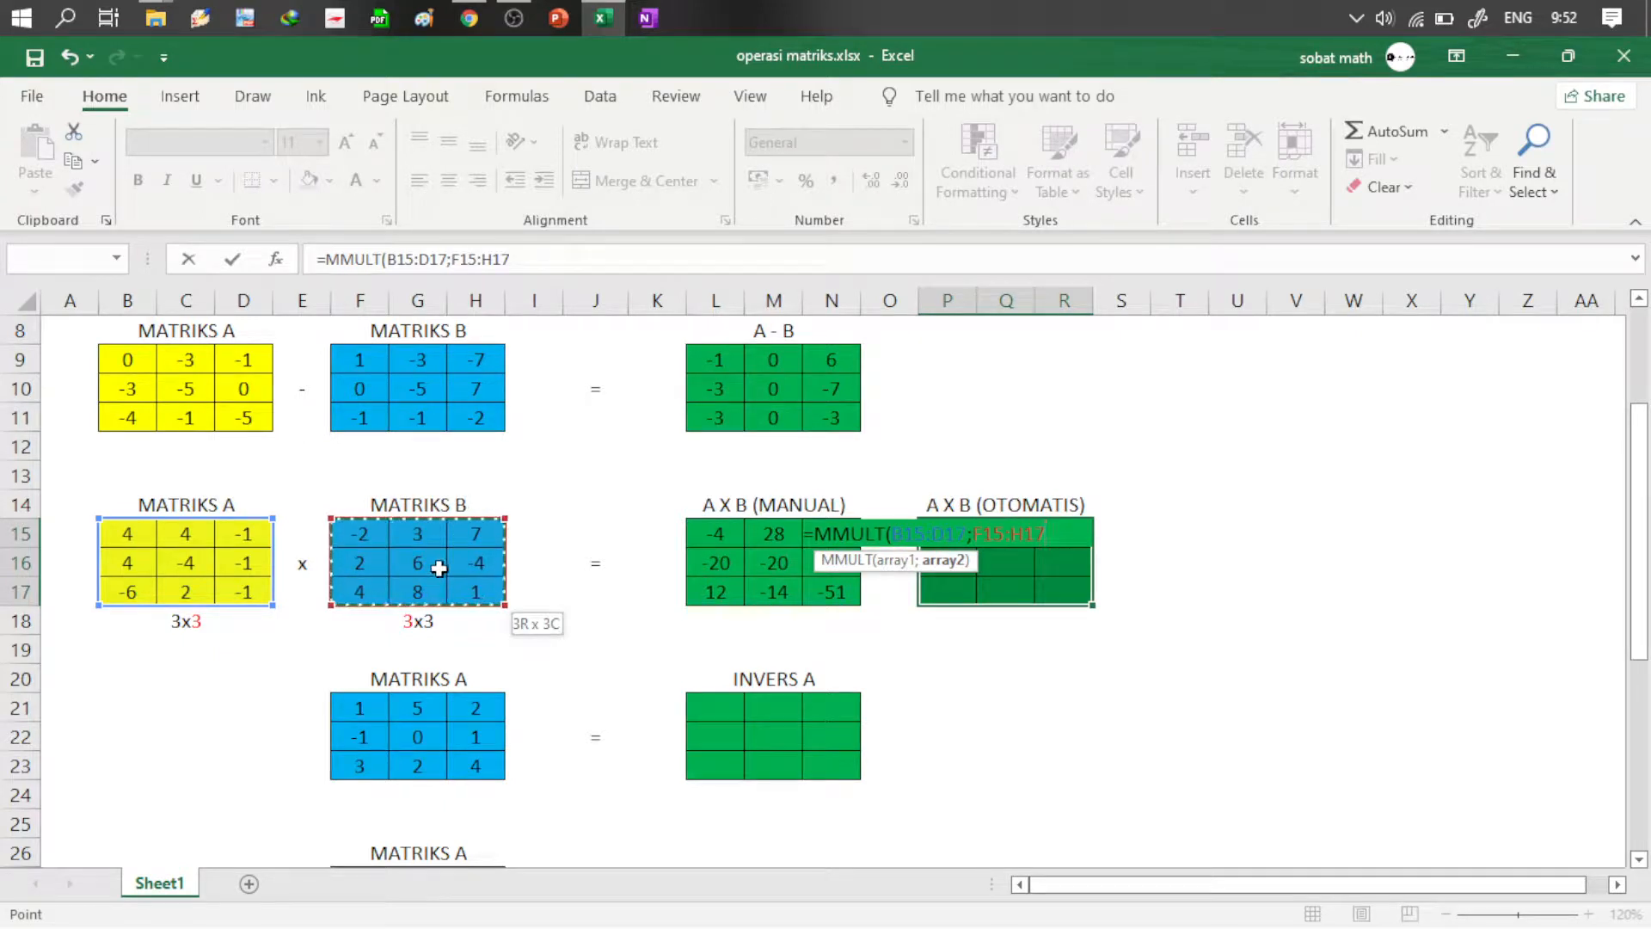
pyautogui.write(')')
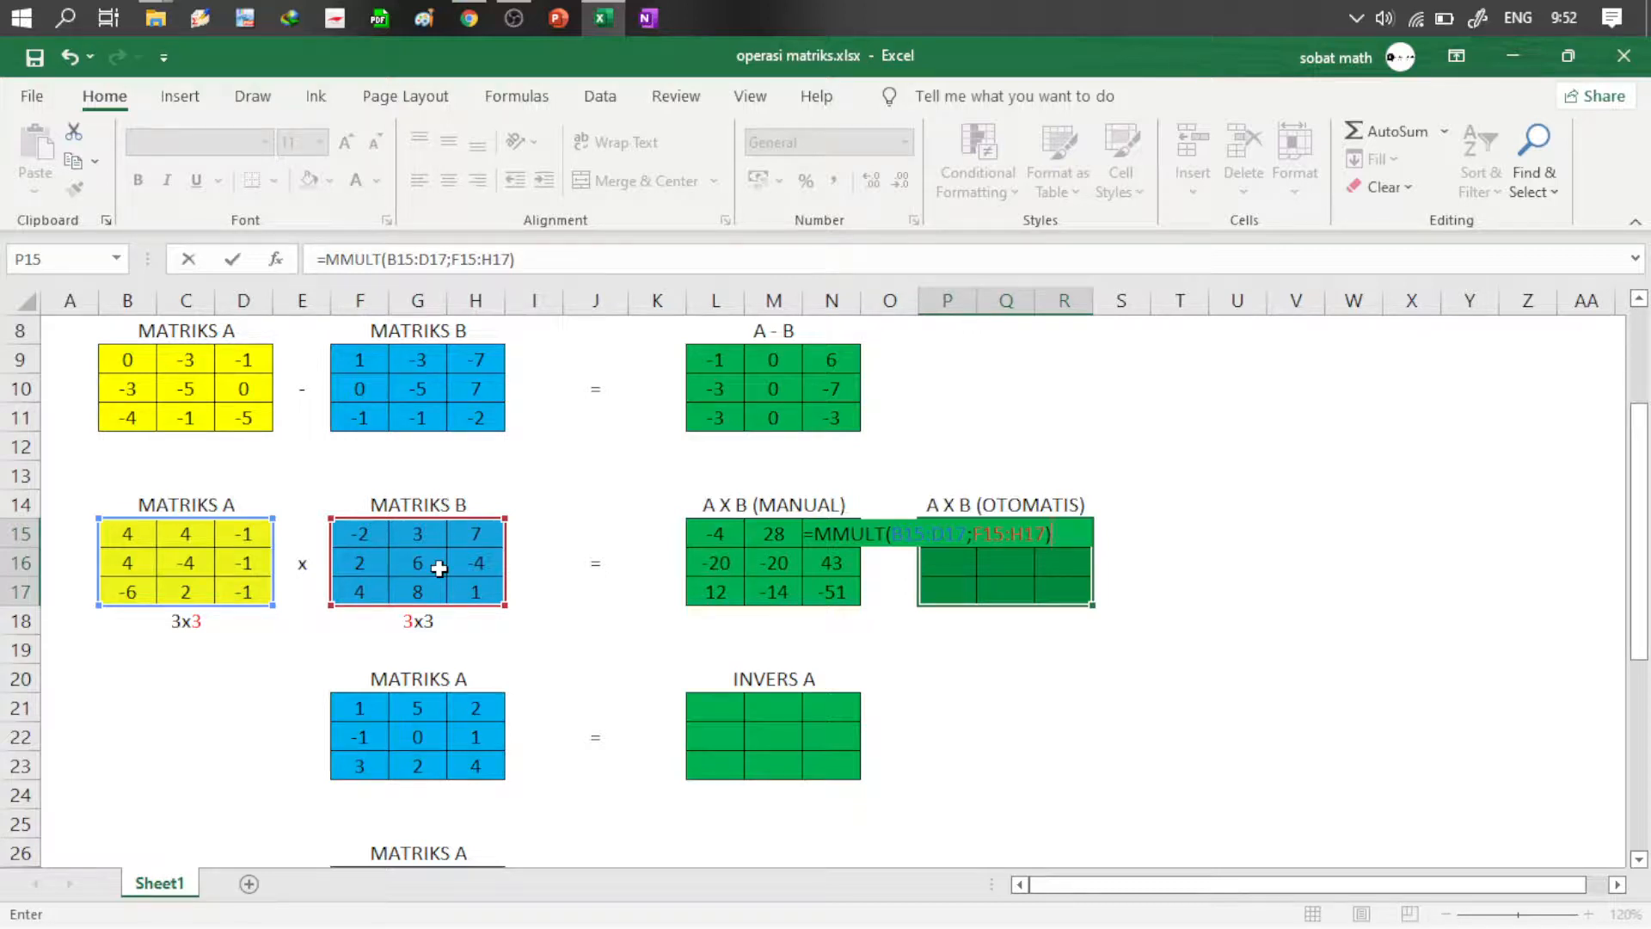
pyautogui.hotkey('ctrl', 'shift', 'Return')
pyautogui.click(981, 619)
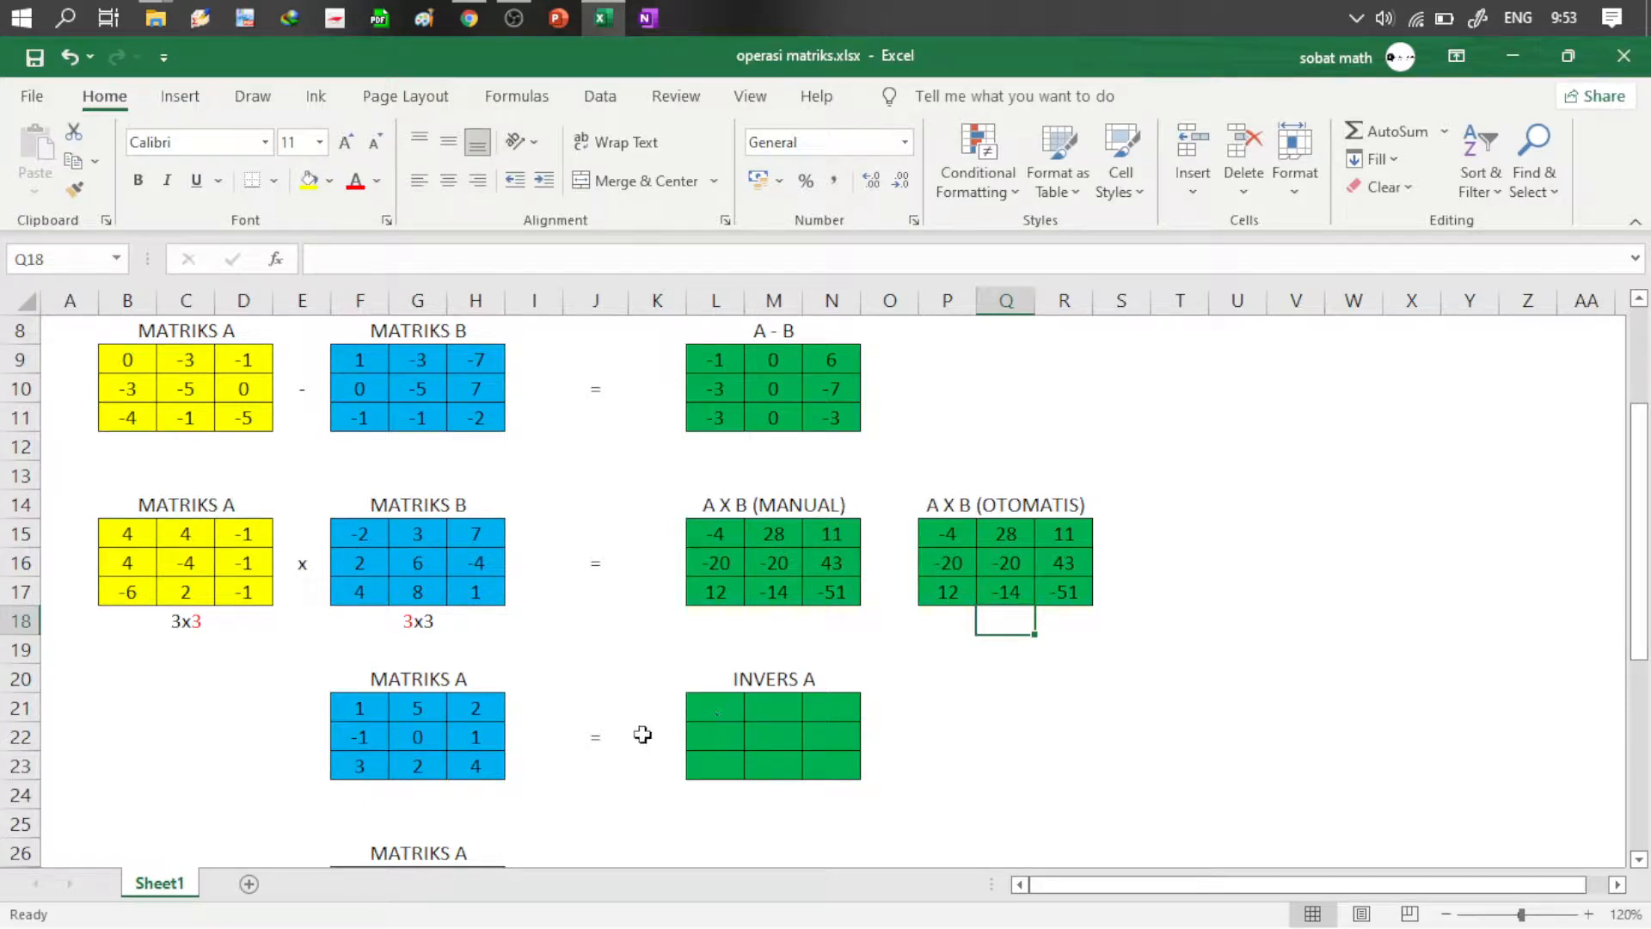
# Step: Enter =MINVERSE(F21:H23) as an array formula across L21:N23, the INVERS A matrix
pyautogui.click(710, 708)
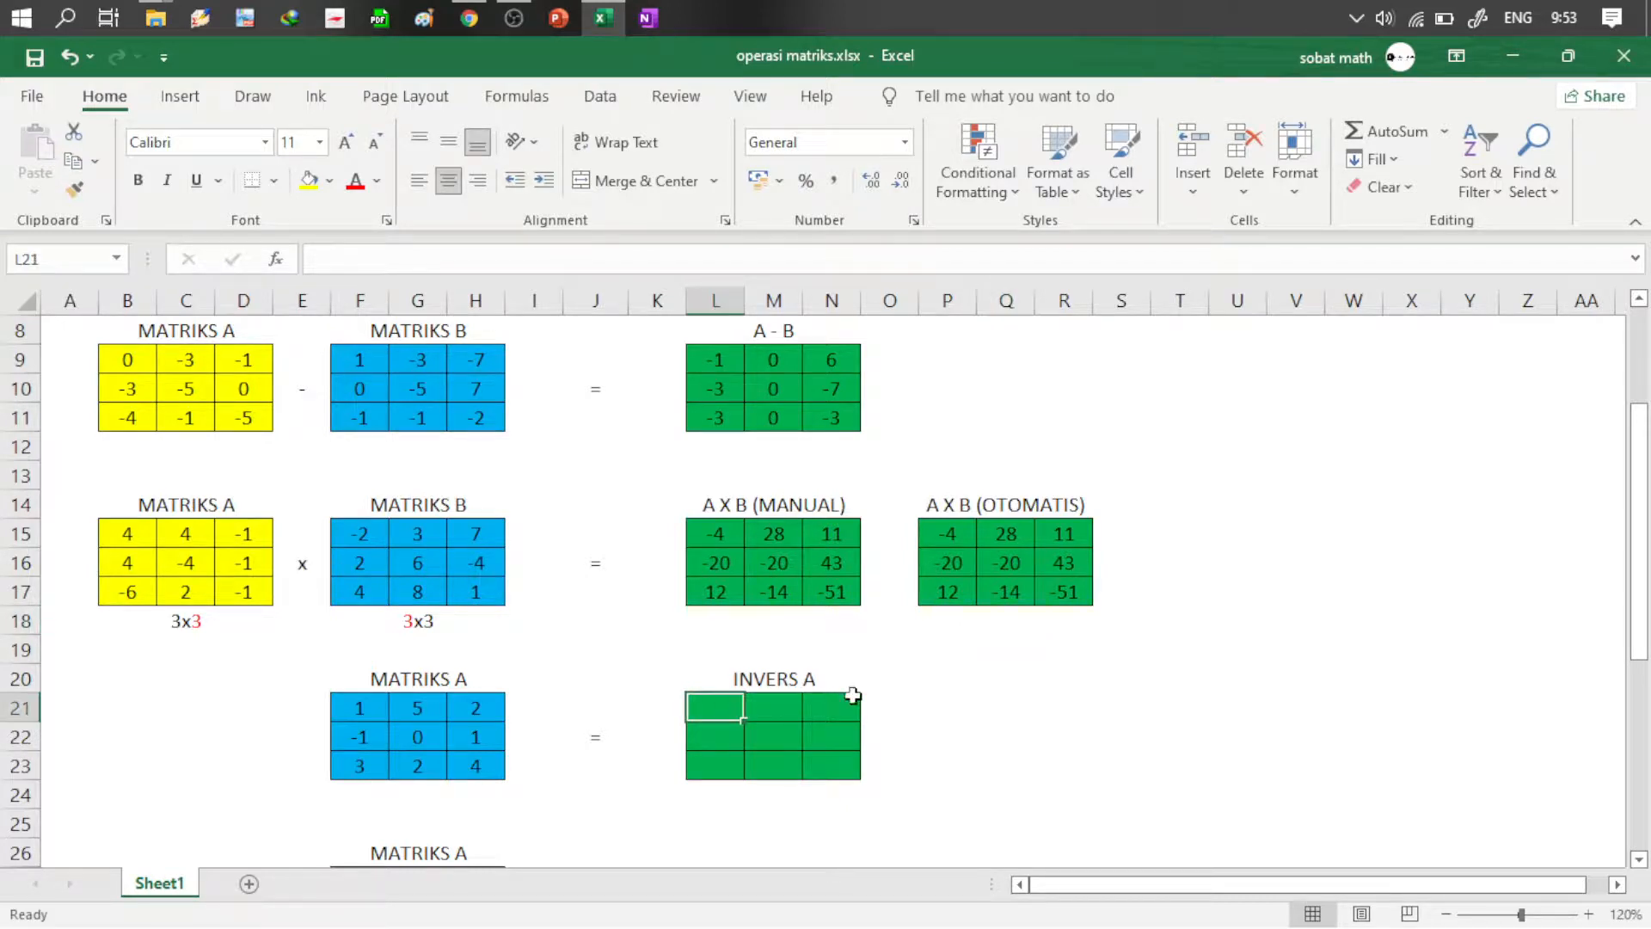
pyautogui.keyDown('shift'); pyautogui.click(848, 770); pyautogui.keyUp('shift')
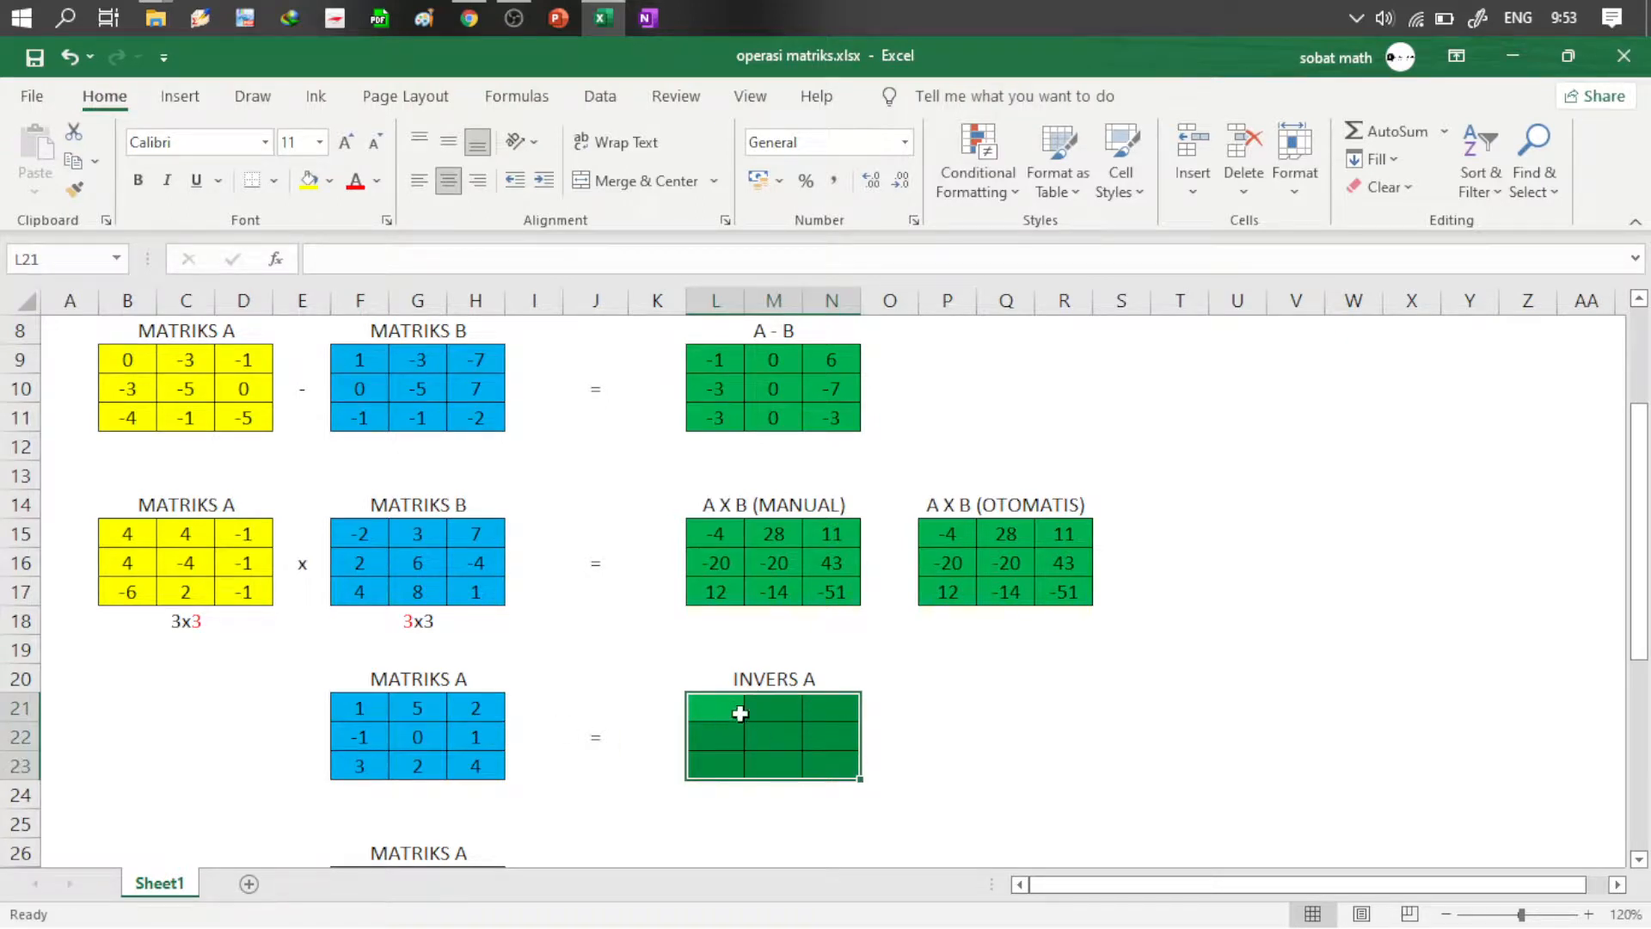
pyautogui.write('=')
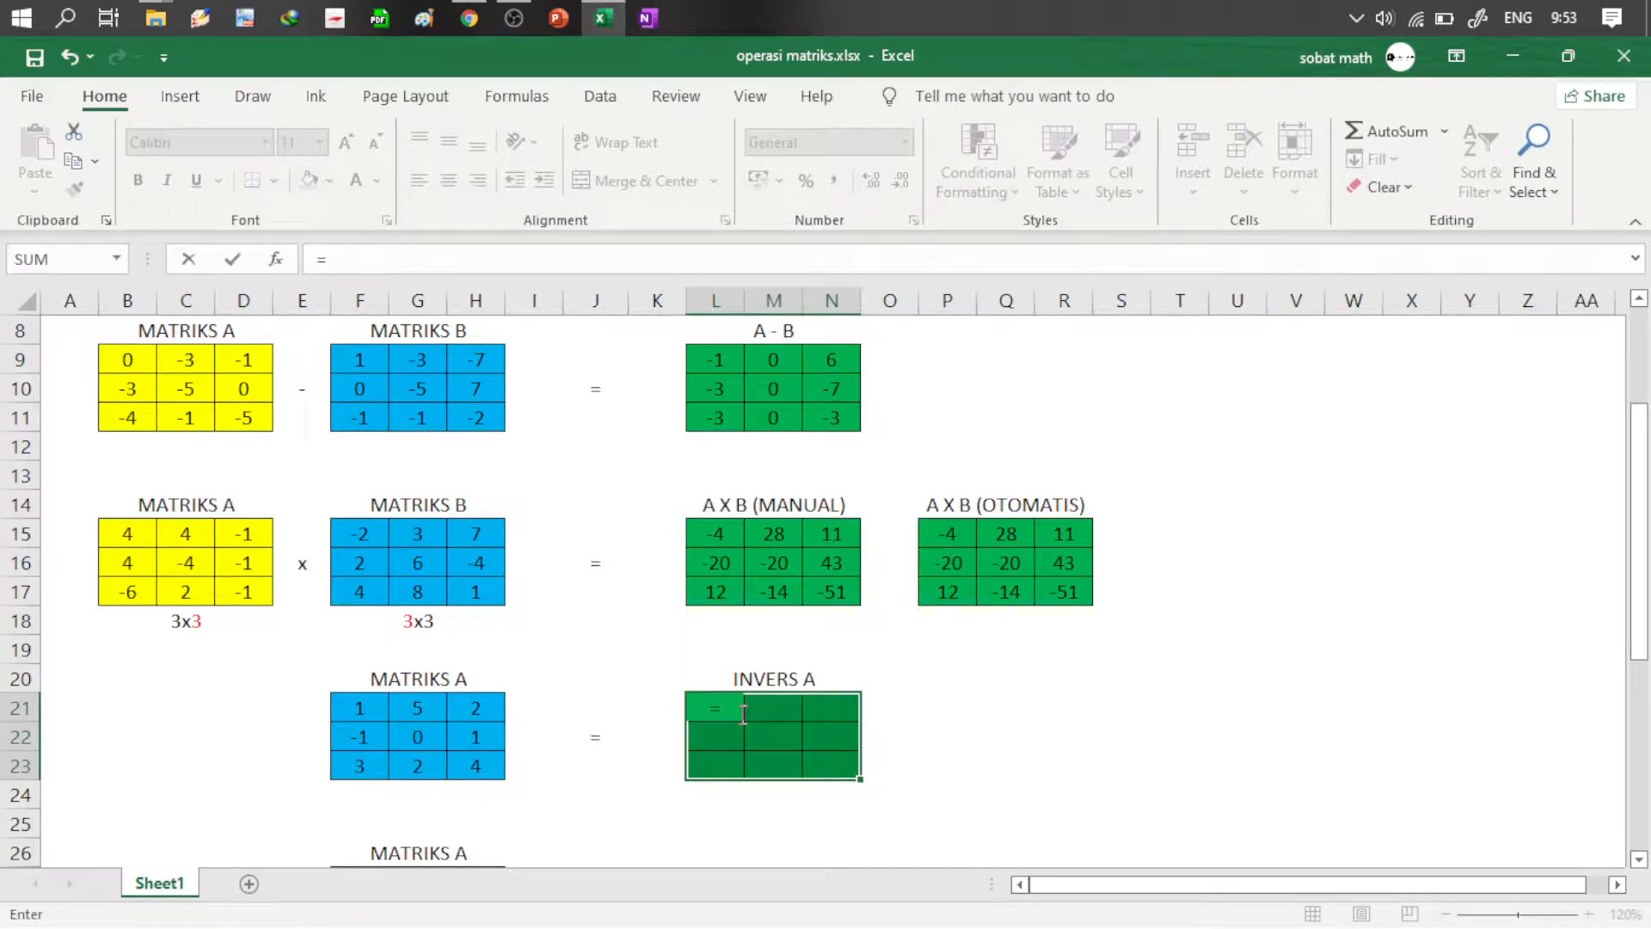
pyautogui.write('minve')
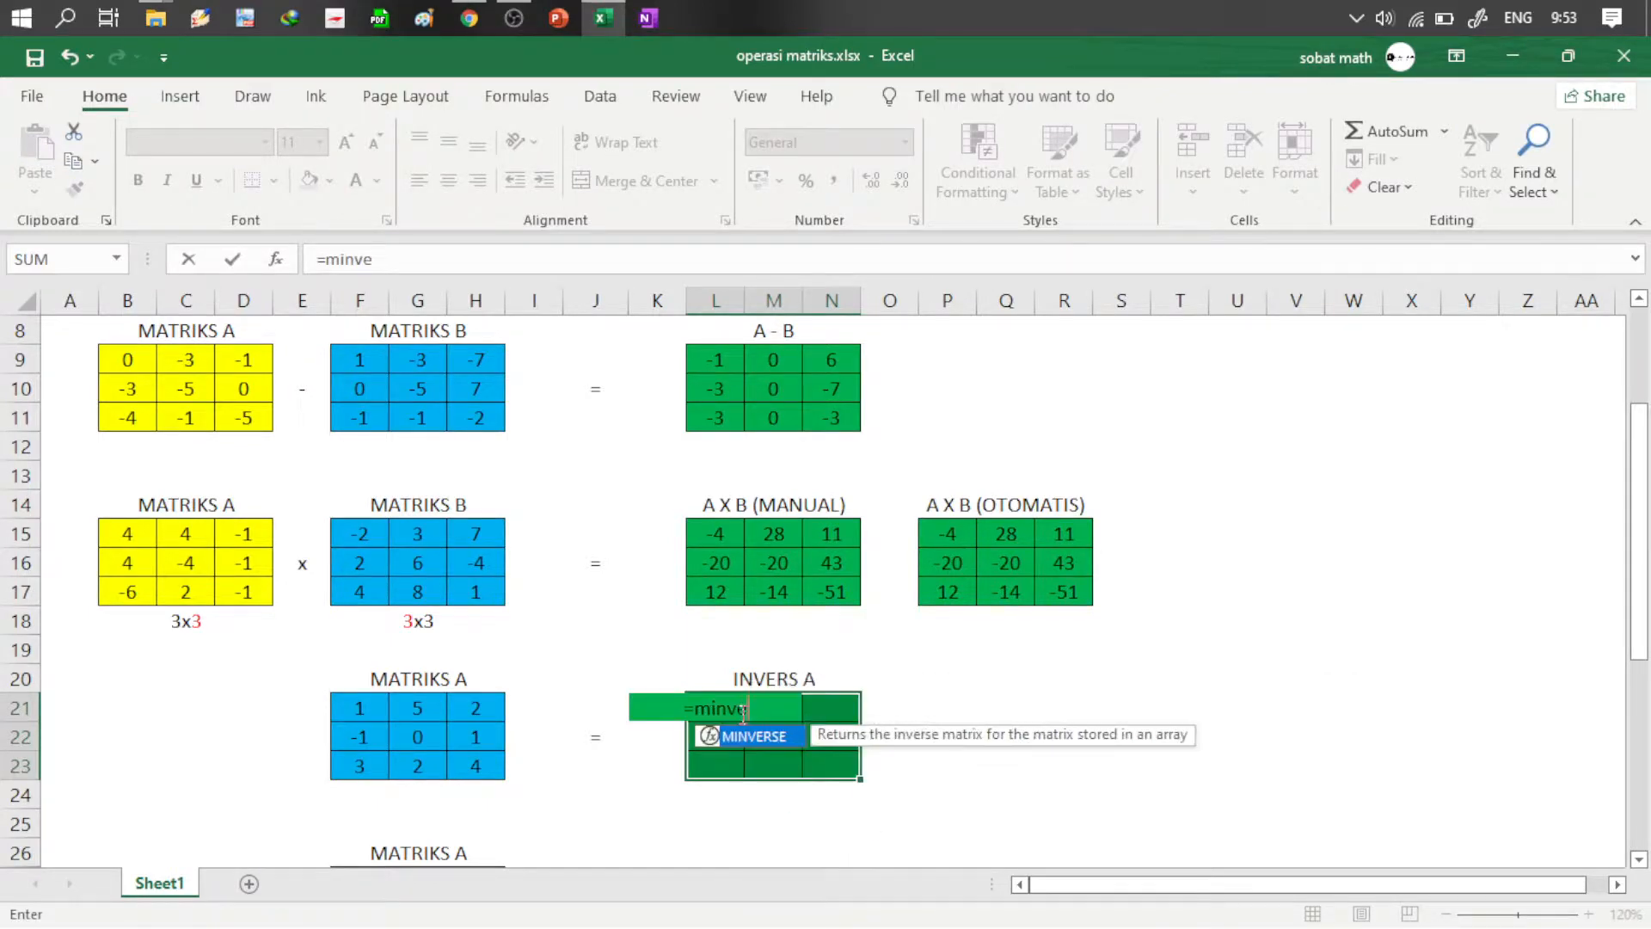
pyautogui.press('Tab')
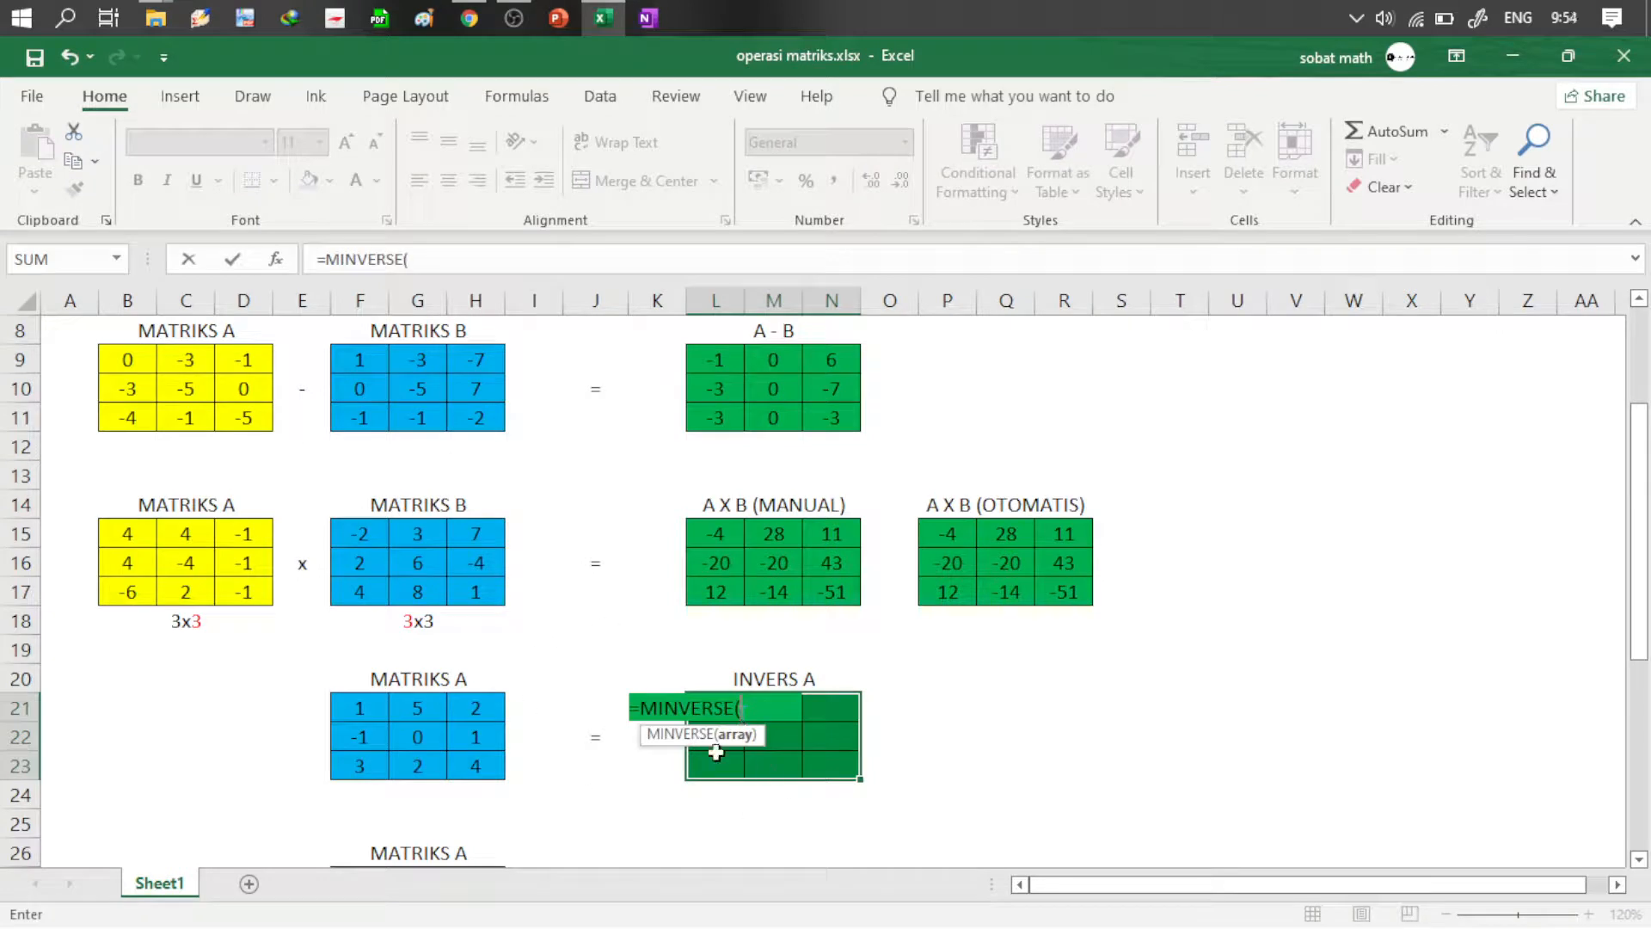
pyautogui.click(357, 709)
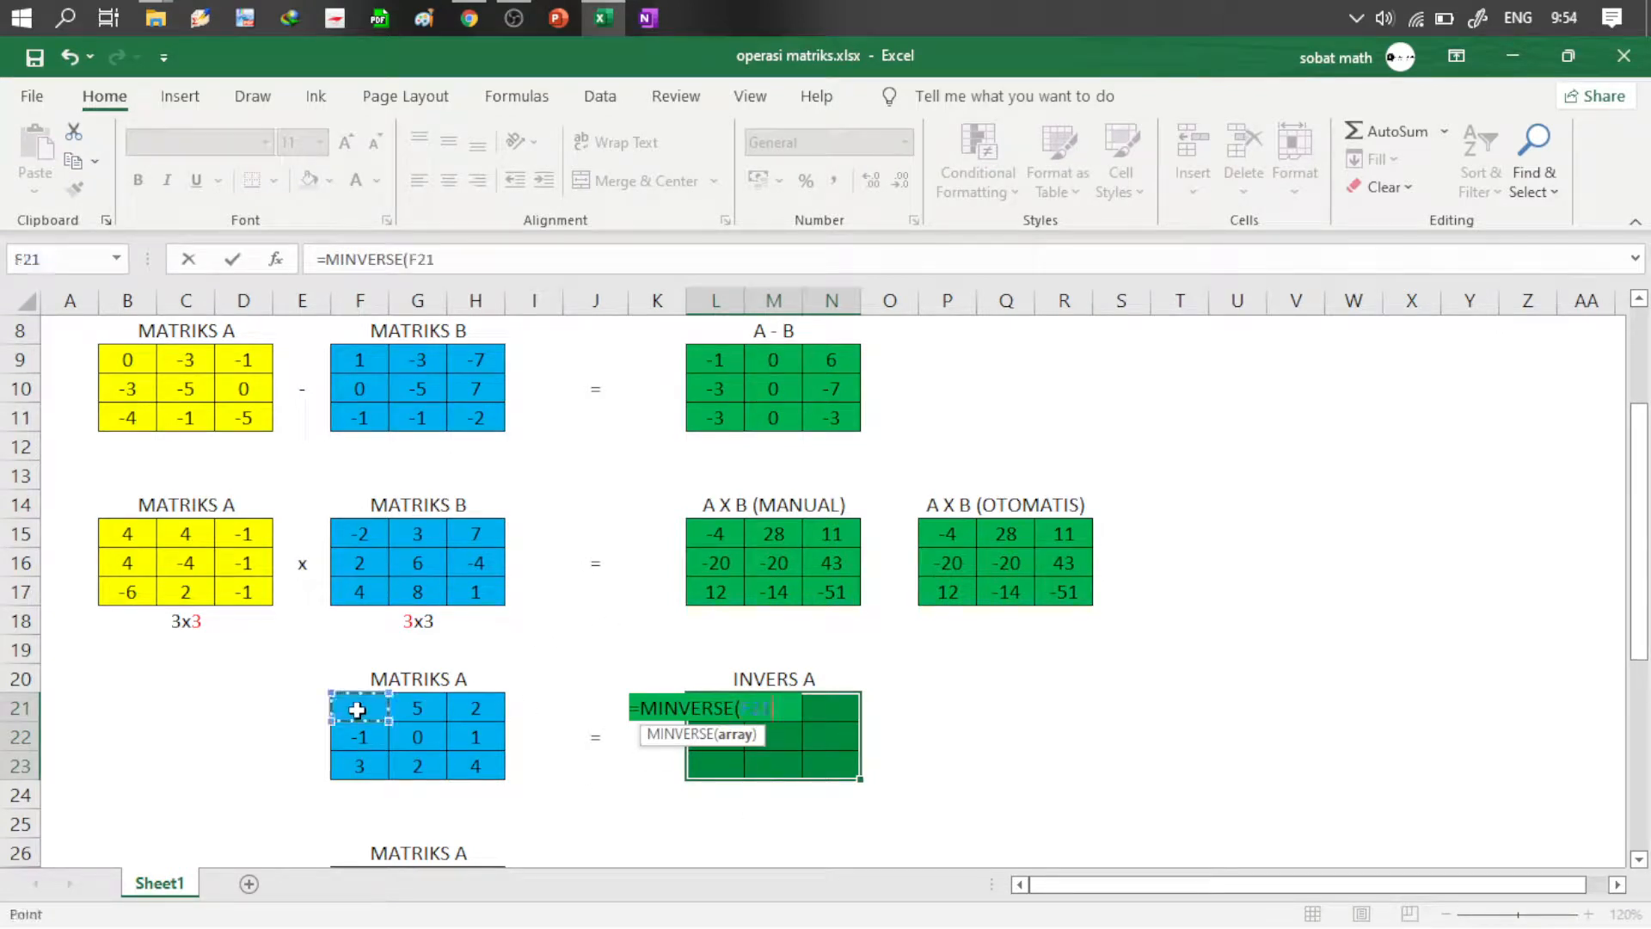
pyautogui.moveTo(356, 709); pyautogui.dragTo(473, 762)
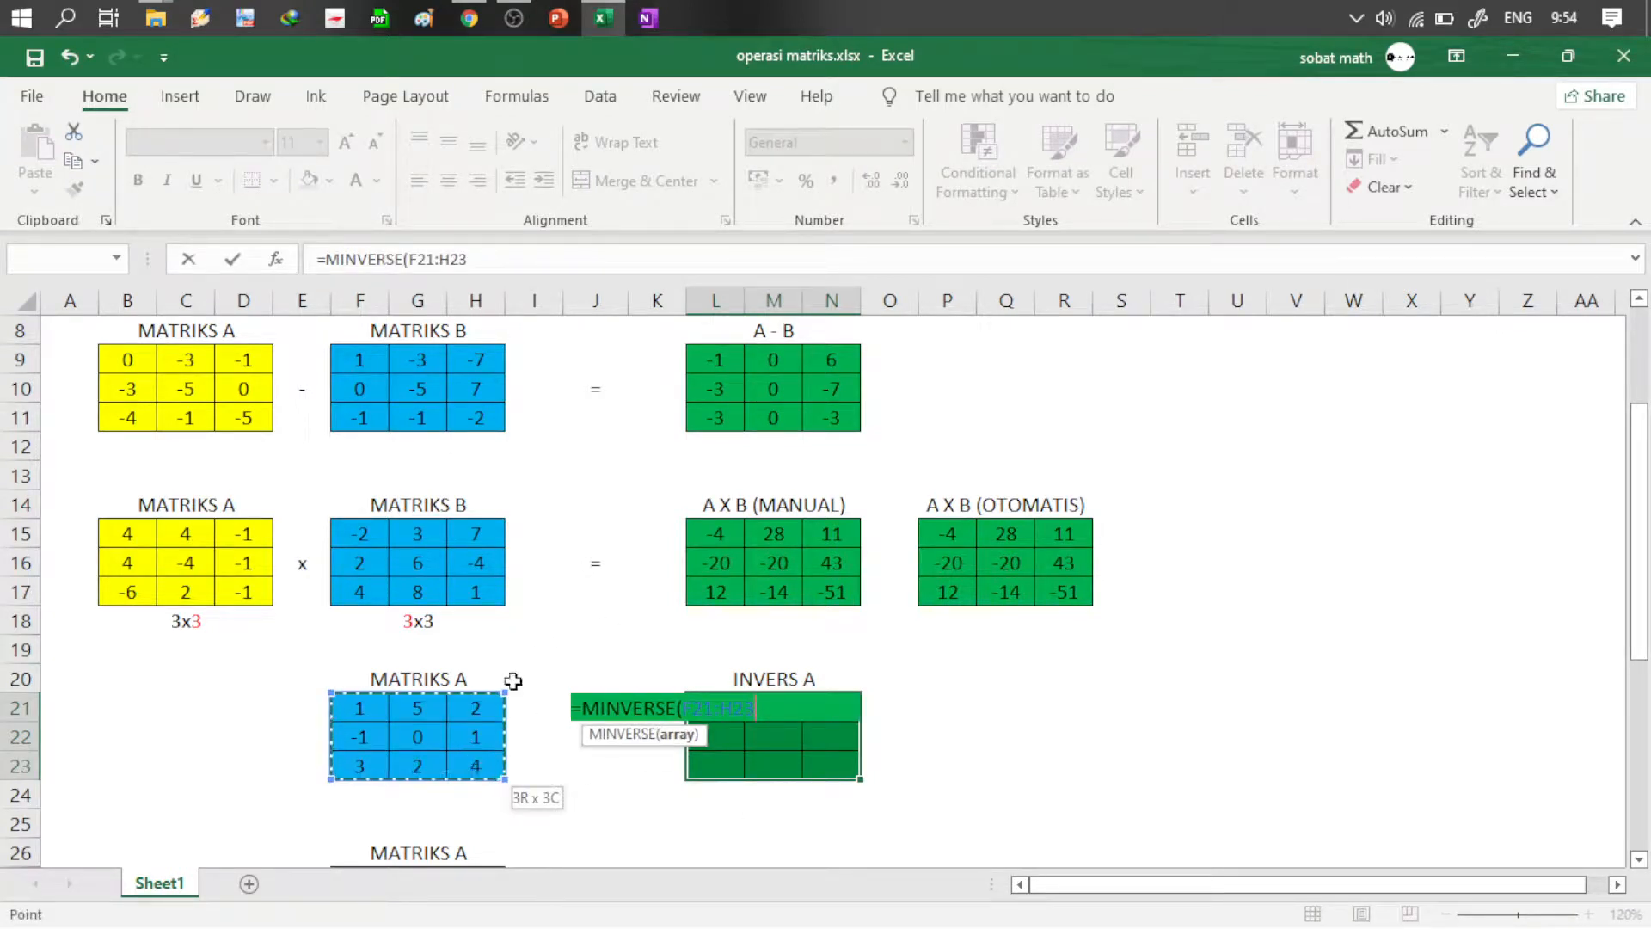
pyautogui.write(')')
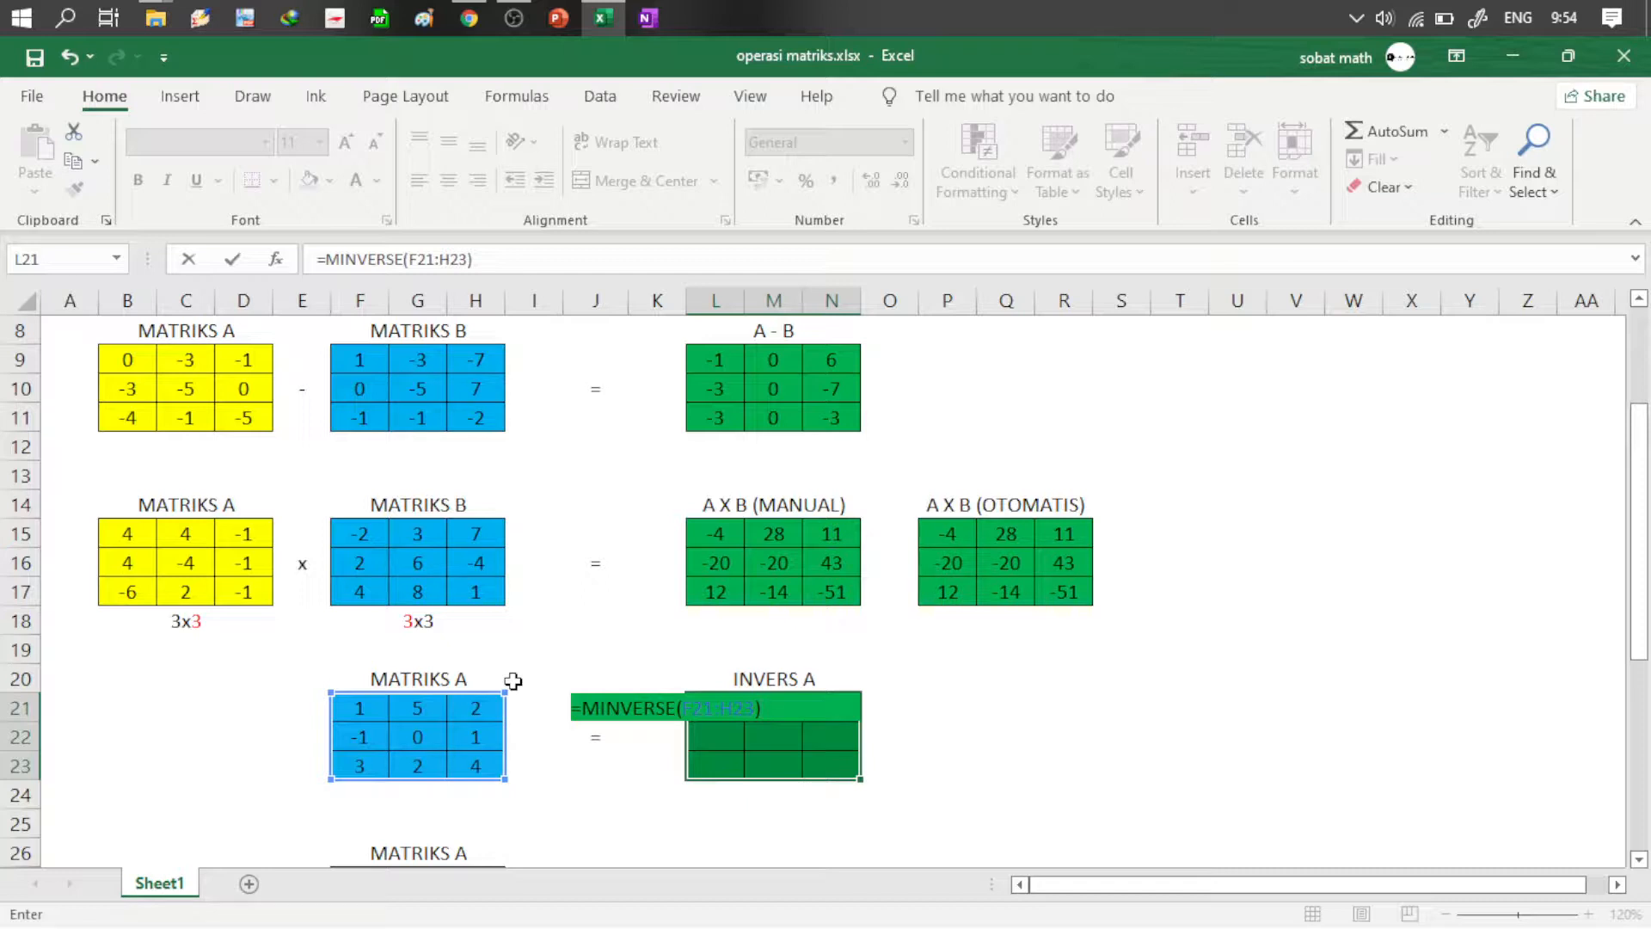
pyautogui.hotkey('ctrl', 'shift', 'Return')
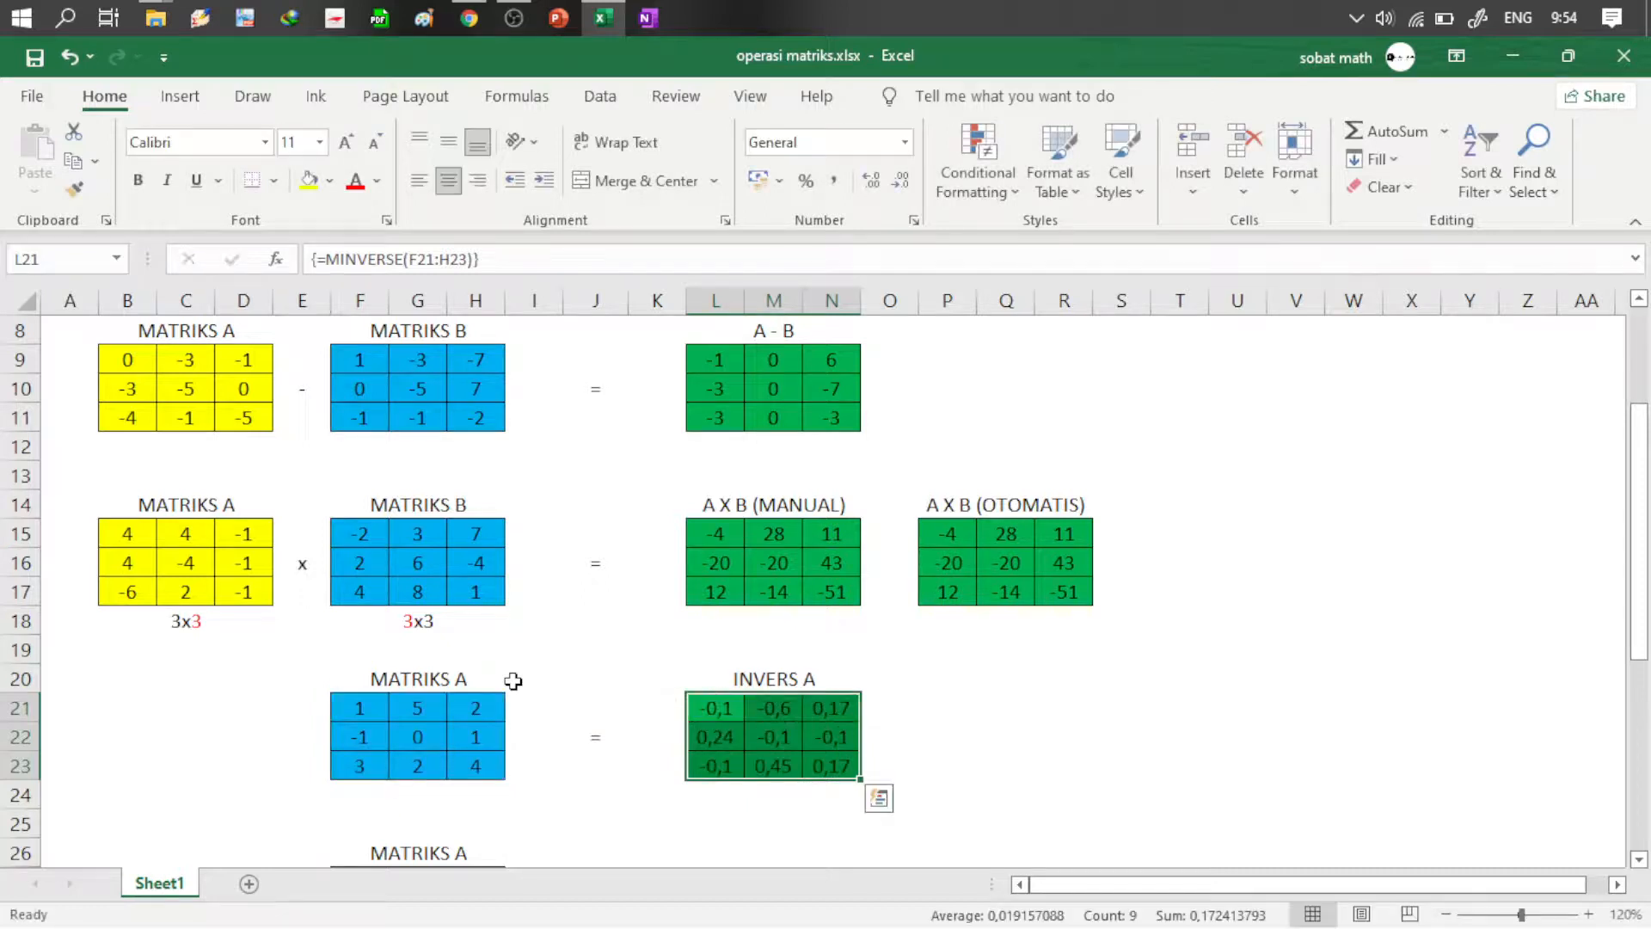
pyautogui.click(753, 726)
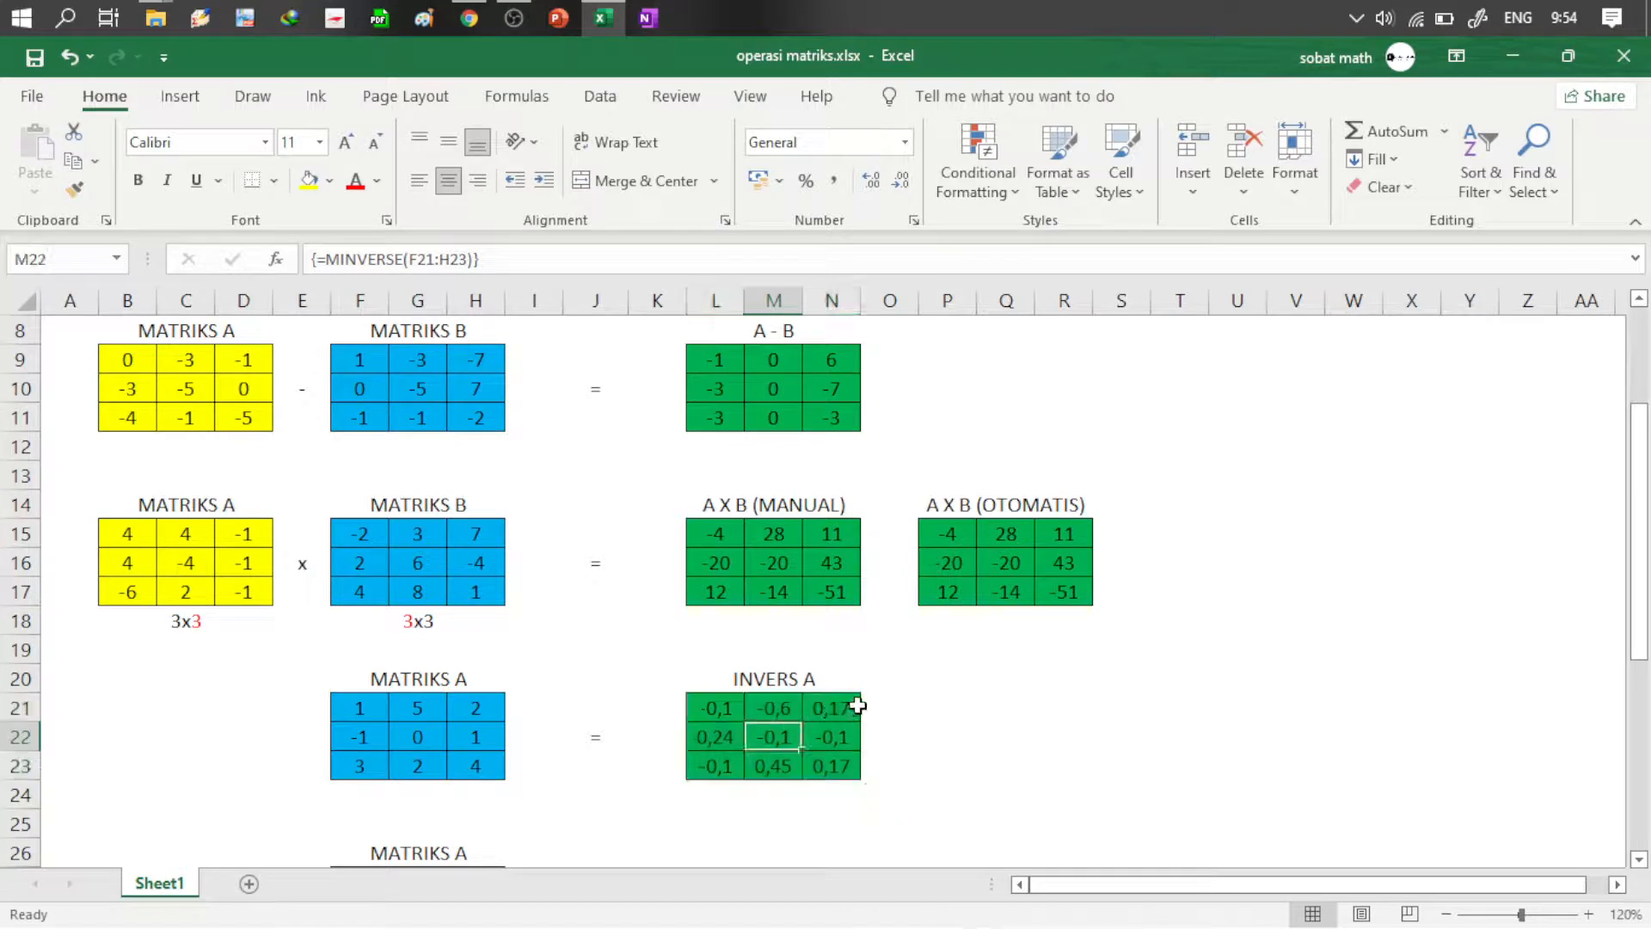
pyautogui.click(849, 707)
pyautogui.click(925, 732)
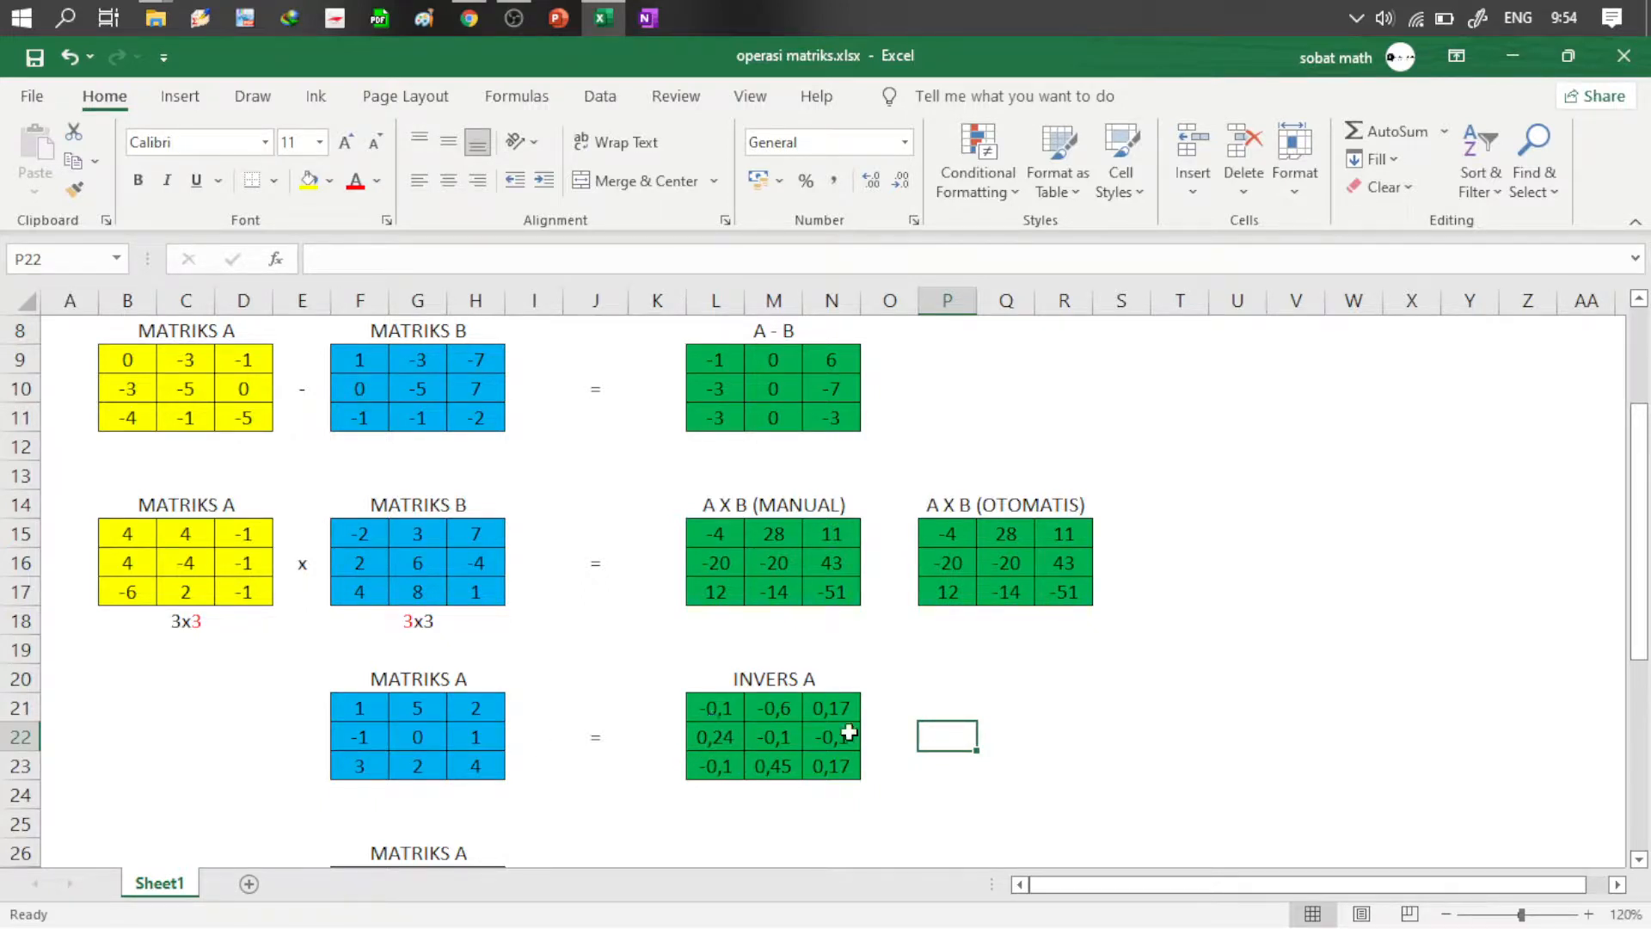
# Step: Format the inverse matrix L21:N23 as fractions of up to three digits, and widen columns L to N to fit them
pyautogui.click(711, 707)
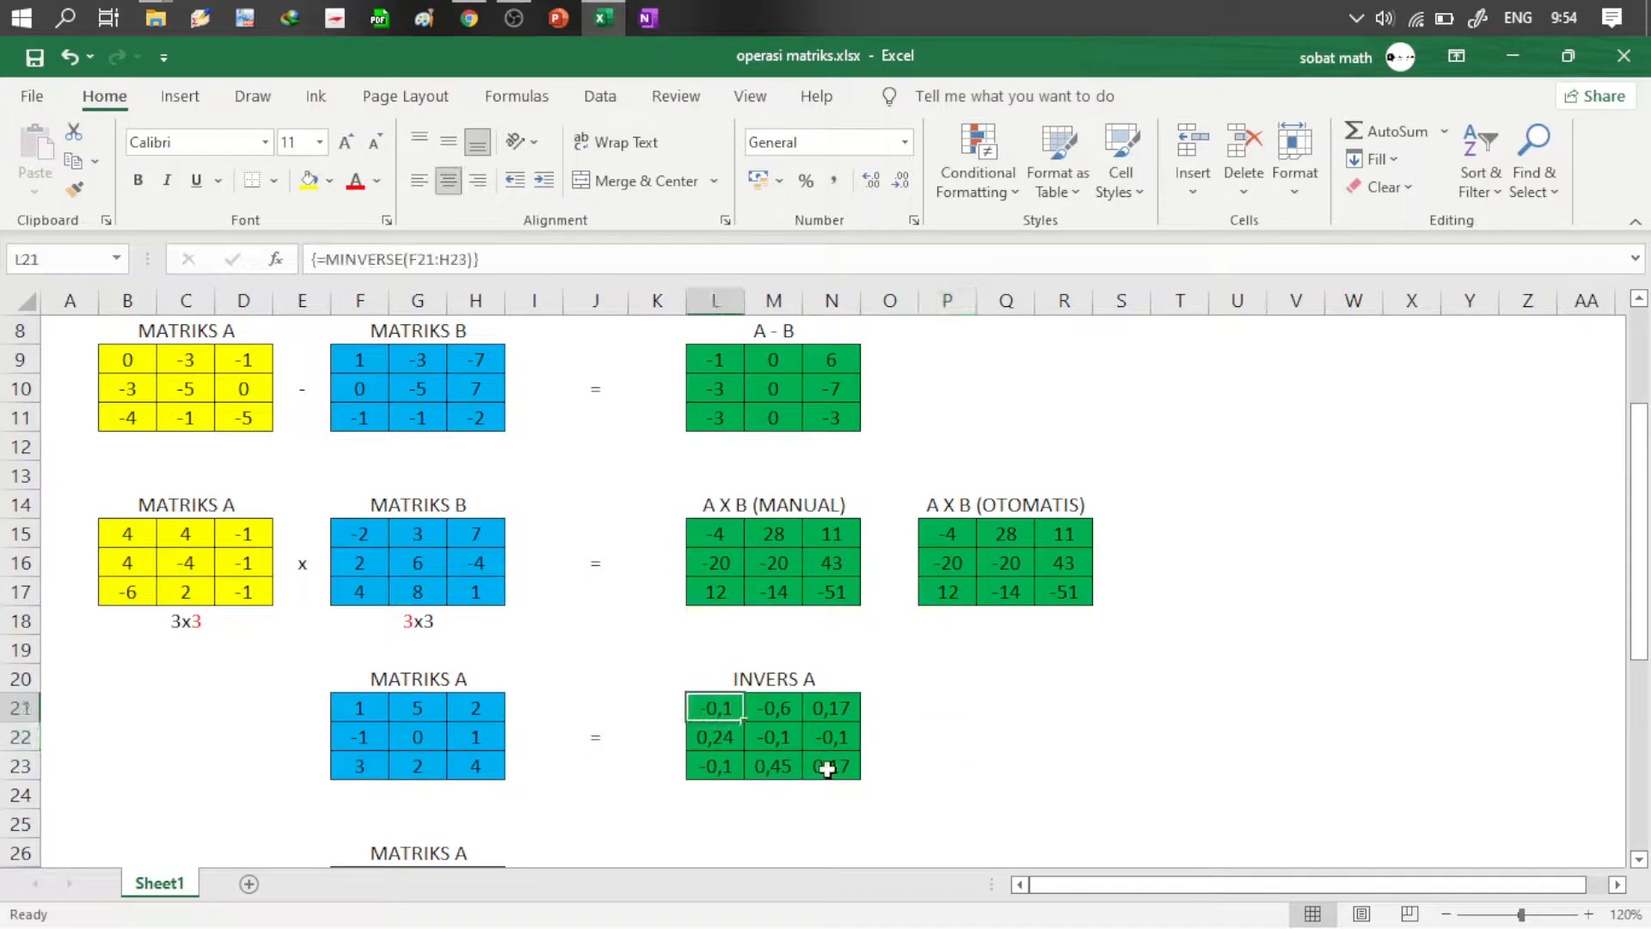
pyautogui.keyDown('shift'); pyautogui.click(807, 766); pyautogui.keyUp('shift')
pyautogui.rightClick(782, 765)
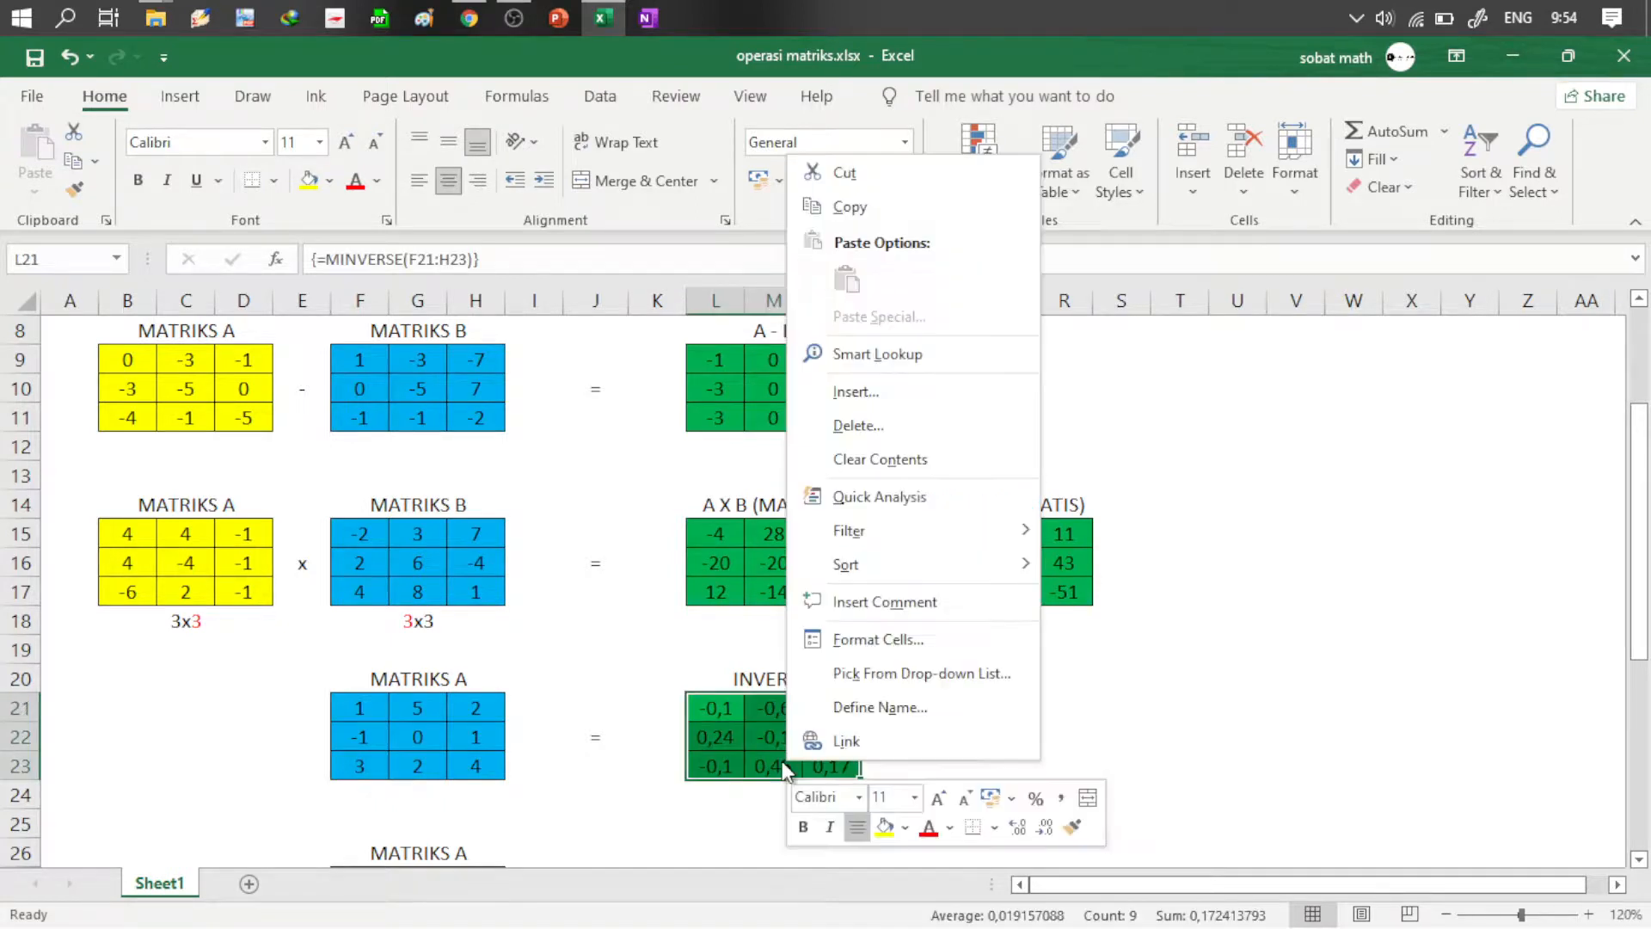
pyautogui.click(860, 640)
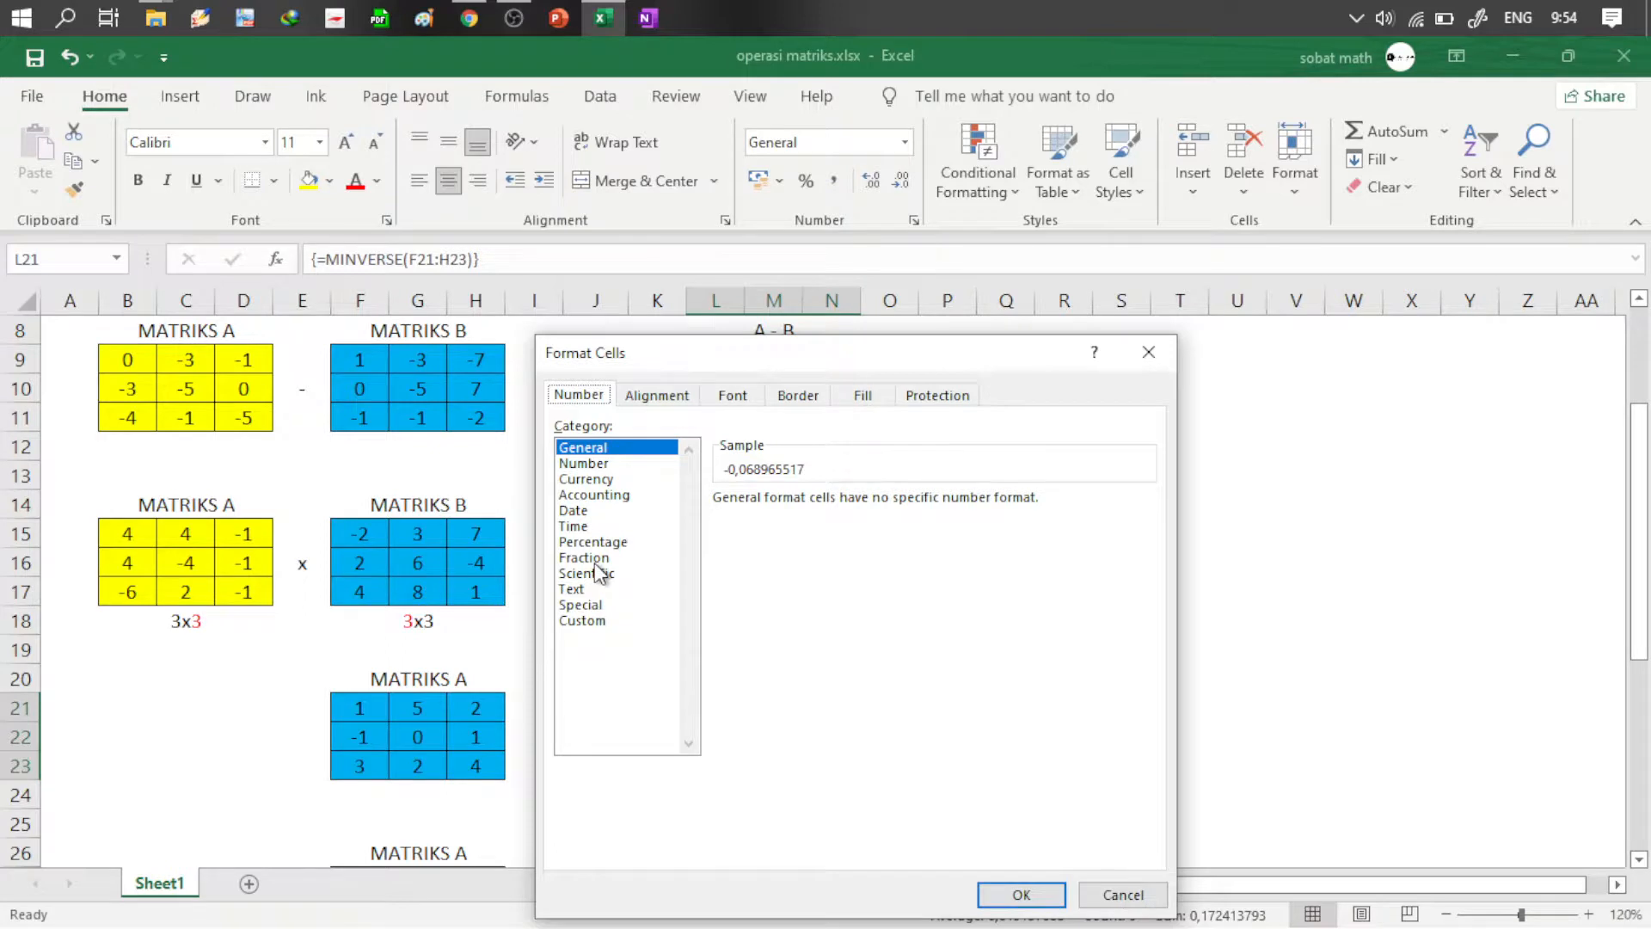
pyautogui.click(593, 558)
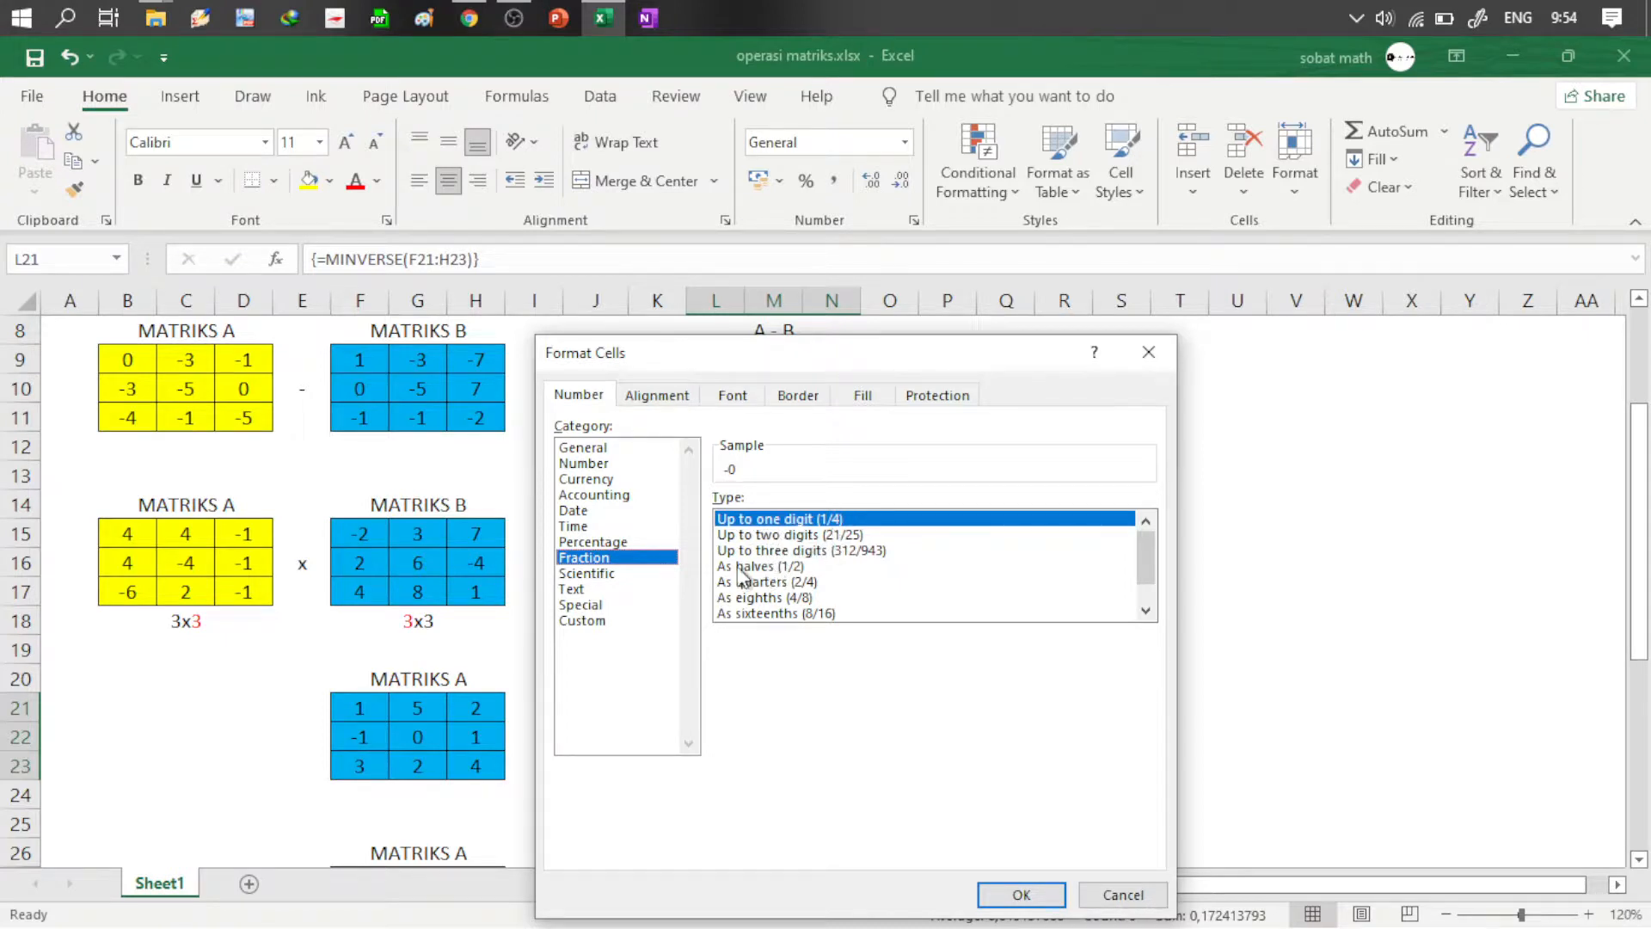
pyautogui.click(812, 551)
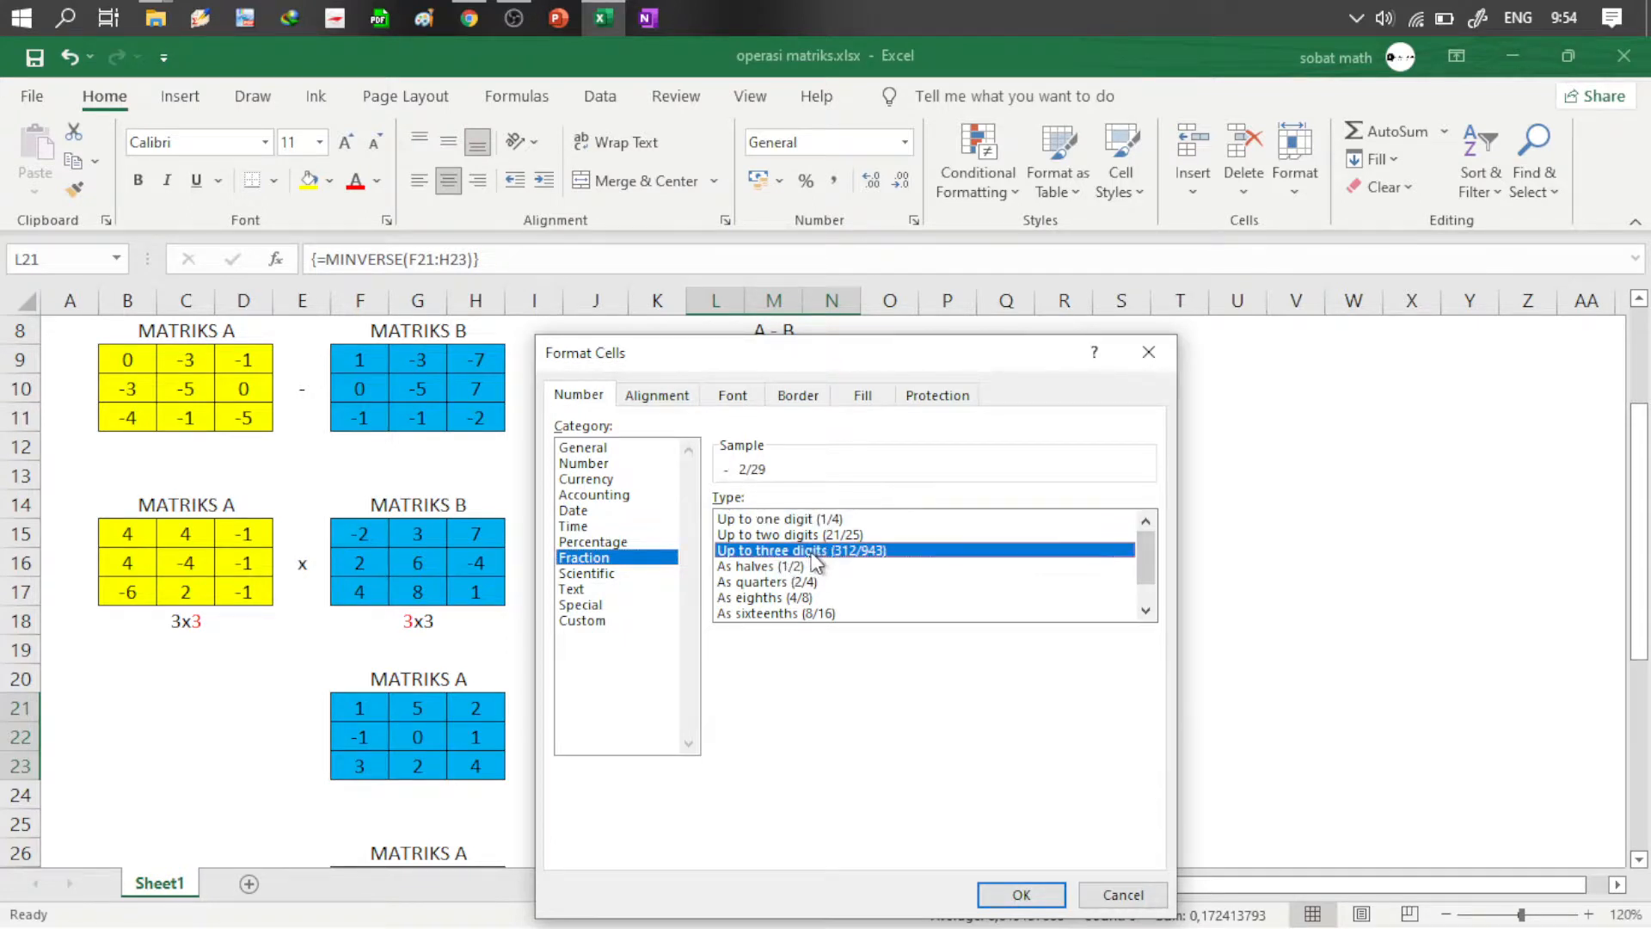
pyautogui.click(1021, 896)
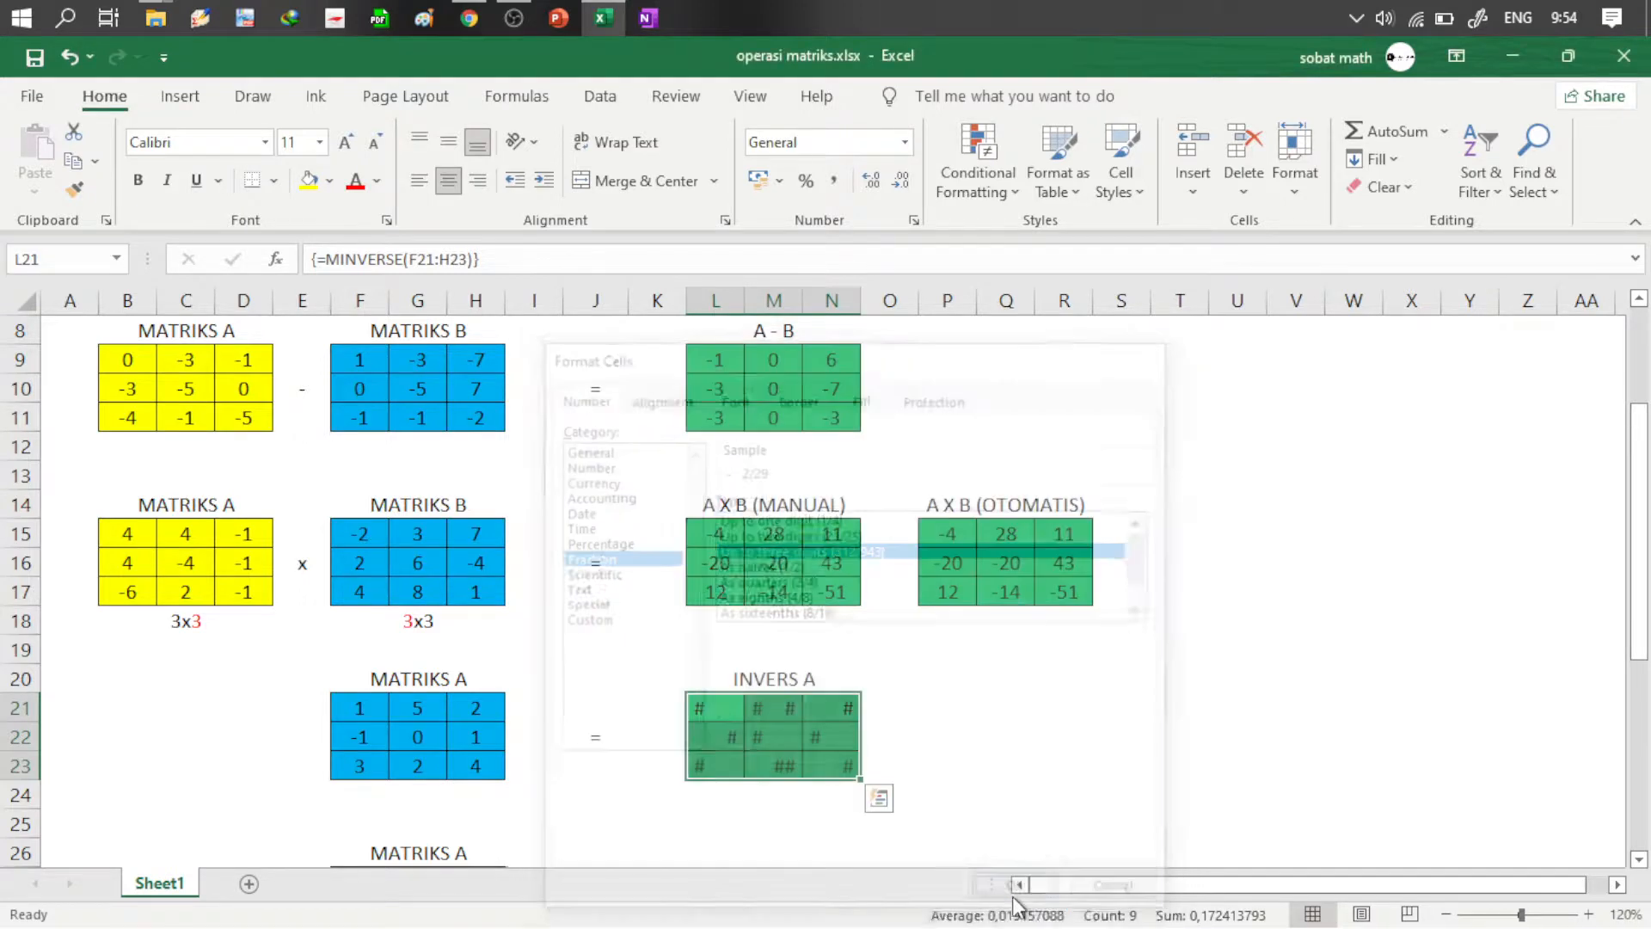
pyautogui.click(724, 710)
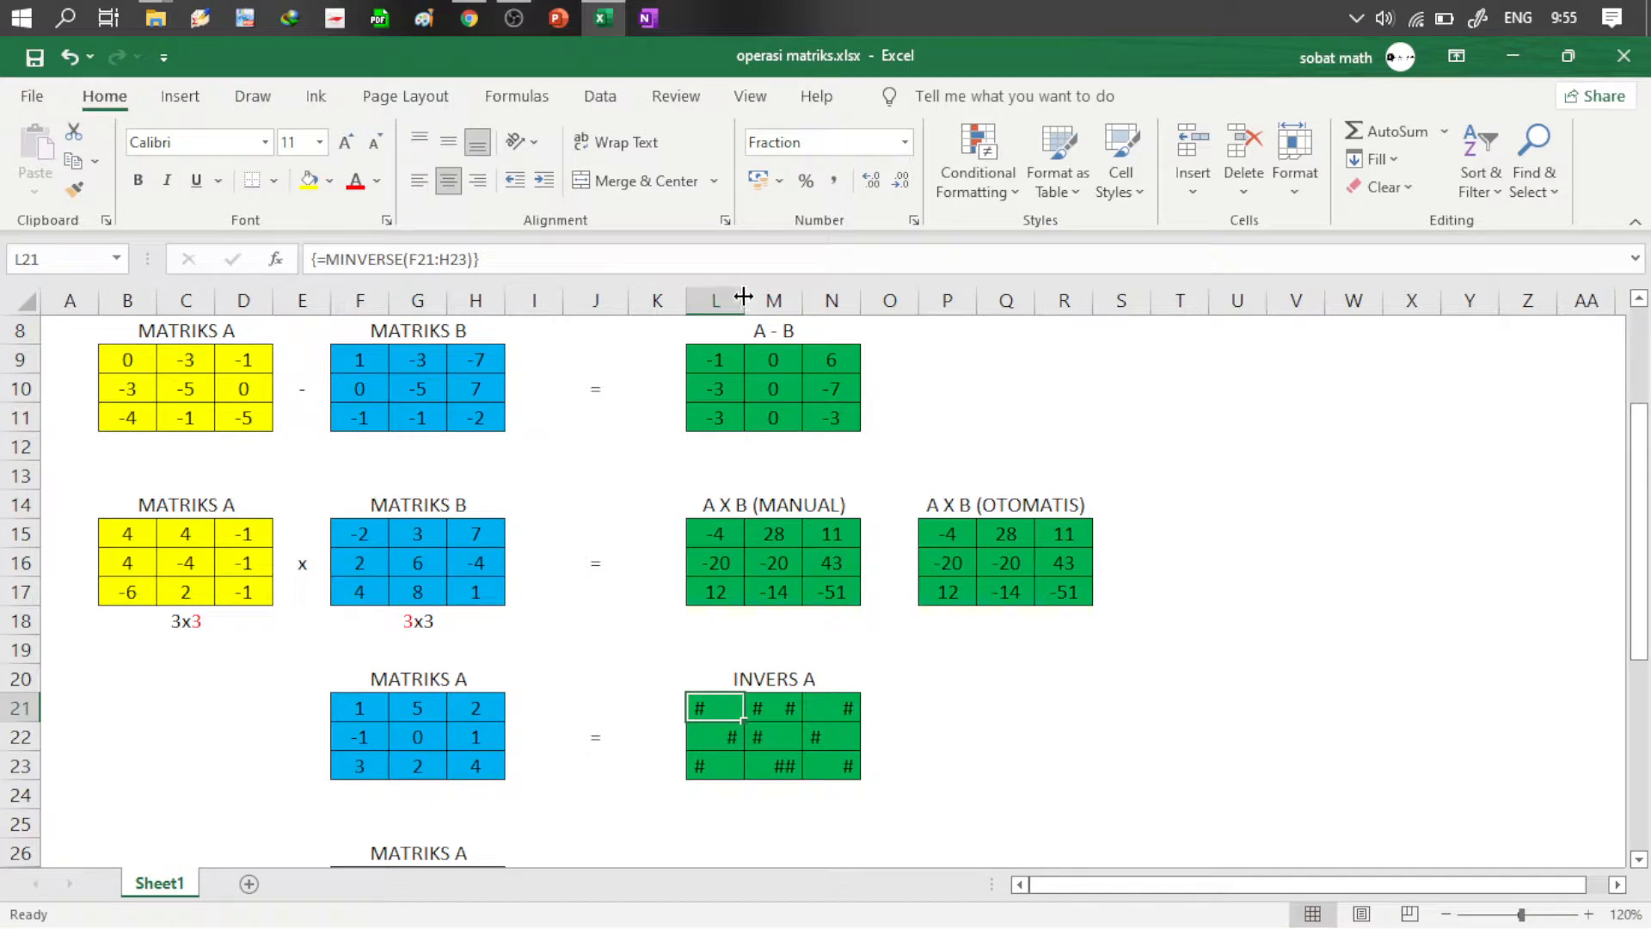
pyautogui.moveTo(743, 293); pyautogui.dragTo(978, 292)
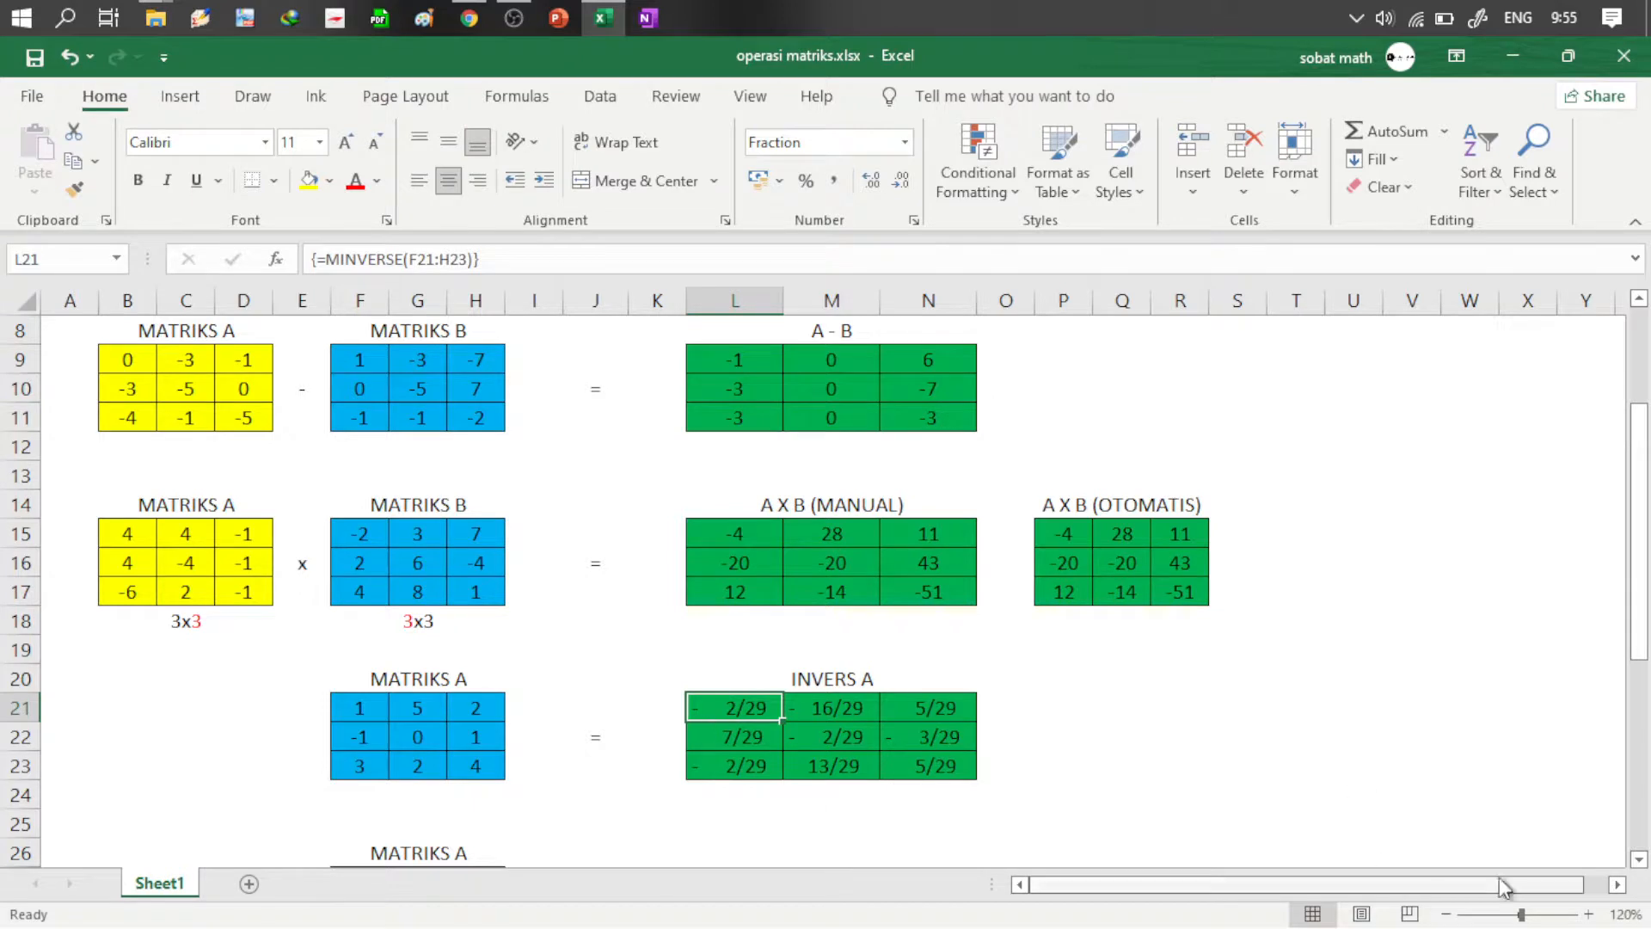
# Step: Enter =RANDBETWEEN(-4;6) in F27 and fill it across the 3×3 matrix F27:H29
pyautogui.scroll(-3, 1640, 867)
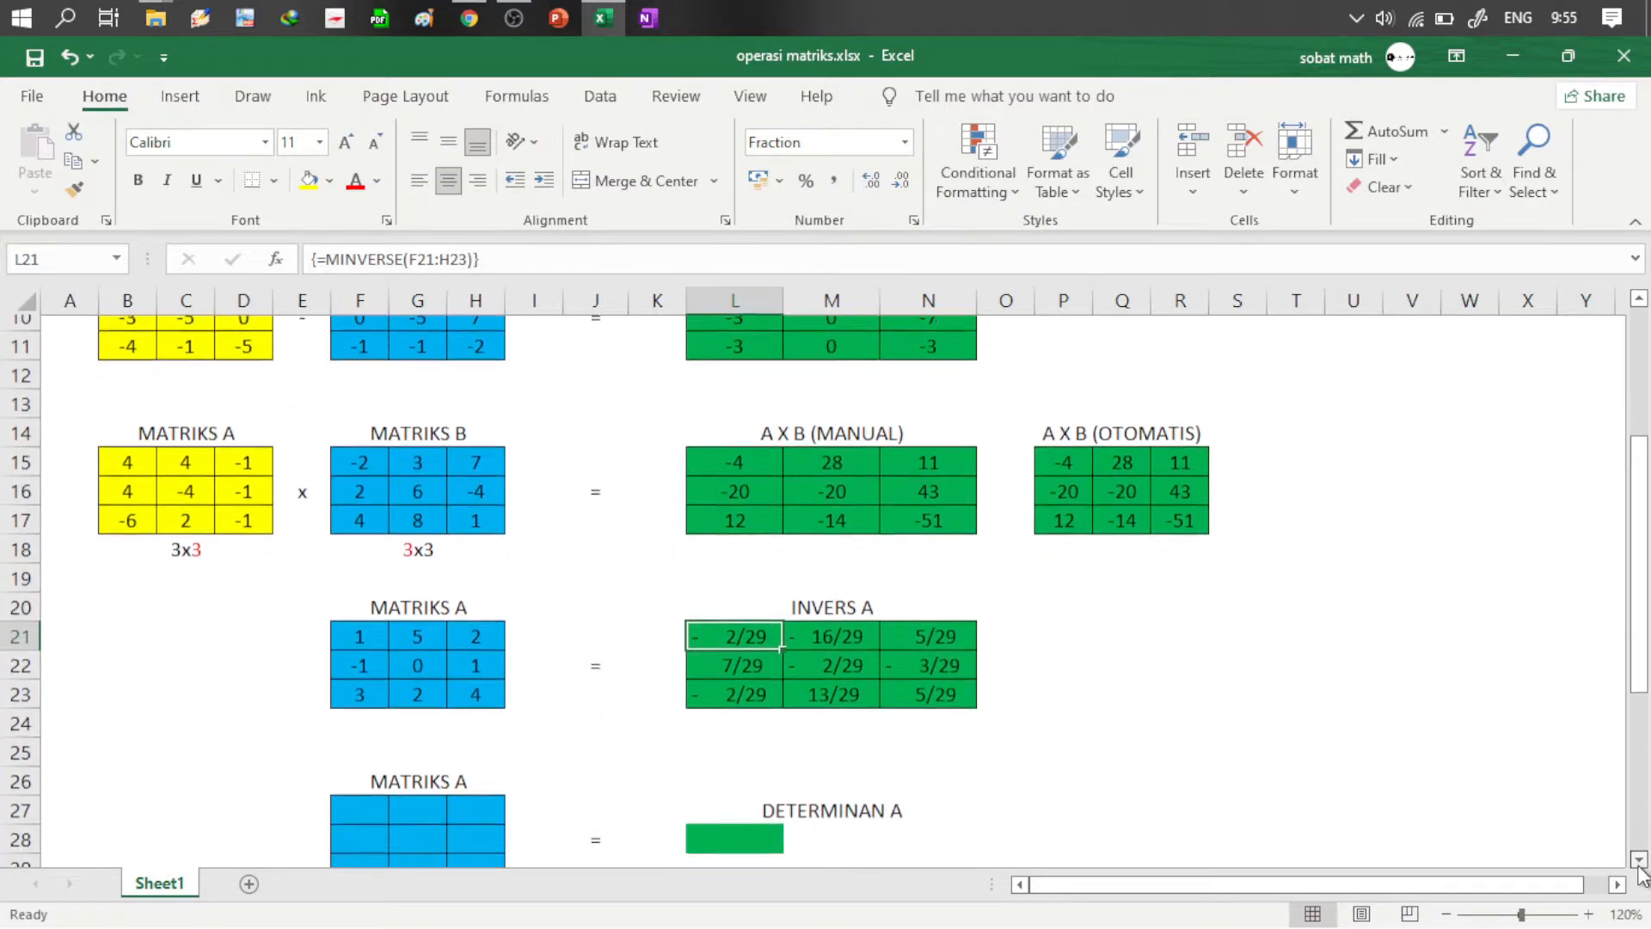
pyautogui.scroll(-1, 1640, 873)
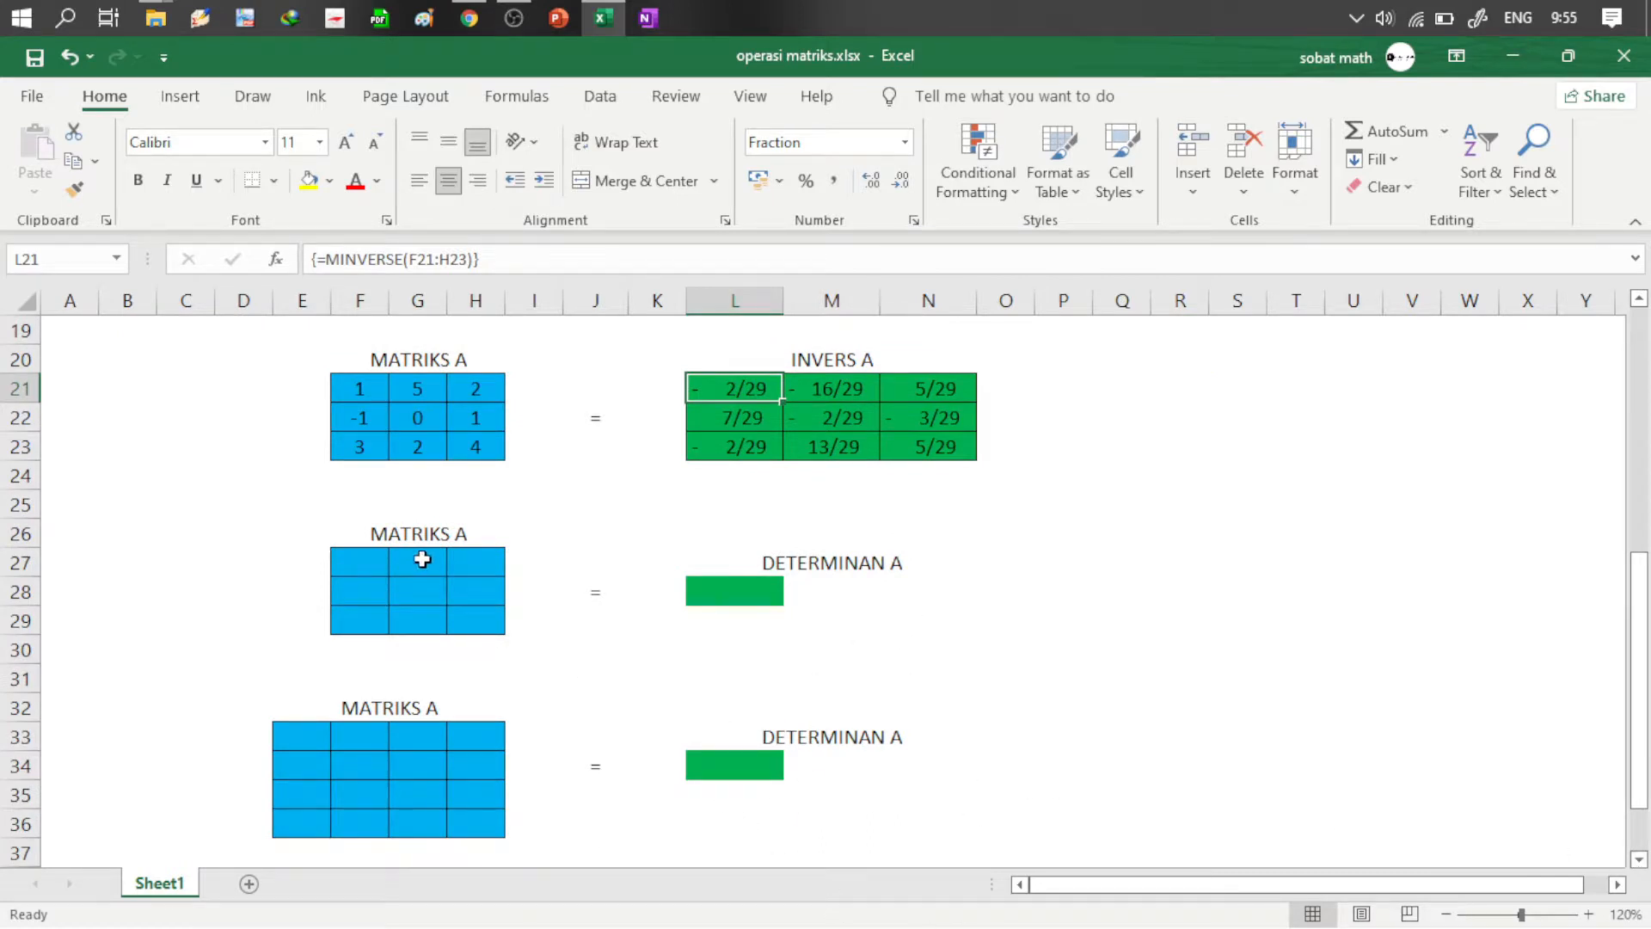
pyautogui.click(355, 563)
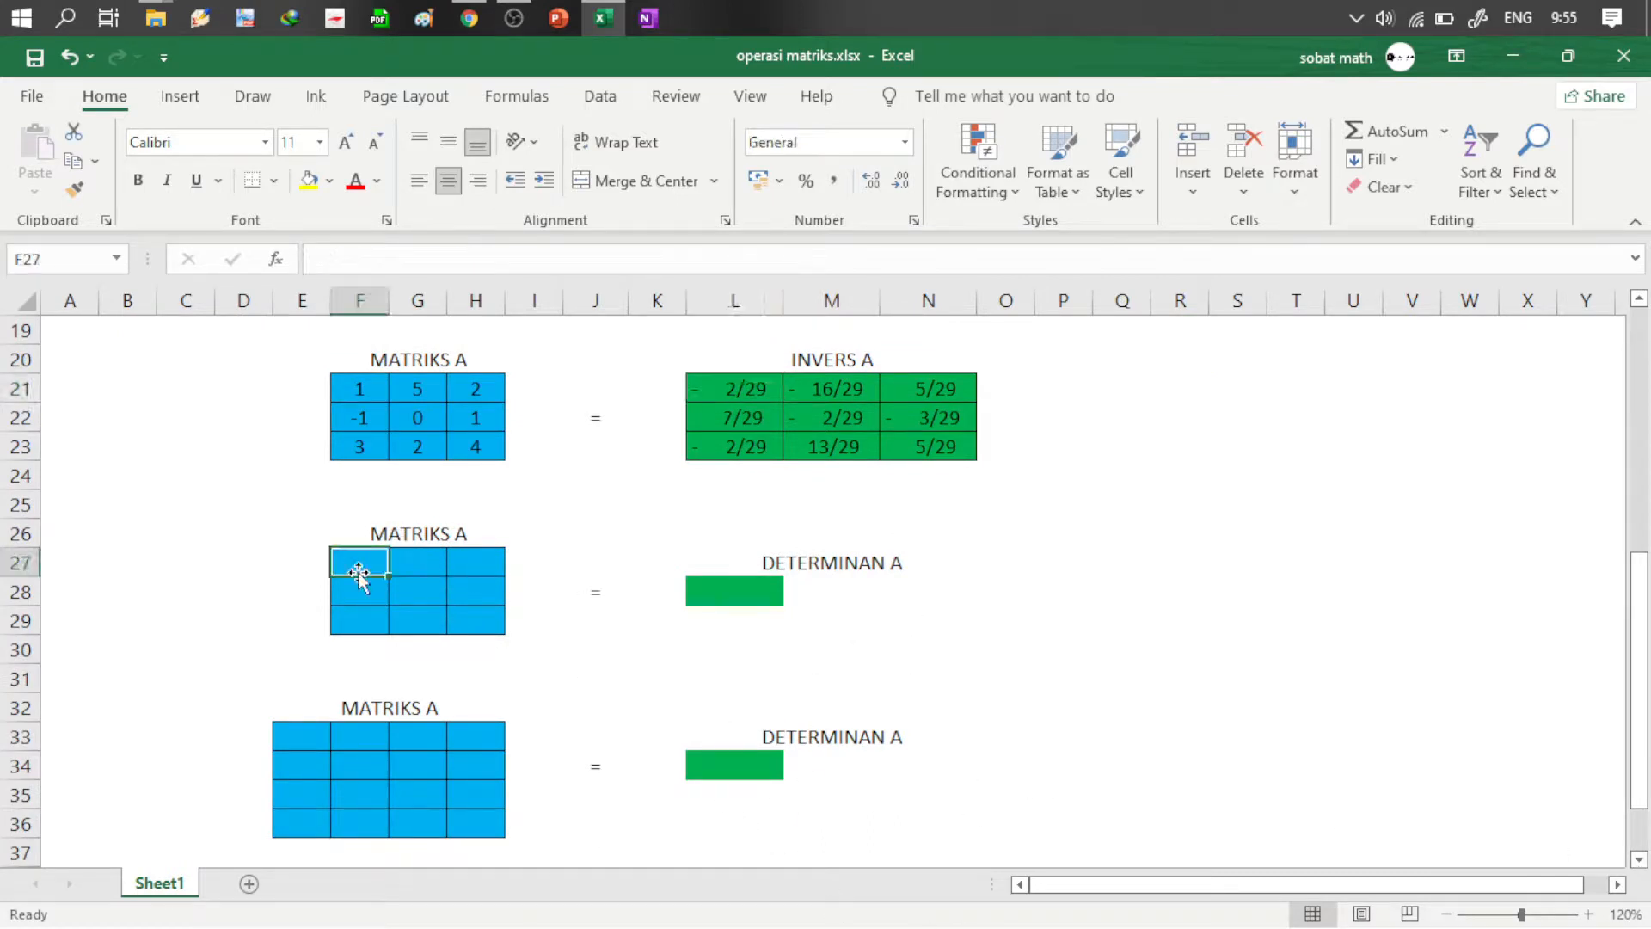
pyautogui.write('=')
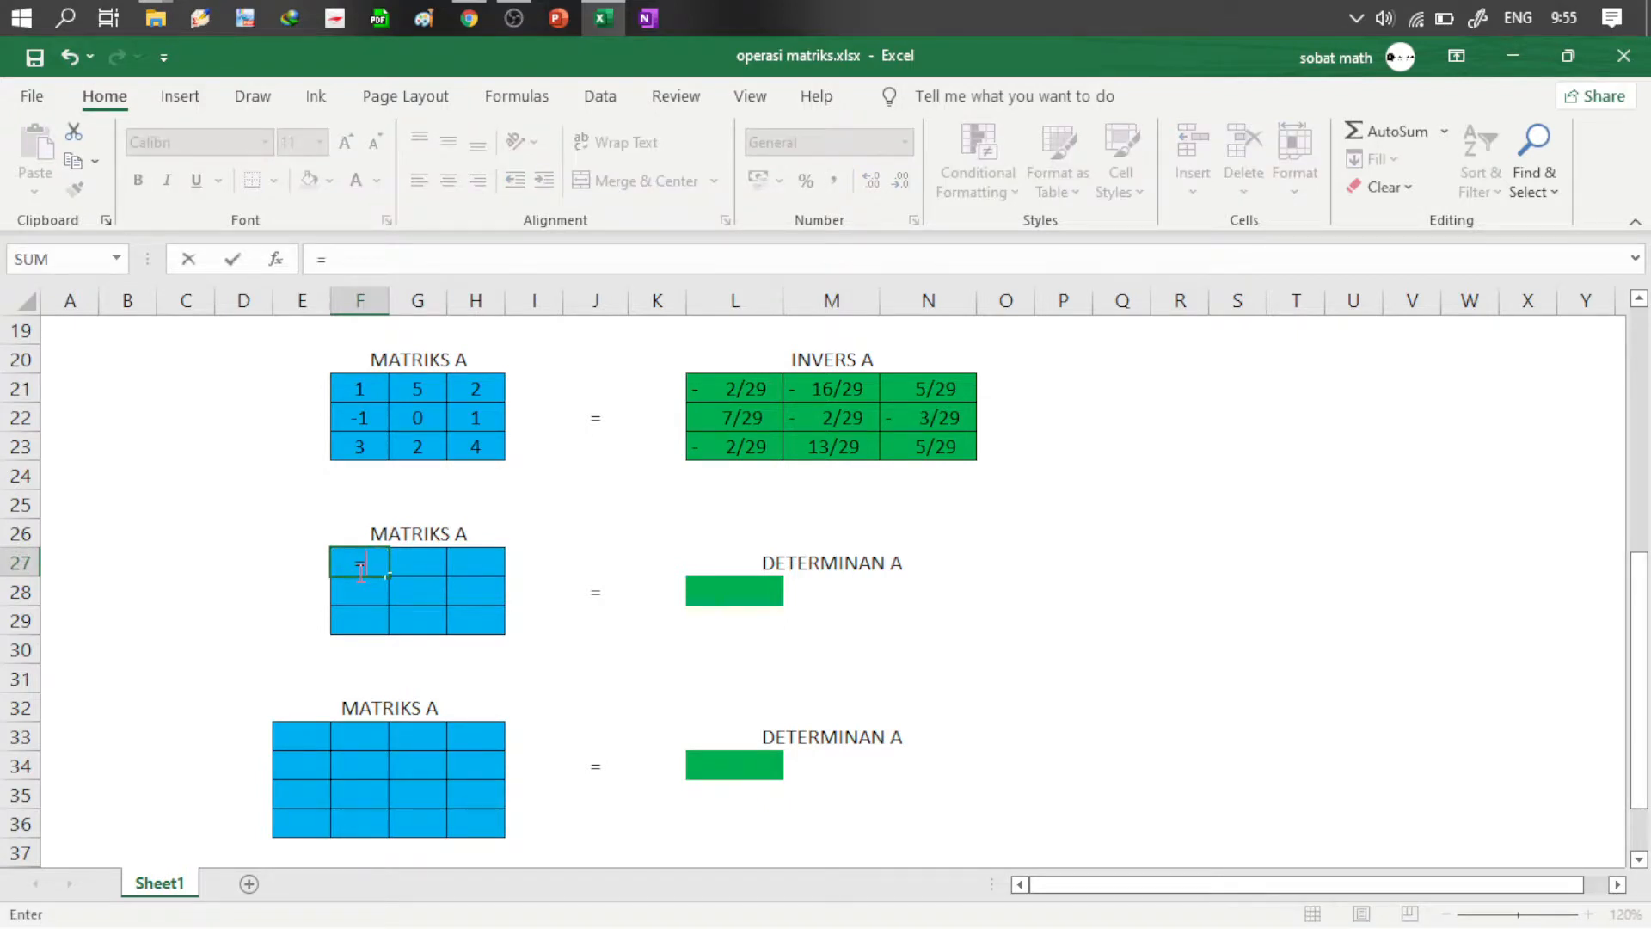
pyautogui.write('rand')
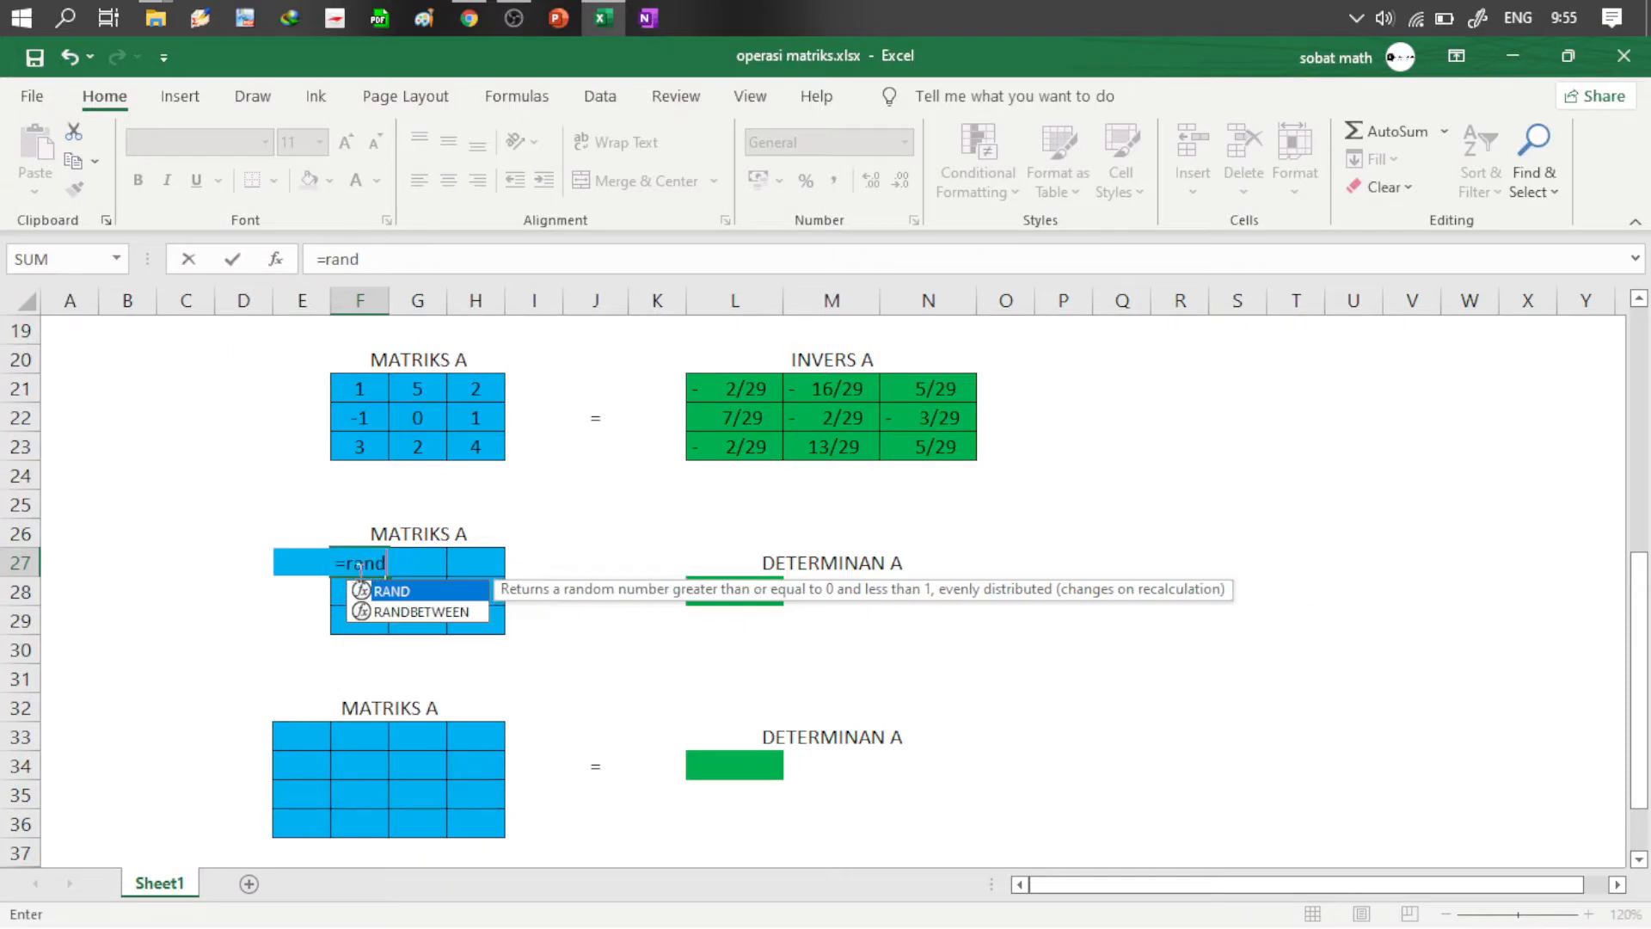
pyautogui.press('Down')
pyautogui.press('Tab')
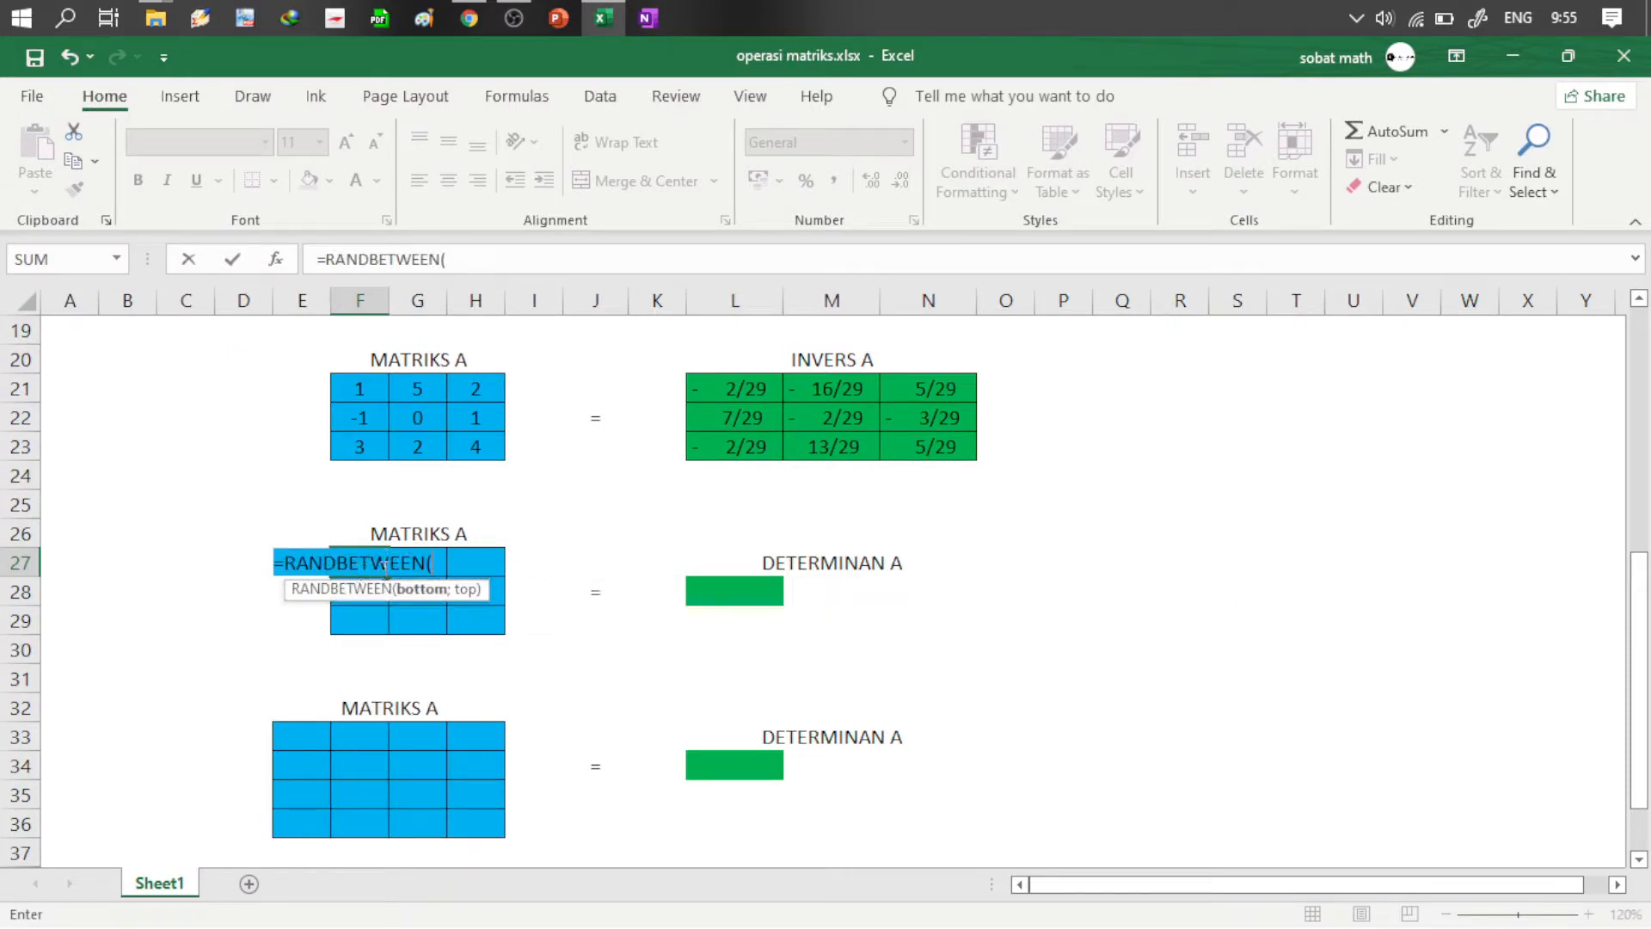
pyautogui.write('-4')
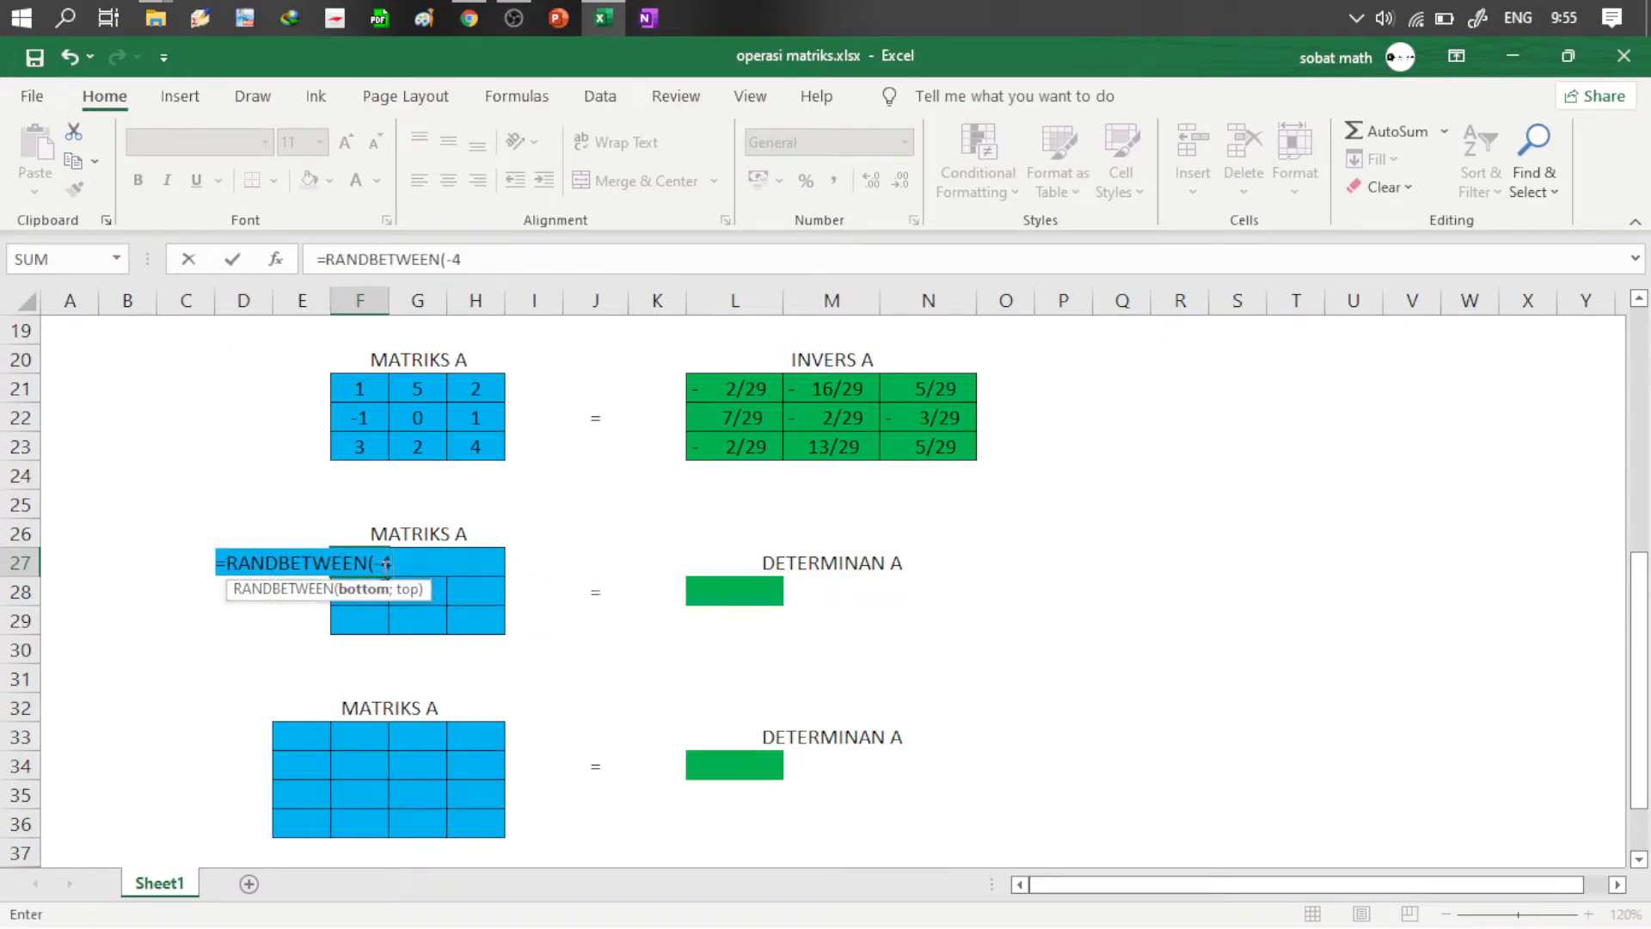
pyautogui.write(';6')
pyautogui.press('Return')
pyautogui.click(380, 568)
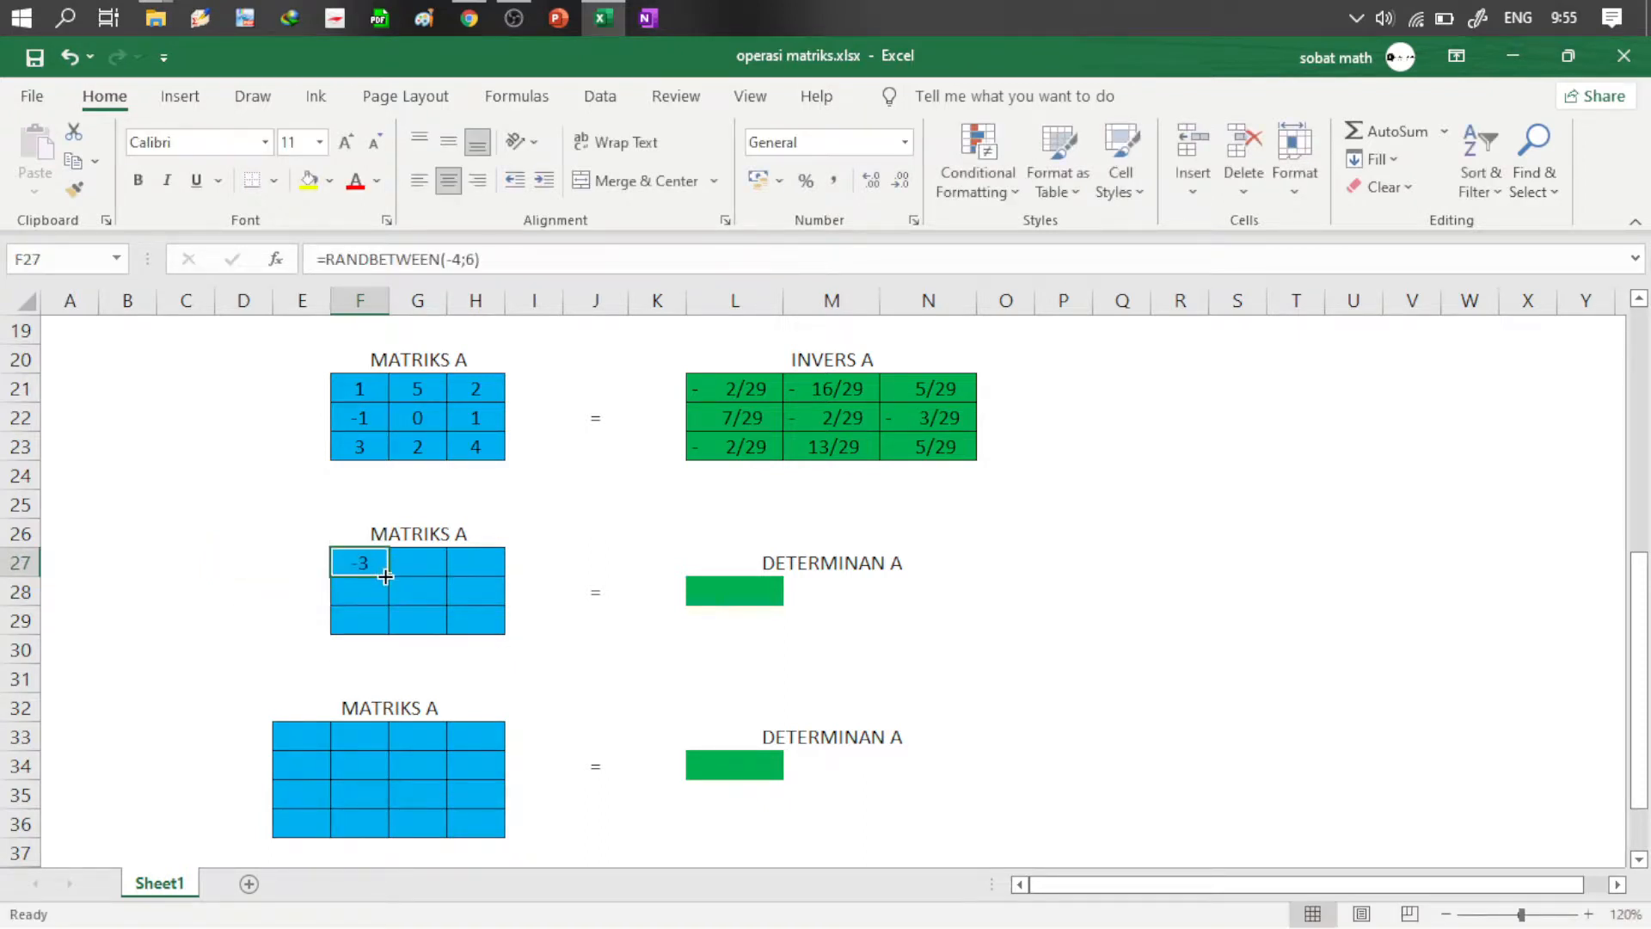
pyautogui.moveTo(390, 582); pyautogui.dragTo(516, 635)
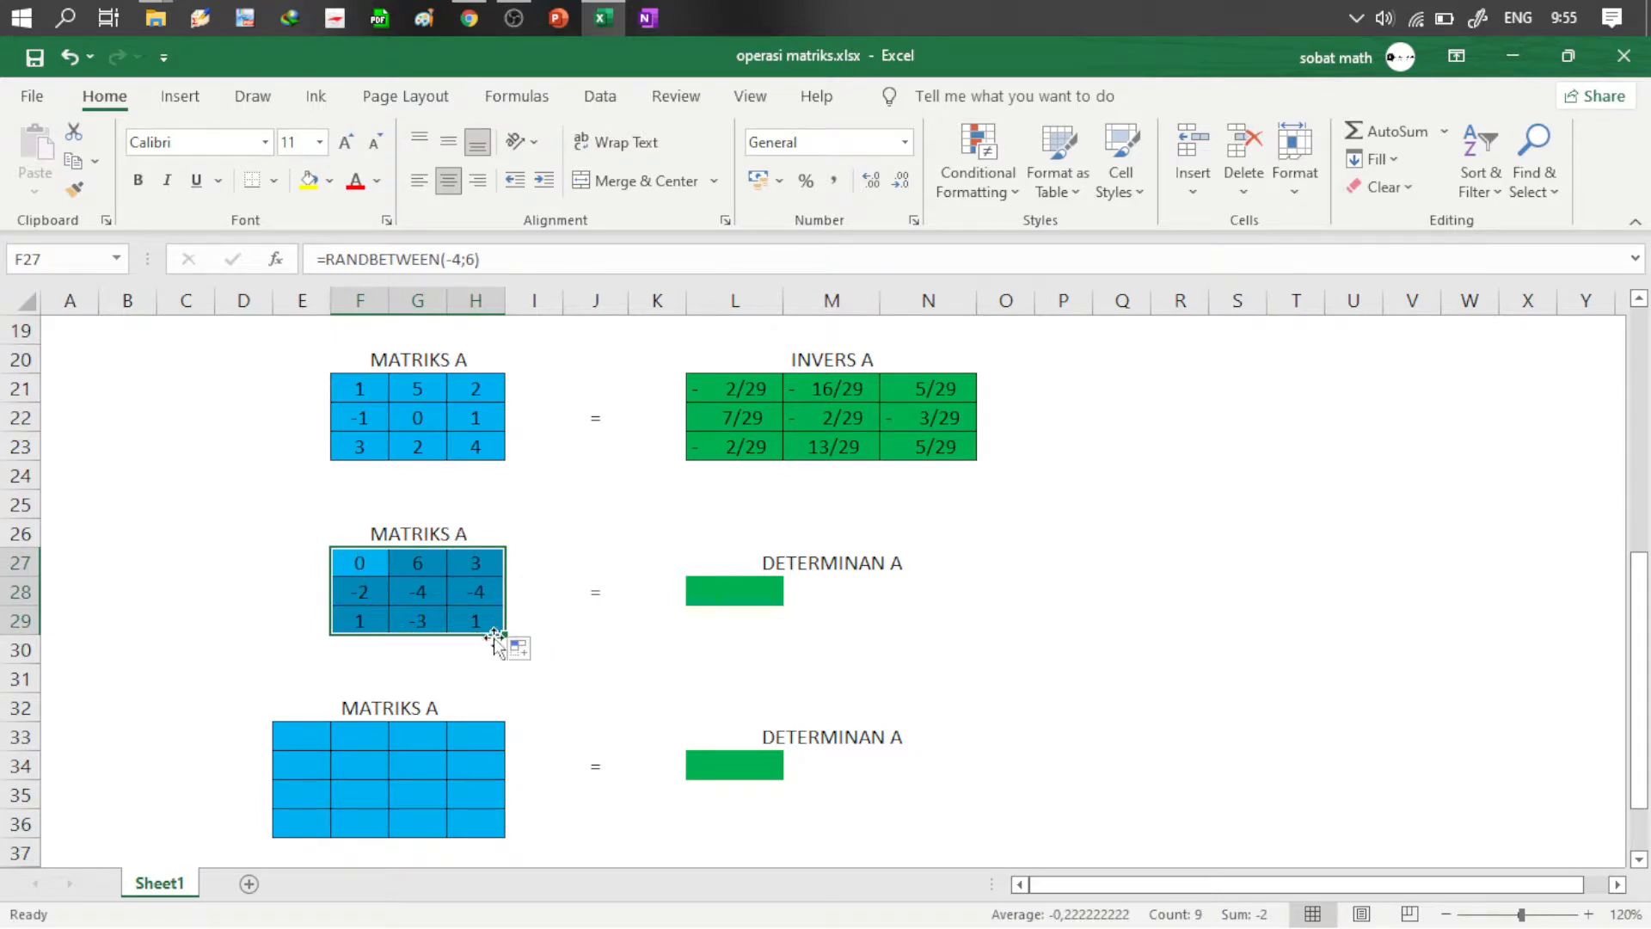
# Step: Replace the random-number formulas in F27:H29 with their fixed values
pyautogui.hotkey('ctrl', 'c')
pyautogui.rightClick(427, 616)
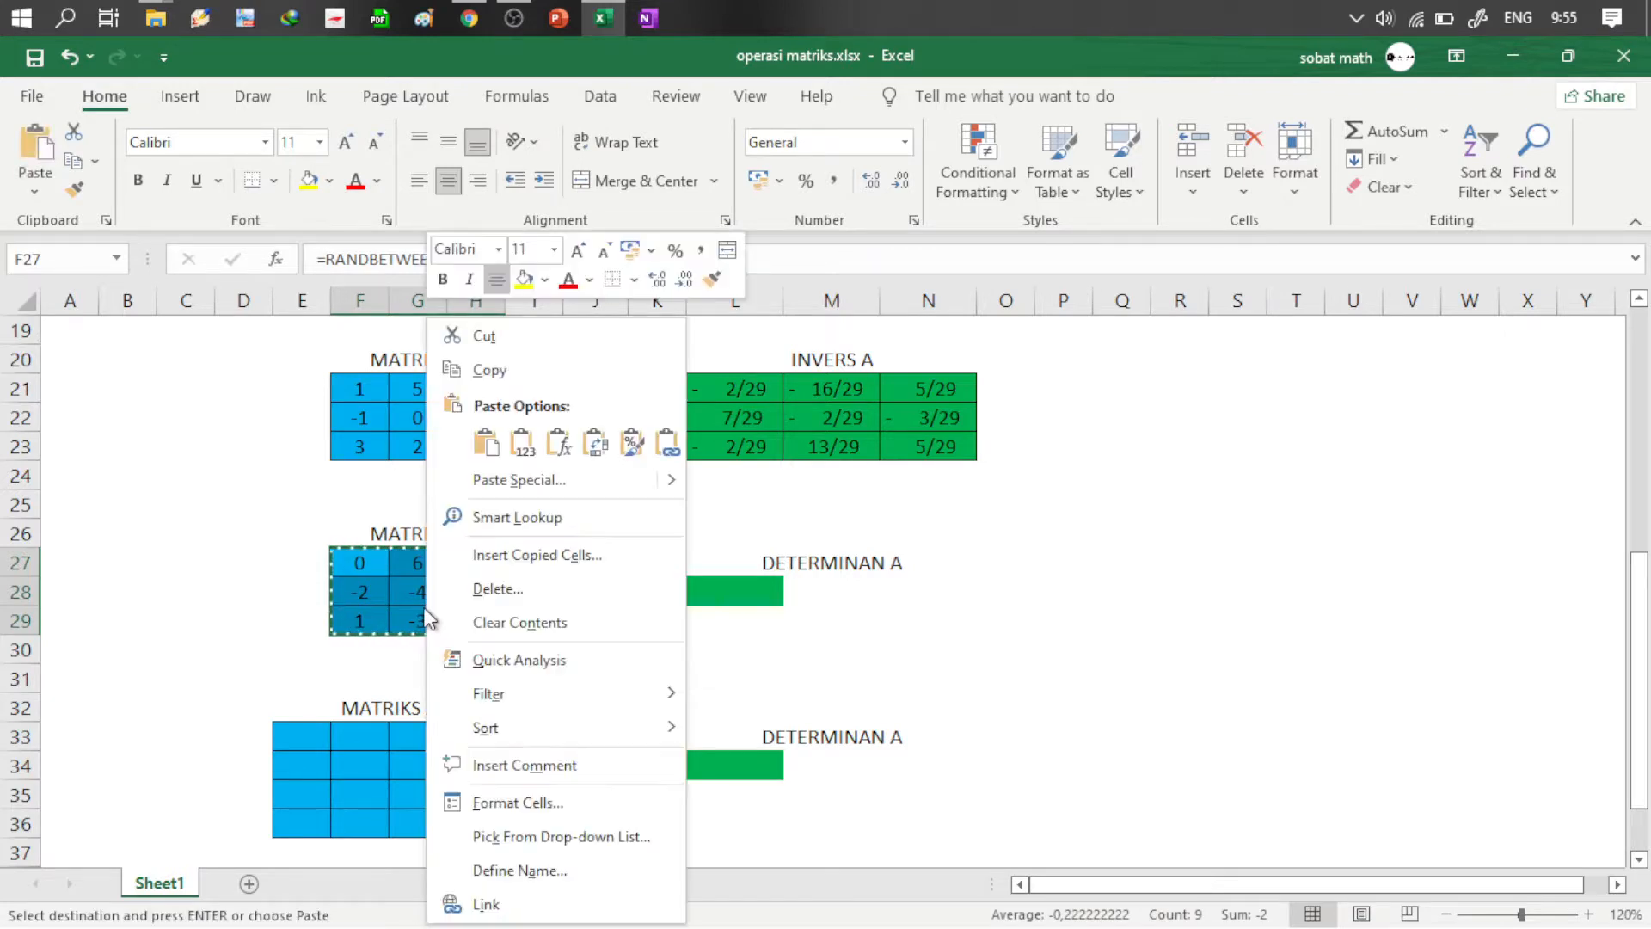
pyautogui.click(522, 443)
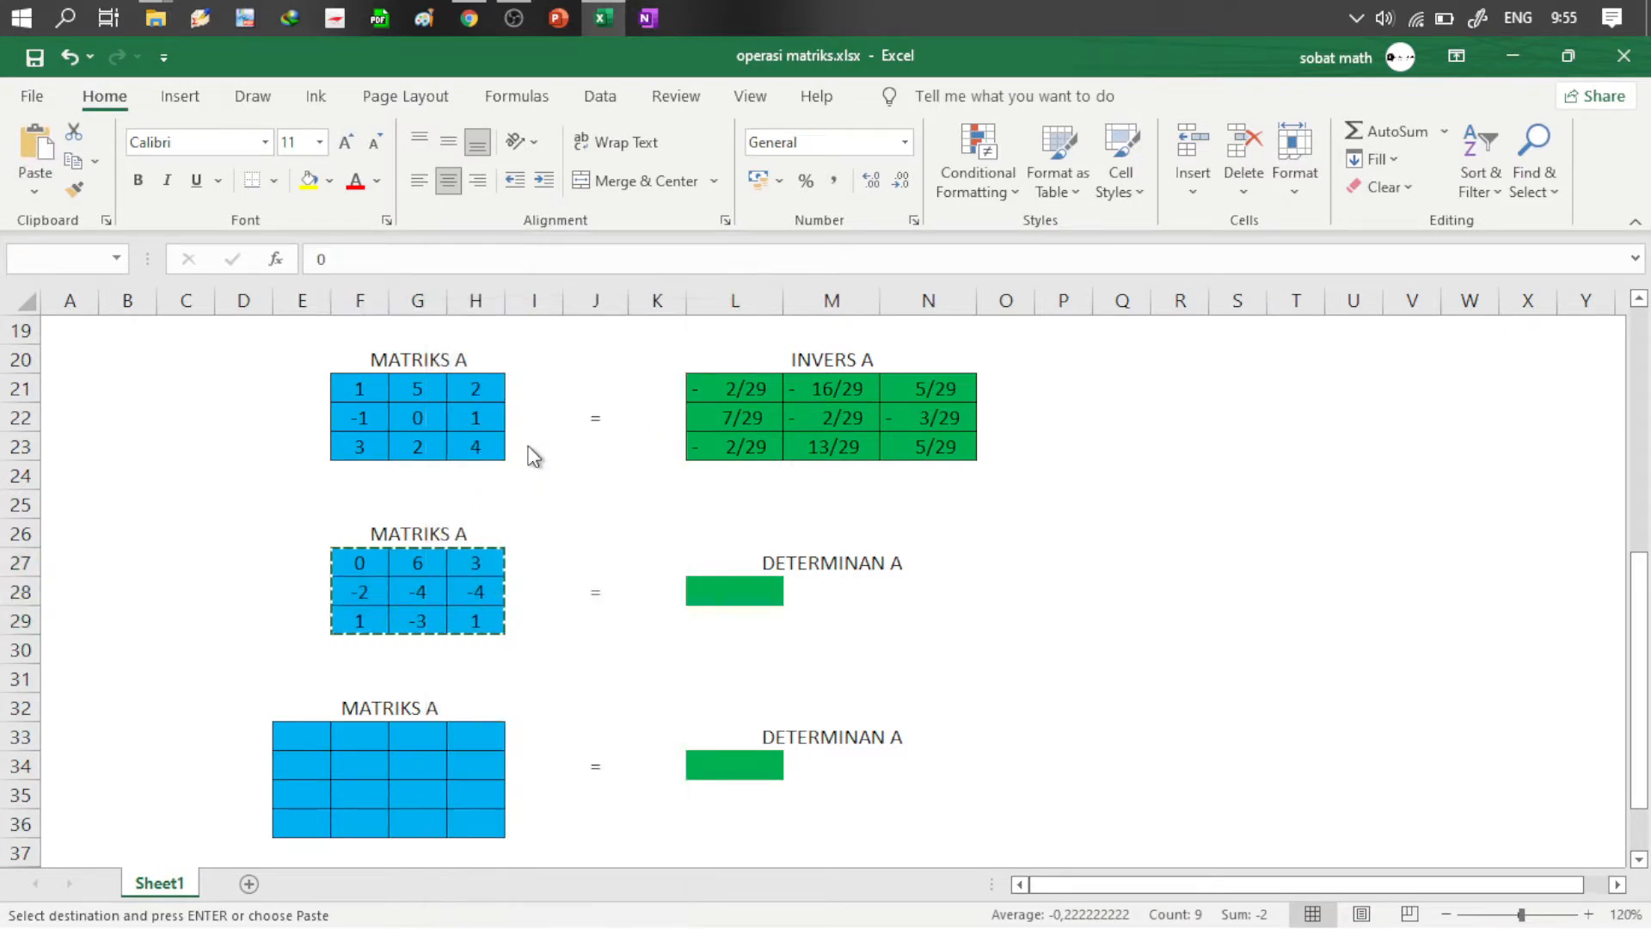
pyautogui.click(450, 604)
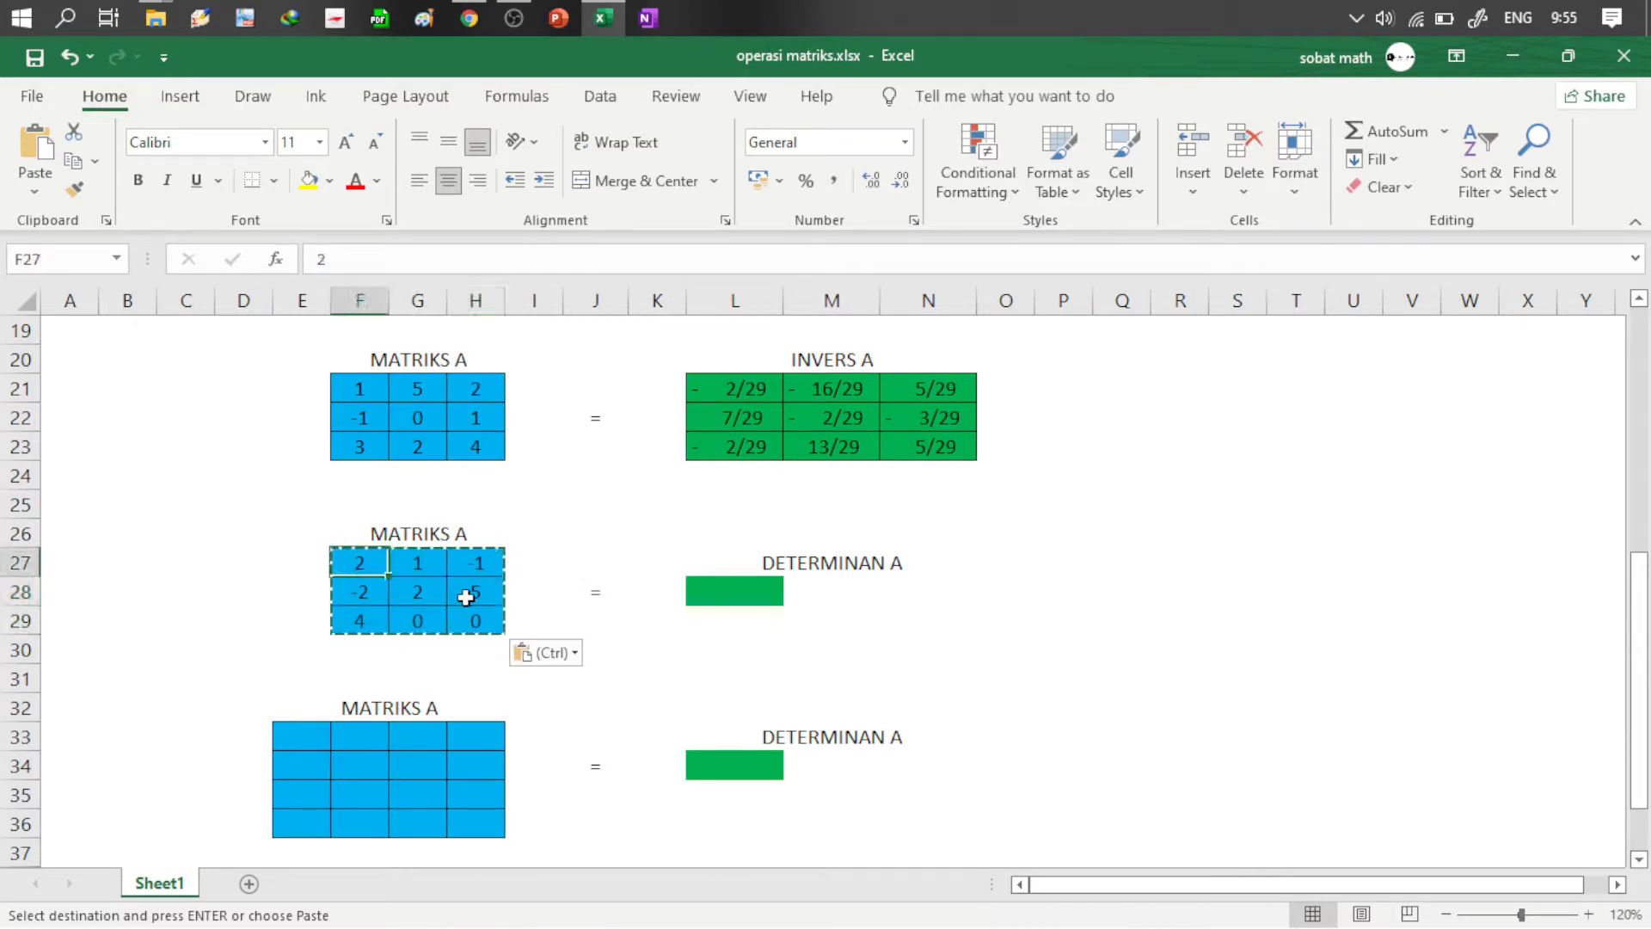
pyautogui.press('Escape')
pyautogui.click(526, 600)
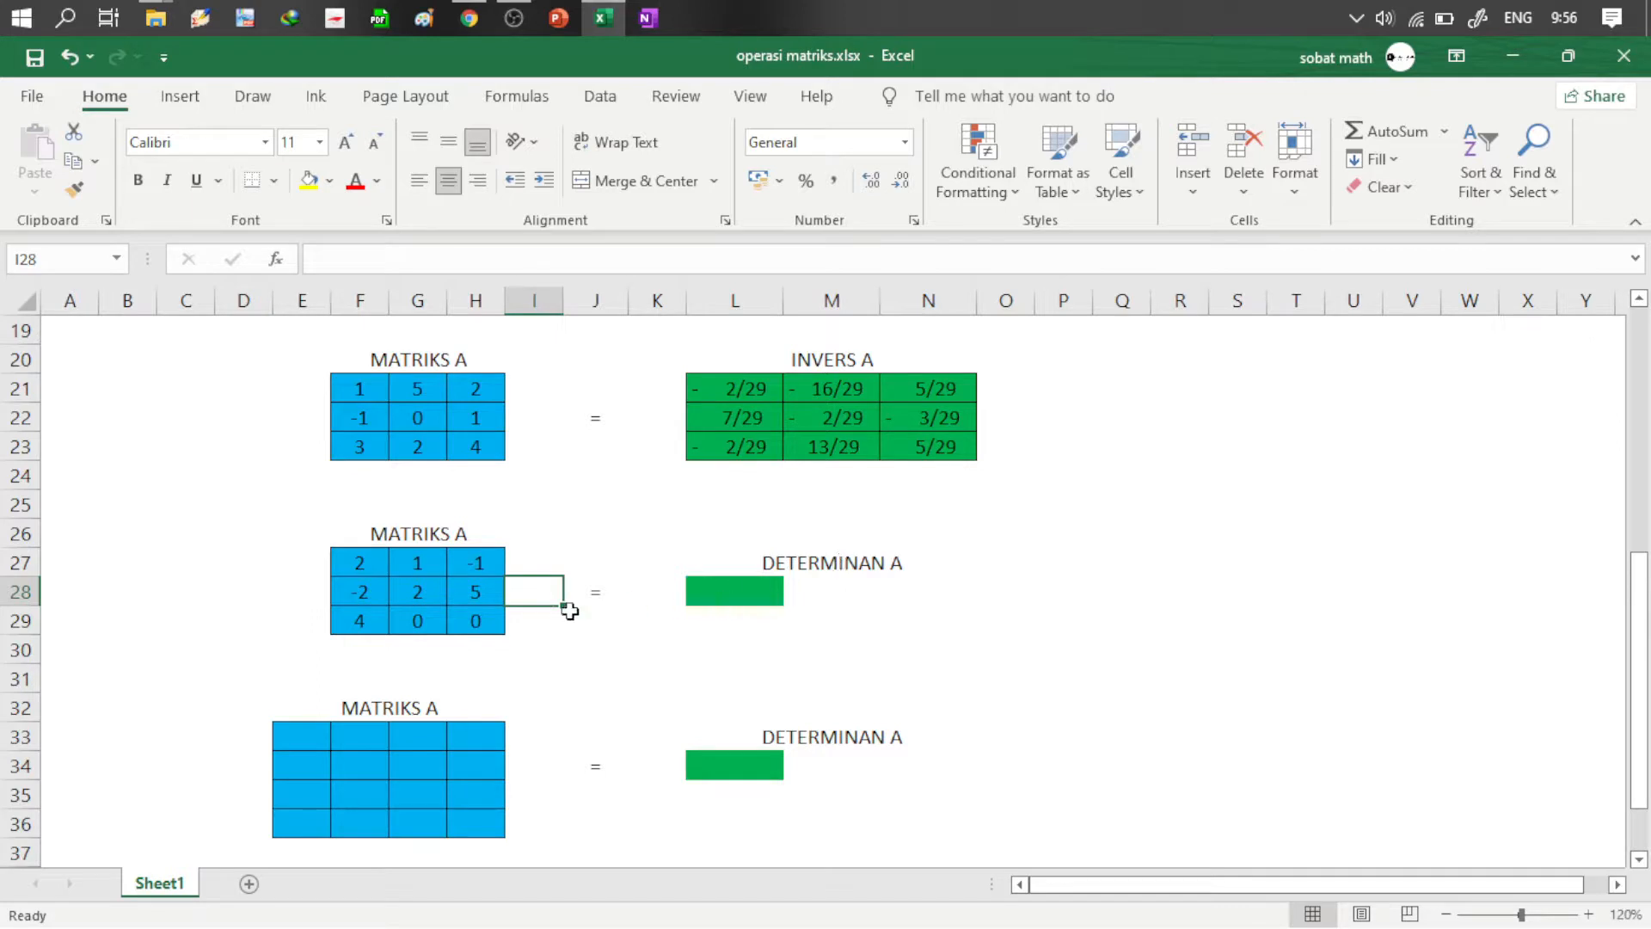
# Step: Enter =MDETERM(F27:H29) in L28 to compute the determinant of the 3×3 matrix A
pyautogui.click(761, 593)
pyautogui.write('=')
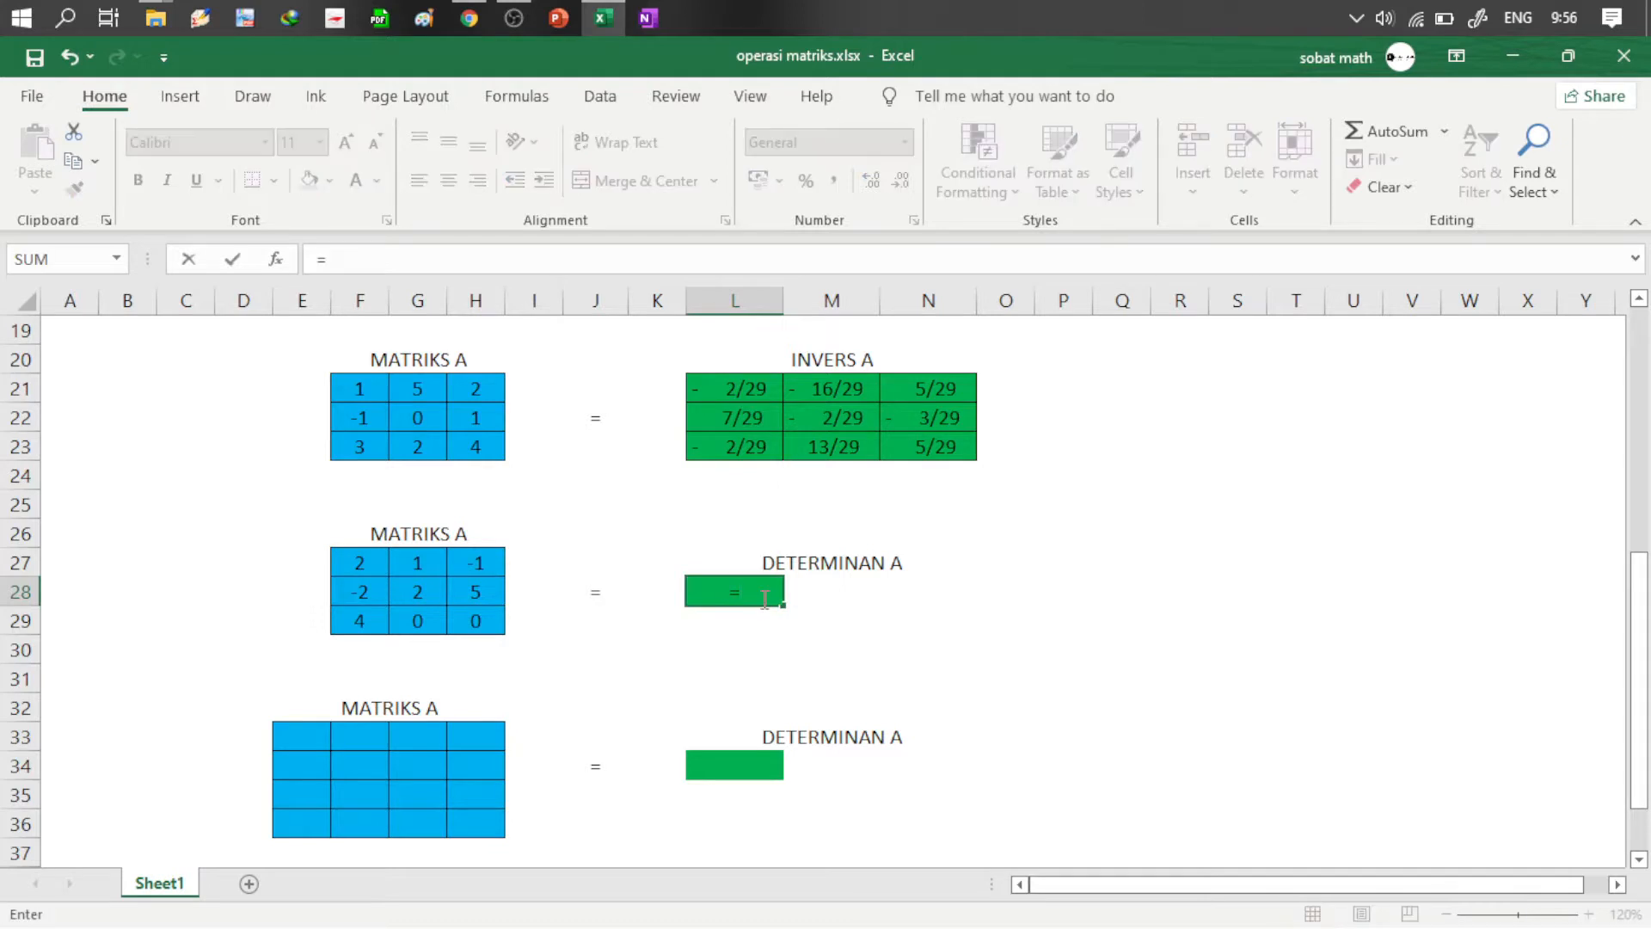
pyautogui.write('md')
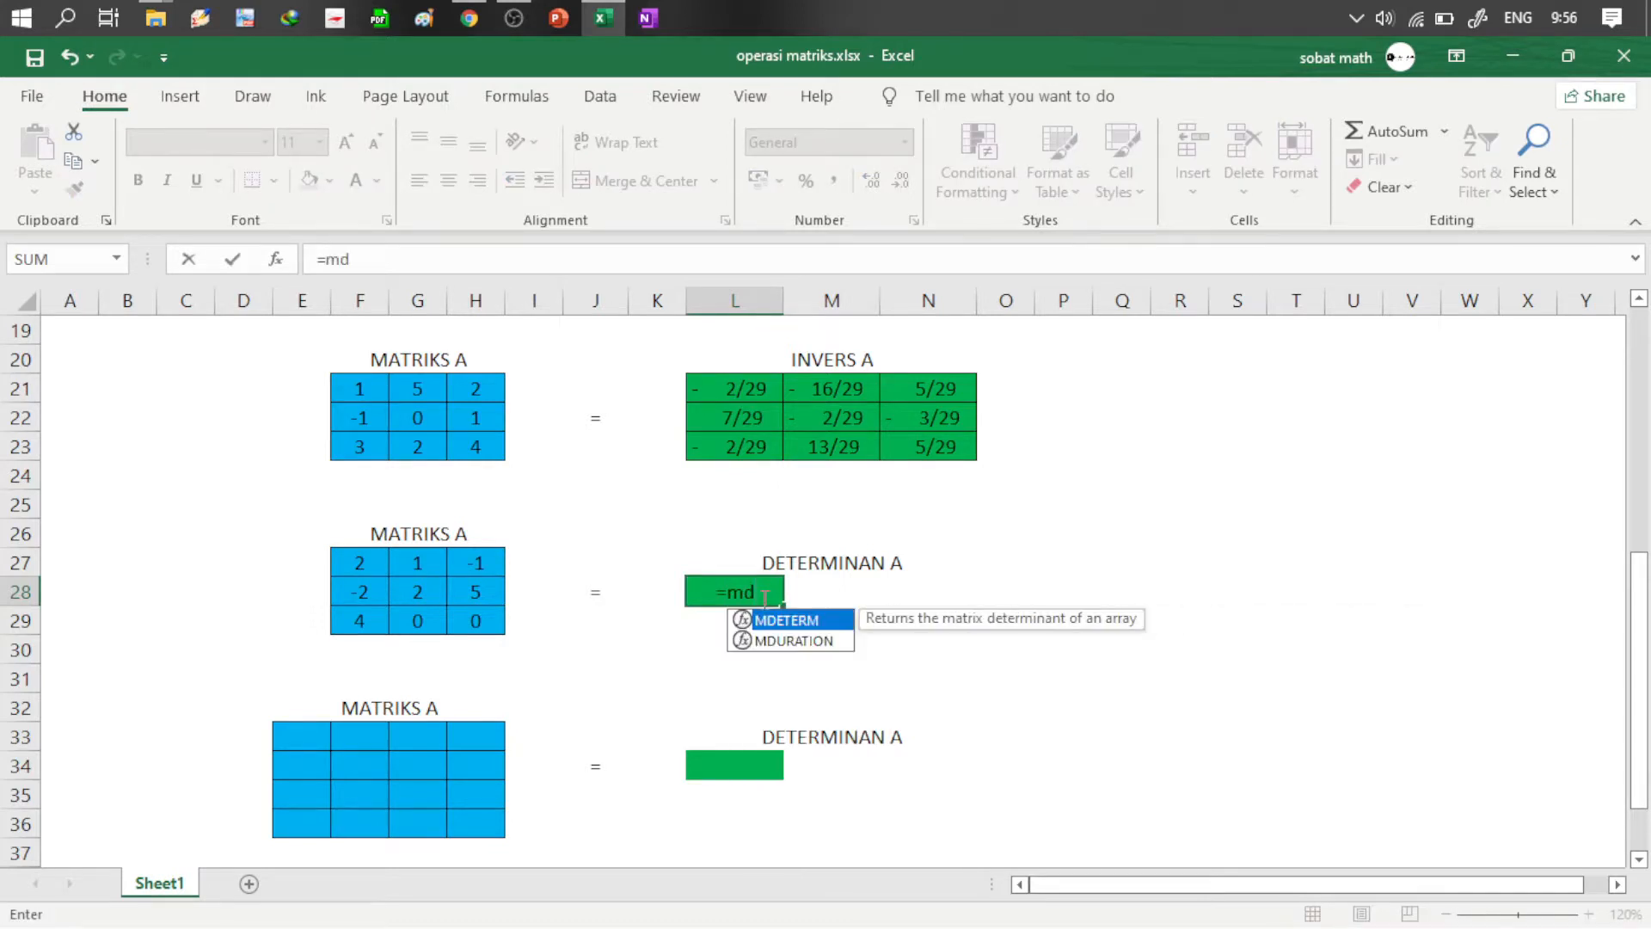
pyautogui.write('et')
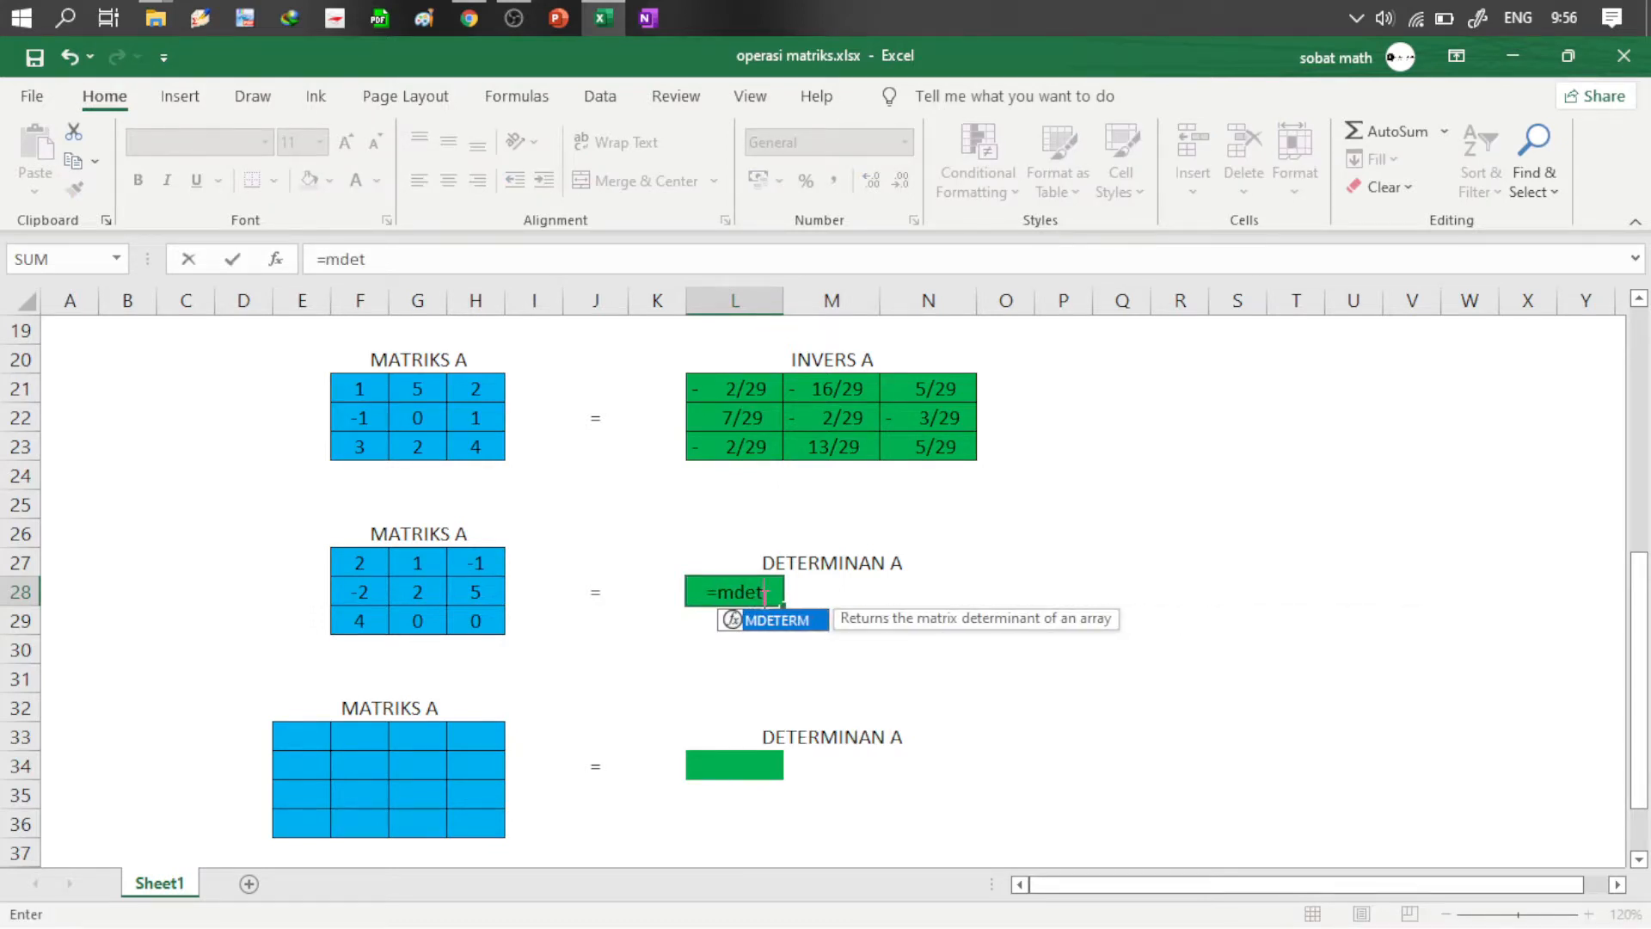
pyautogui.press('Tab')
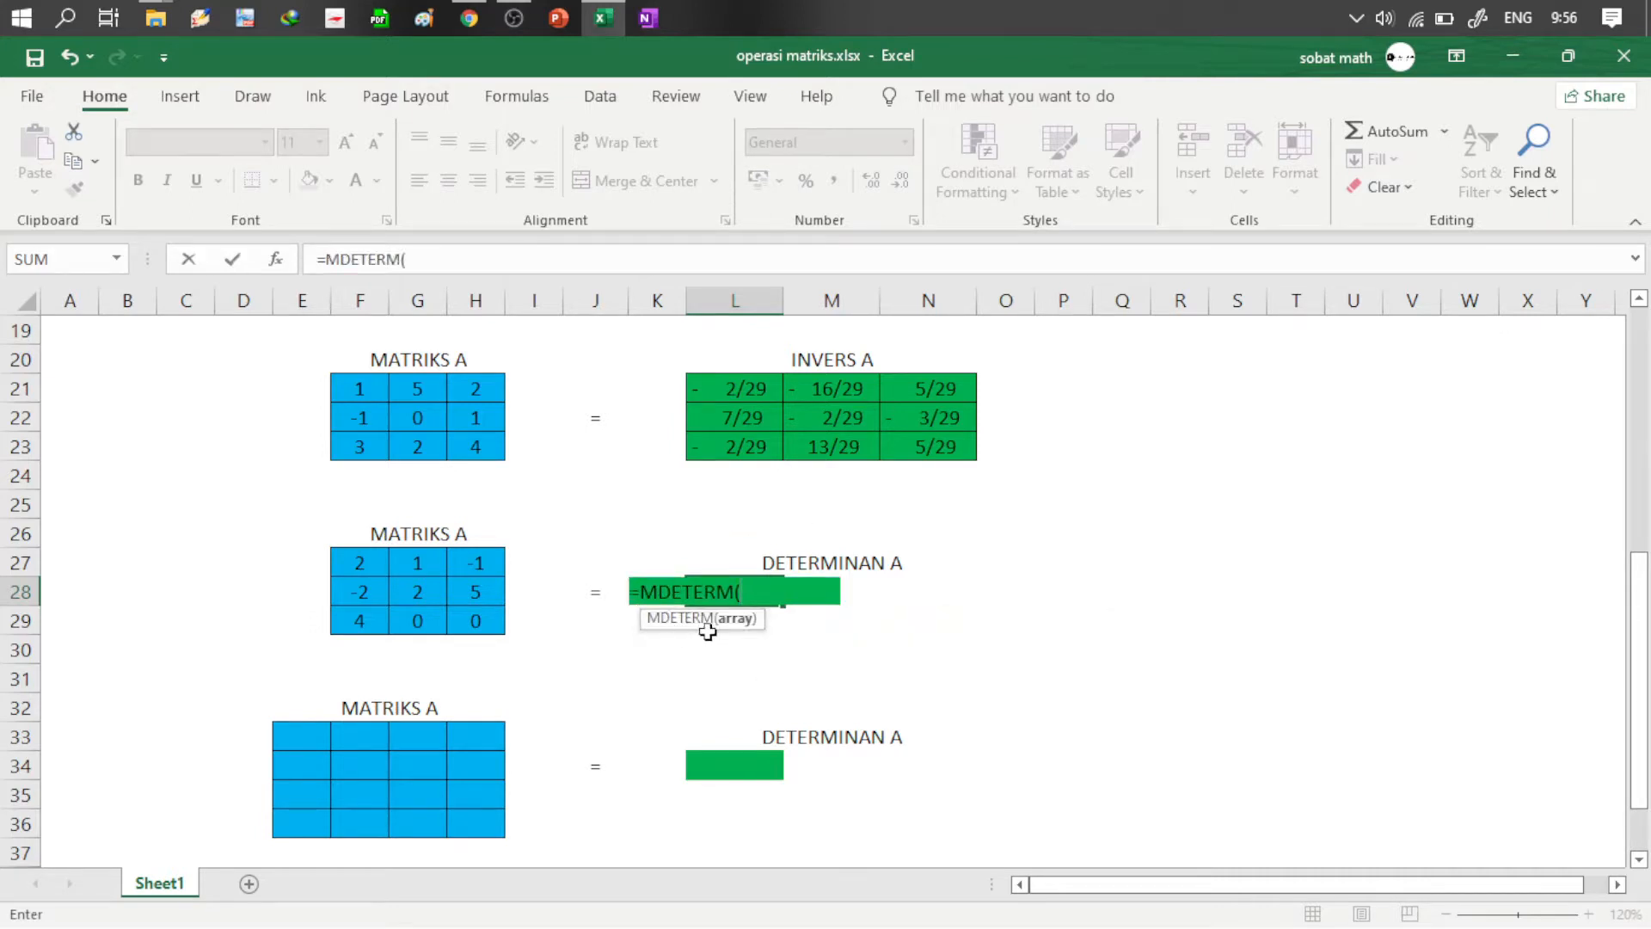
pyautogui.moveTo(349, 561); pyautogui.dragTo(485, 619)
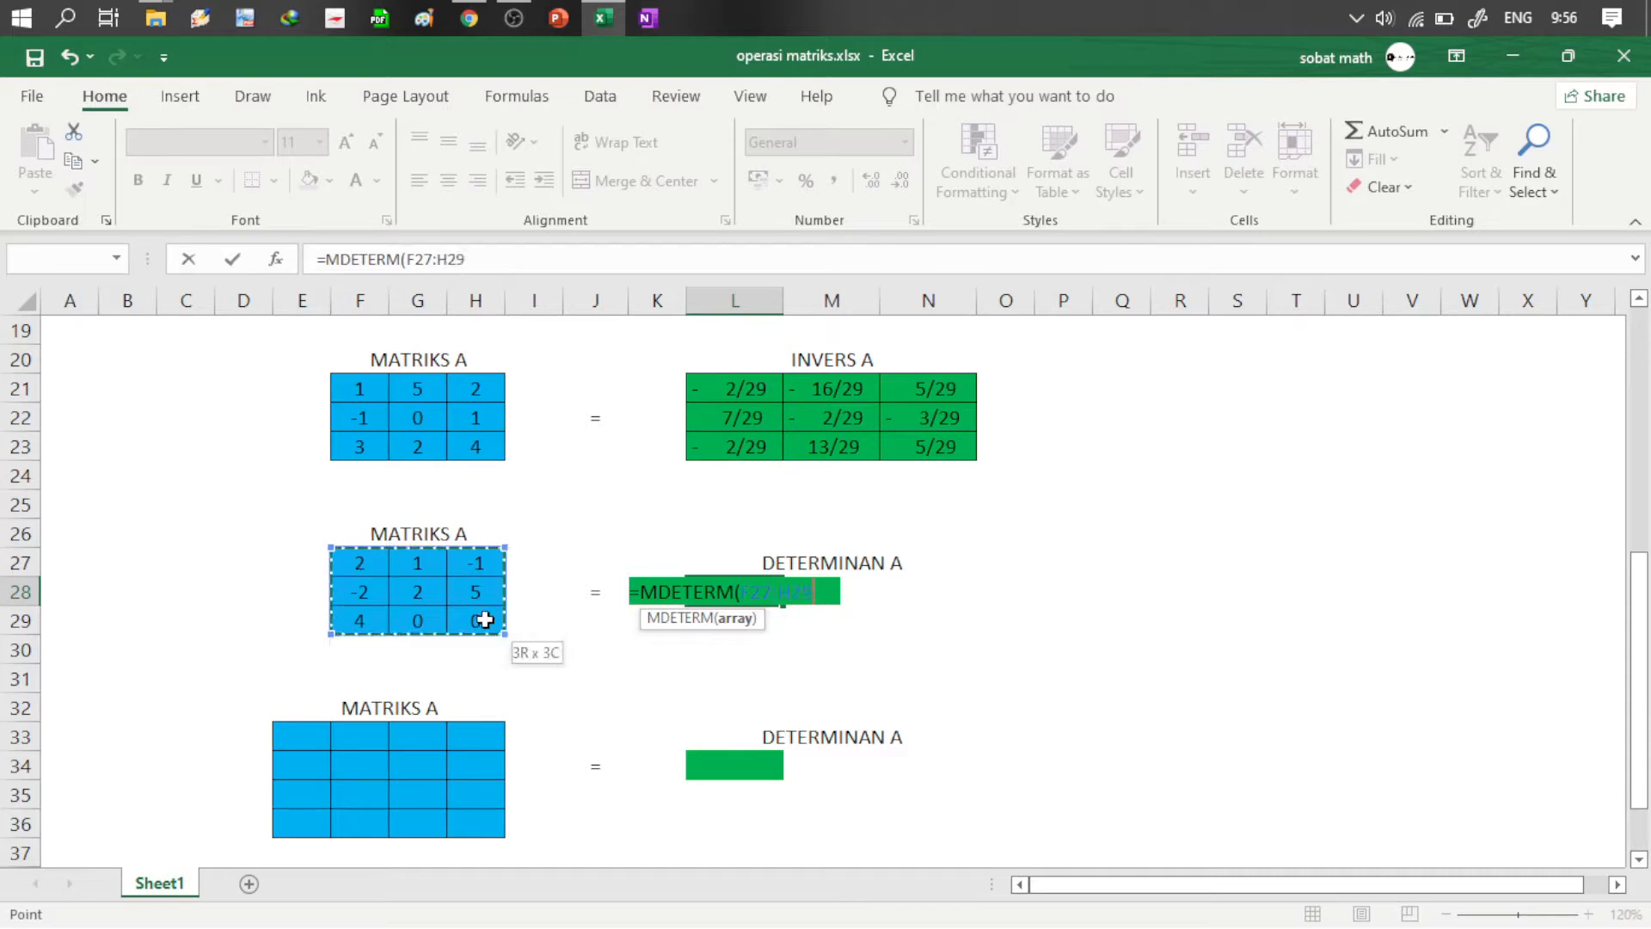
pyautogui.write(')')
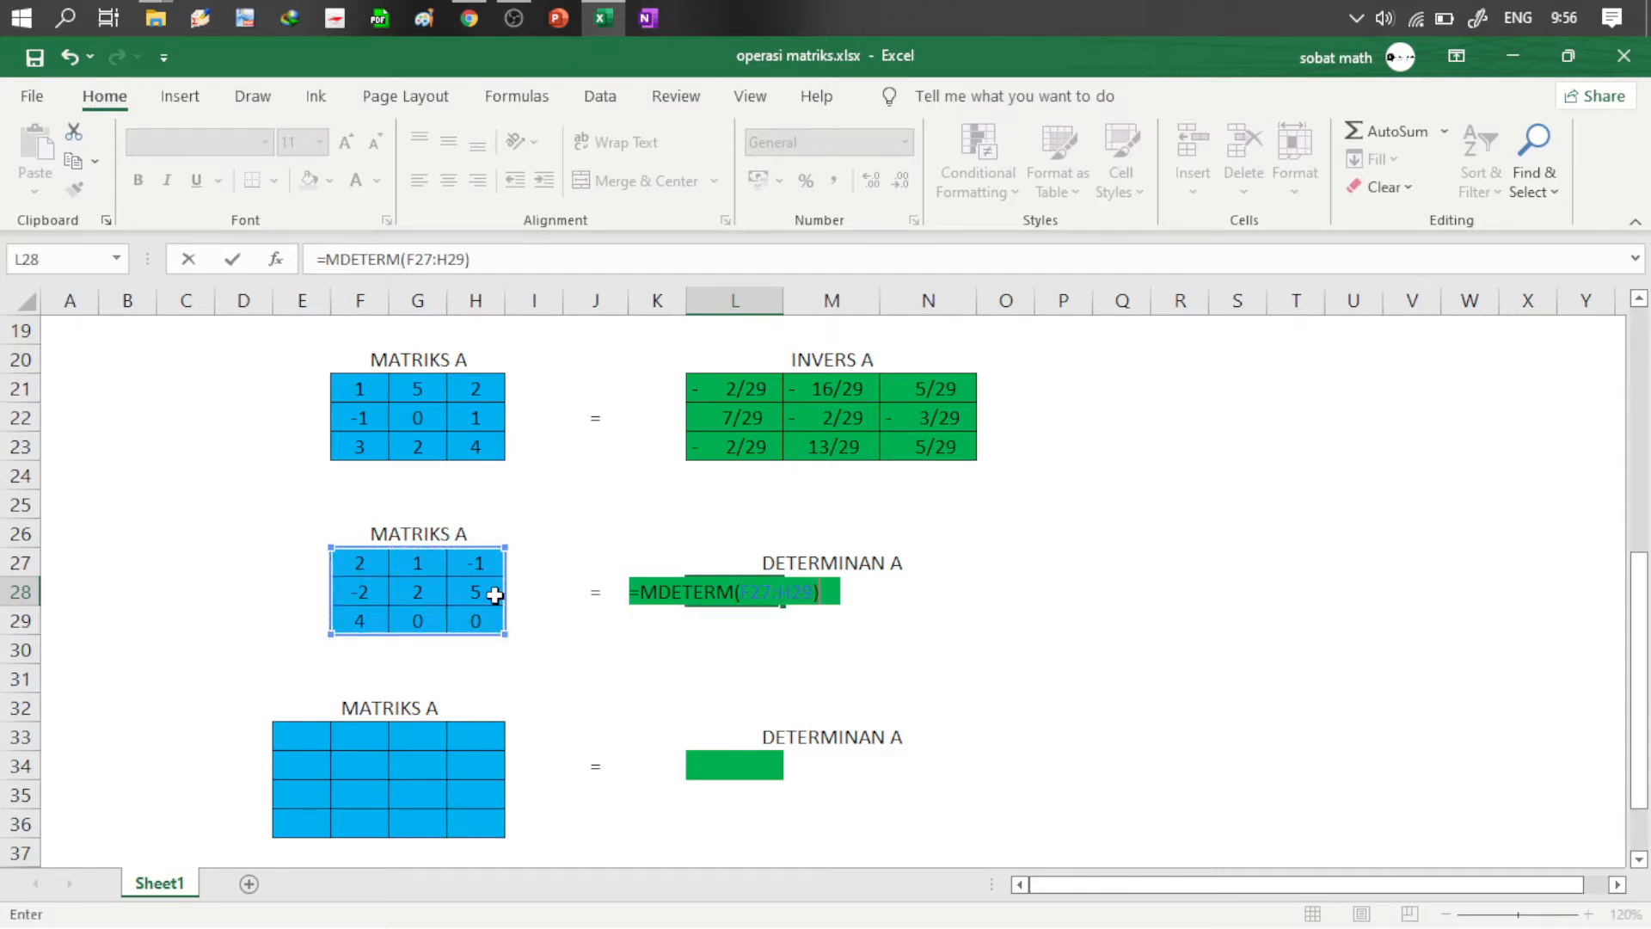
pyautogui.press('Return')
pyautogui.press('Up')
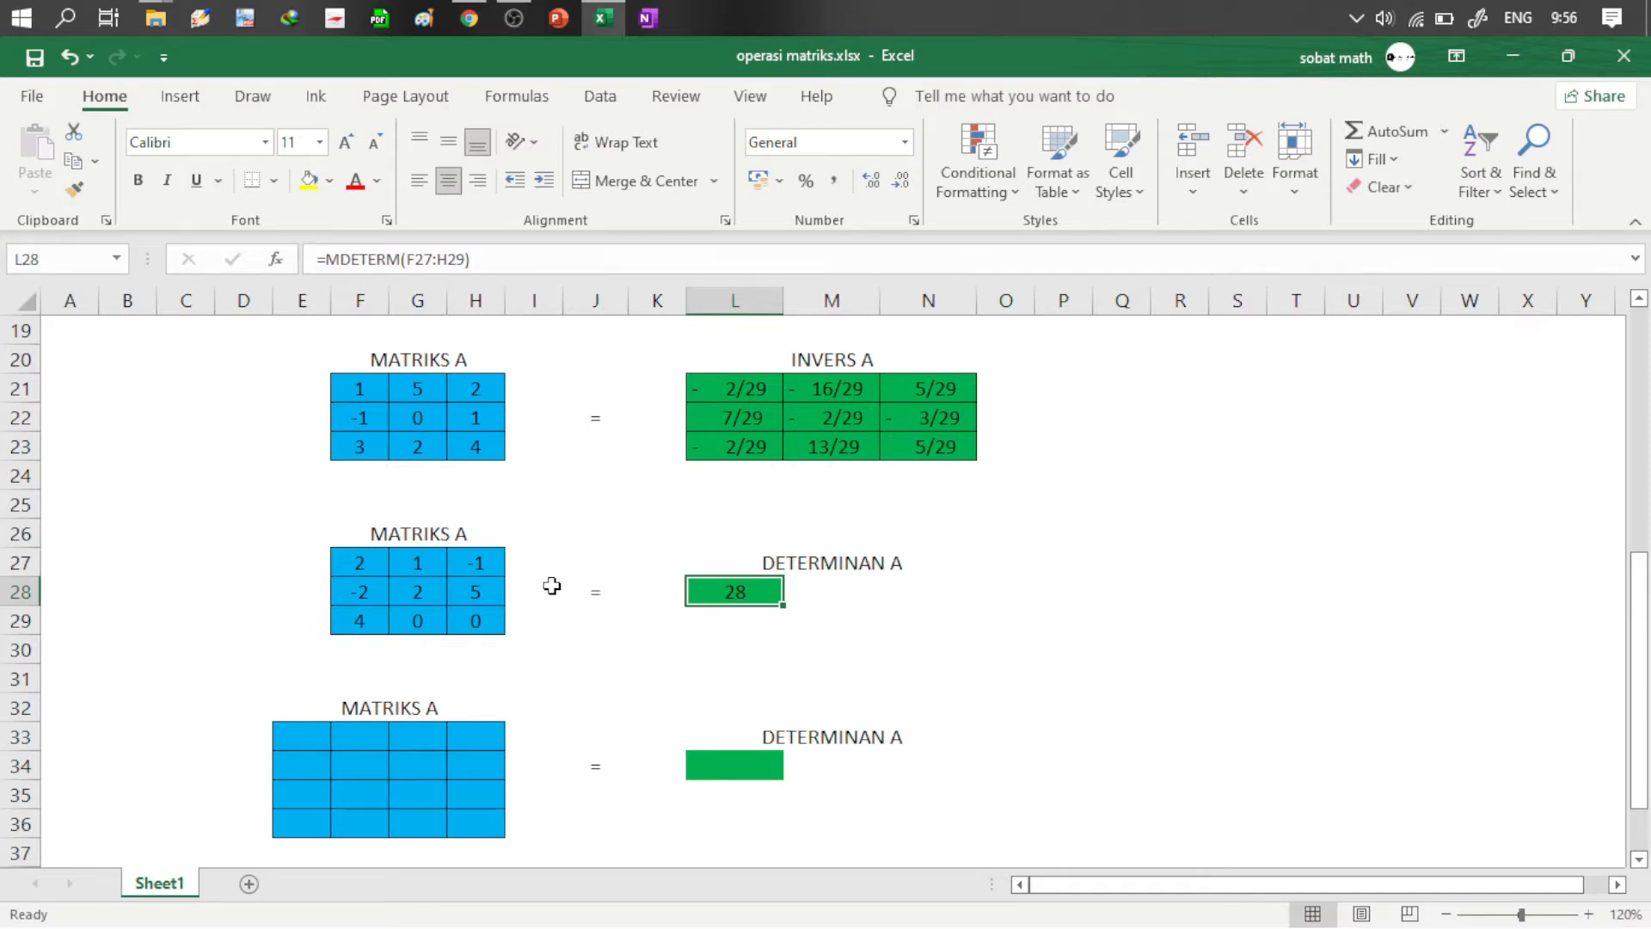
# Step: Enter =RANDBETWEEN(-3;7) in E33 and fill it across the 4×4 matrix E33:H36
pyautogui.click(317, 740)
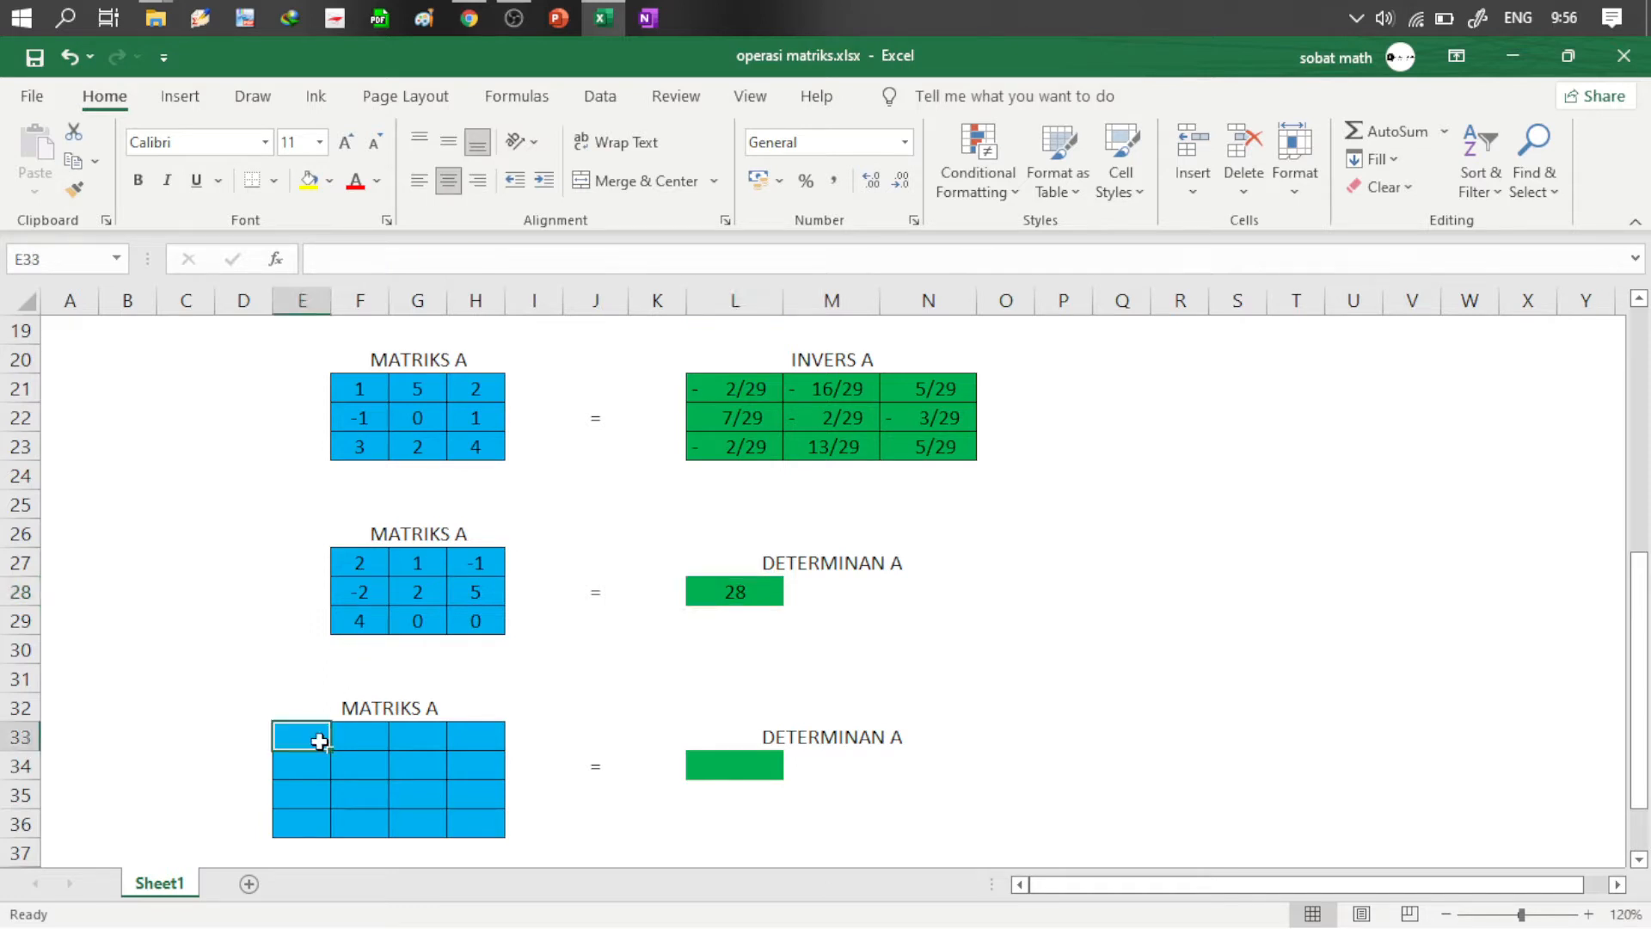
pyautogui.write('=rad')
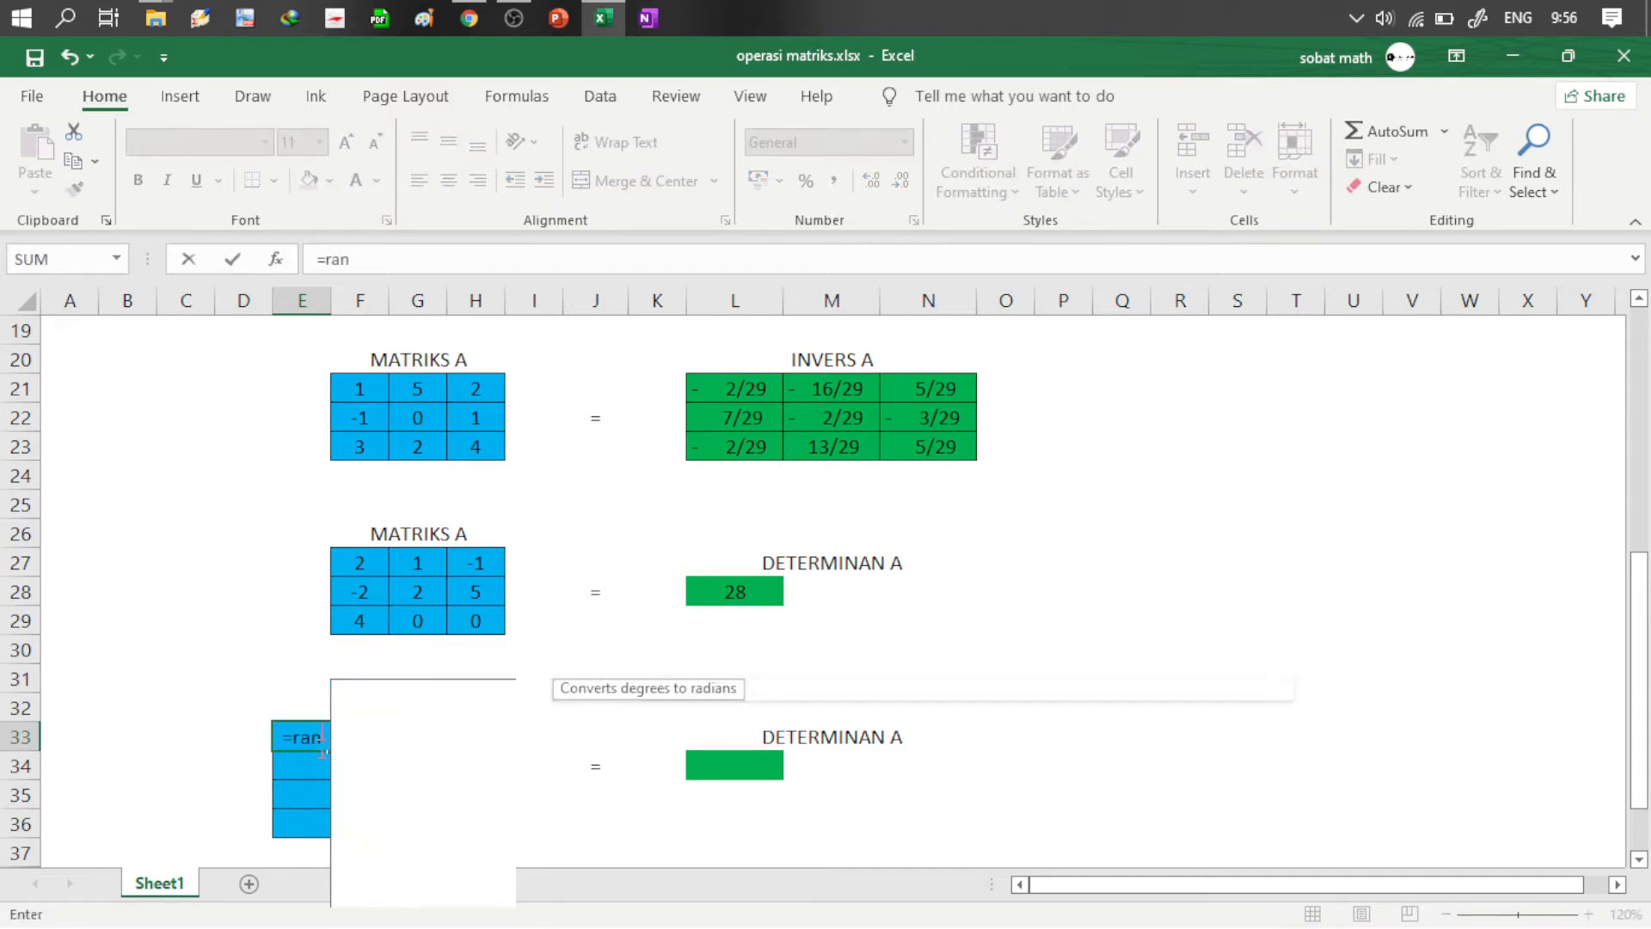
pyautogui.write('n')
pyautogui.press('Down')
pyautogui.press('Tab')
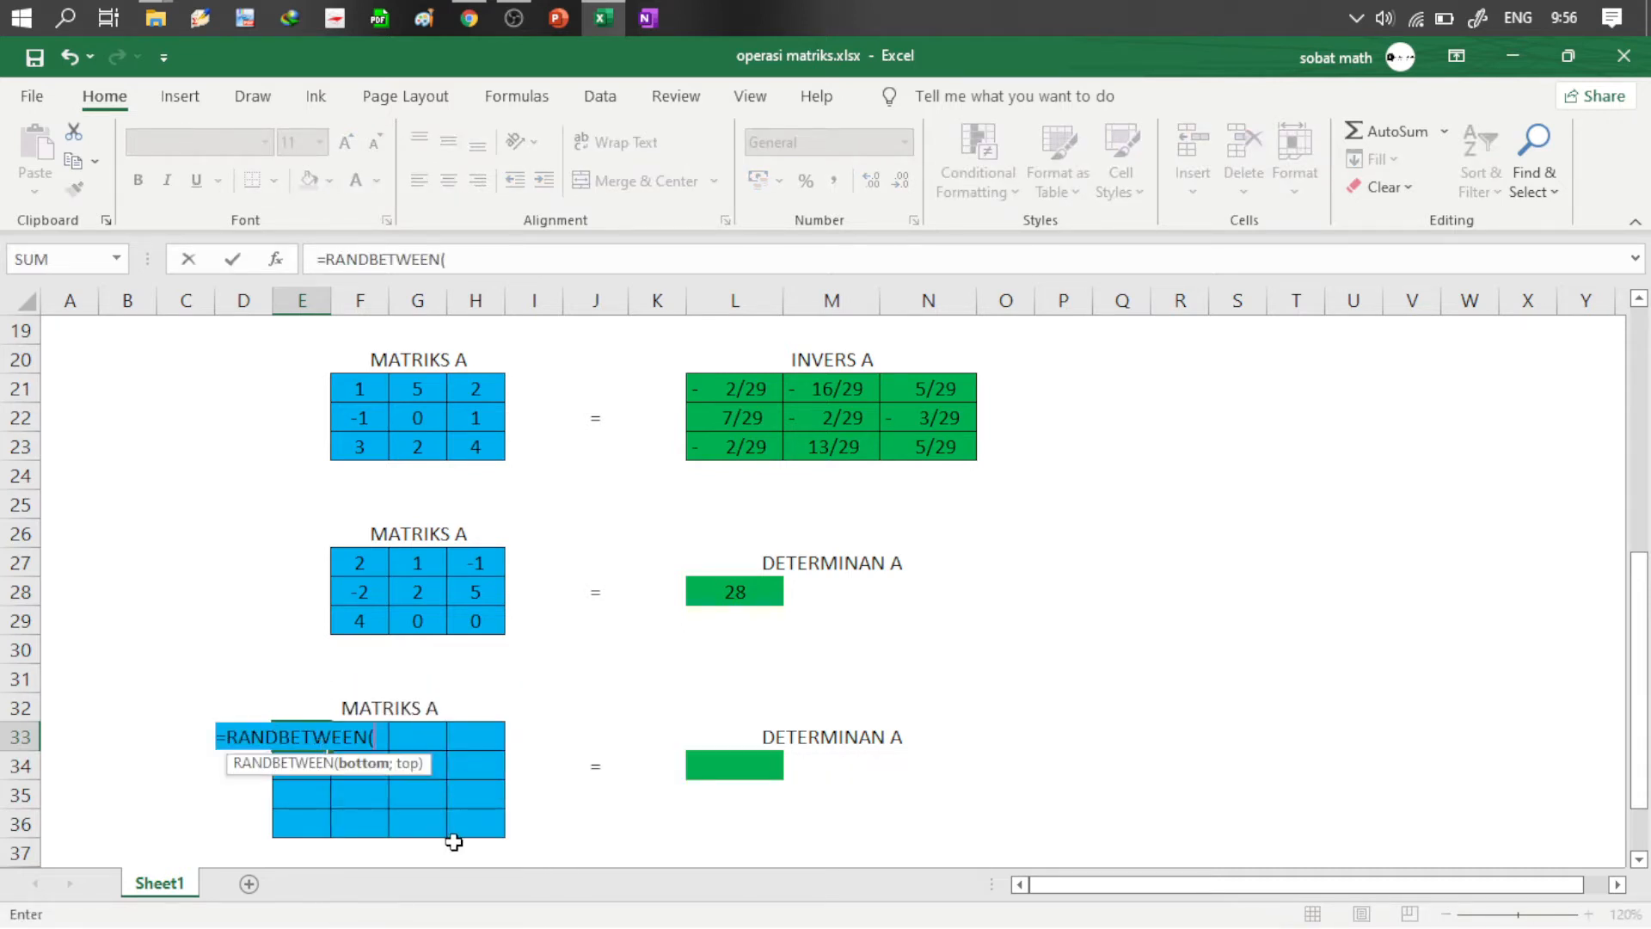
pyautogui.write('-3')
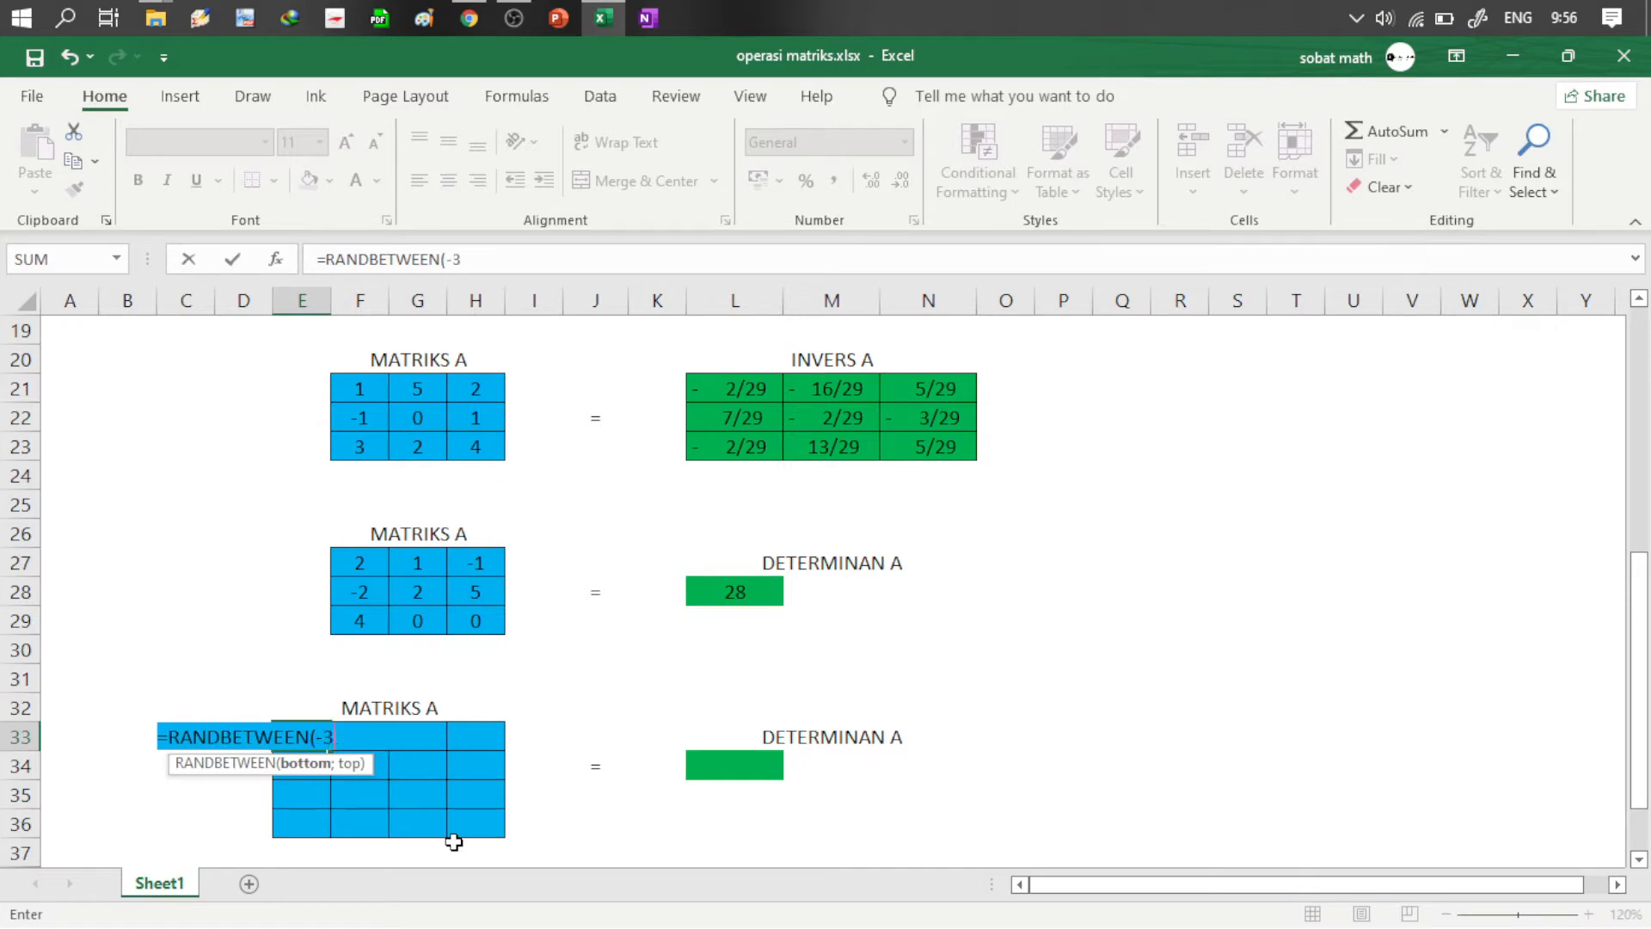
pyautogui.write(';7')
pyautogui.press('Tab')
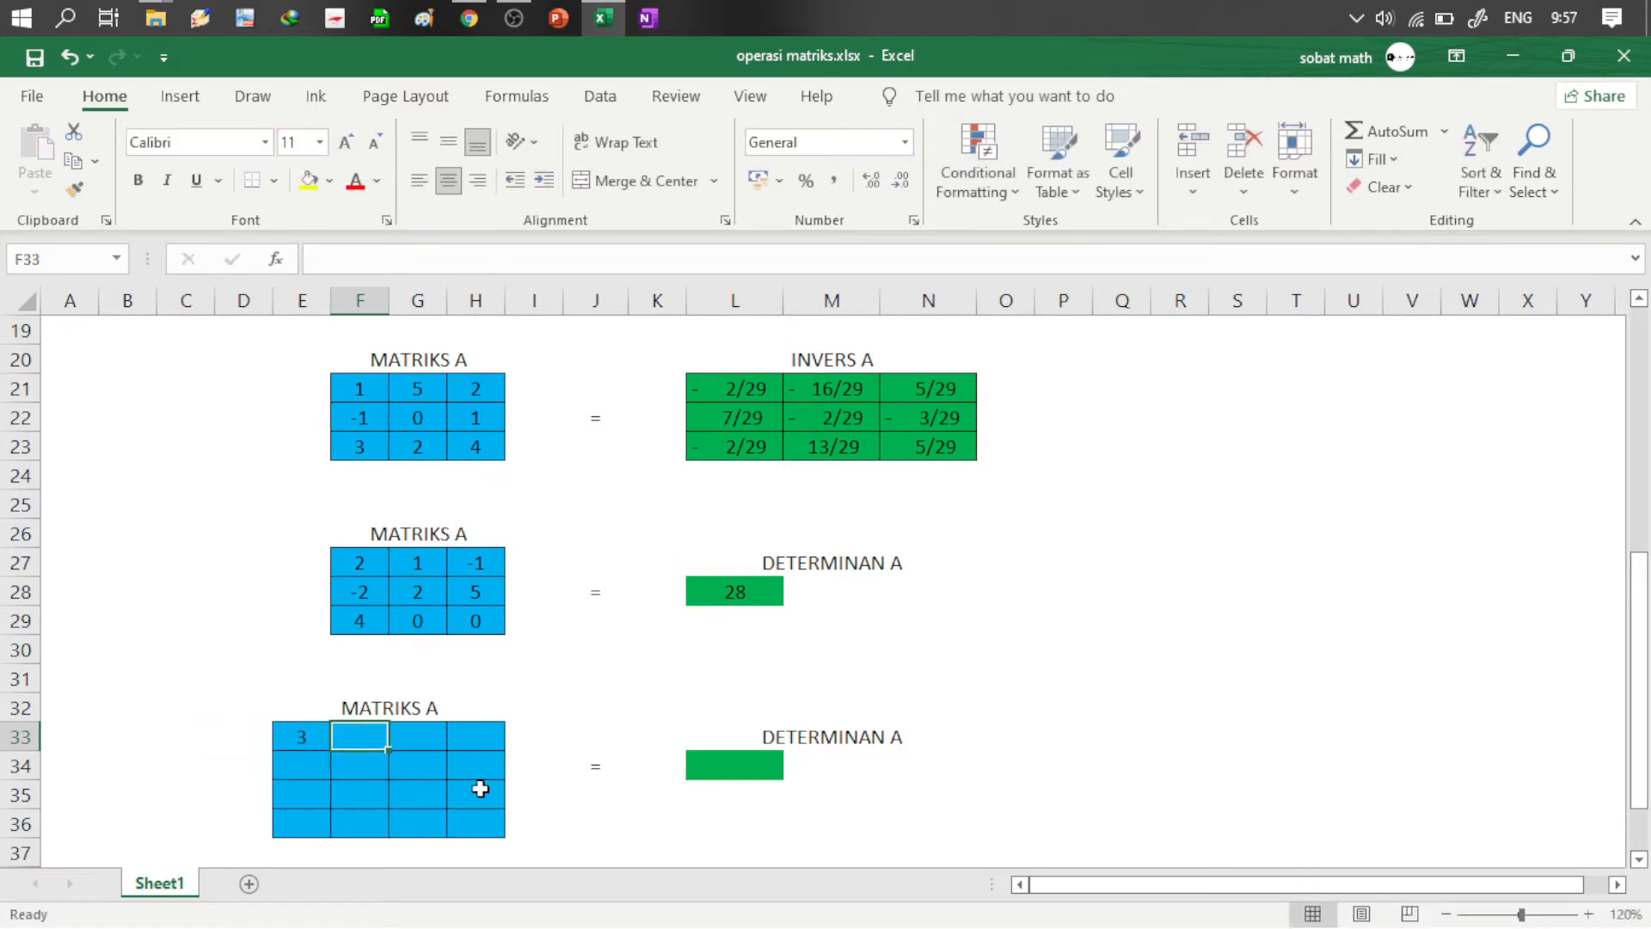
pyautogui.click(321, 735)
pyautogui.moveTo(332, 750); pyautogui.dragTo(498, 824)
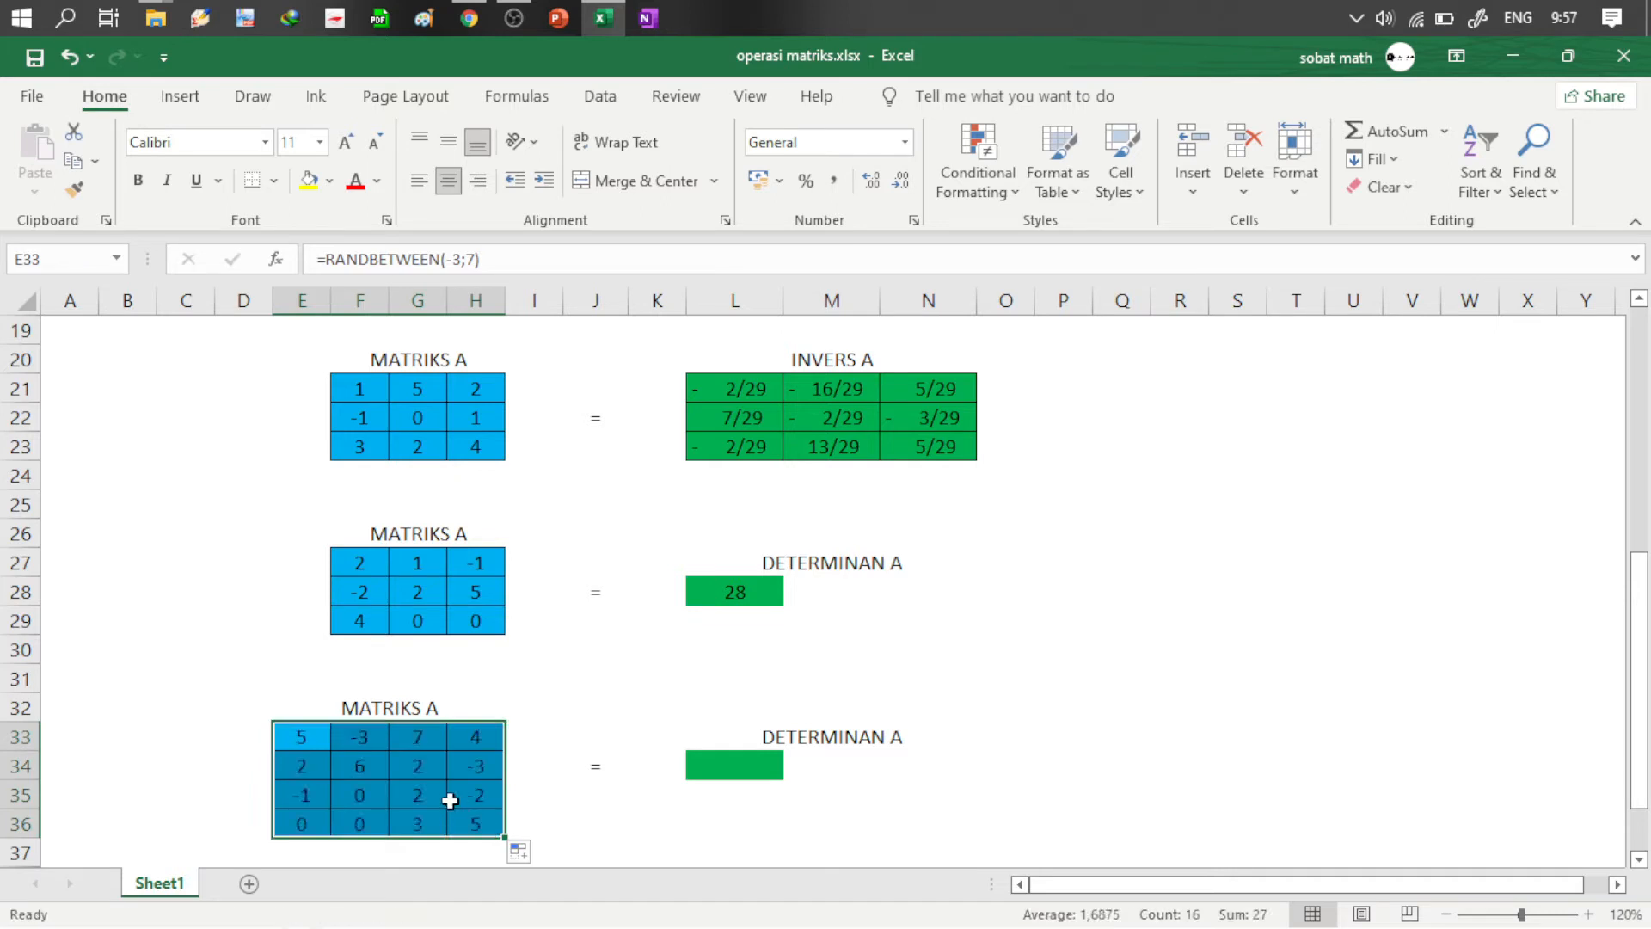
# Step: Replace the random-number formulas in E33:H36 with their fixed values
pyautogui.click(450, 792)
pyautogui.click(297, 738)
pyautogui.moveTo(297, 738); pyautogui.dragTo(494, 830)
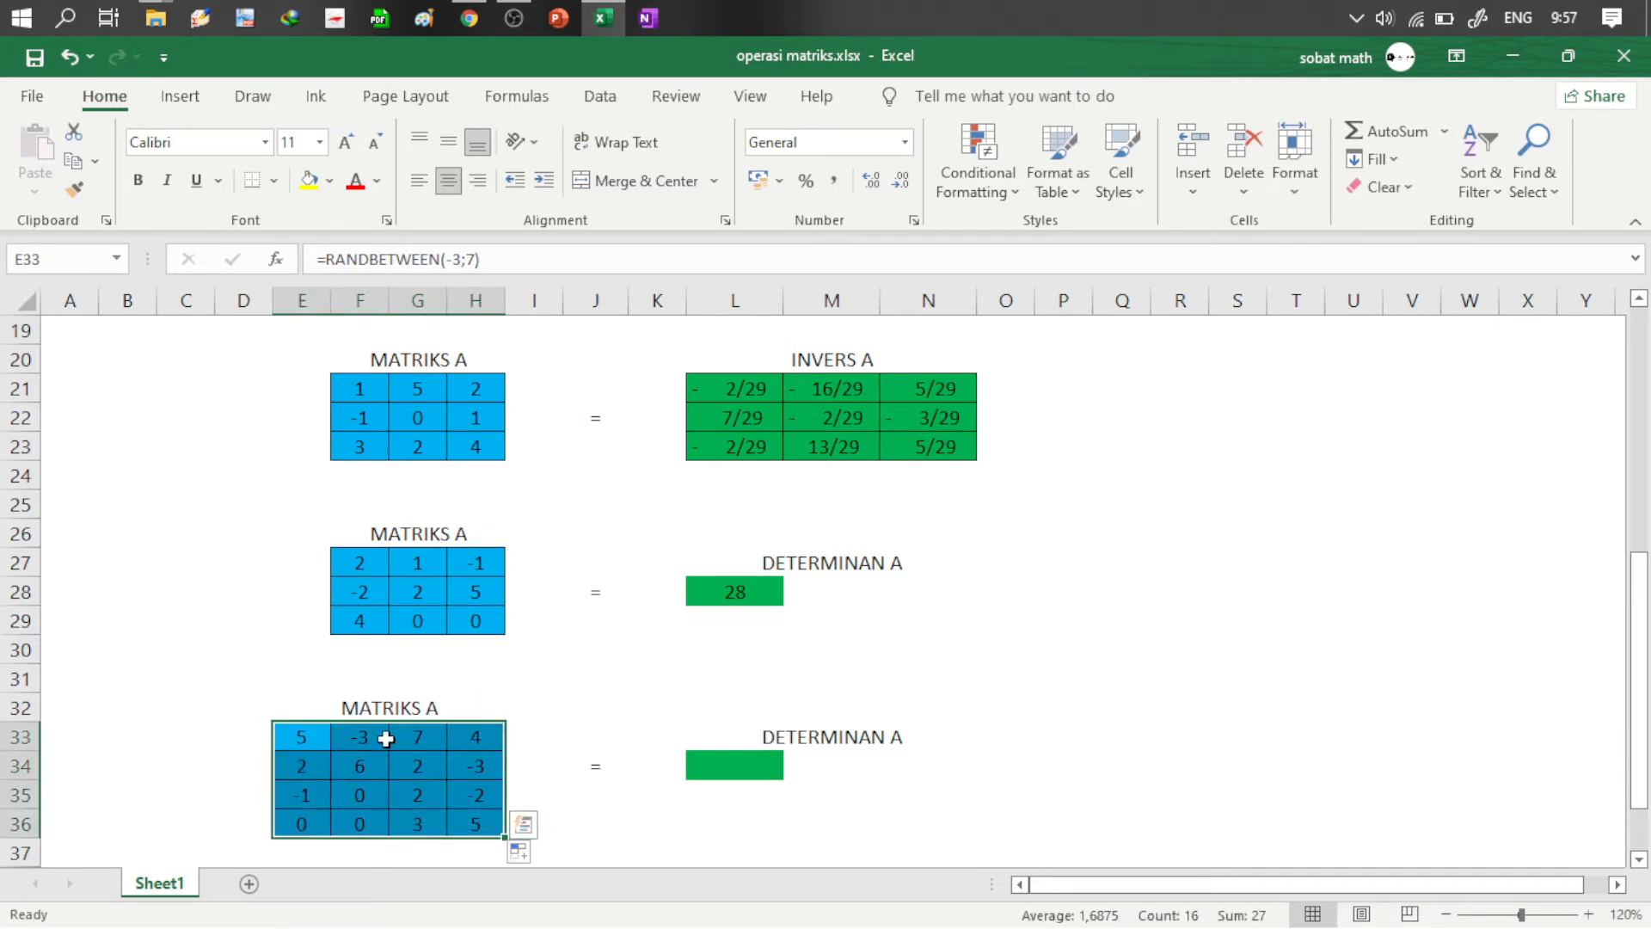
pyautogui.hotkey('ctrl', 'c')
pyautogui.rightClick(352, 768)
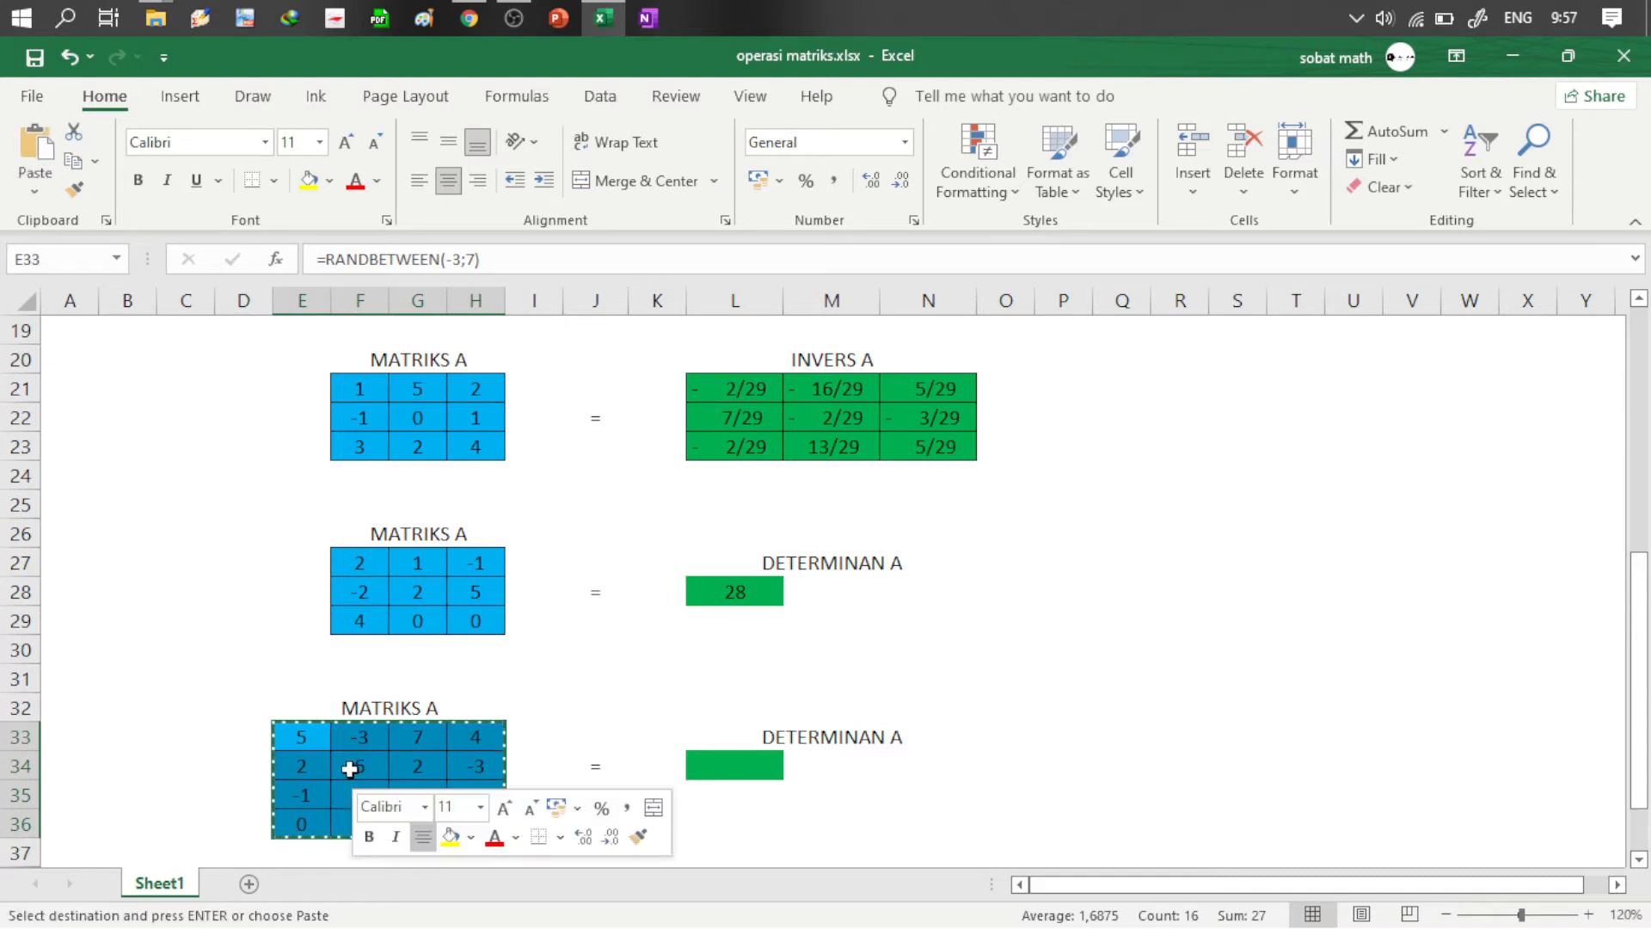
pyautogui.click(448, 291)
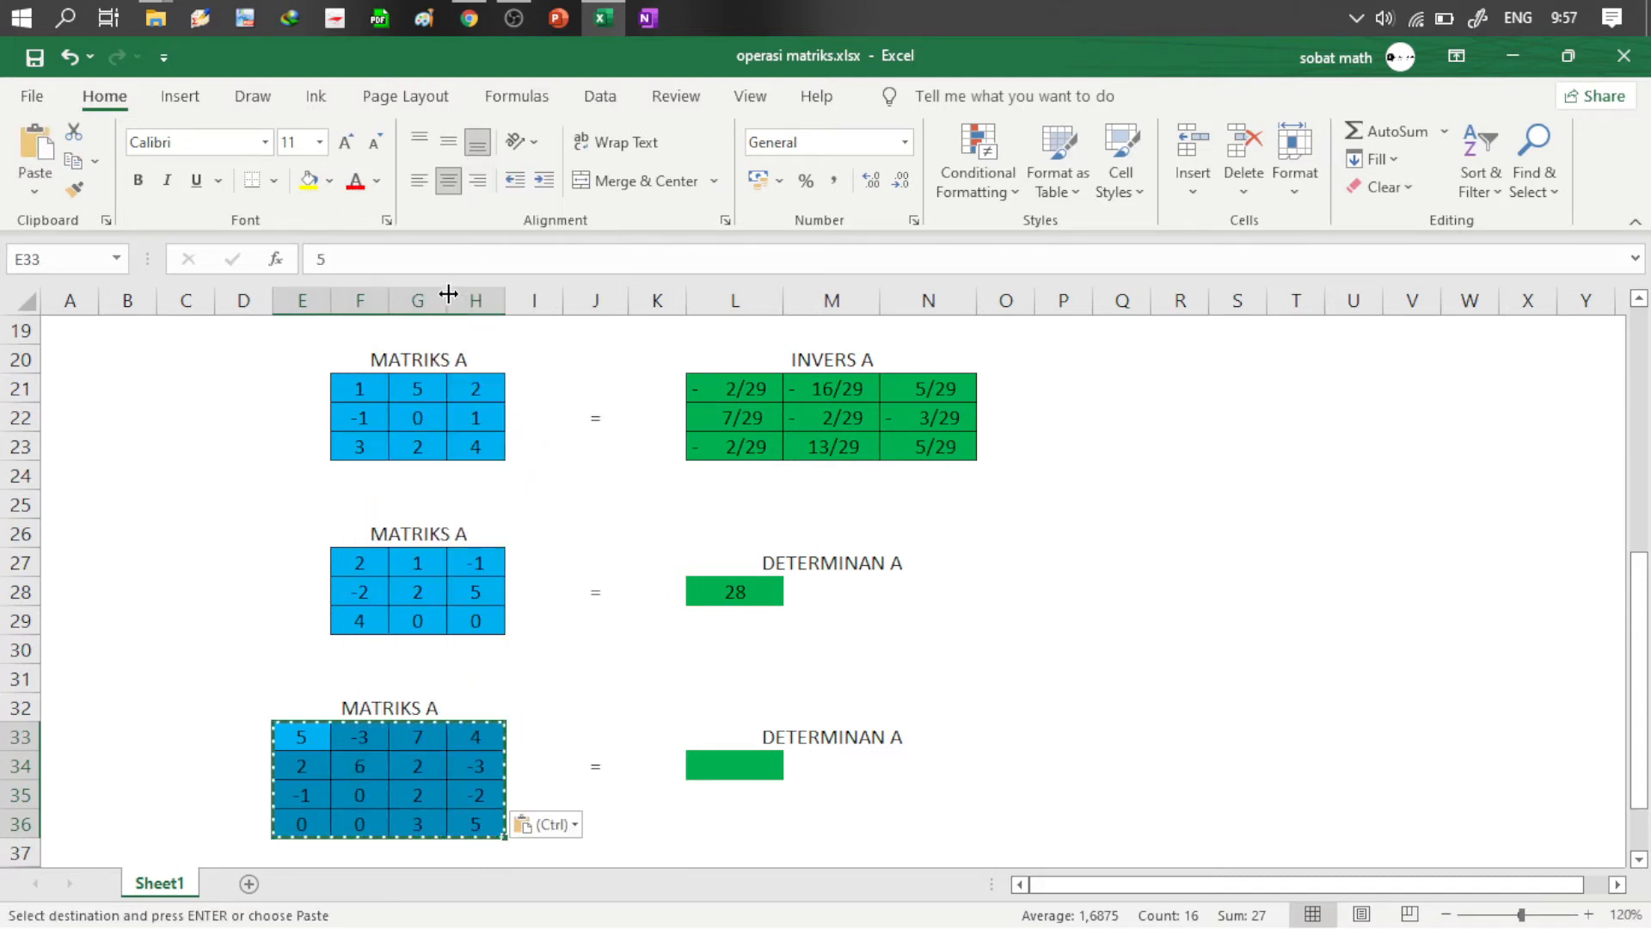
pyautogui.click(442, 774)
pyautogui.click(368, 772)
pyautogui.click(324, 766)
pyautogui.moveTo(317, 806); pyautogui.dragTo(326, 814)
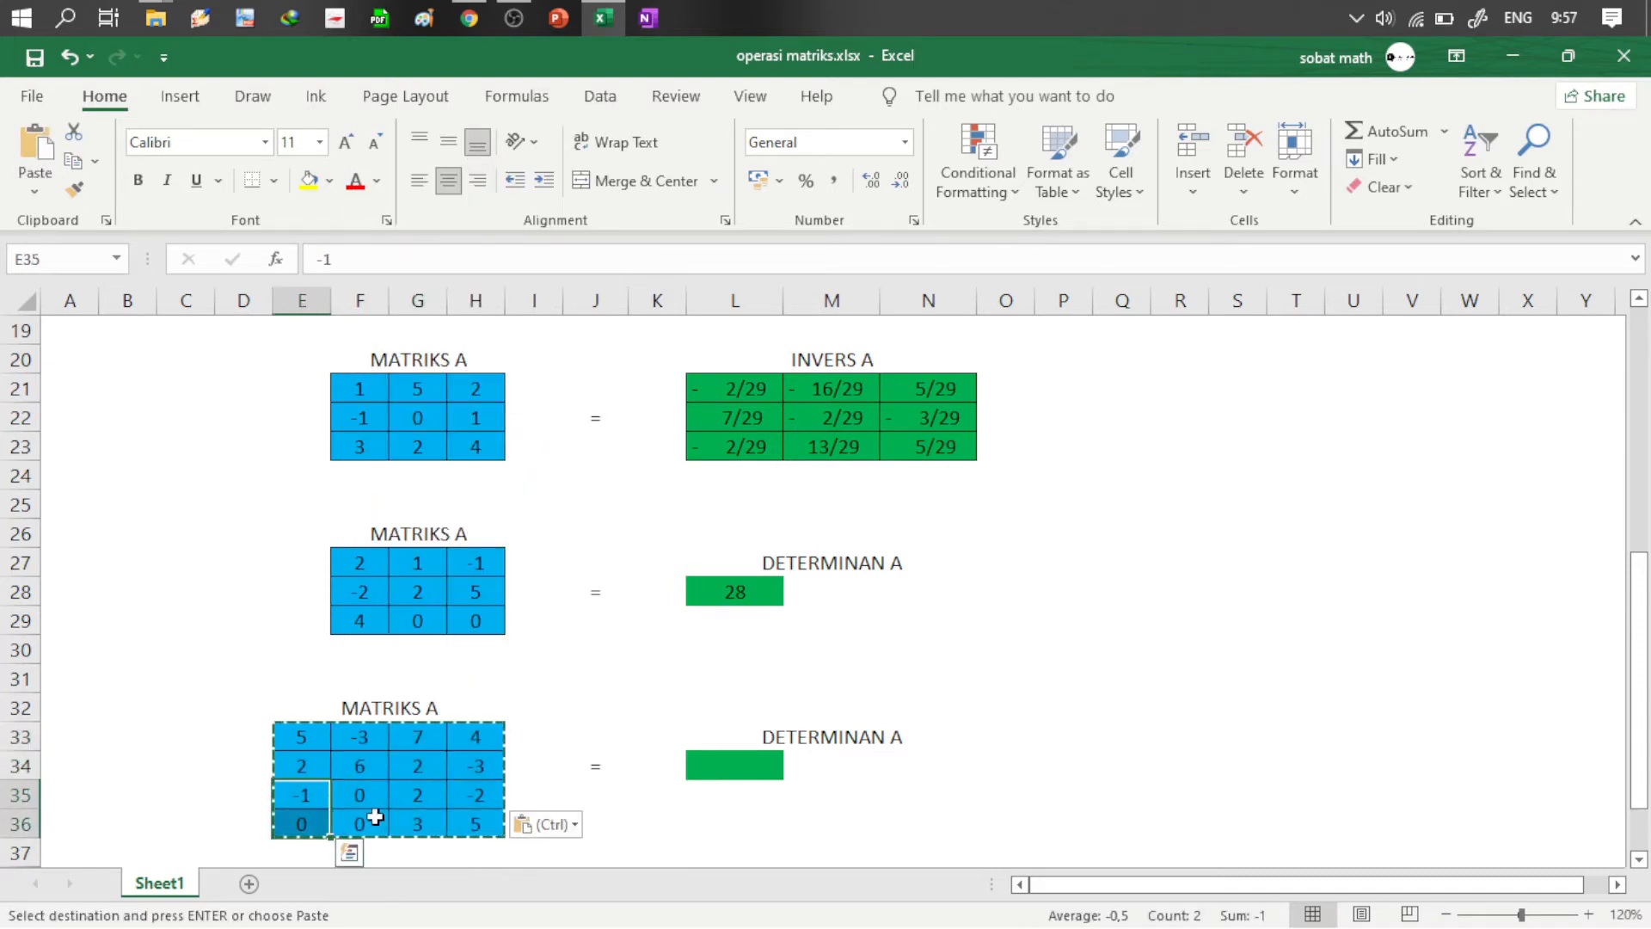
pyautogui.click(419, 814)
pyautogui.press('Escape')
pyautogui.click(441, 776)
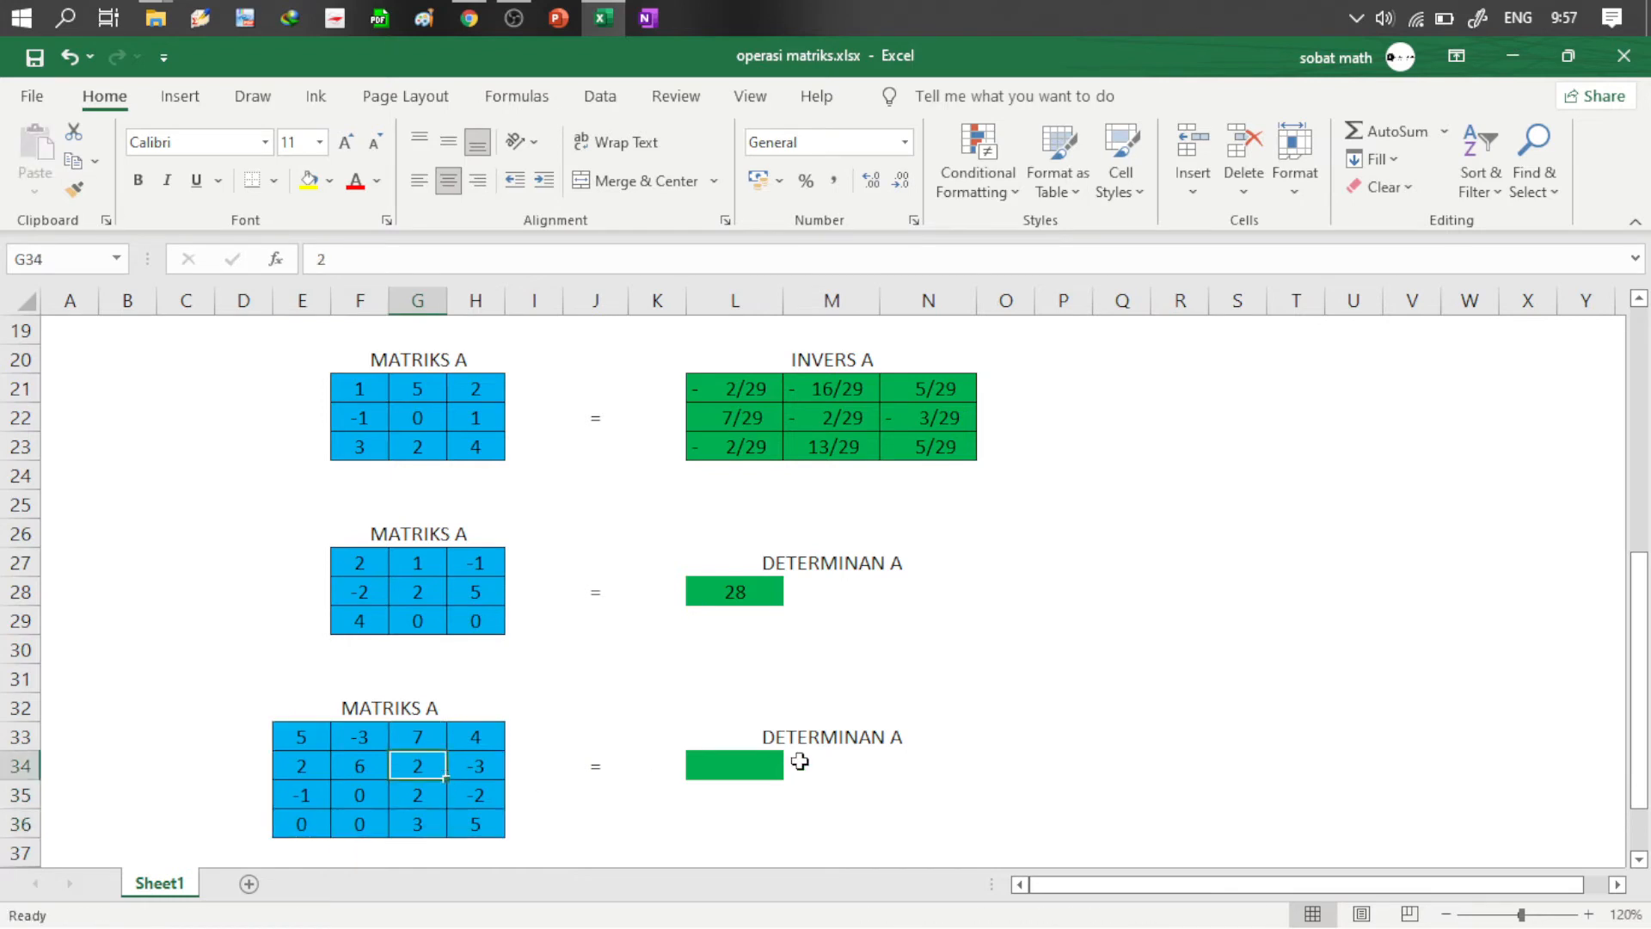
# Step: Enter =MDETERM(E33:H36) in L34 to compute the determinant of the 4×4 matrix A
pyautogui.click(747, 764)
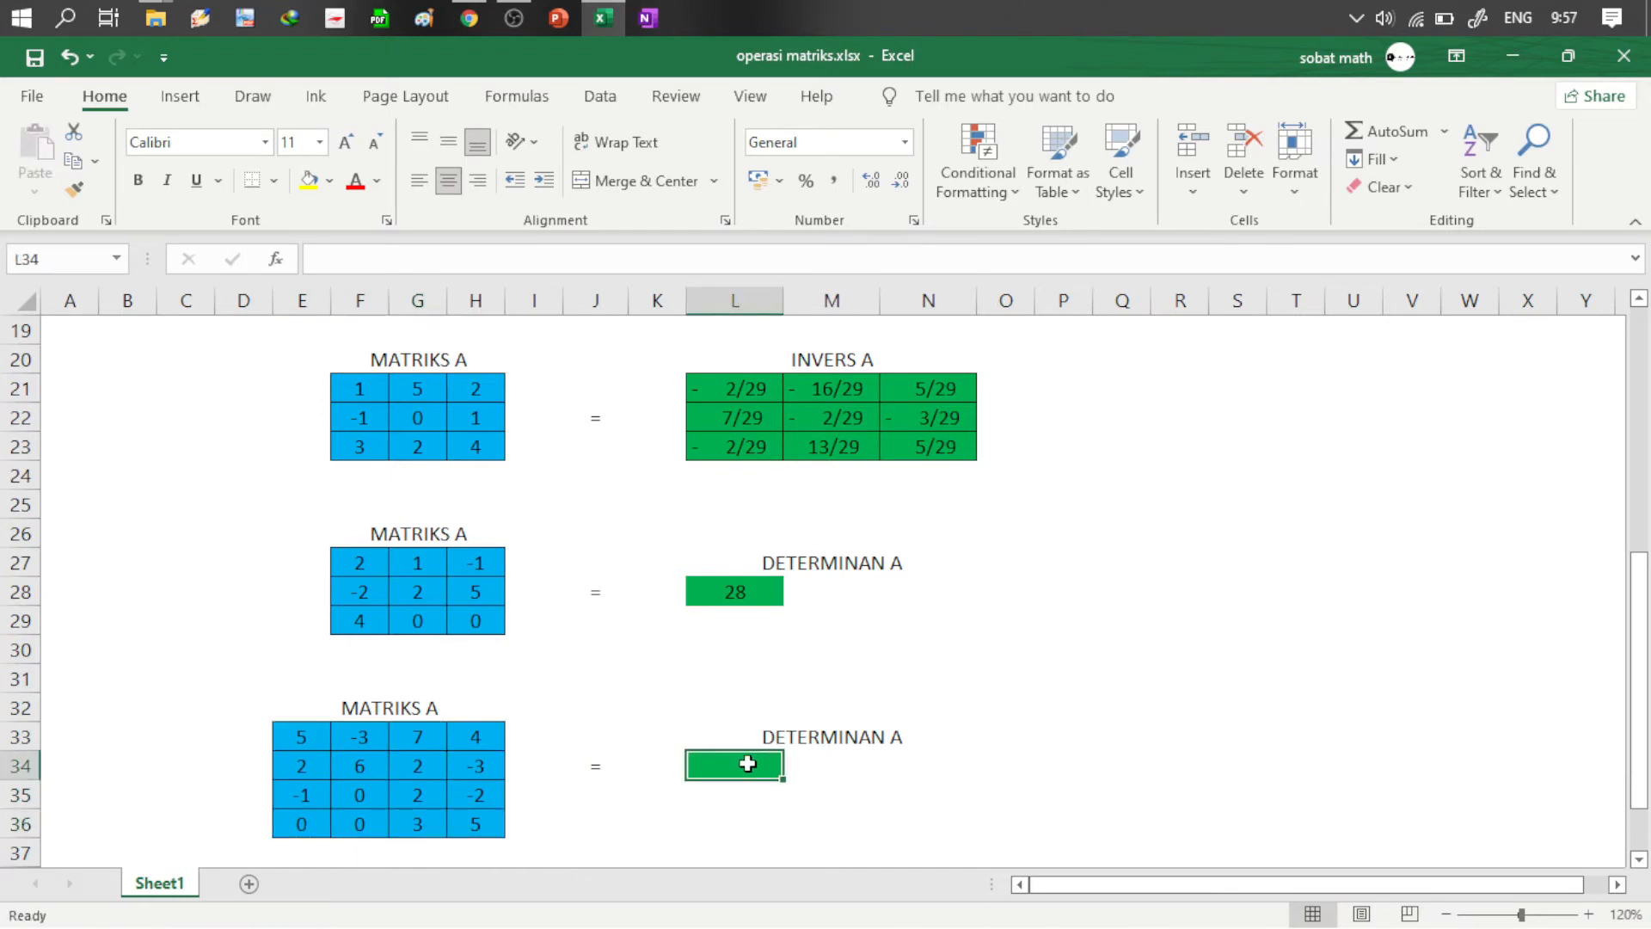
pyautogui.write('=mdet')
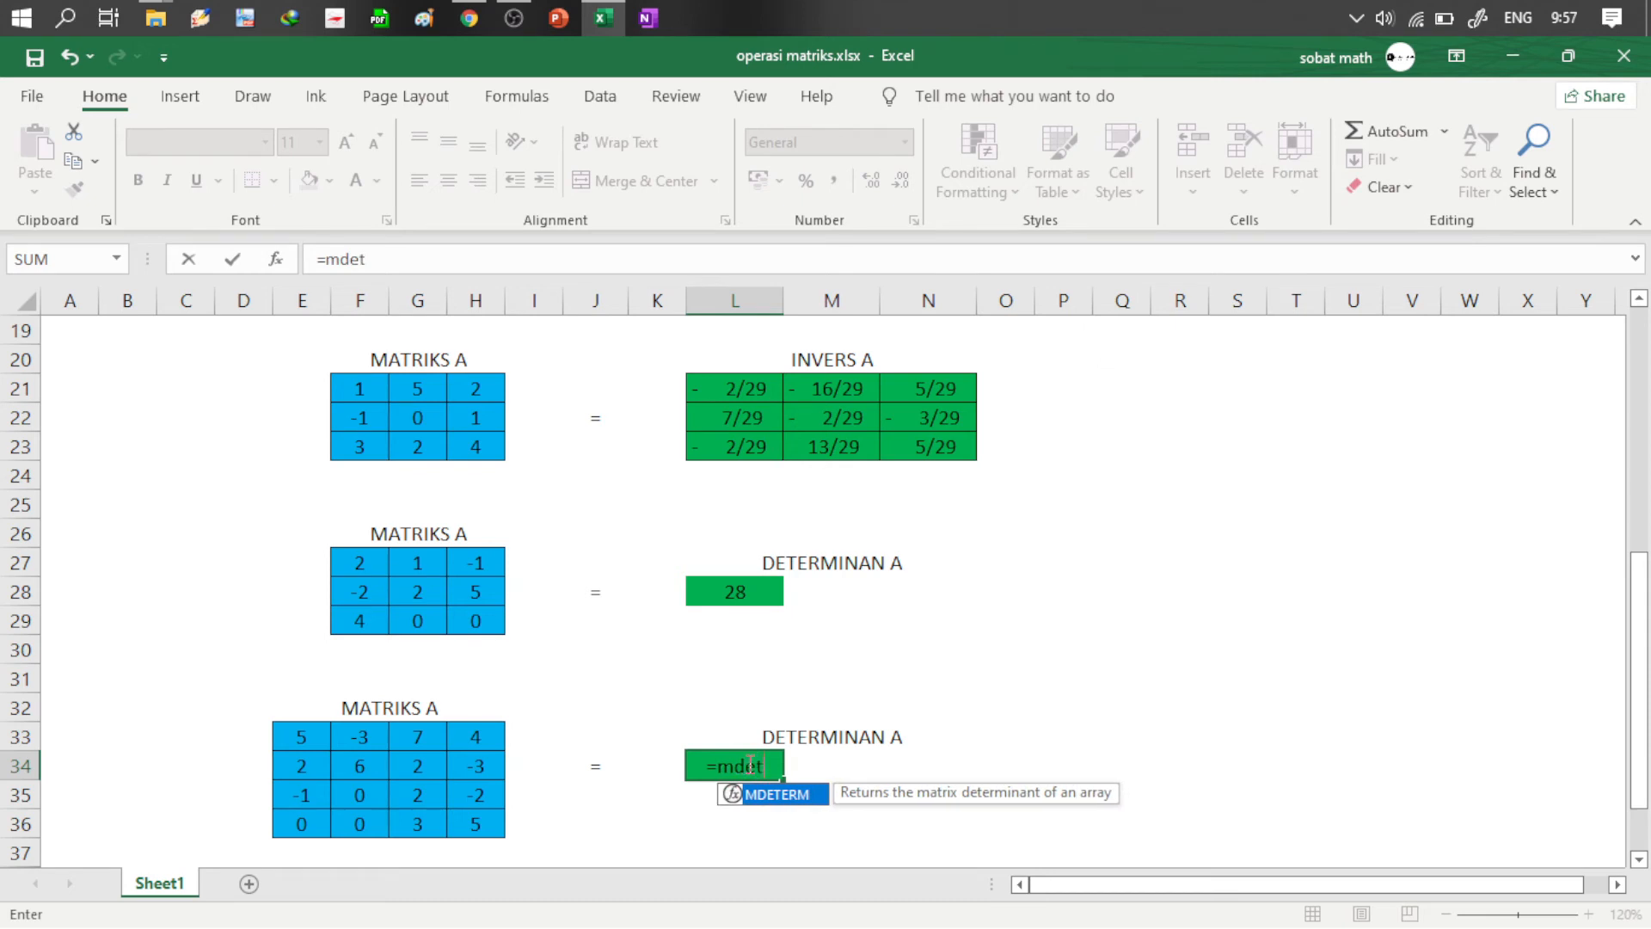
pyautogui.press('Tab')
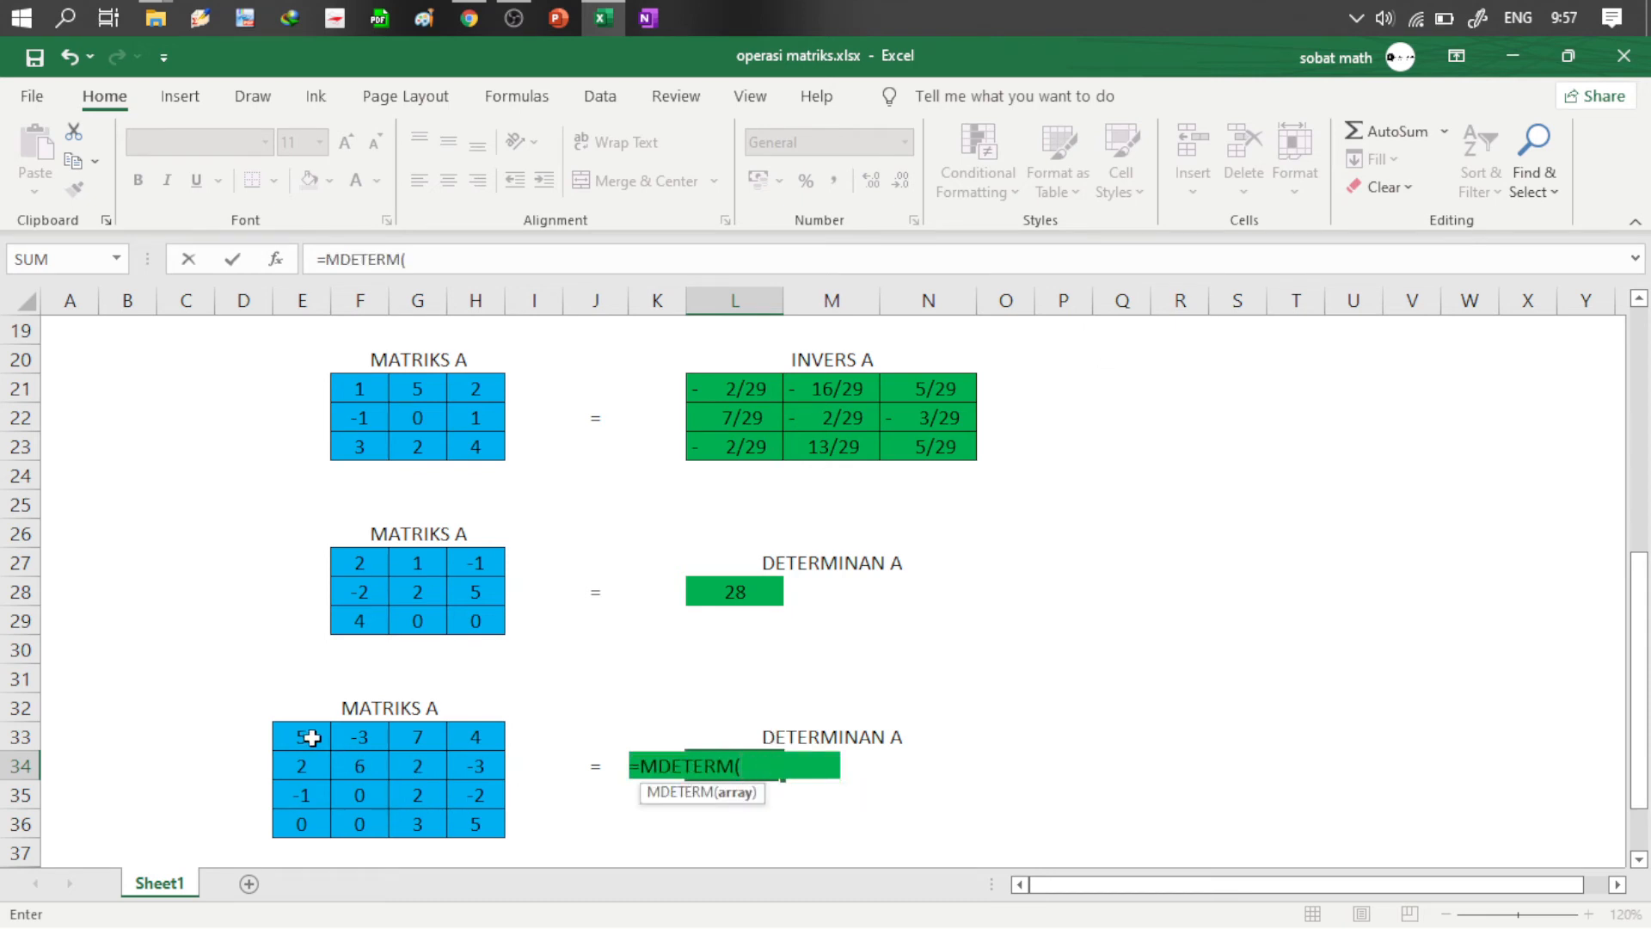
pyautogui.moveTo(312, 738); pyautogui.dragTo(484, 839)
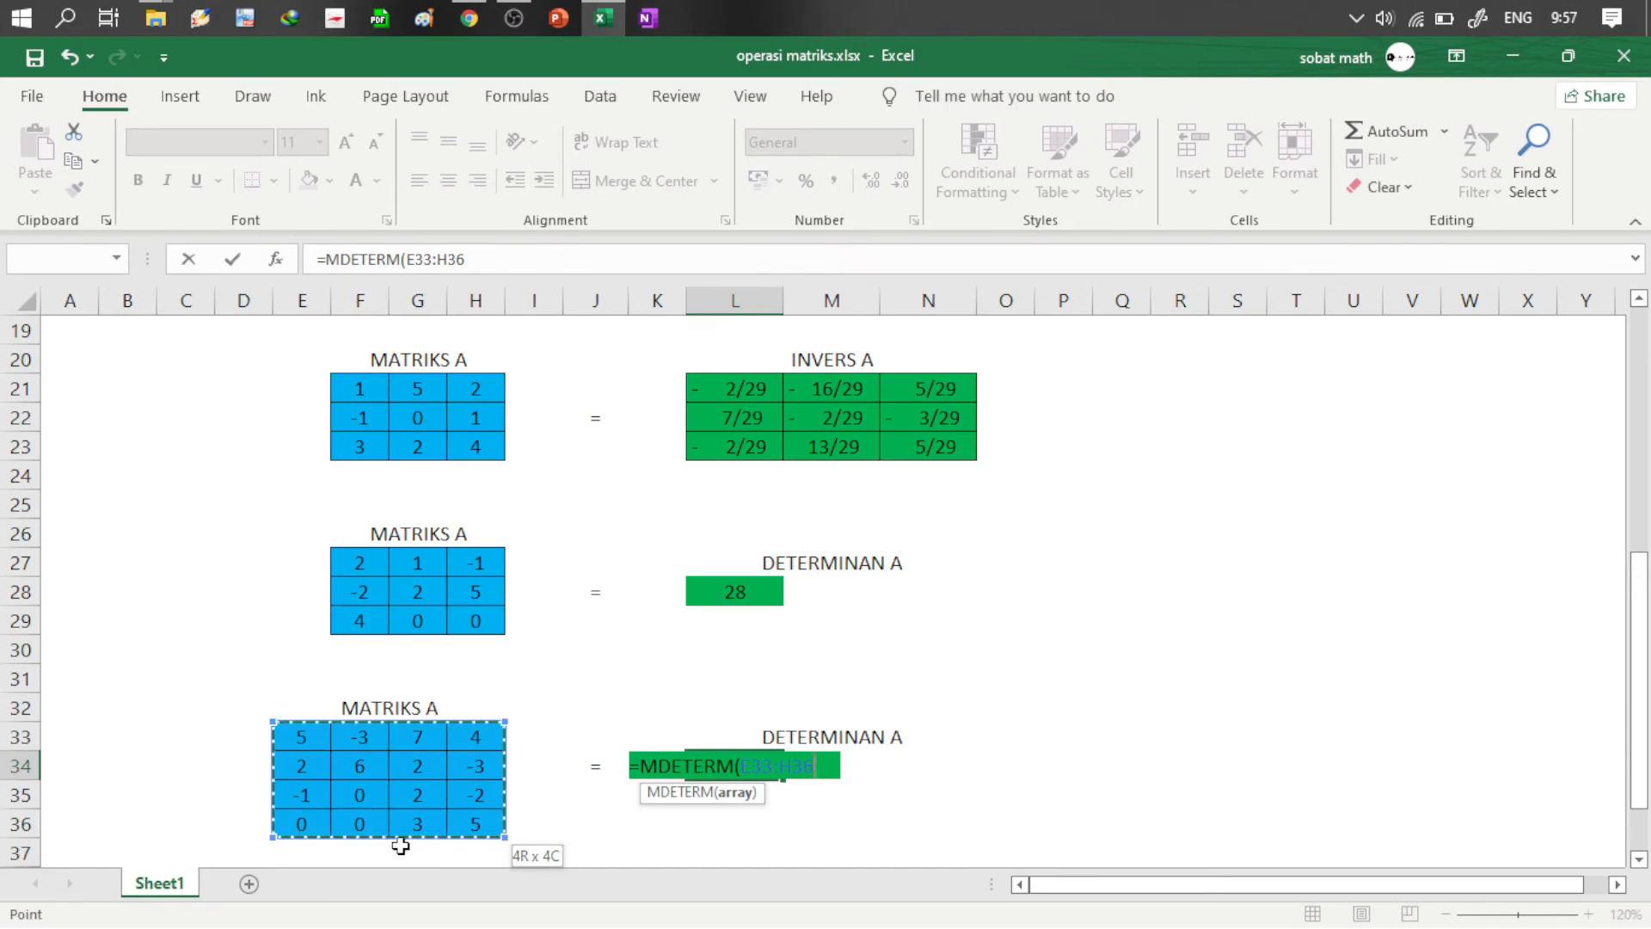
pyautogui.write(')')
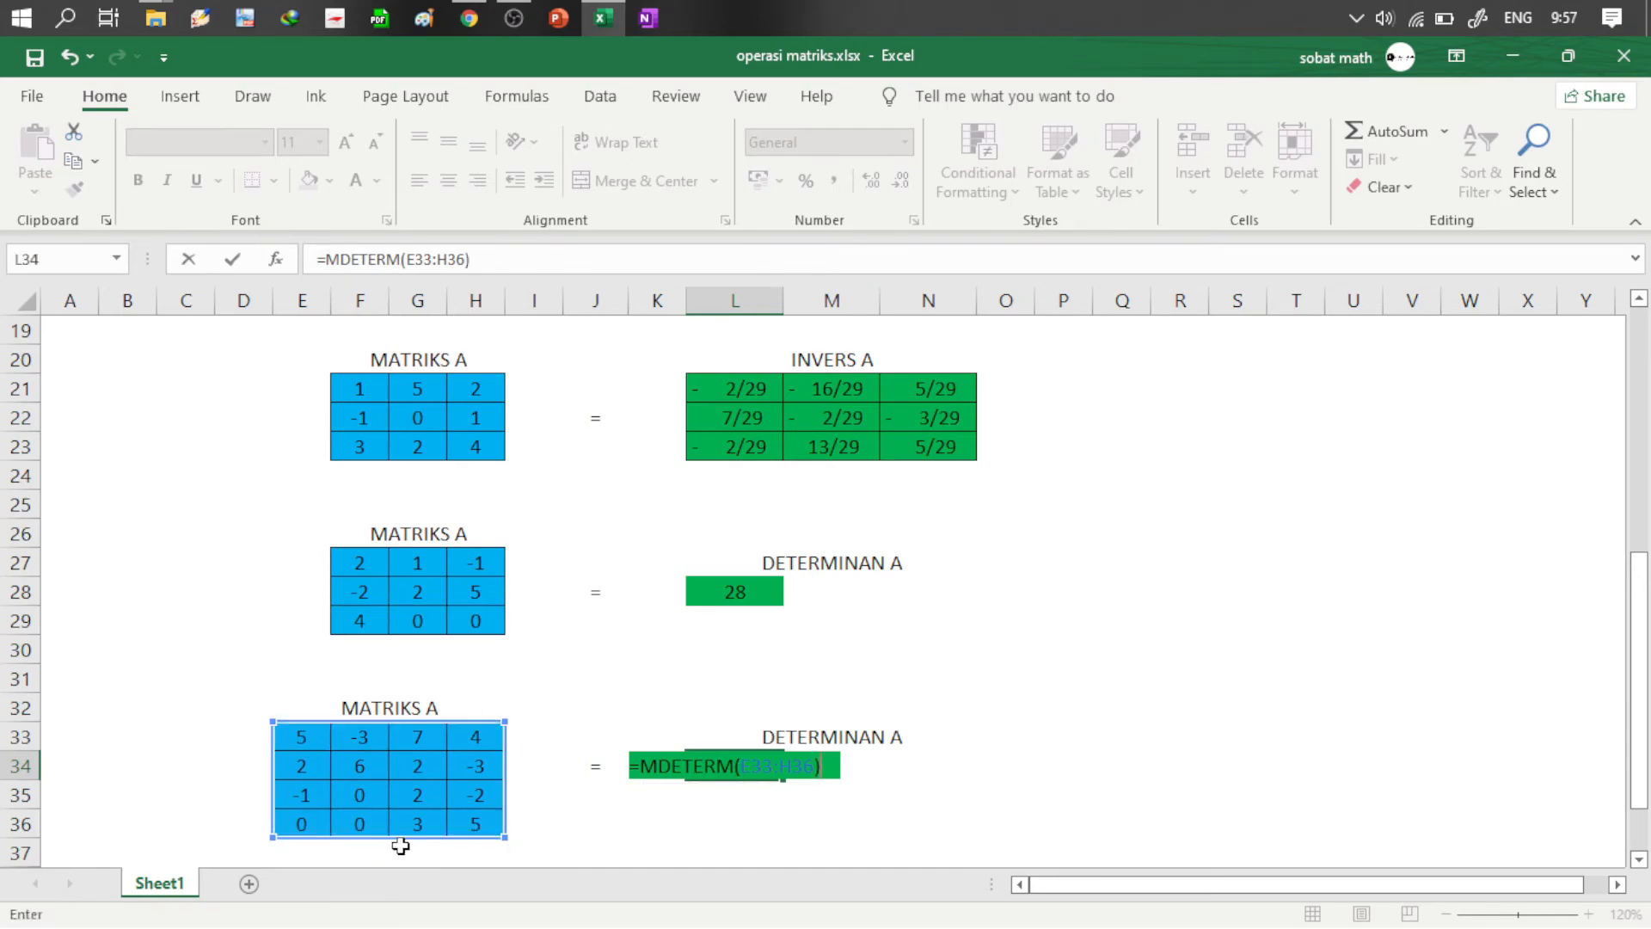
pyautogui.press('Return')
pyautogui.press('Up')
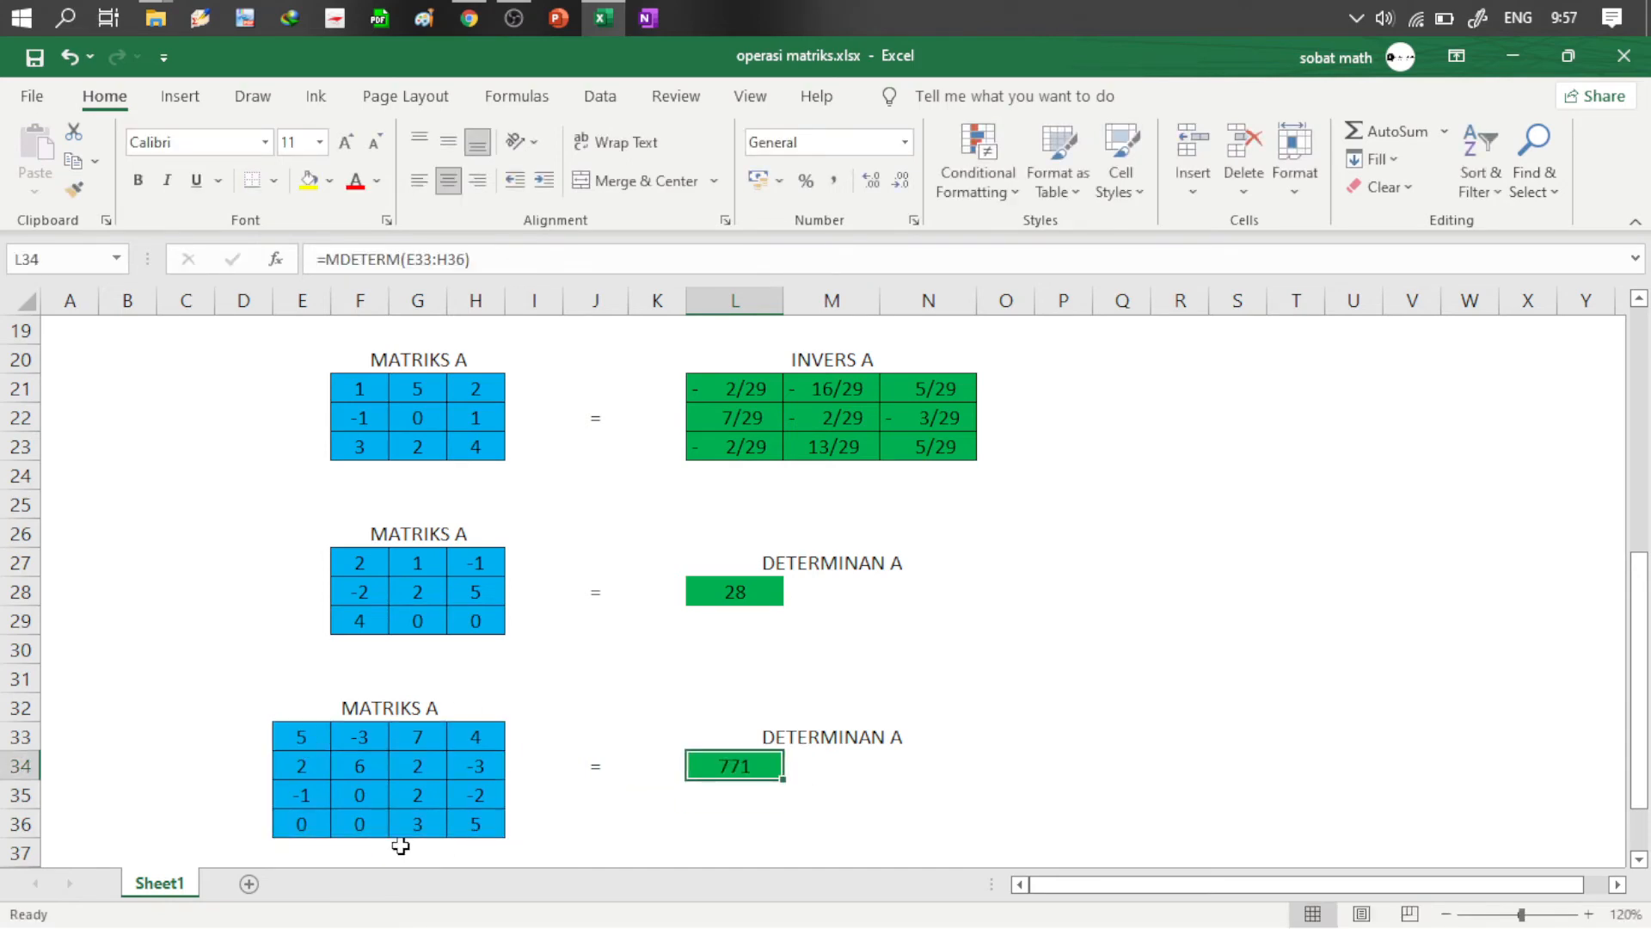
pyautogui.press('Up')
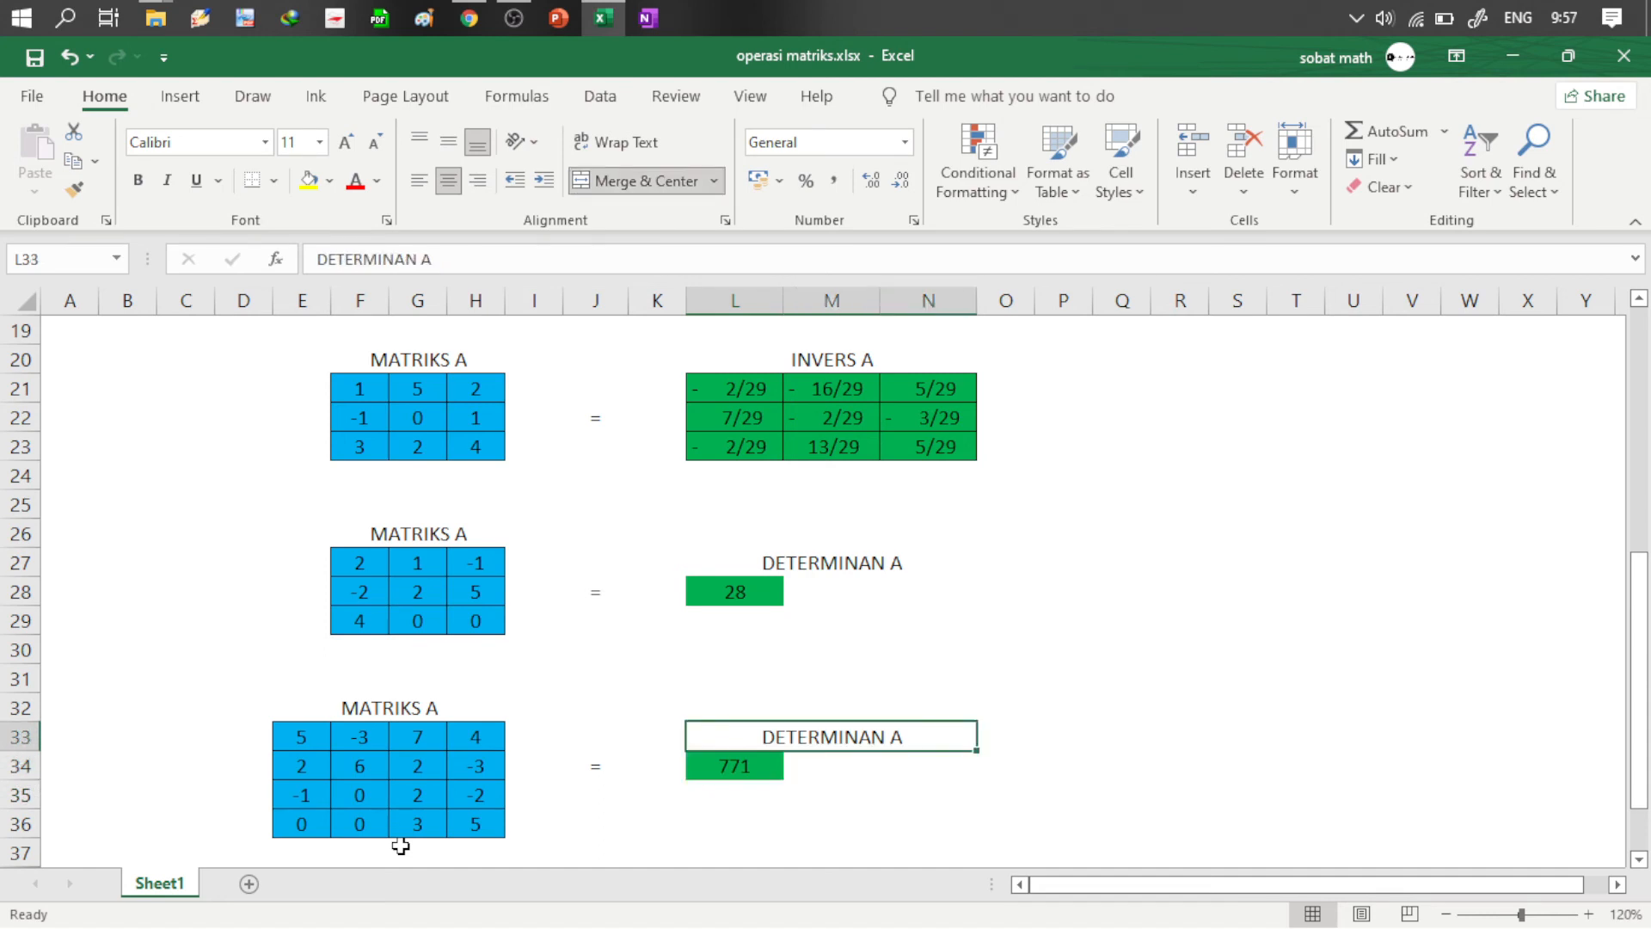